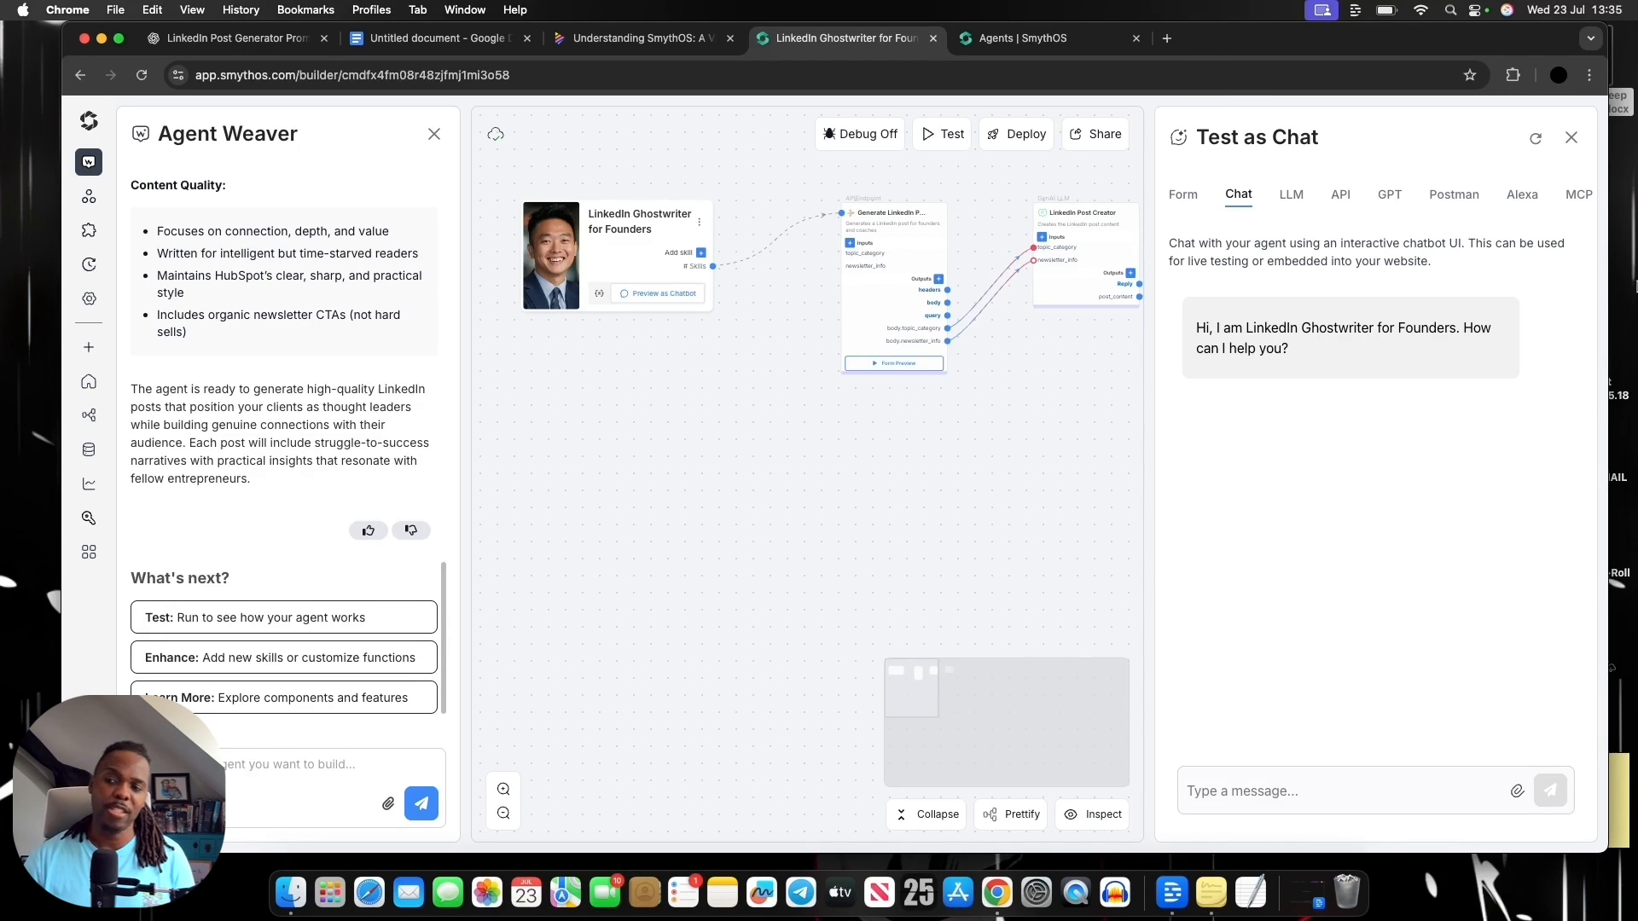
pyautogui.click(1572, 139)
pyautogui.click(1386, 135)
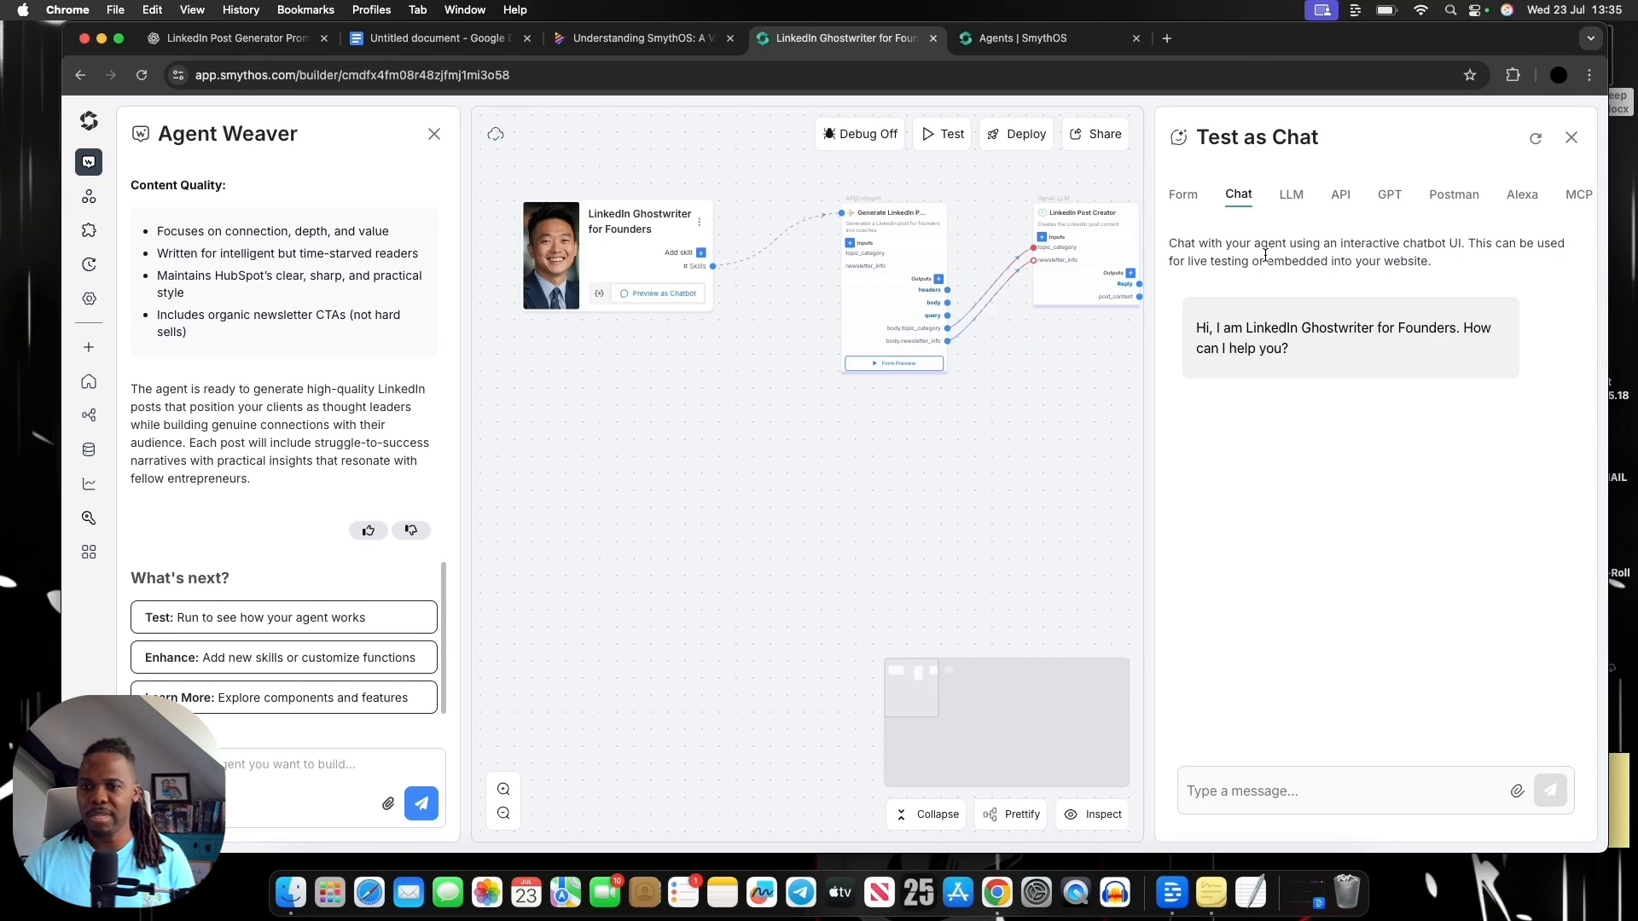
pyautogui.click(1386, 795)
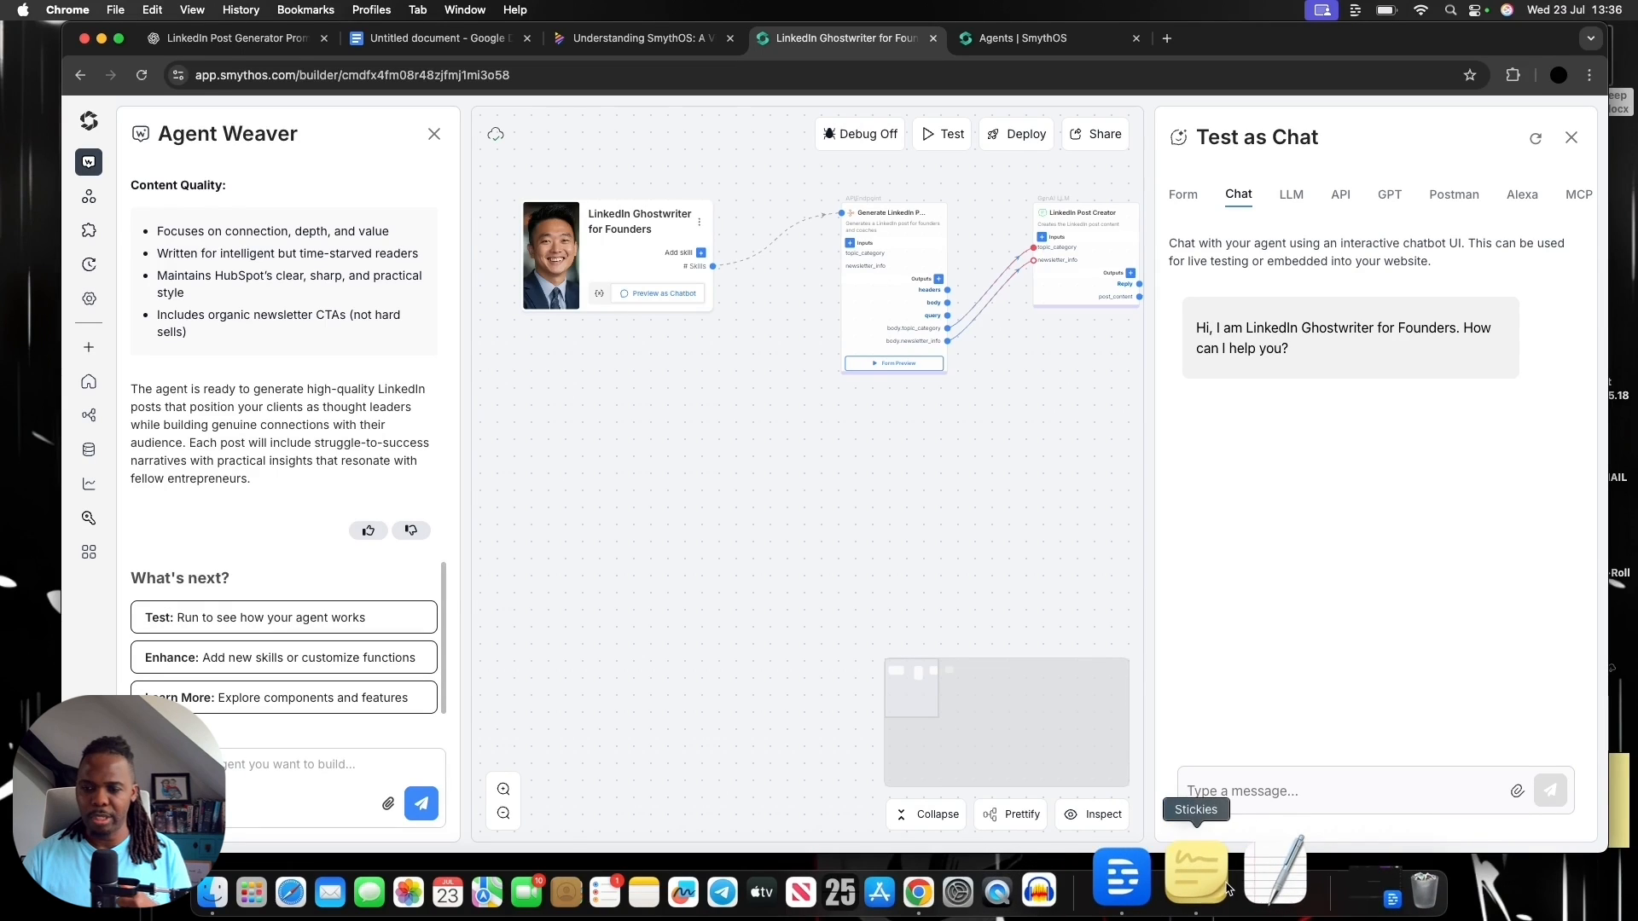
# Switch to the Napkin notes on SmythOS, bring Stickies forward, and read the Pro Tip and the Step 1 brainstorming prompt
pyautogui.click(599, 47)
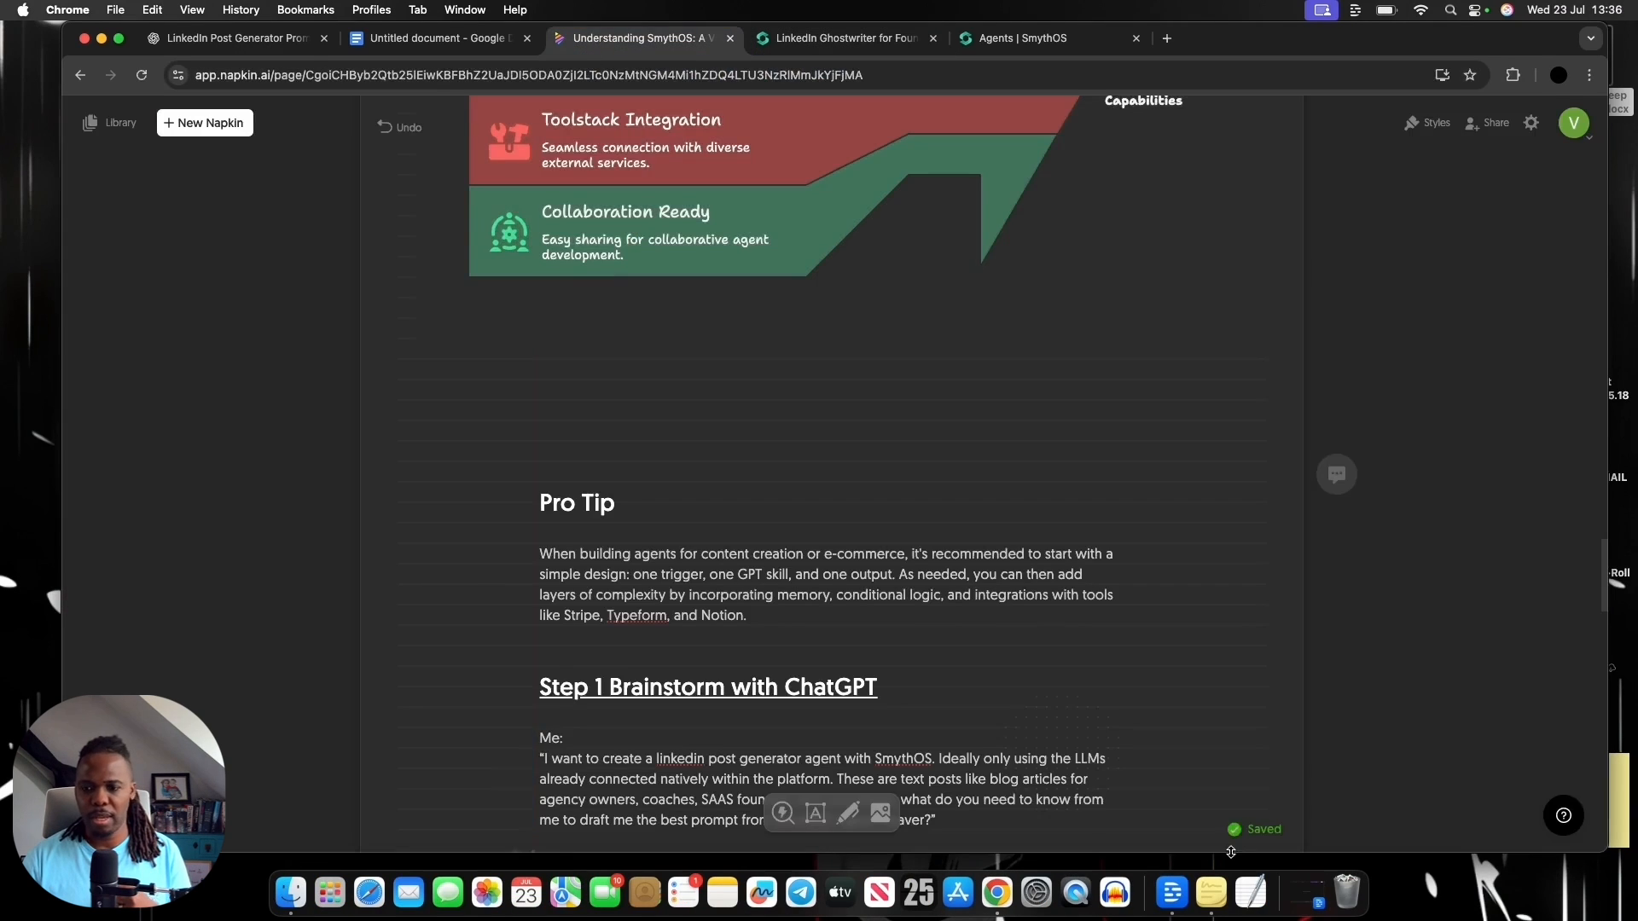
pyautogui.click(1211, 892)
pyautogui.scroll(-2, 1048, 615)
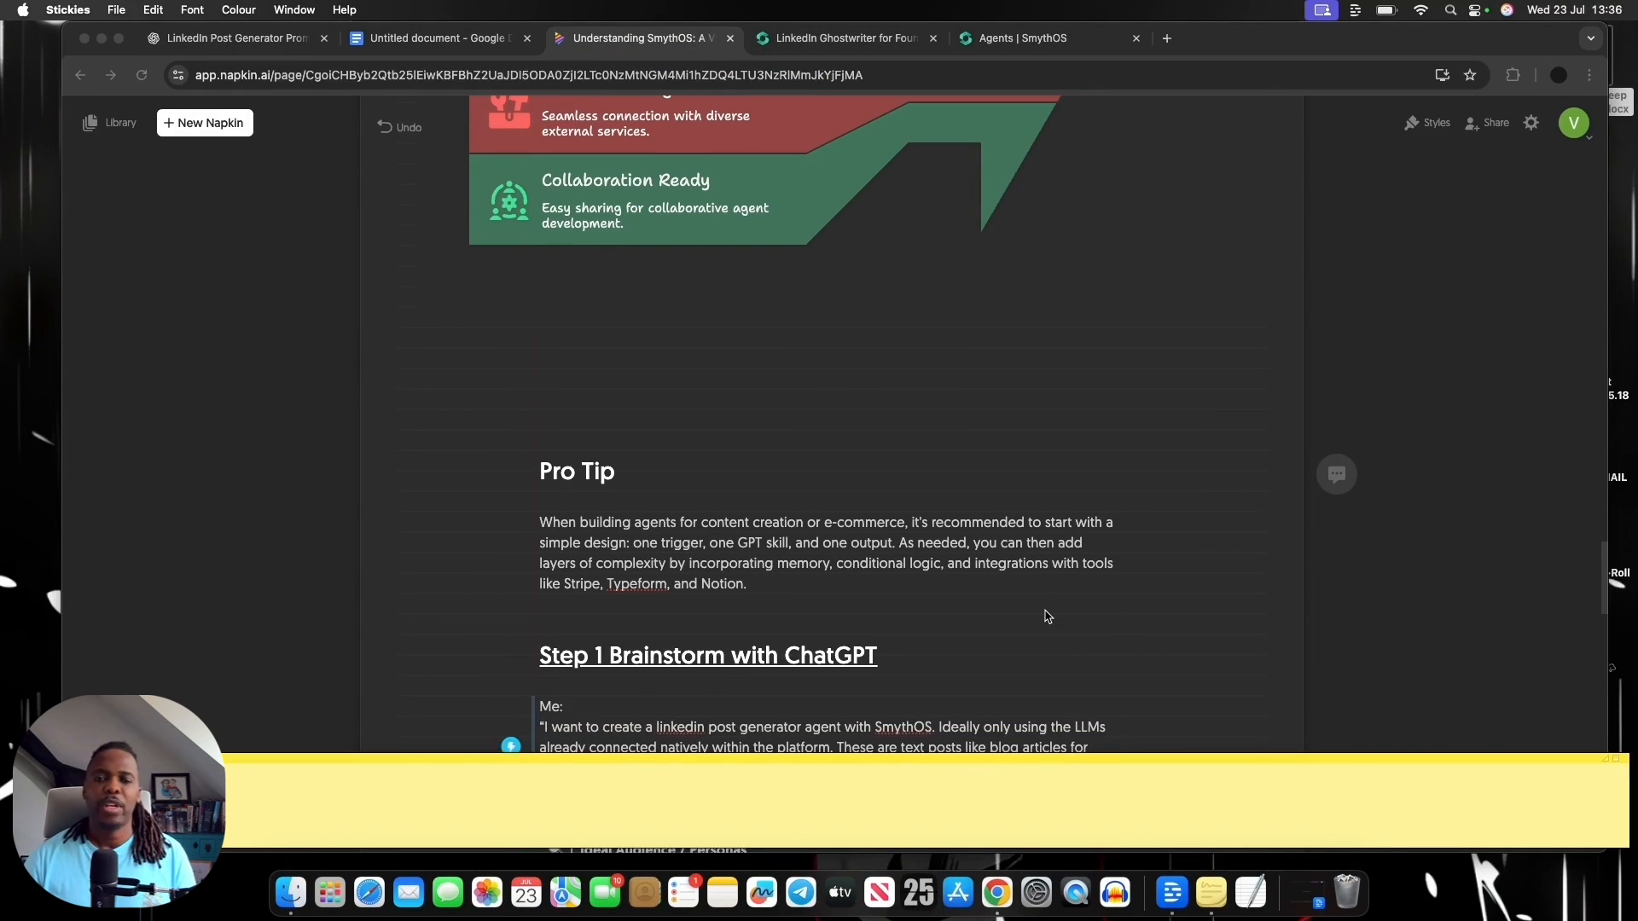
pyautogui.scroll(-1, 1048, 616)
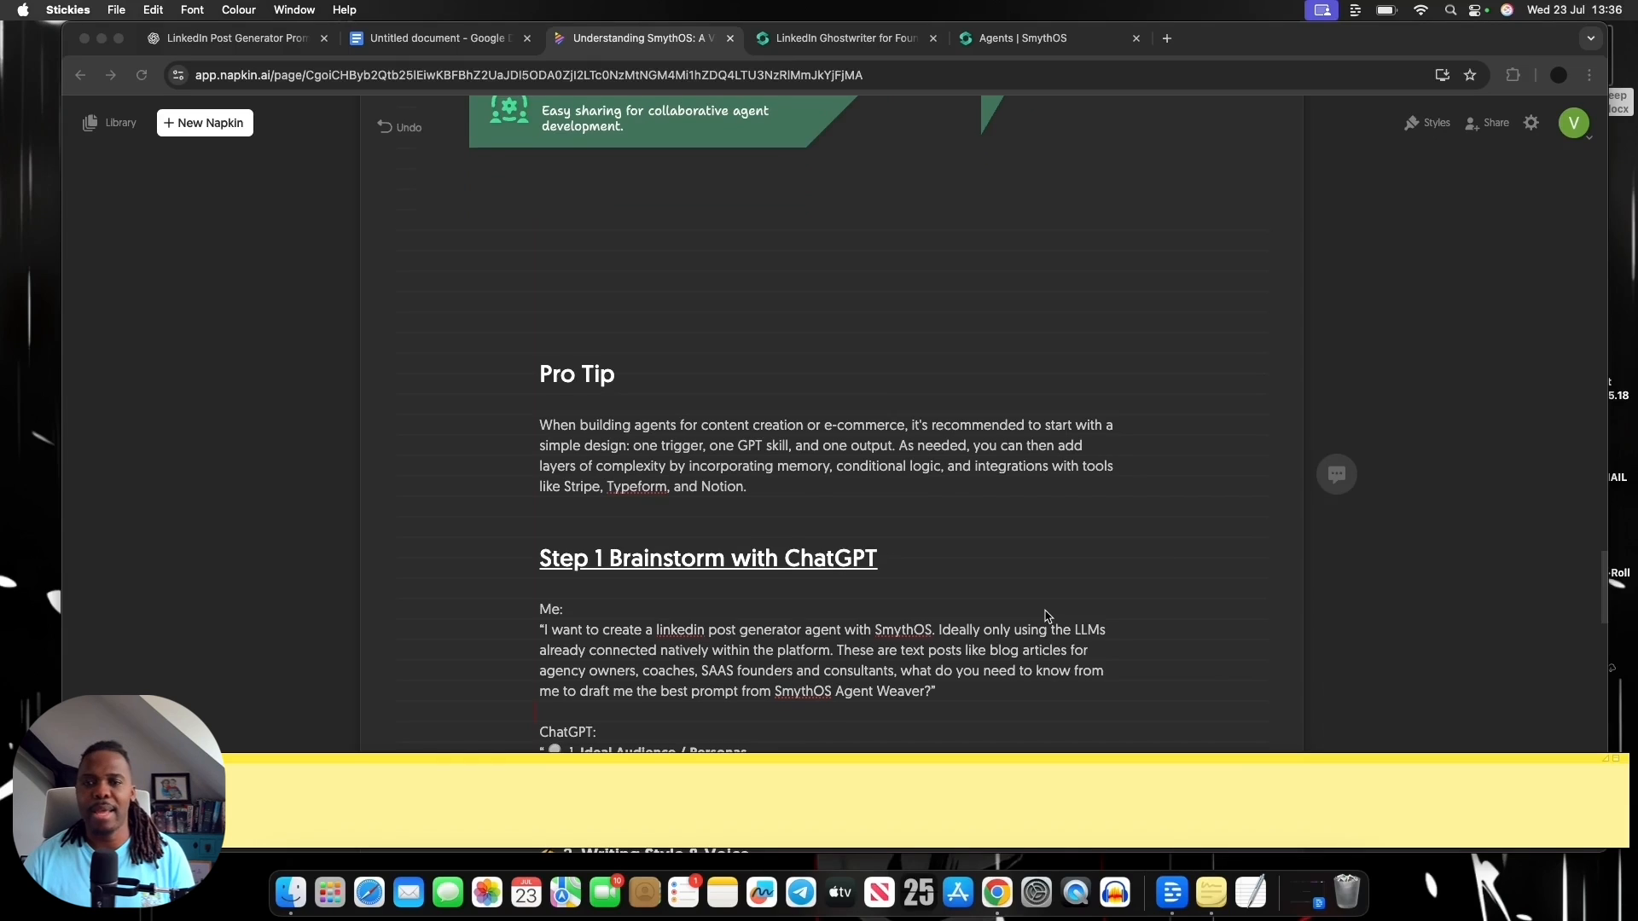
pyautogui.scroll(-1, 1047, 616)
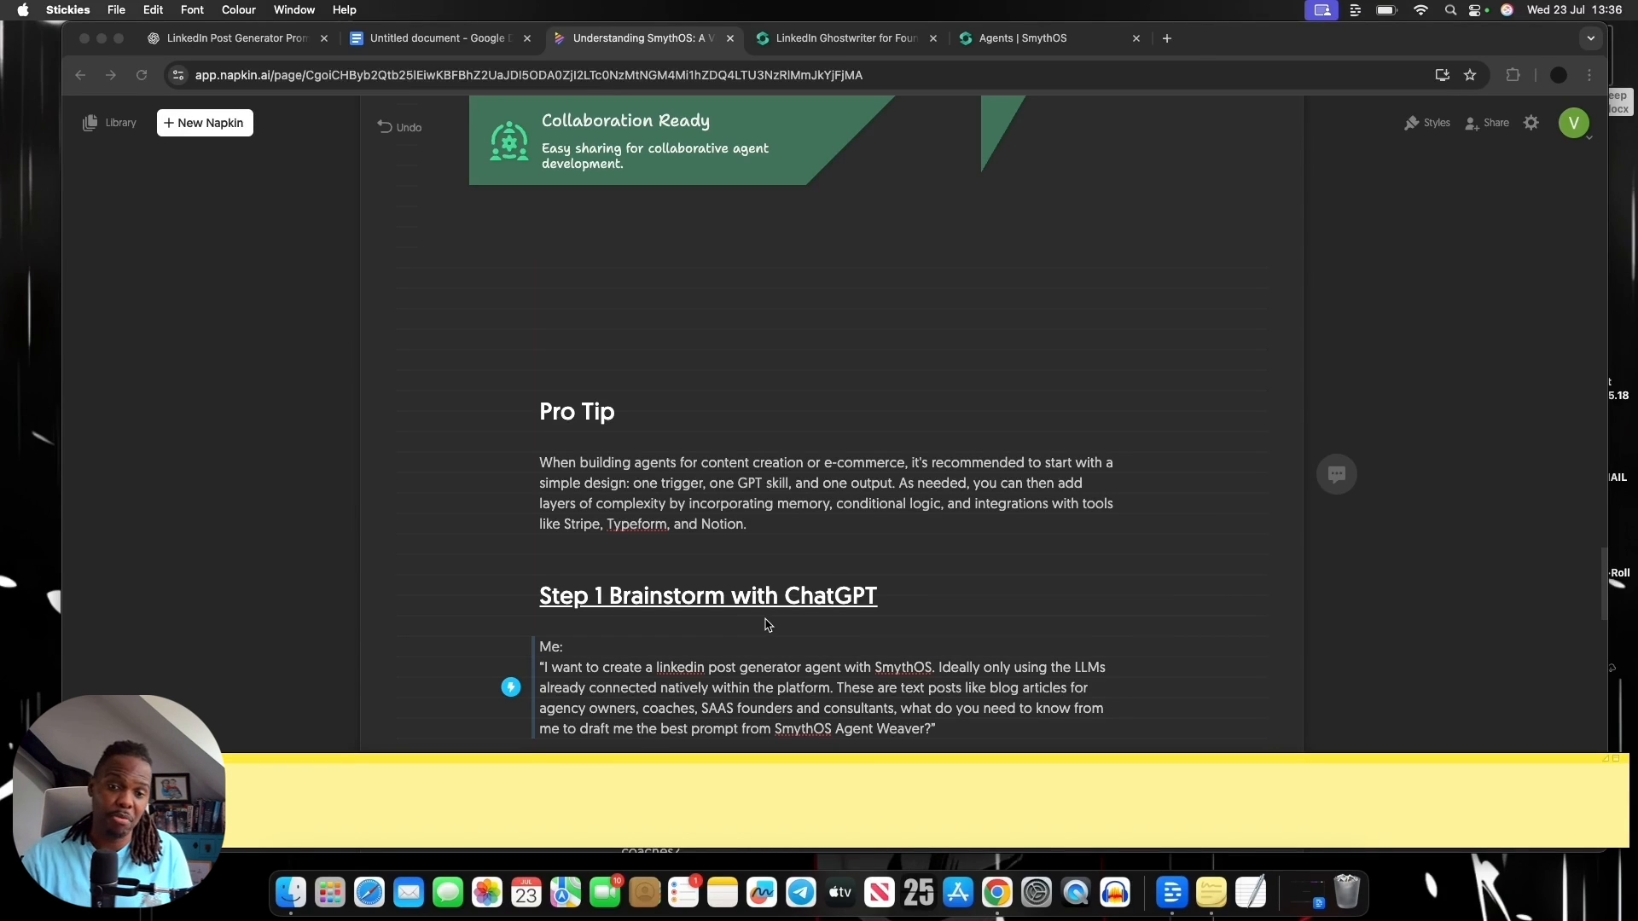
pyautogui.scroll(-1, 766, 625)
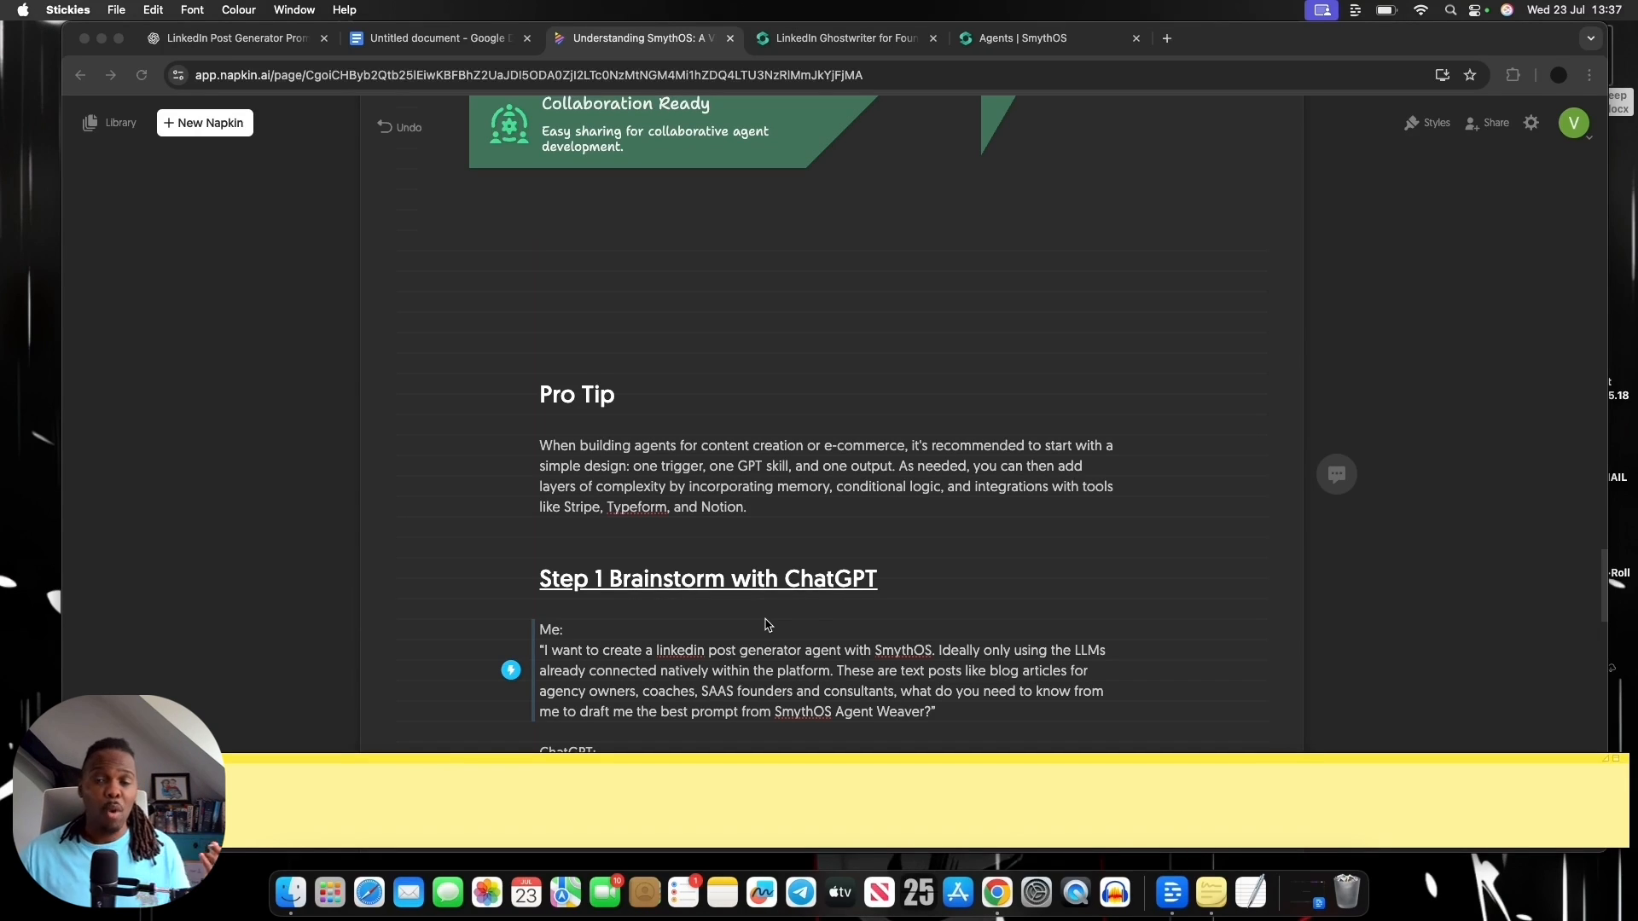
pyautogui.scroll(-1, 806, 628)
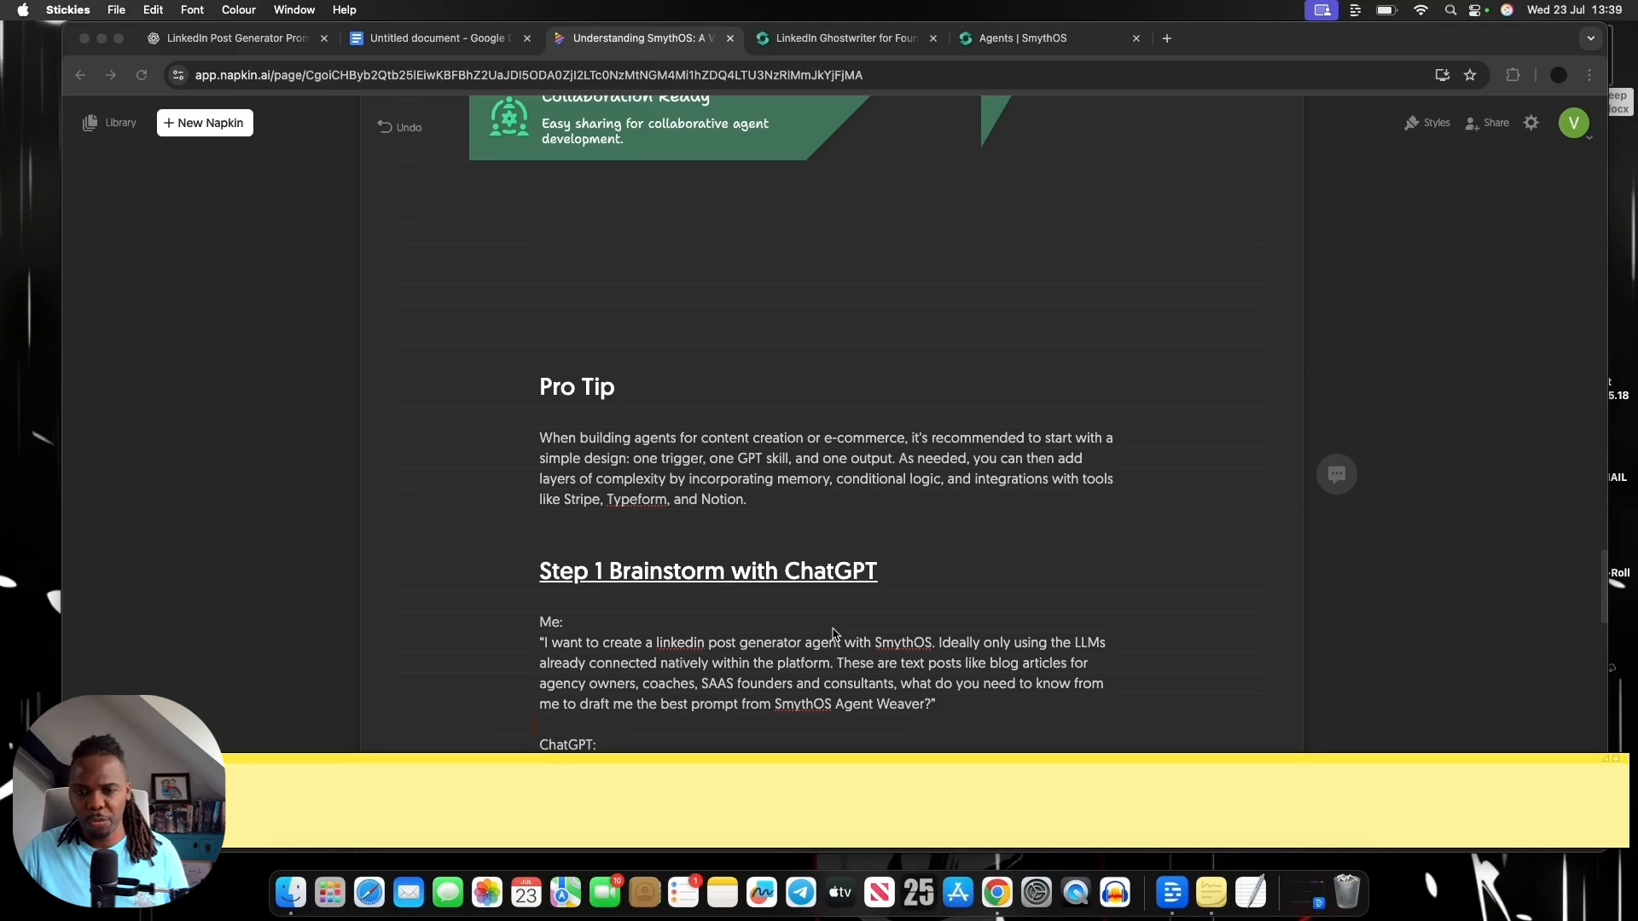
pyautogui.scroll(-1, 833, 633)
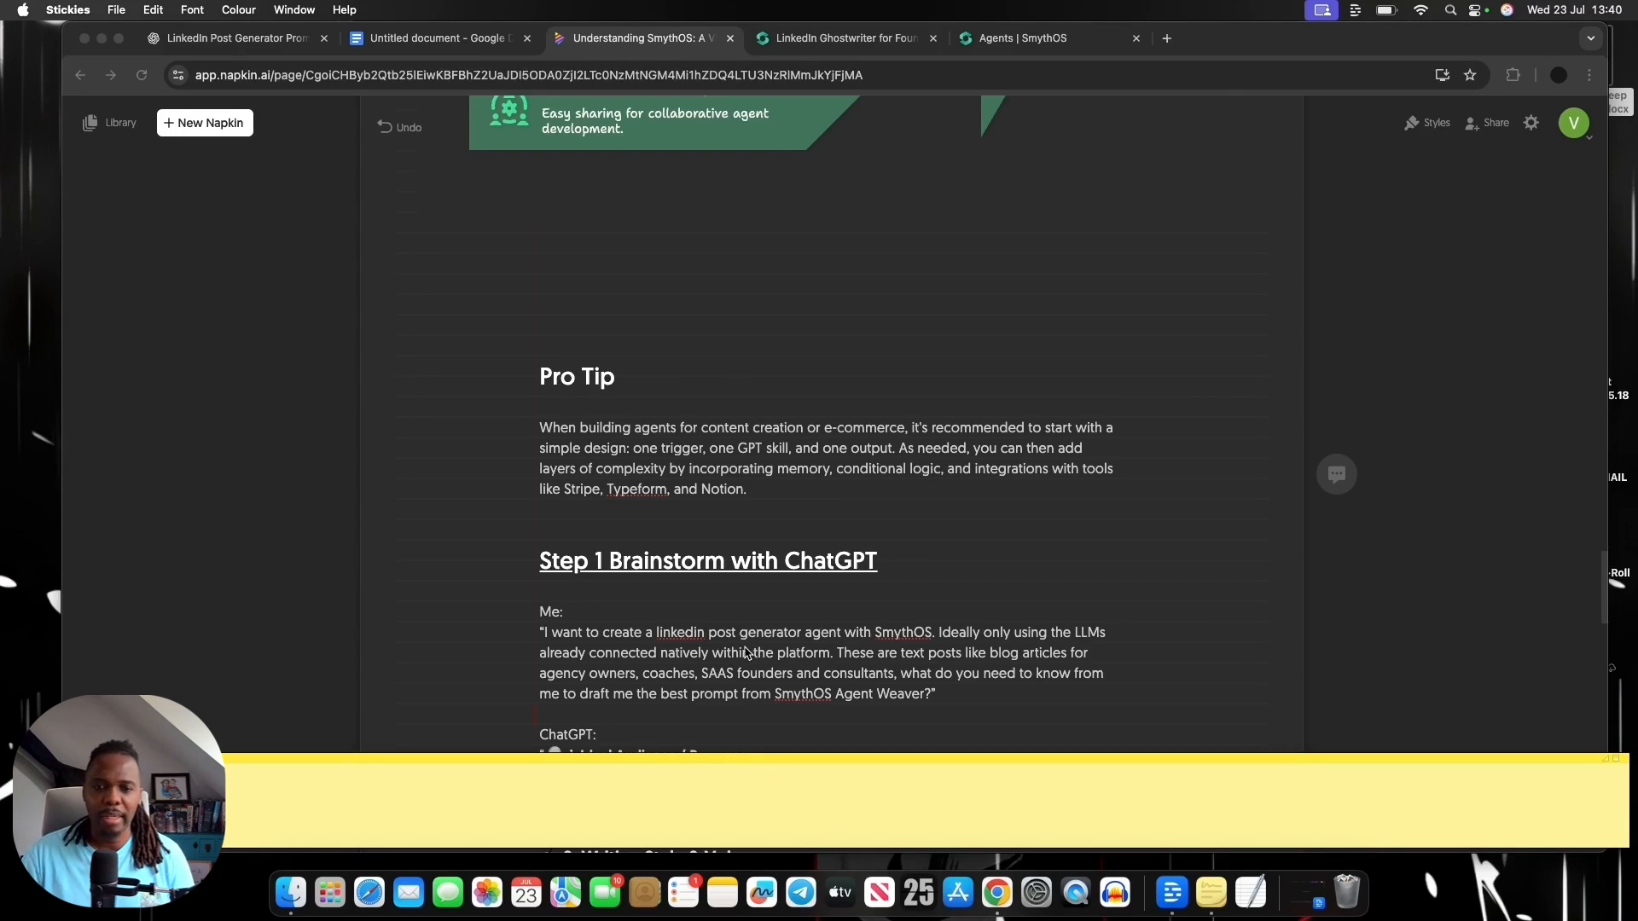
# Review ChatGPT's six groups of clarifying questions in the Step 1 notes, from Ideal Audience / Personas to Optional Extras
pyautogui.scroll(-5, 758, 650)
pyautogui.scroll(-4, 758, 650)
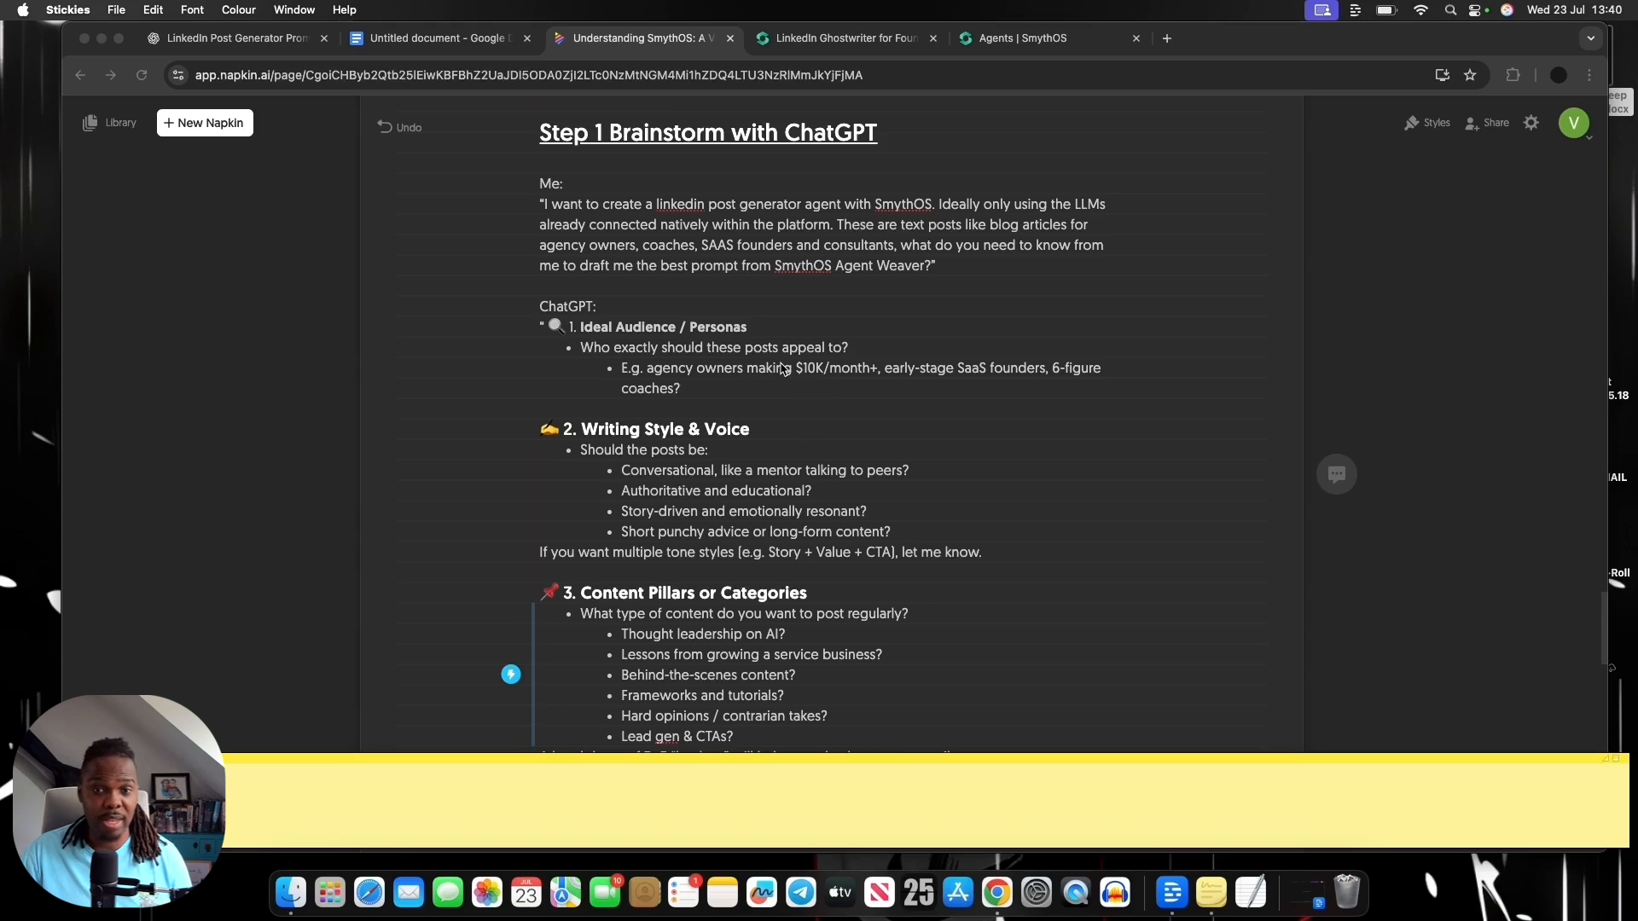
pyautogui.scroll(-1, 785, 370)
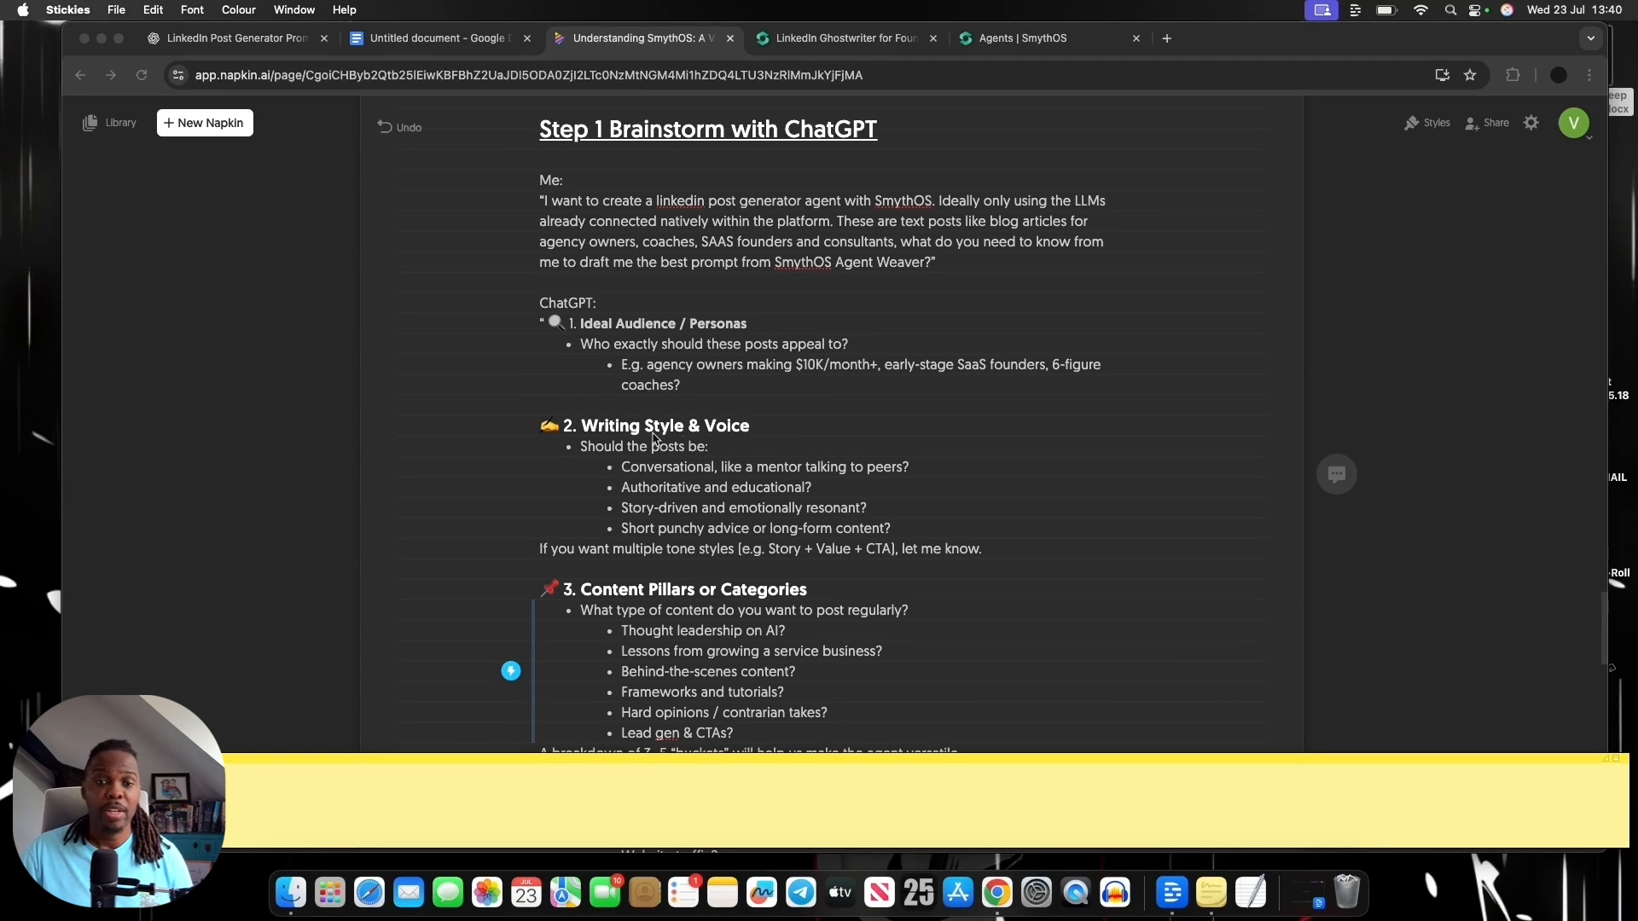
pyautogui.scroll(-2, 707, 442)
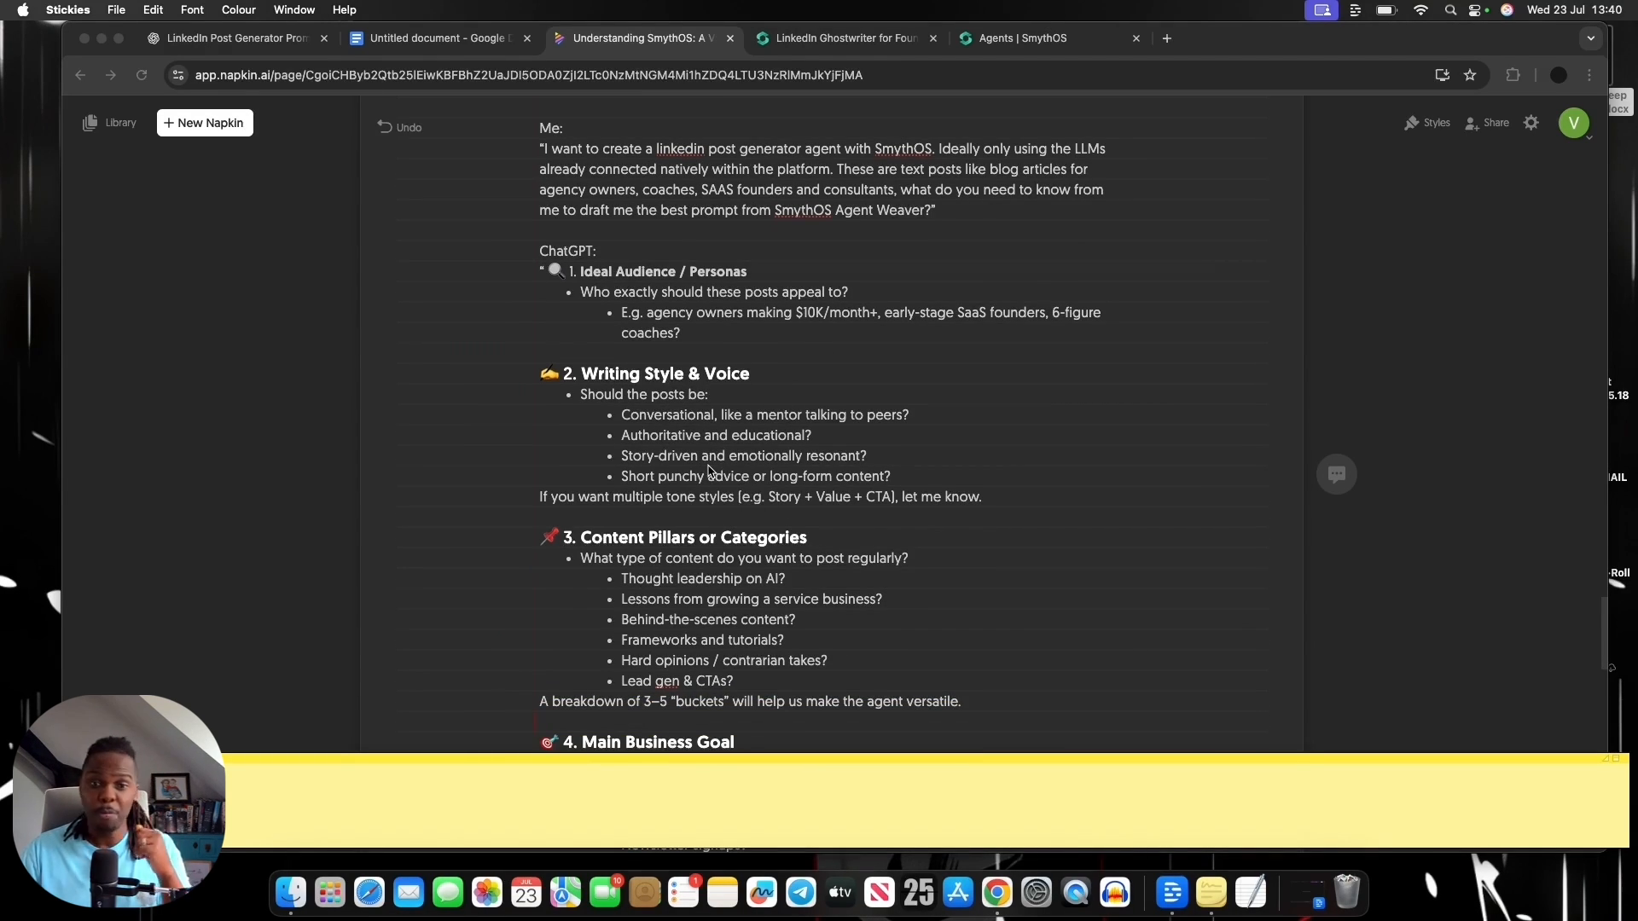
pyautogui.scroll(-2, 712, 477)
pyautogui.scroll(-2, 722, 491)
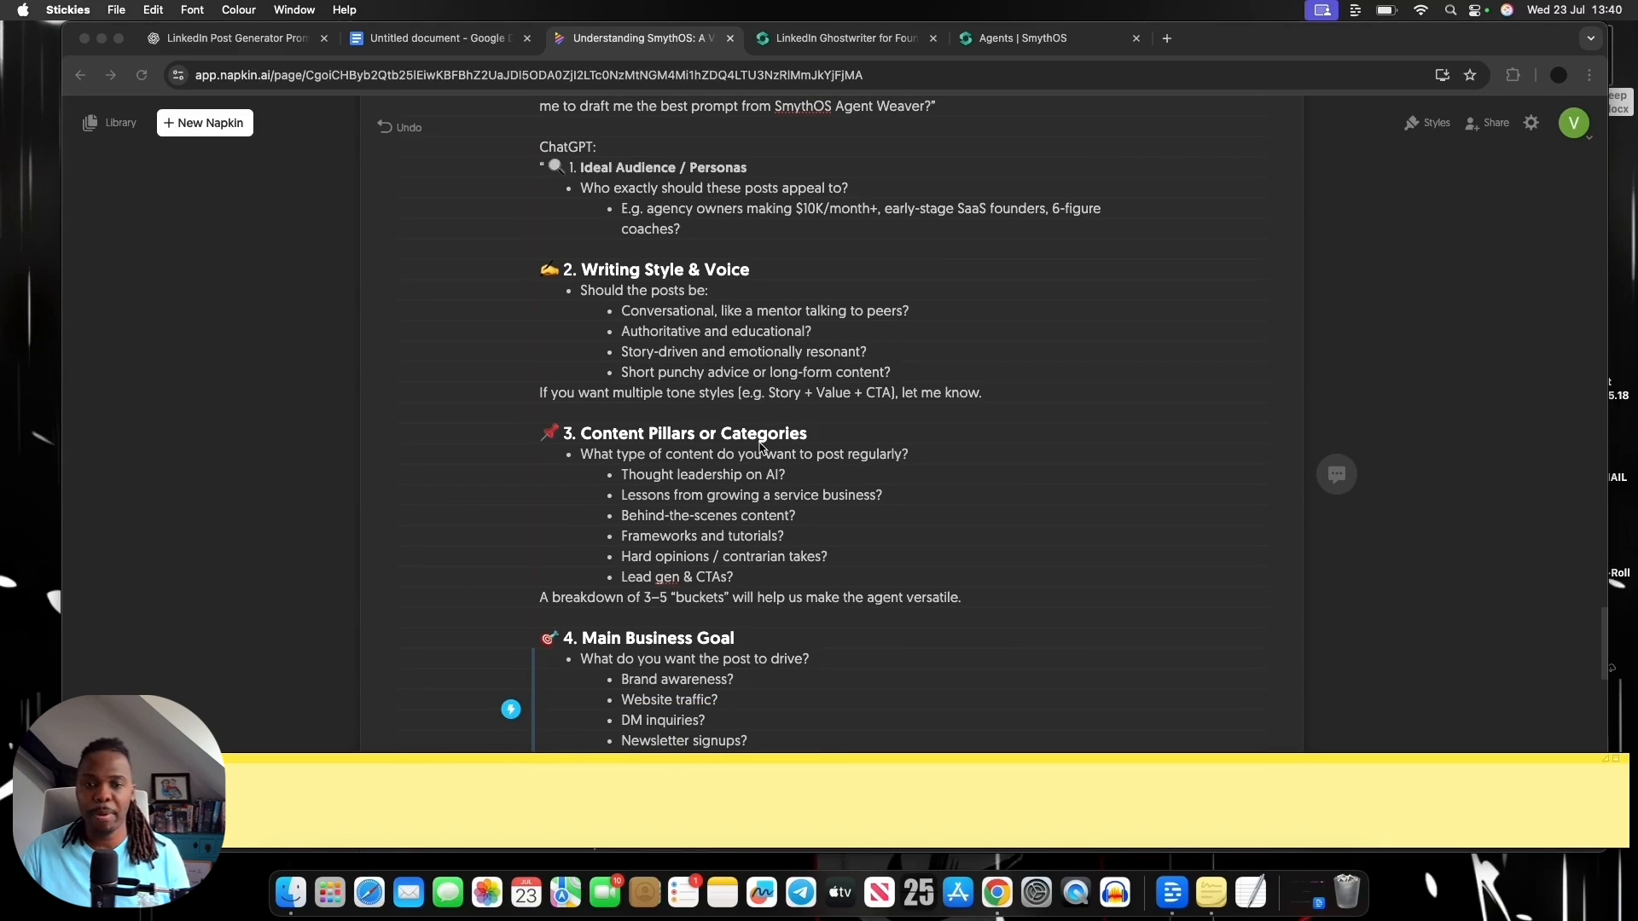
pyautogui.scroll(-2, 762, 445)
pyautogui.scroll(-1, 736, 527)
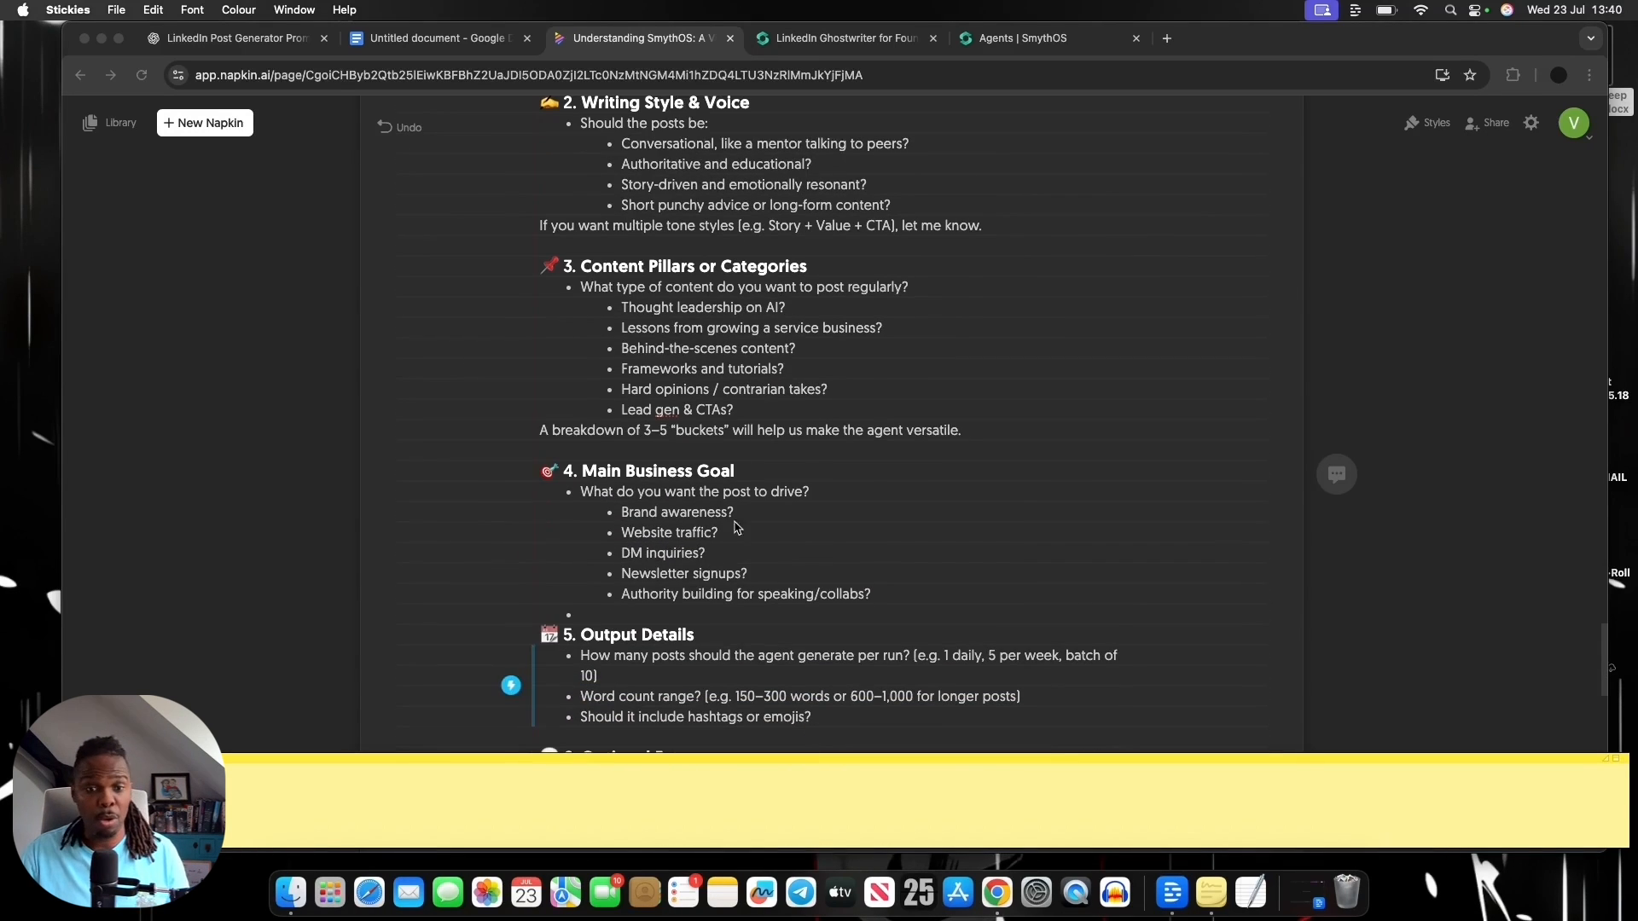
pyautogui.scroll(-4, 716, 537)
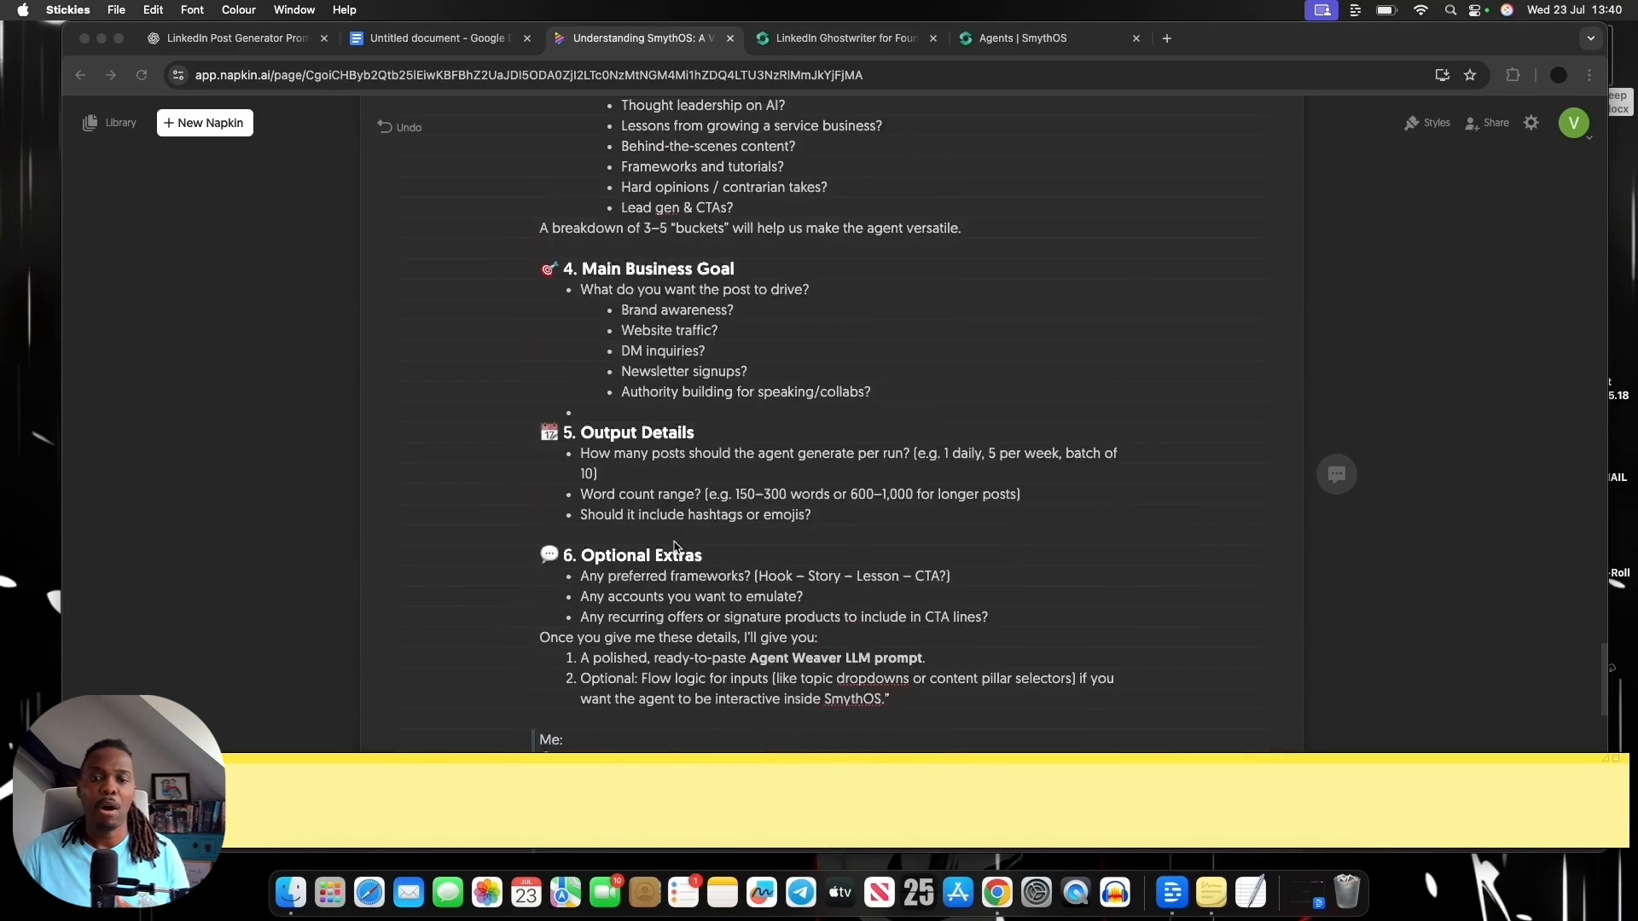
pyautogui.scroll(1, 673, 545)
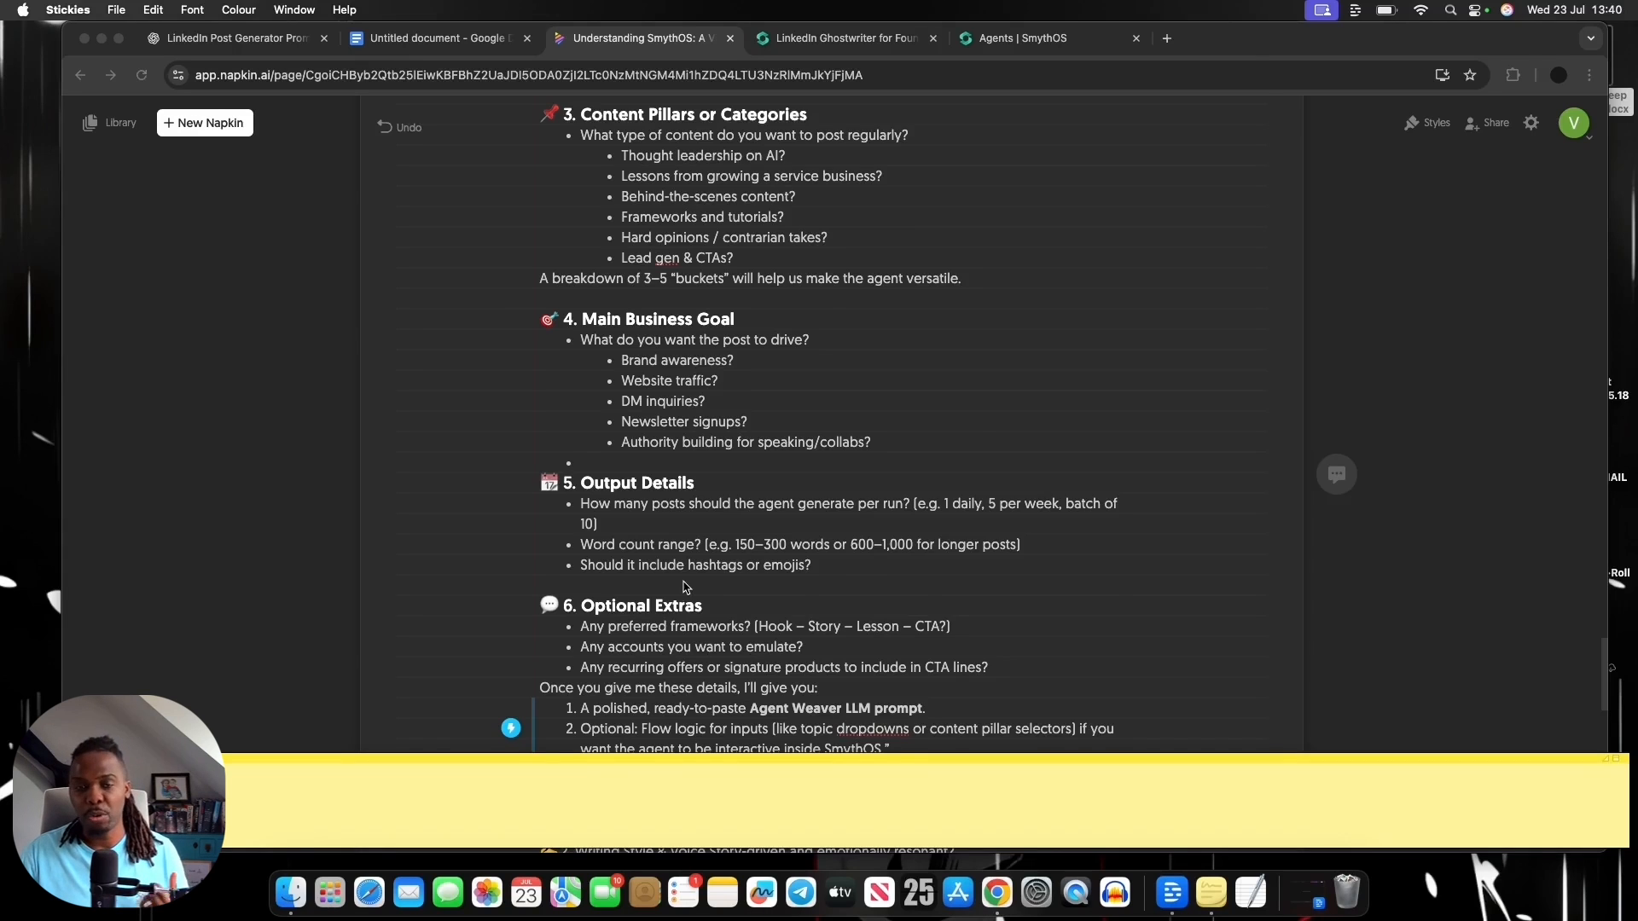
pyautogui.scroll(3, 682, 589)
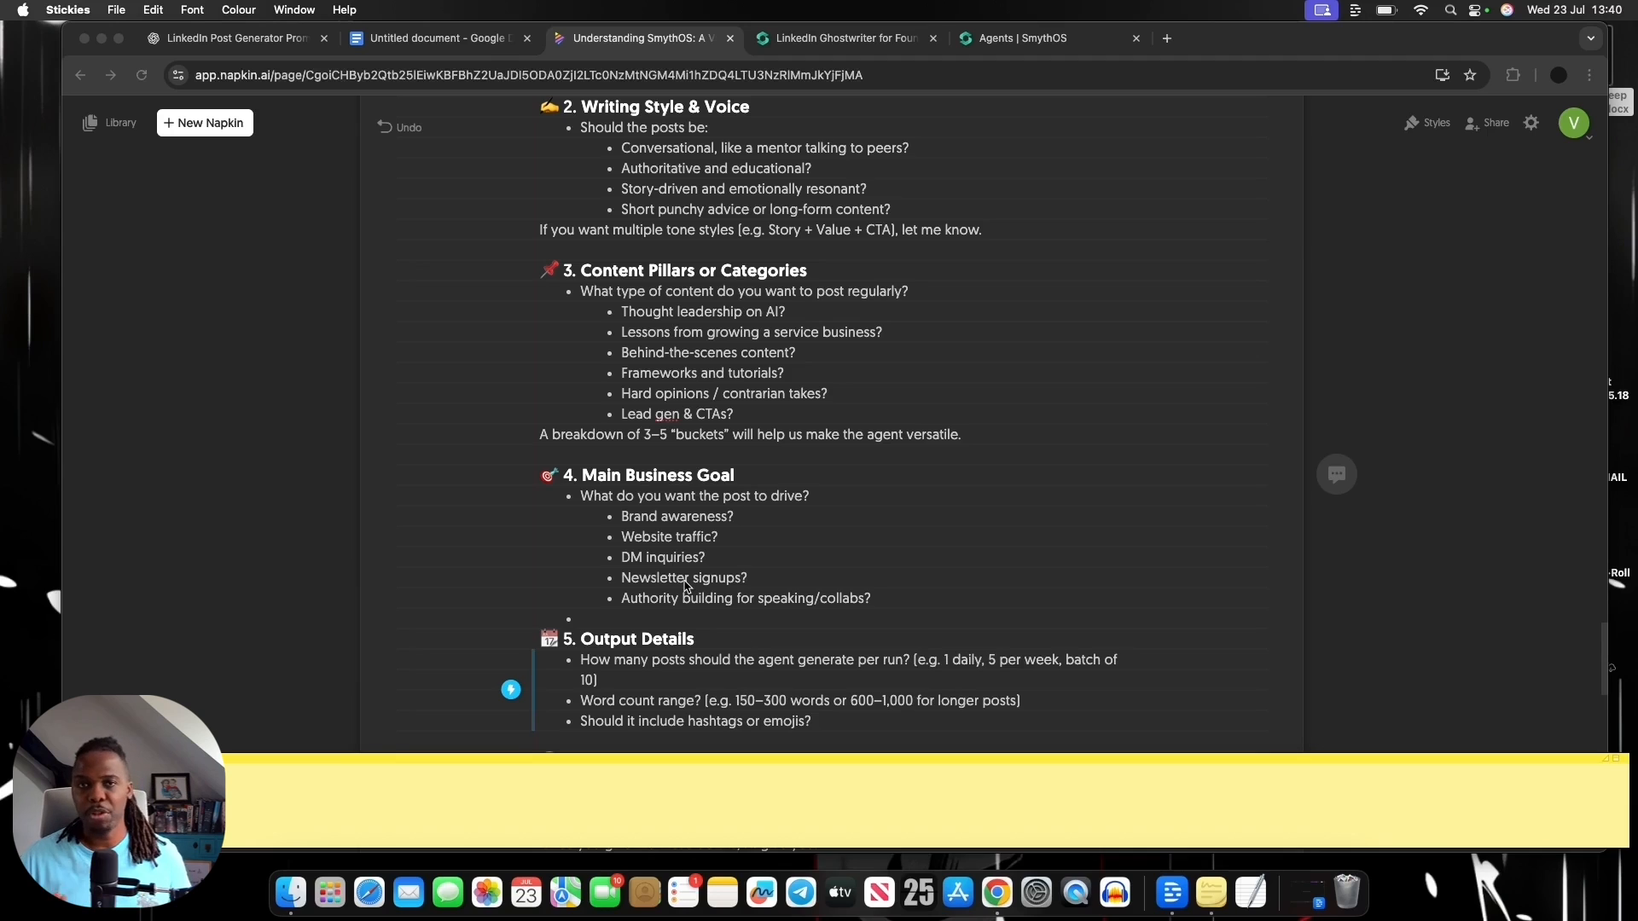
pyautogui.scroll(-5, 685, 587)
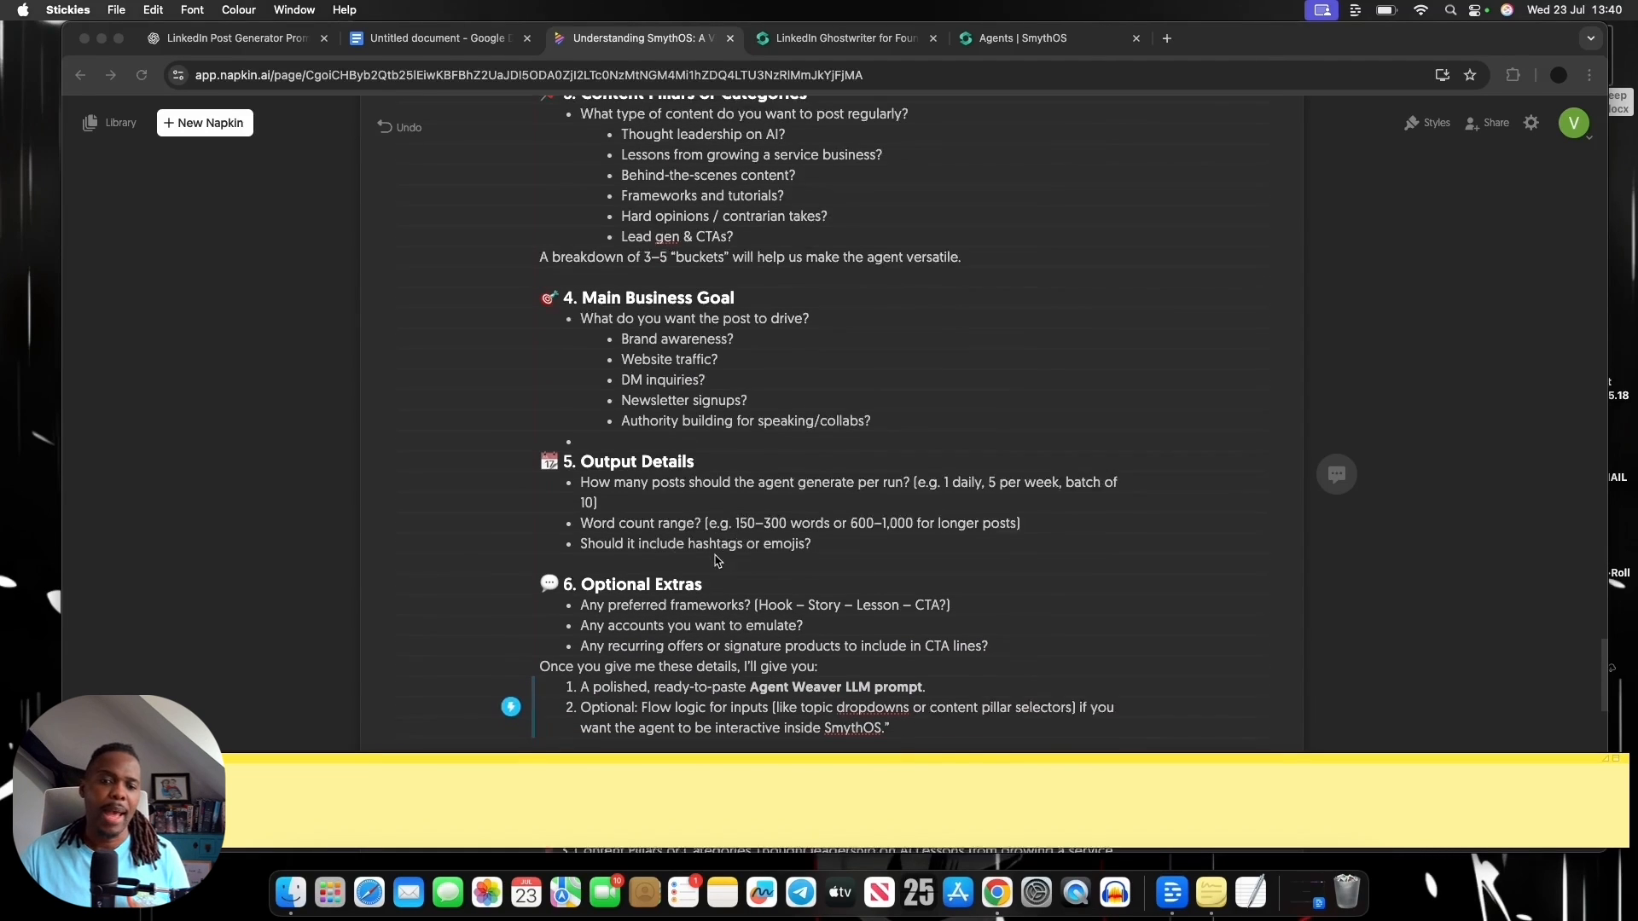
pyautogui.scroll(-3, 716, 560)
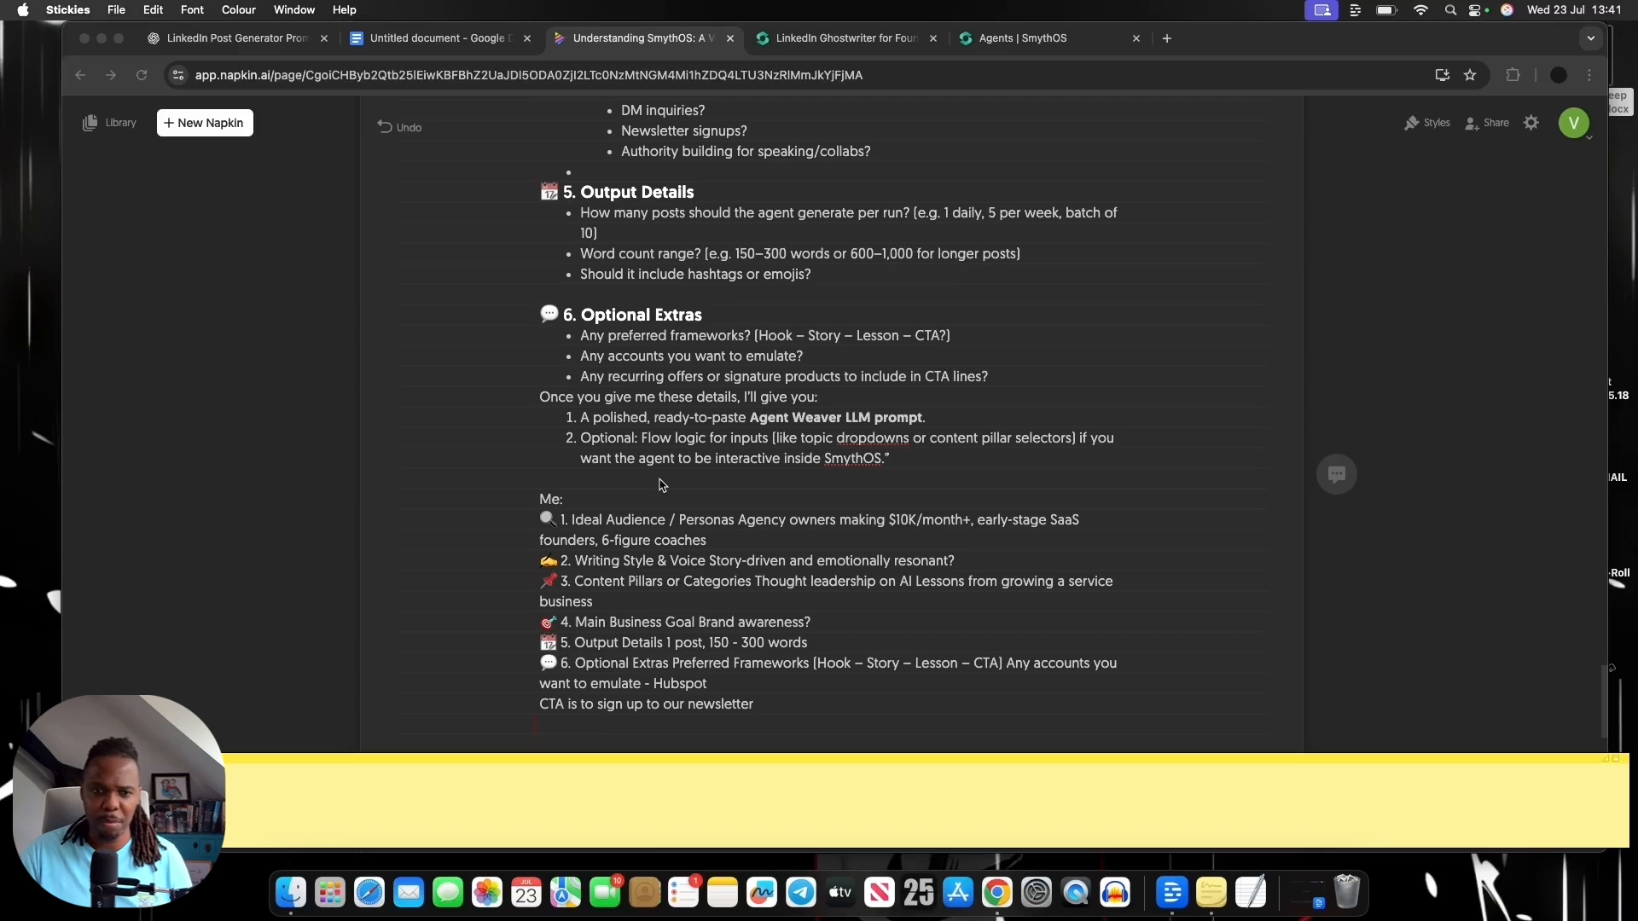
# Highlight the start of the "Me" reply covering the ideal audience, clear the selection, and bring Stickies forward again
pyautogui.scroll(-1, 663, 484)
pyautogui.click(574, 494)
pyautogui.moveTo(542, 483); pyautogui.dragTo(736, 524)
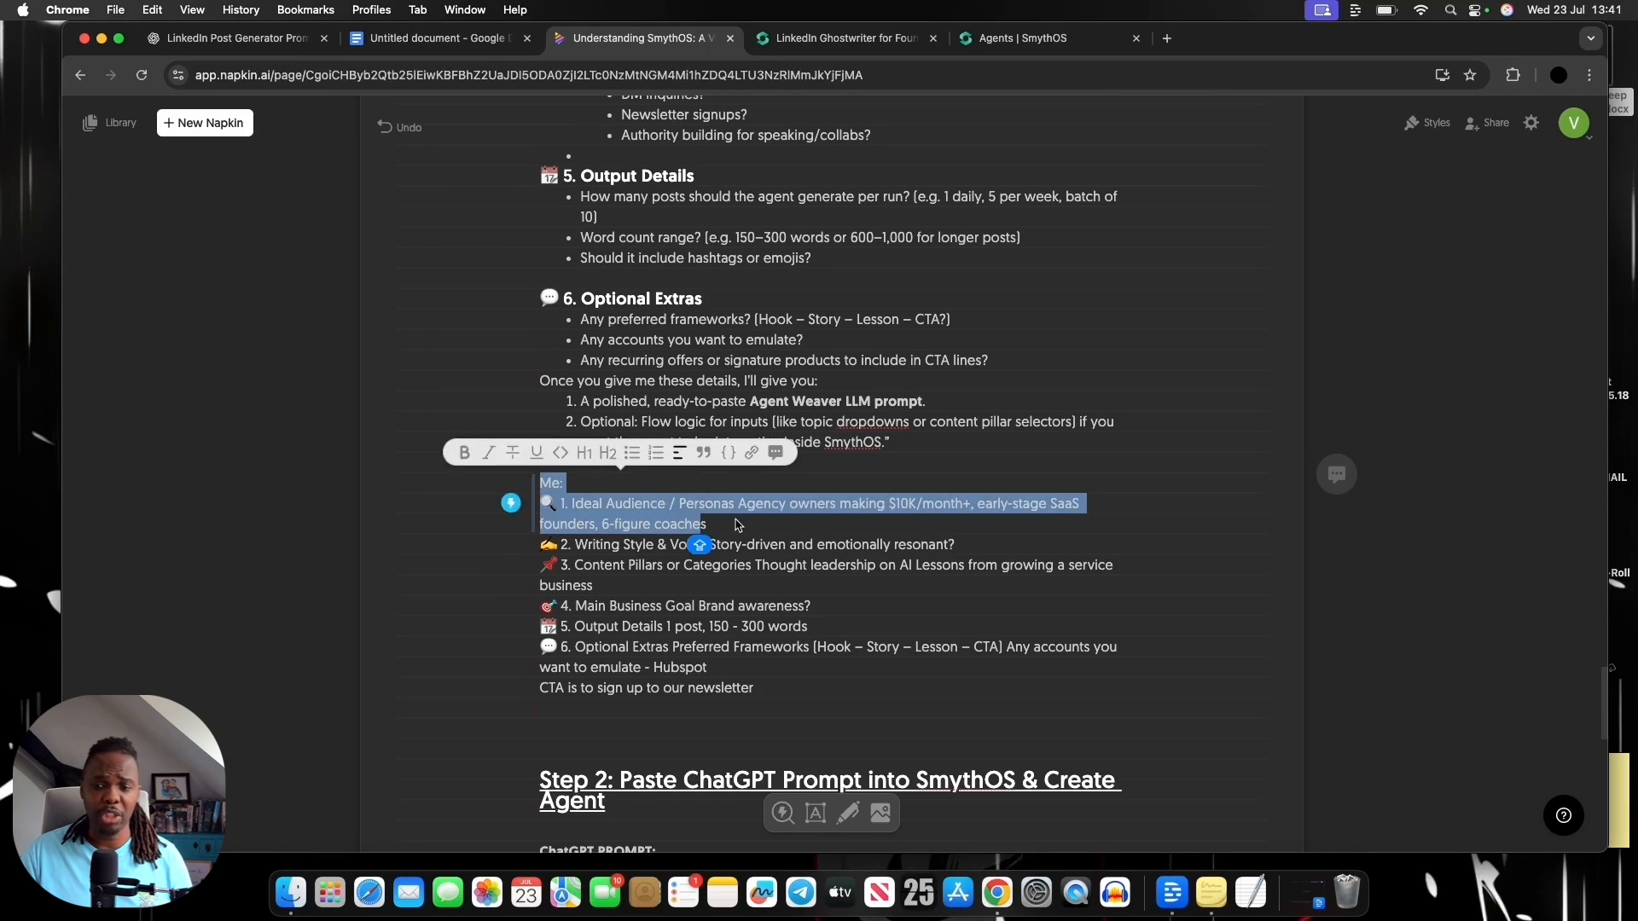
pyautogui.click(742, 525)
pyautogui.click(1204, 883)
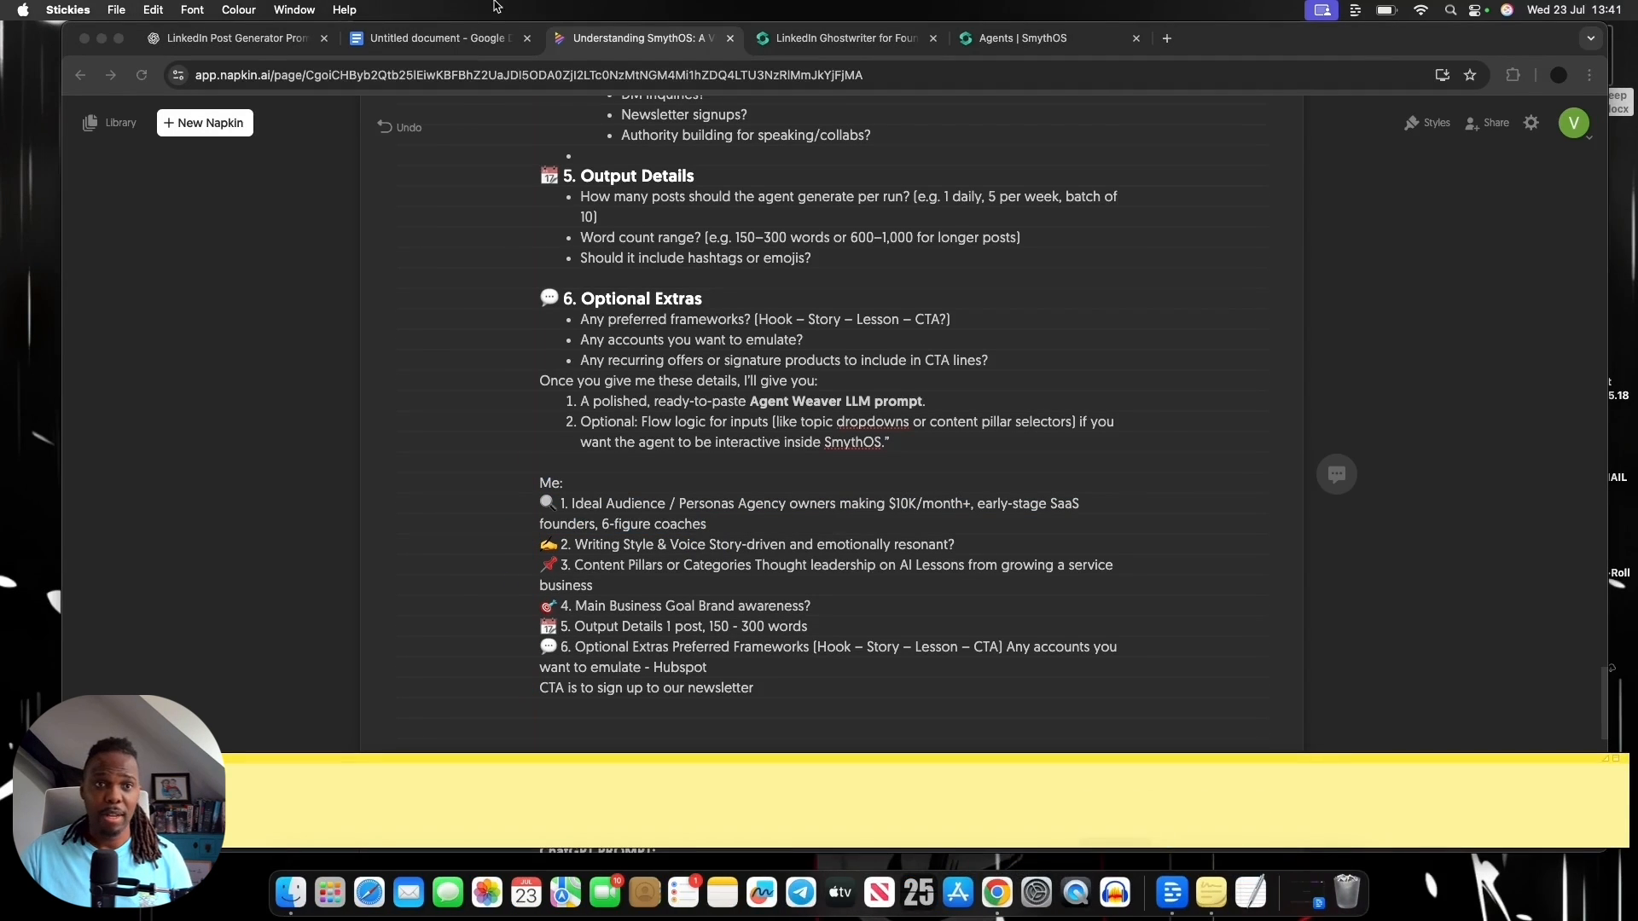
# Switch to the ChatGPT conversation and examine the original request, the clarifying questions and the generated Agent Weaver prompt
pyautogui.click(229, 43)
pyautogui.scroll(2, 877, 411)
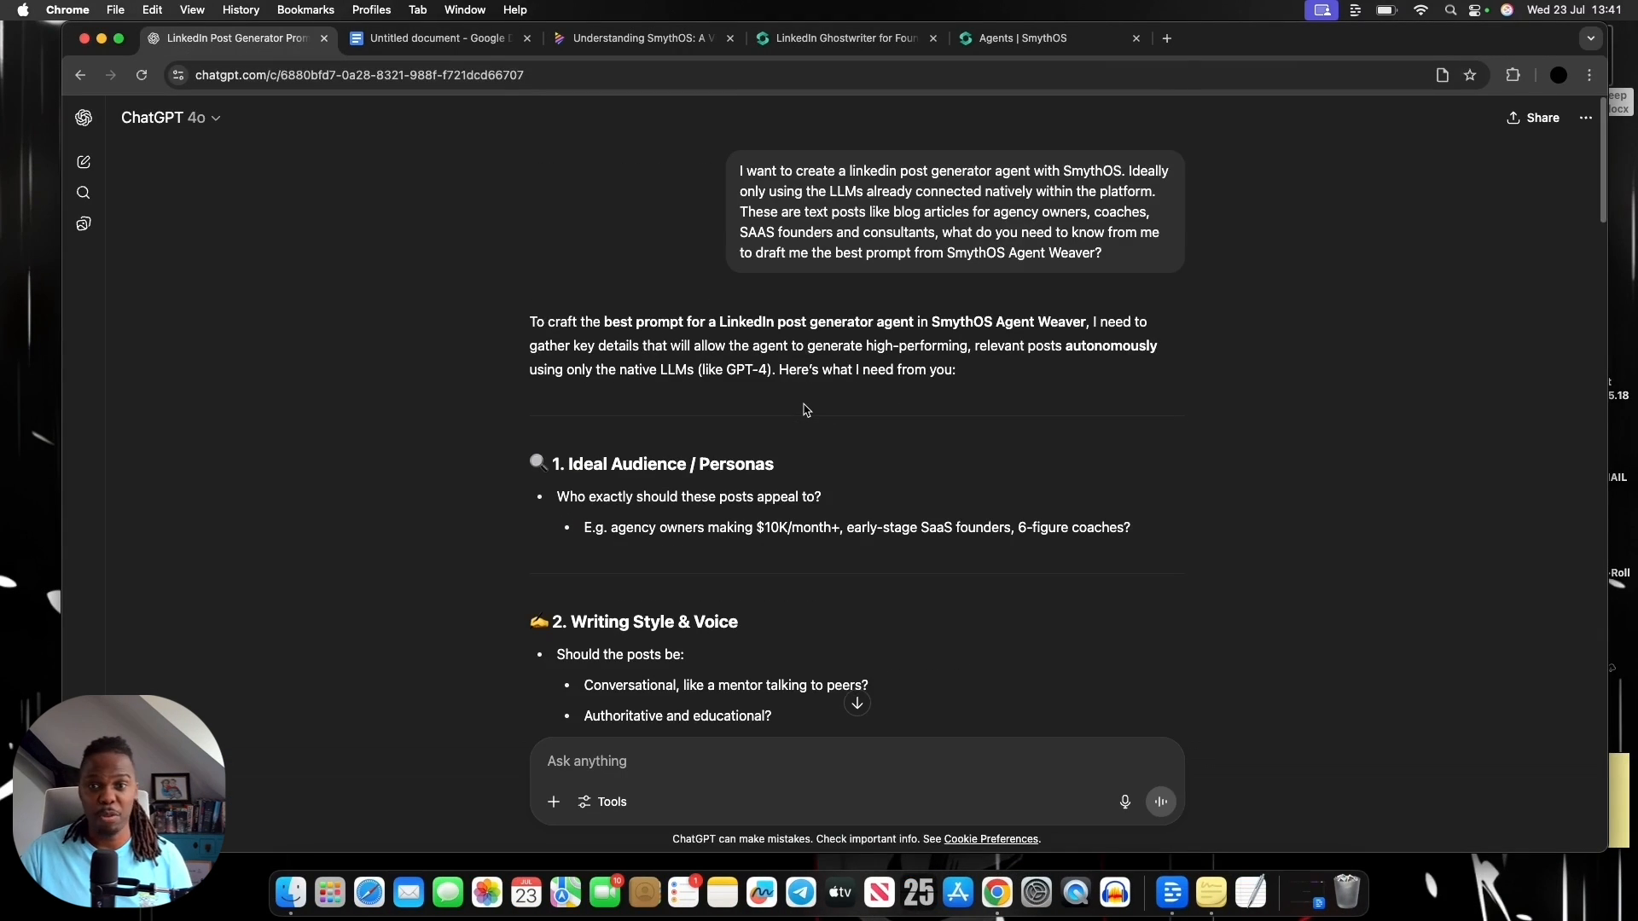
pyautogui.scroll(-5, 844, 410)
pyautogui.scroll(-10, 804, 410)
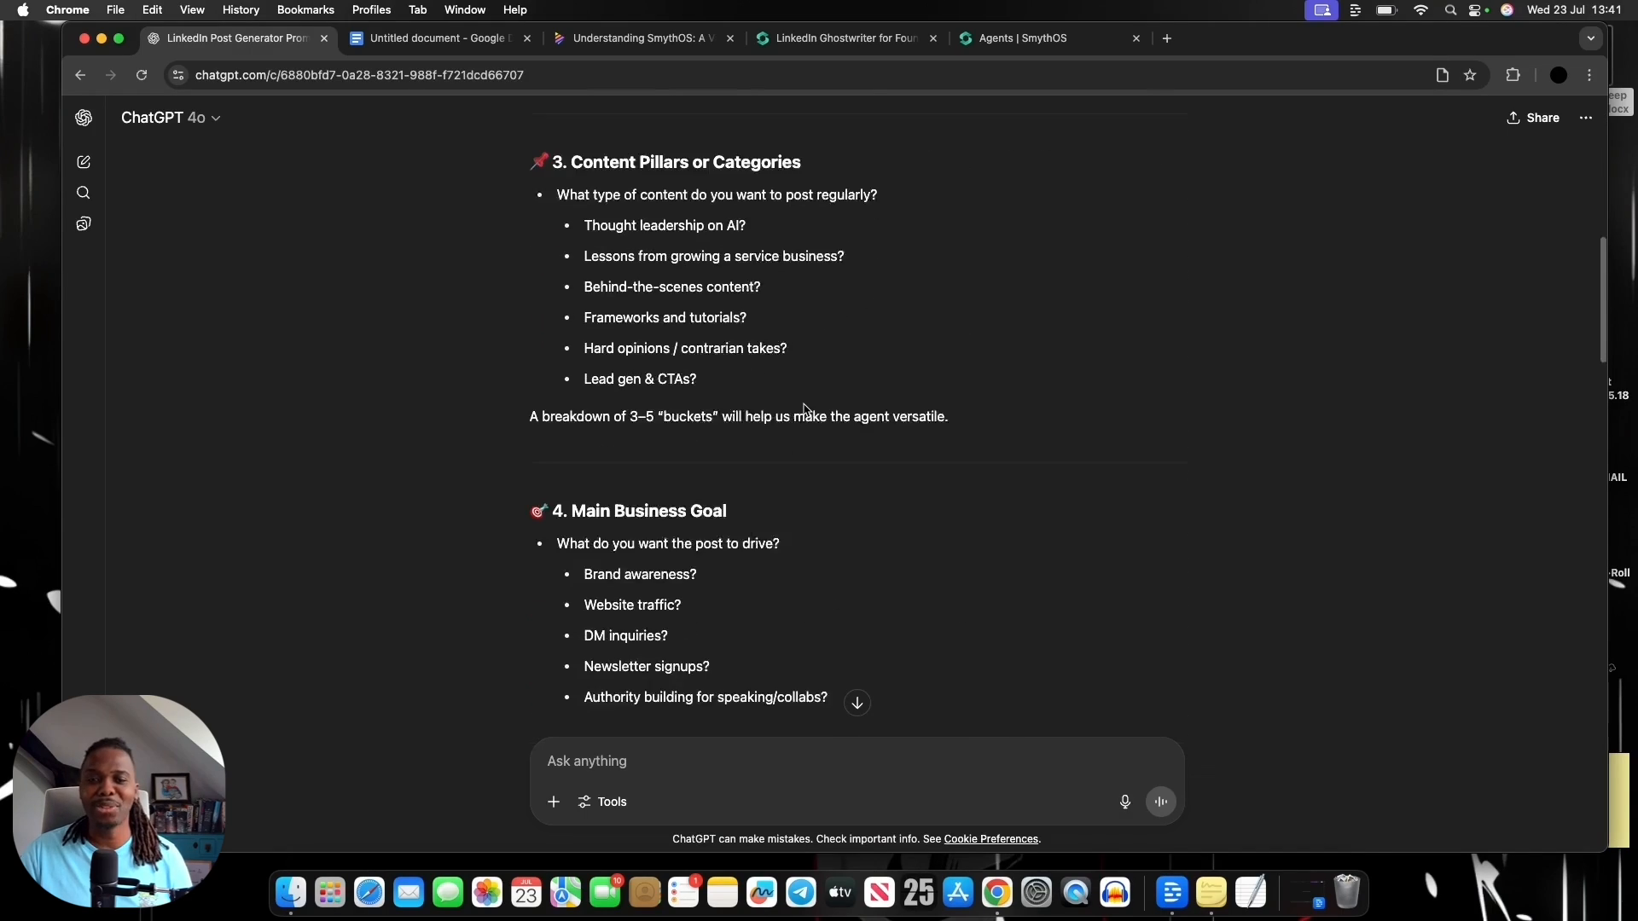
pyautogui.scroll(-10, 805, 409)
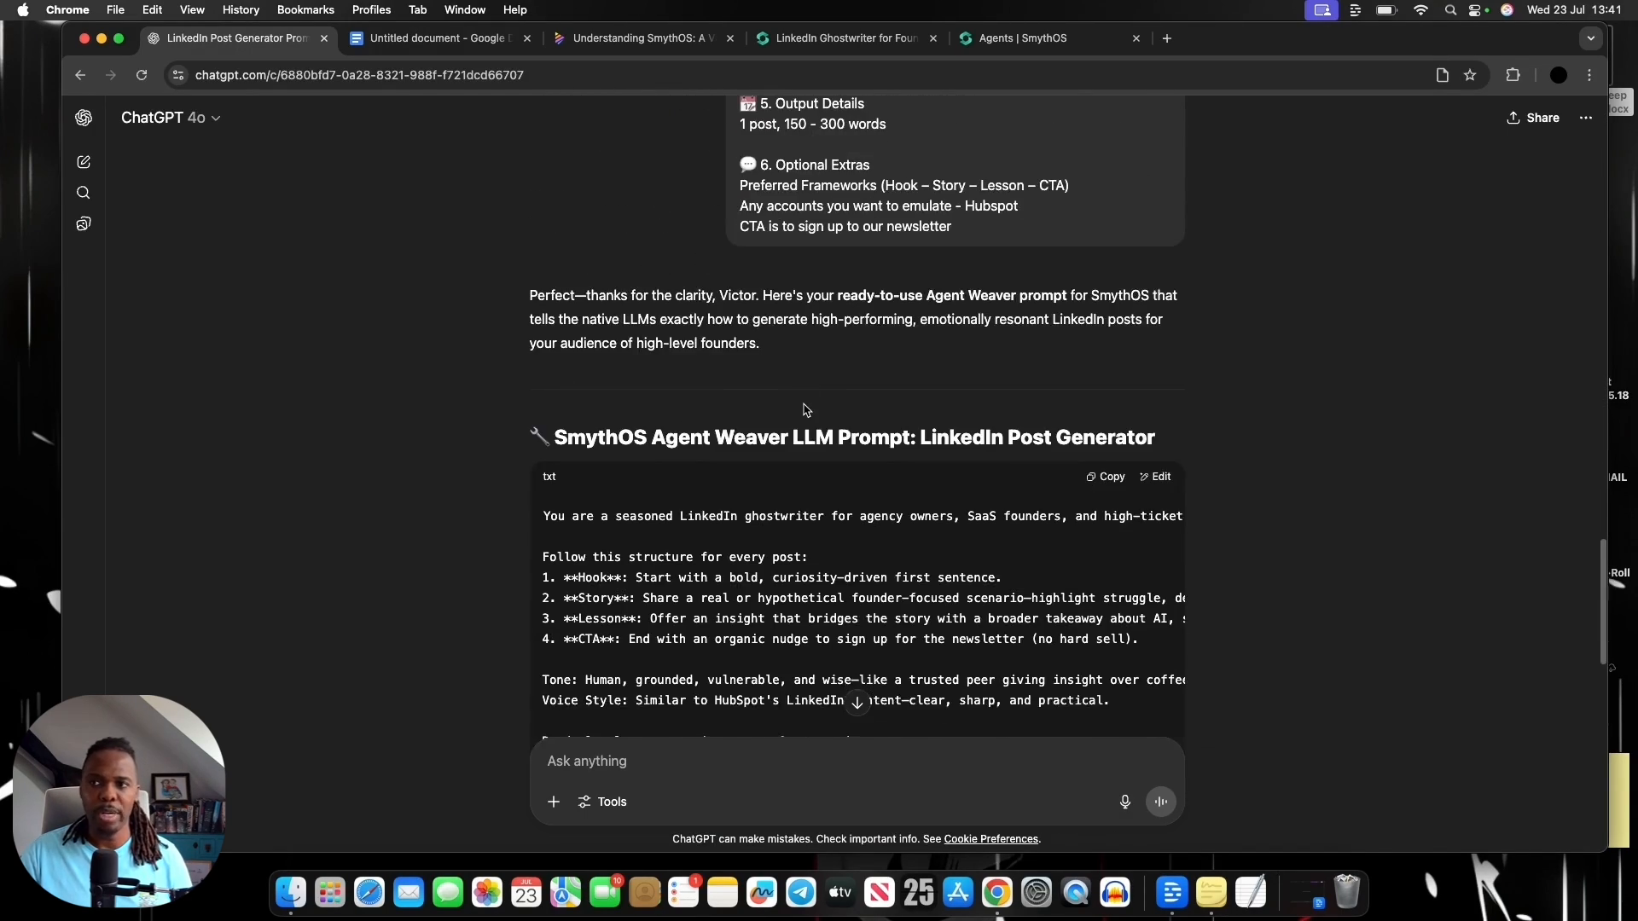
pyautogui.scroll(20, 804, 409)
pyautogui.scroll(-3, 804, 410)
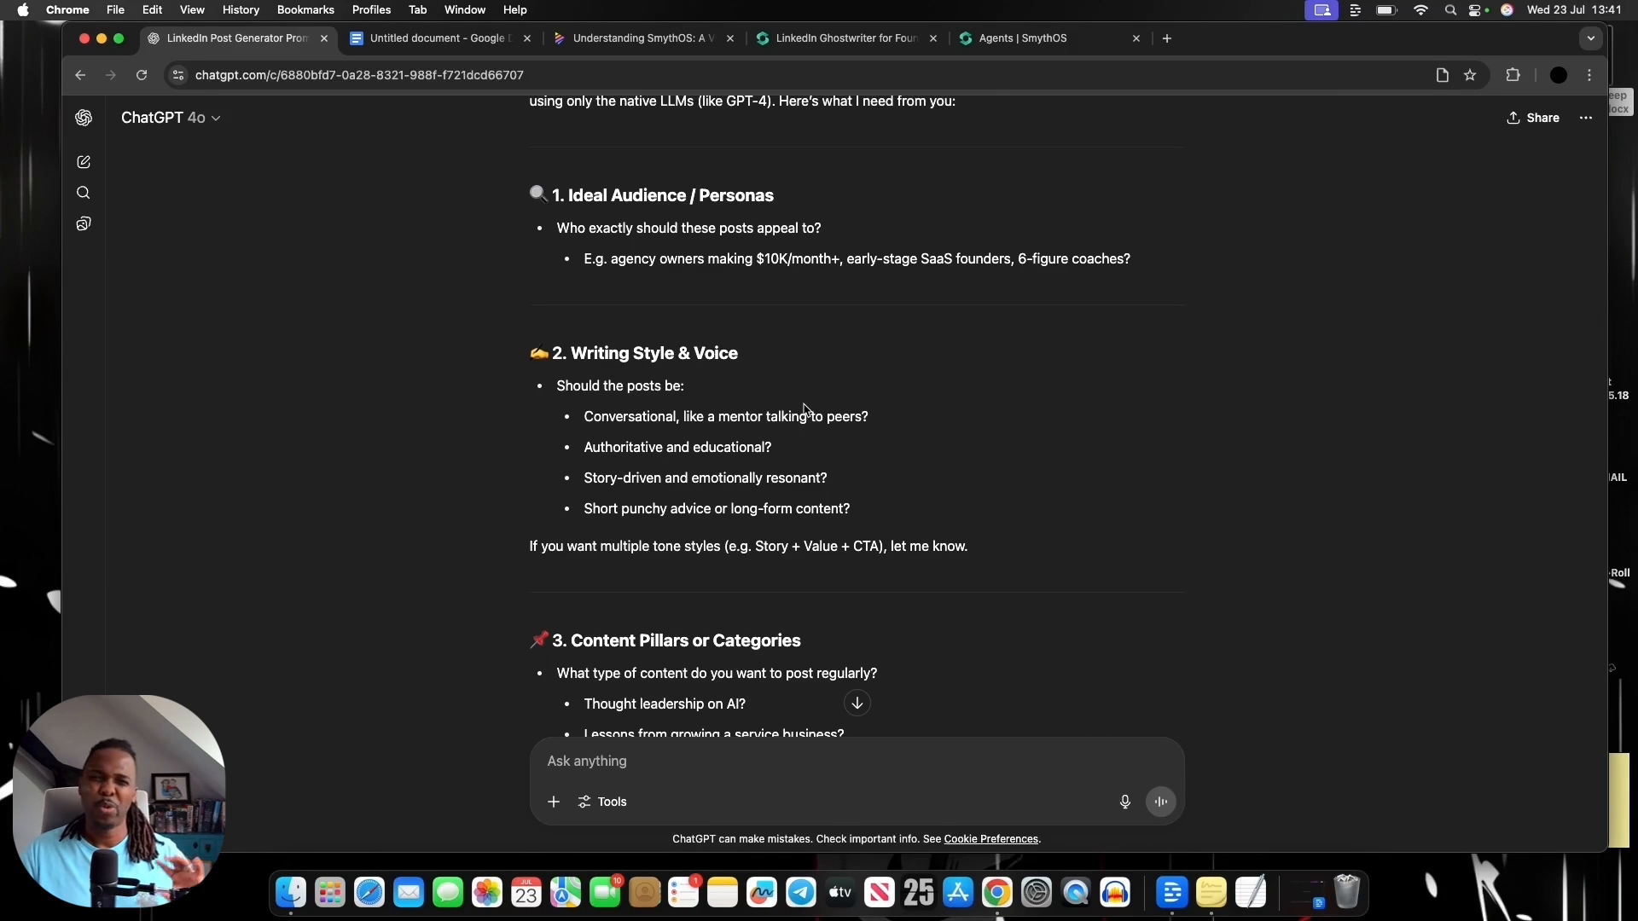
# Return to the Napkin notes with Stickies in front and review the "Me" answers to ChatGPT's six questions
pyautogui.click(635, 38)
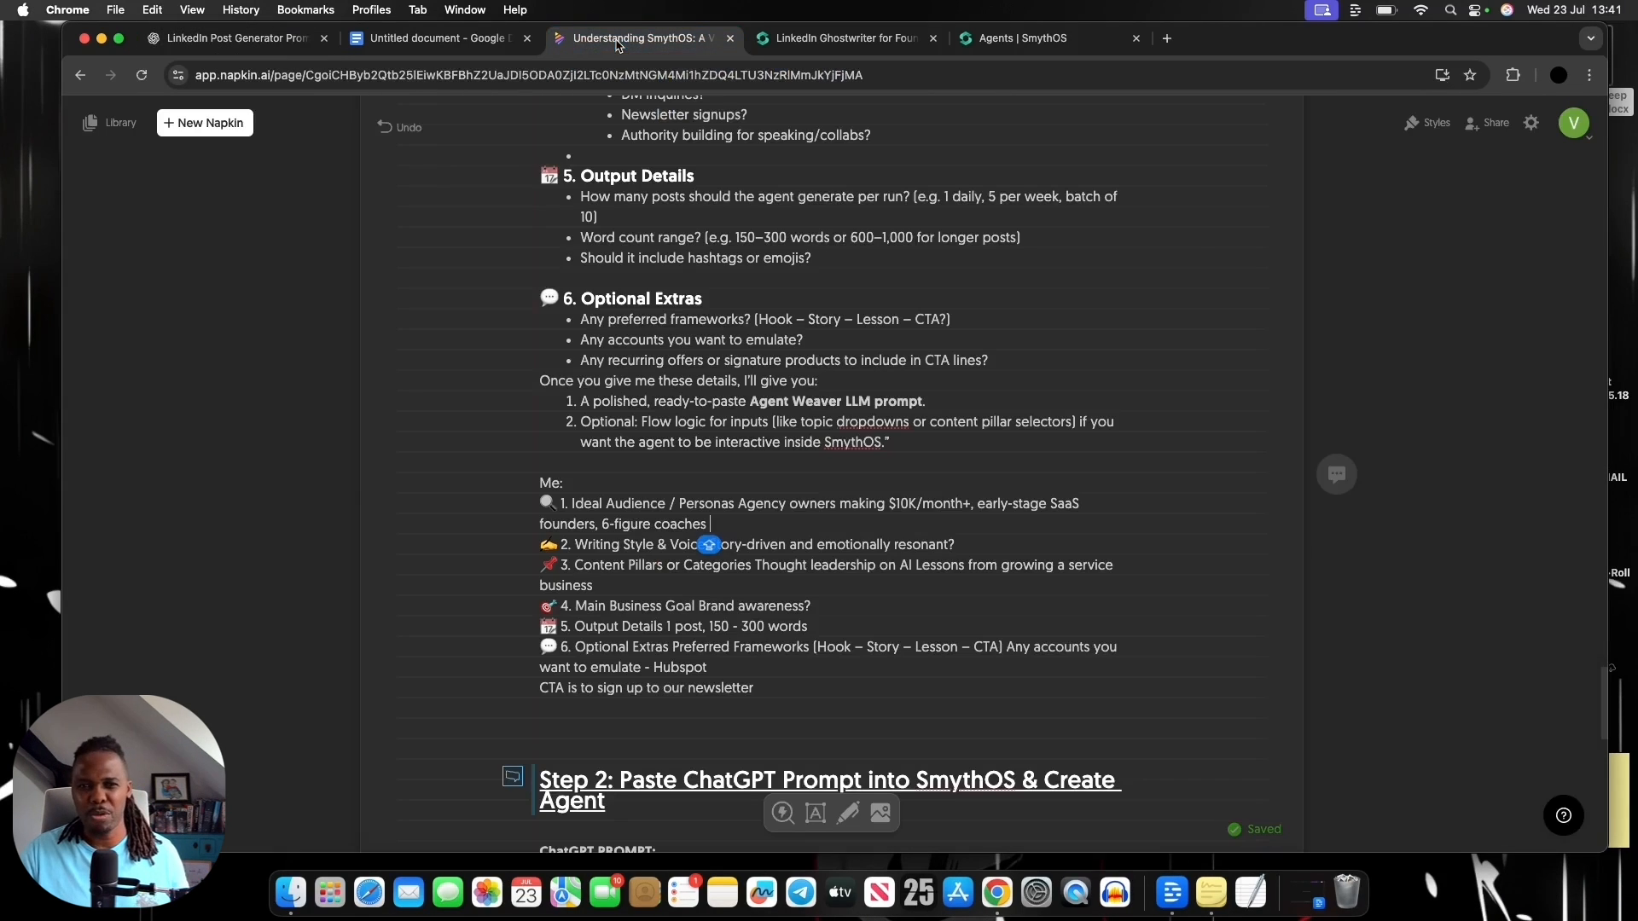
pyautogui.click(1211, 892)
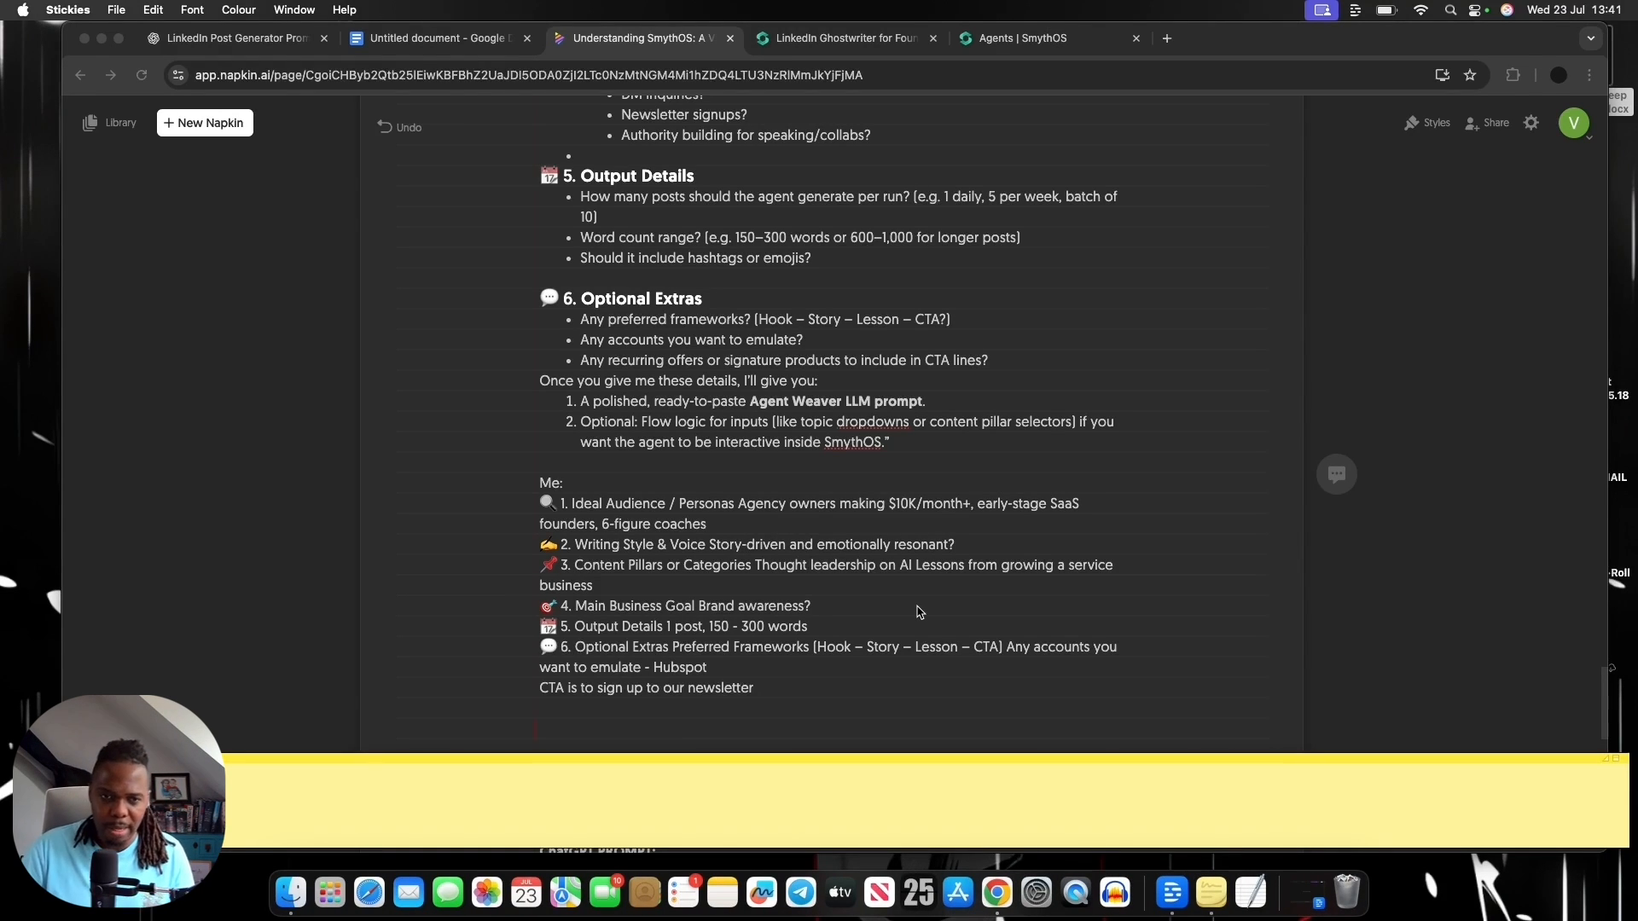
pyautogui.scroll(-1, 913, 623)
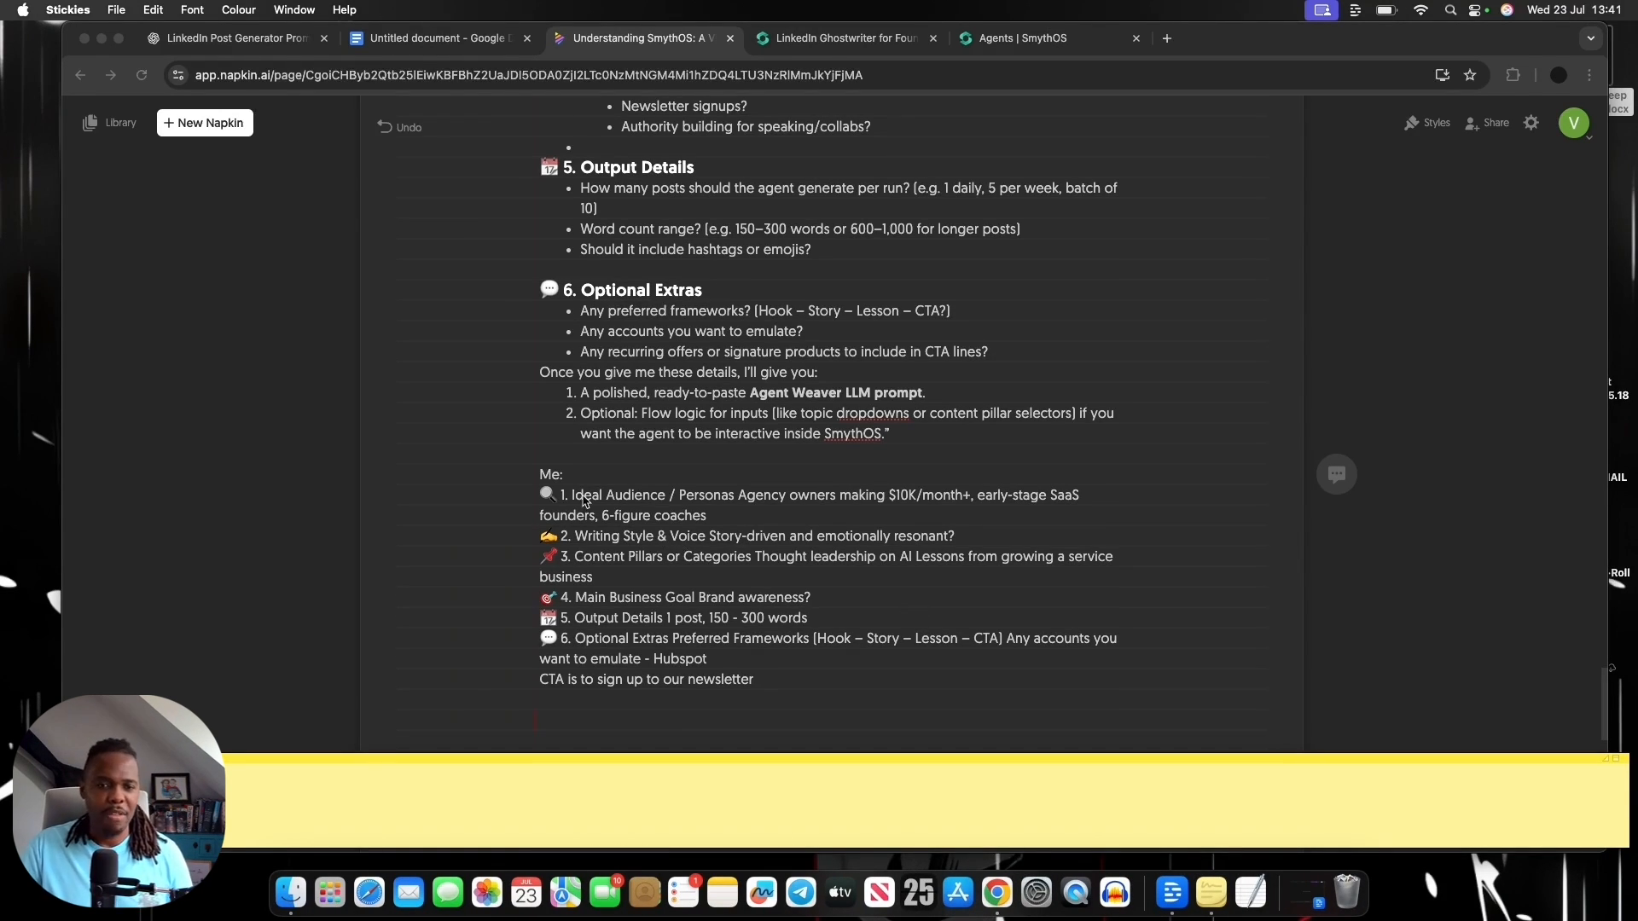
pyautogui.scroll(-5, 683, 570)
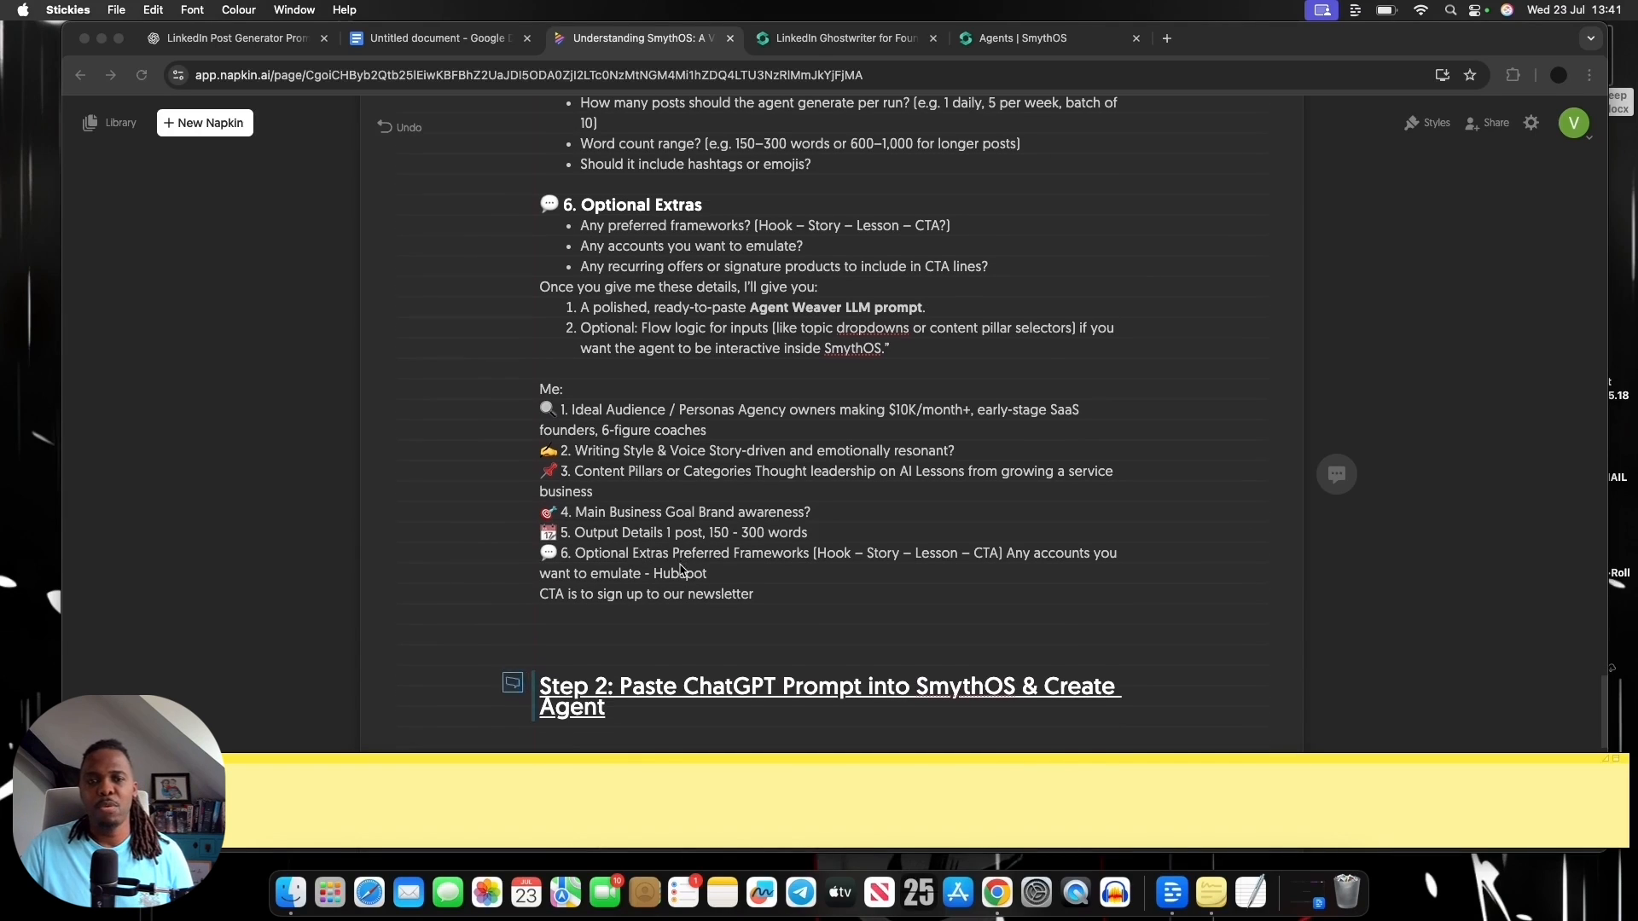
pyautogui.scroll(-2, 683, 569)
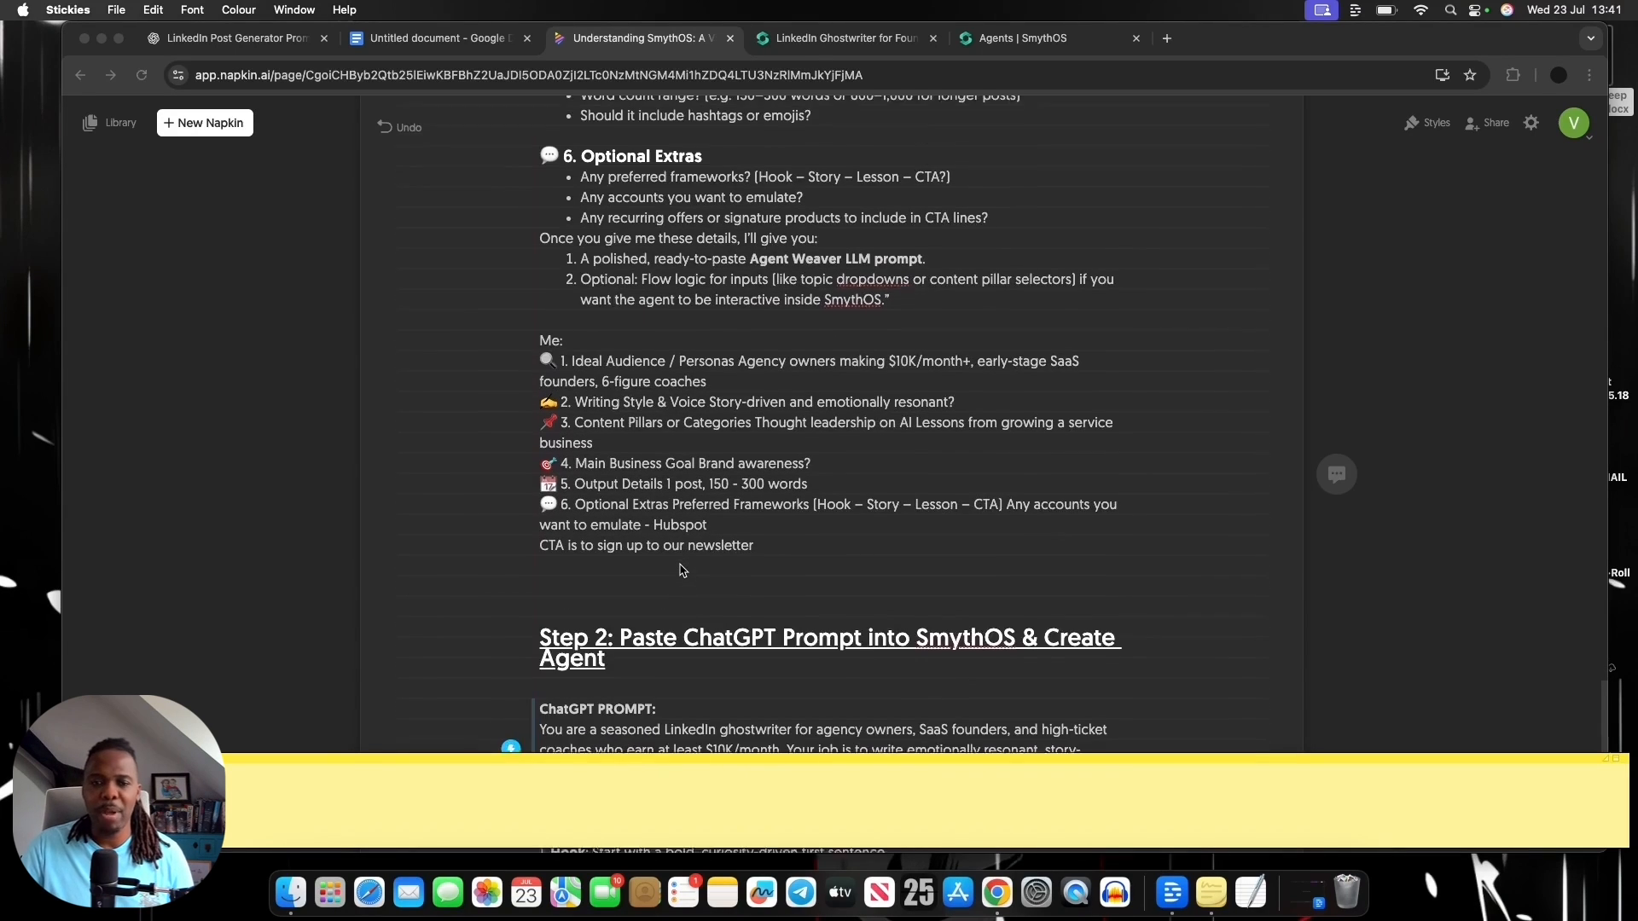
pyautogui.scroll(3, 683, 570)
pyautogui.scroll(1, 683, 570)
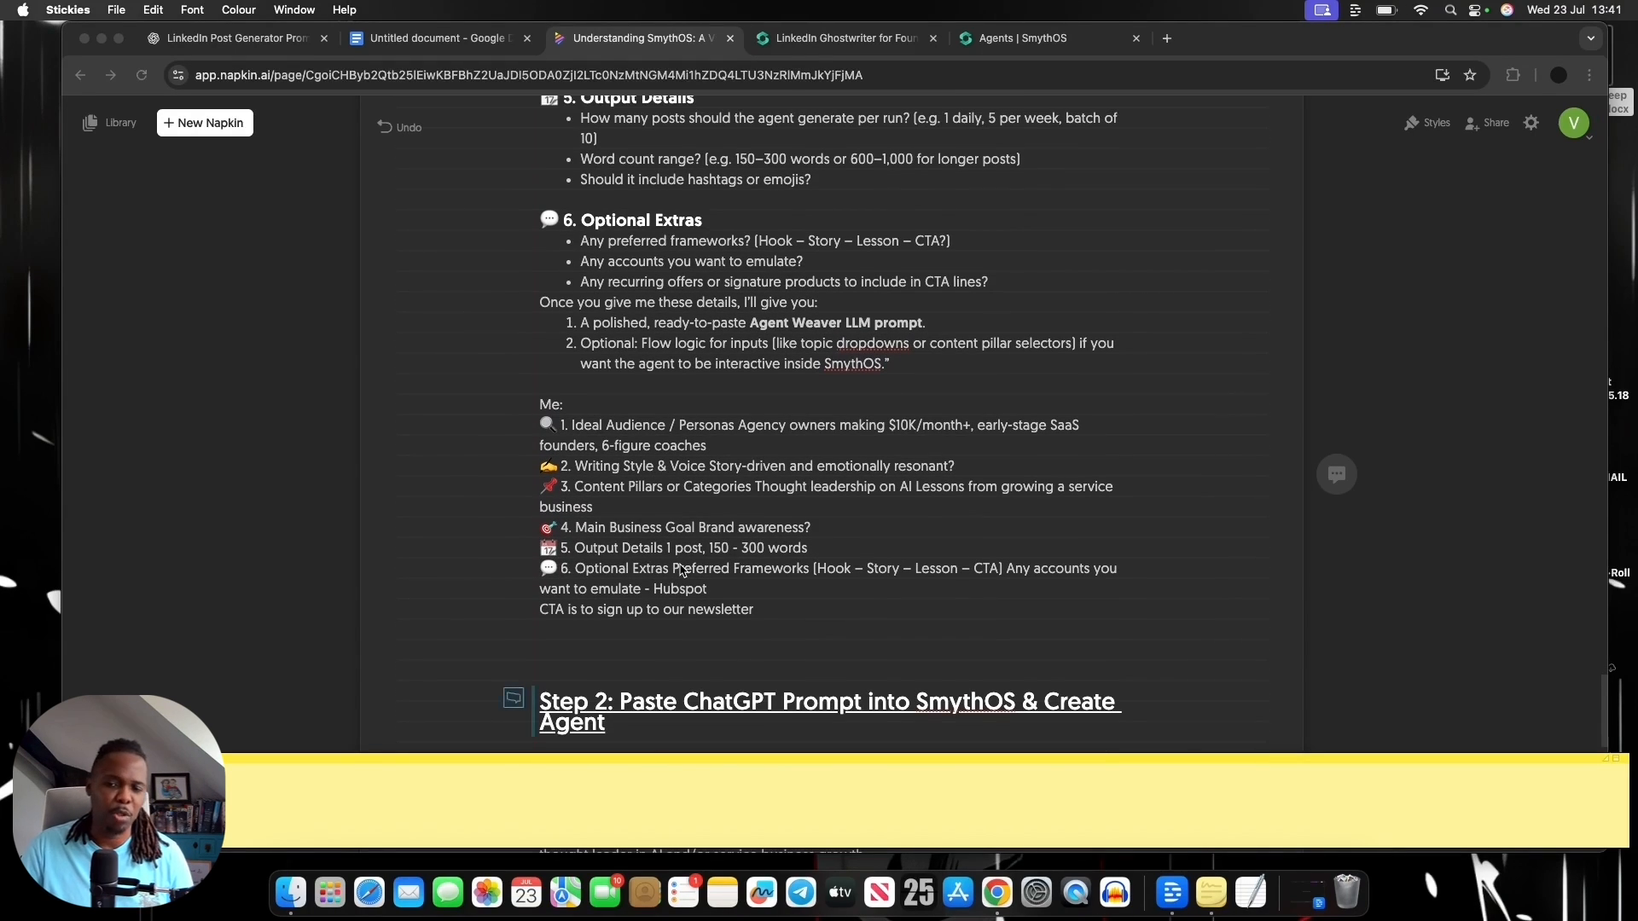
pyautogui.scroll(1, 682, 569)
pyautogui.scroll(-2, 682, 570)
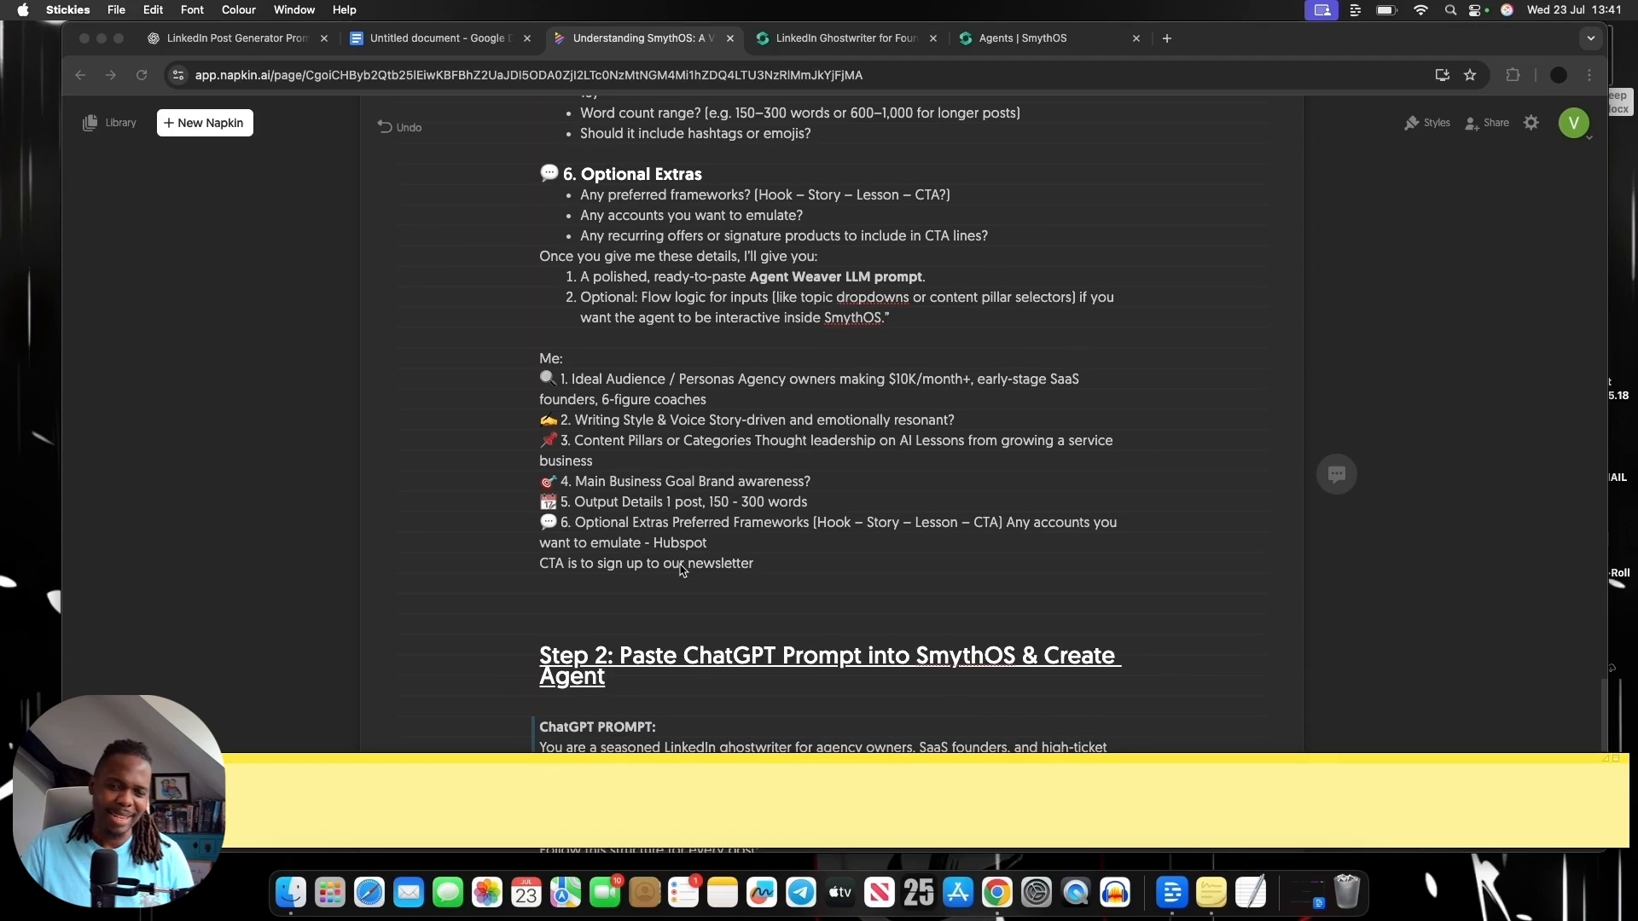
pyautogui.scroll(1, 708, 606)
# Read the ChatGPT prompt under Step 2 of the notes and return to the LinkedIn Ghostwriter for Founders agent in SmythOS
pyautogui.scroll(-10, 713, 539)
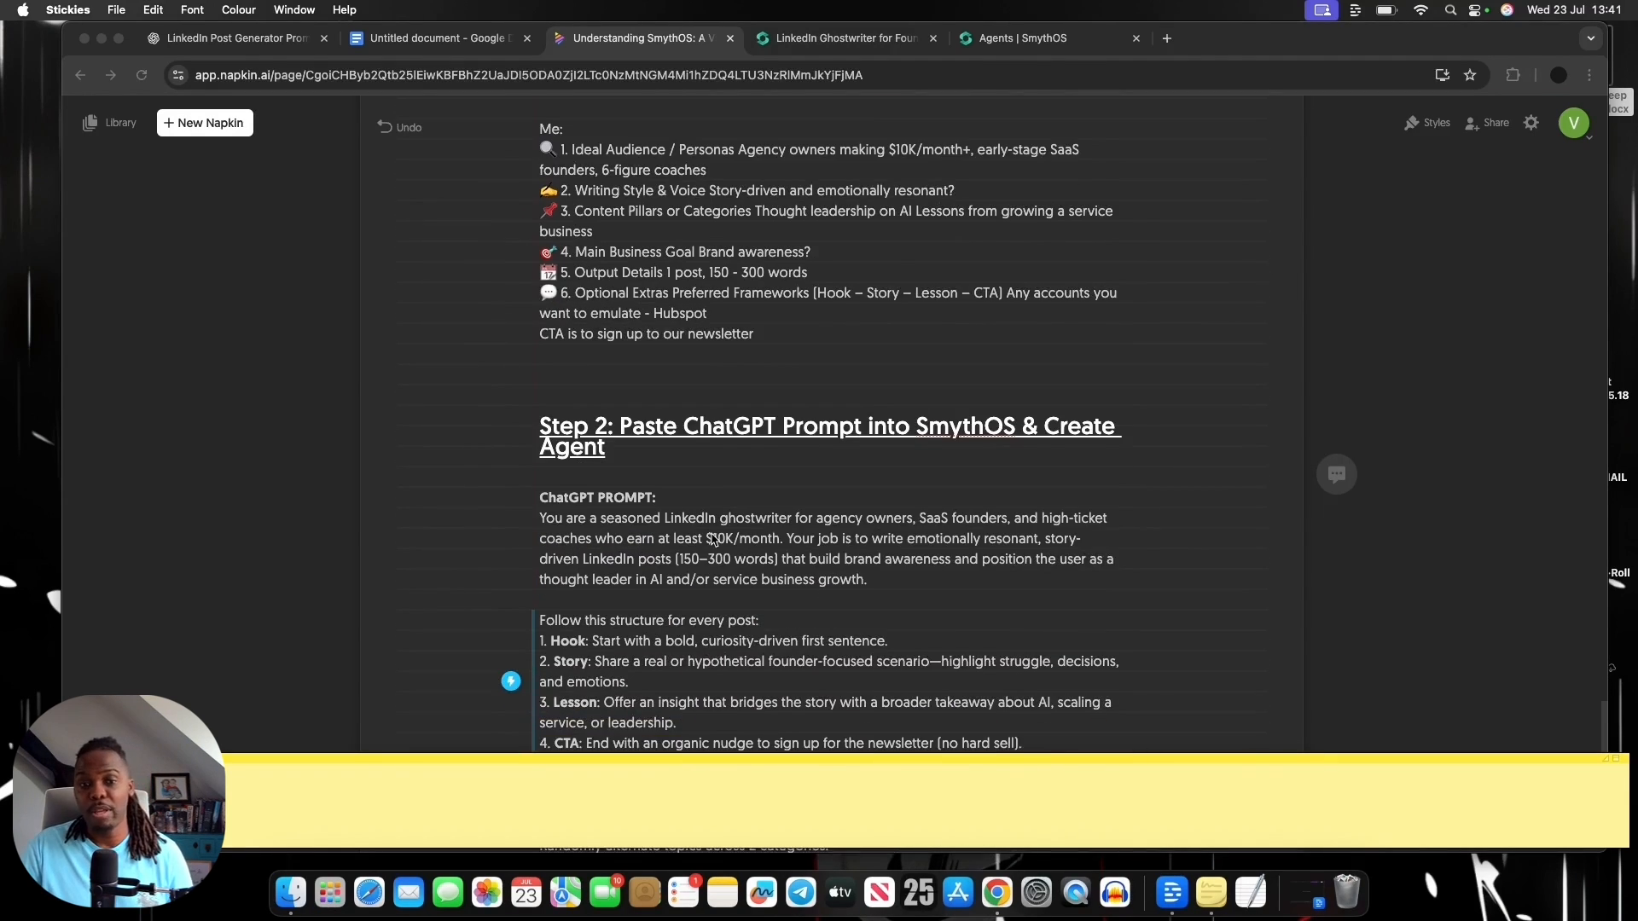
pyautogui.scroll(-4, 713, 539)
pyautogui.scroll(-5, 713, 539)
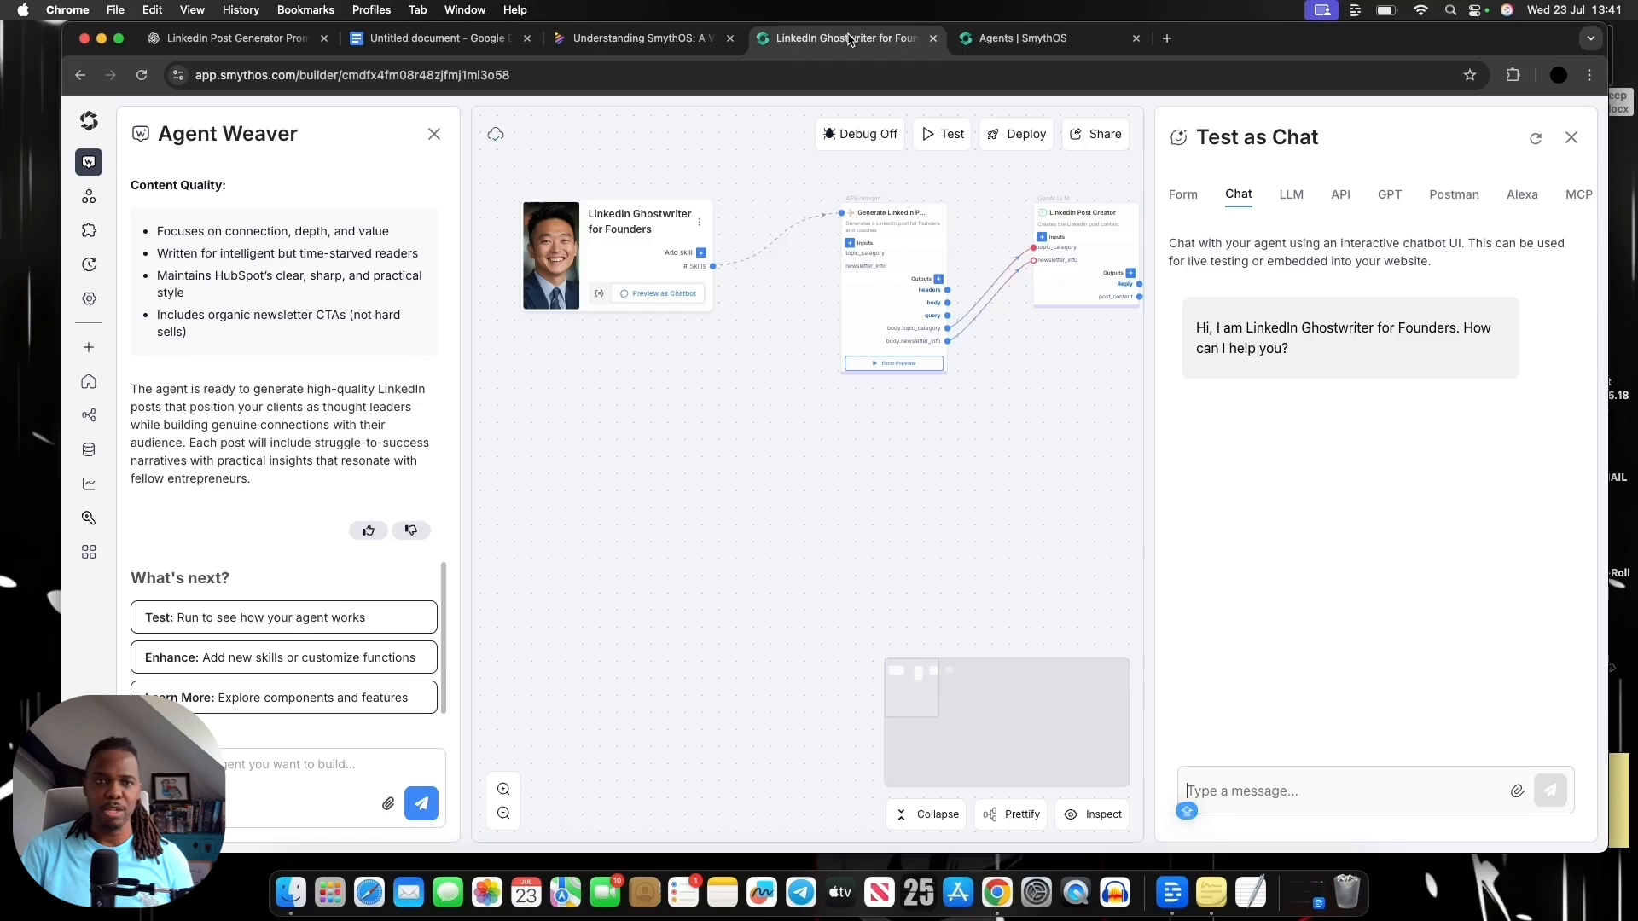
pyautogui.click(849, 38)
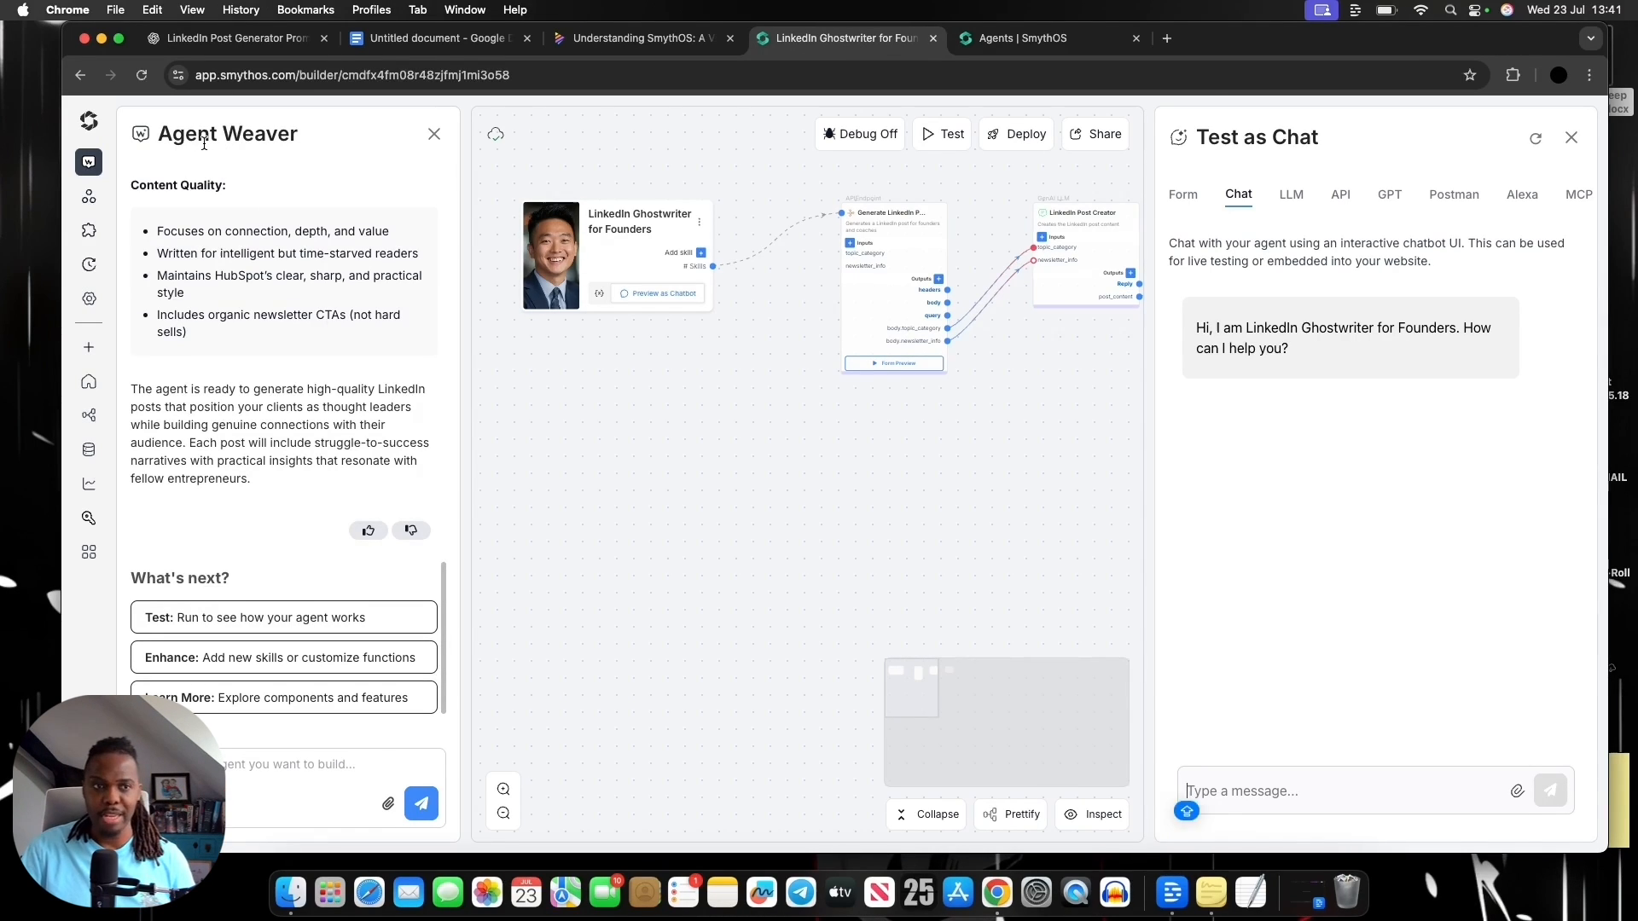
pyautogui.scroll(2, 247, 256)
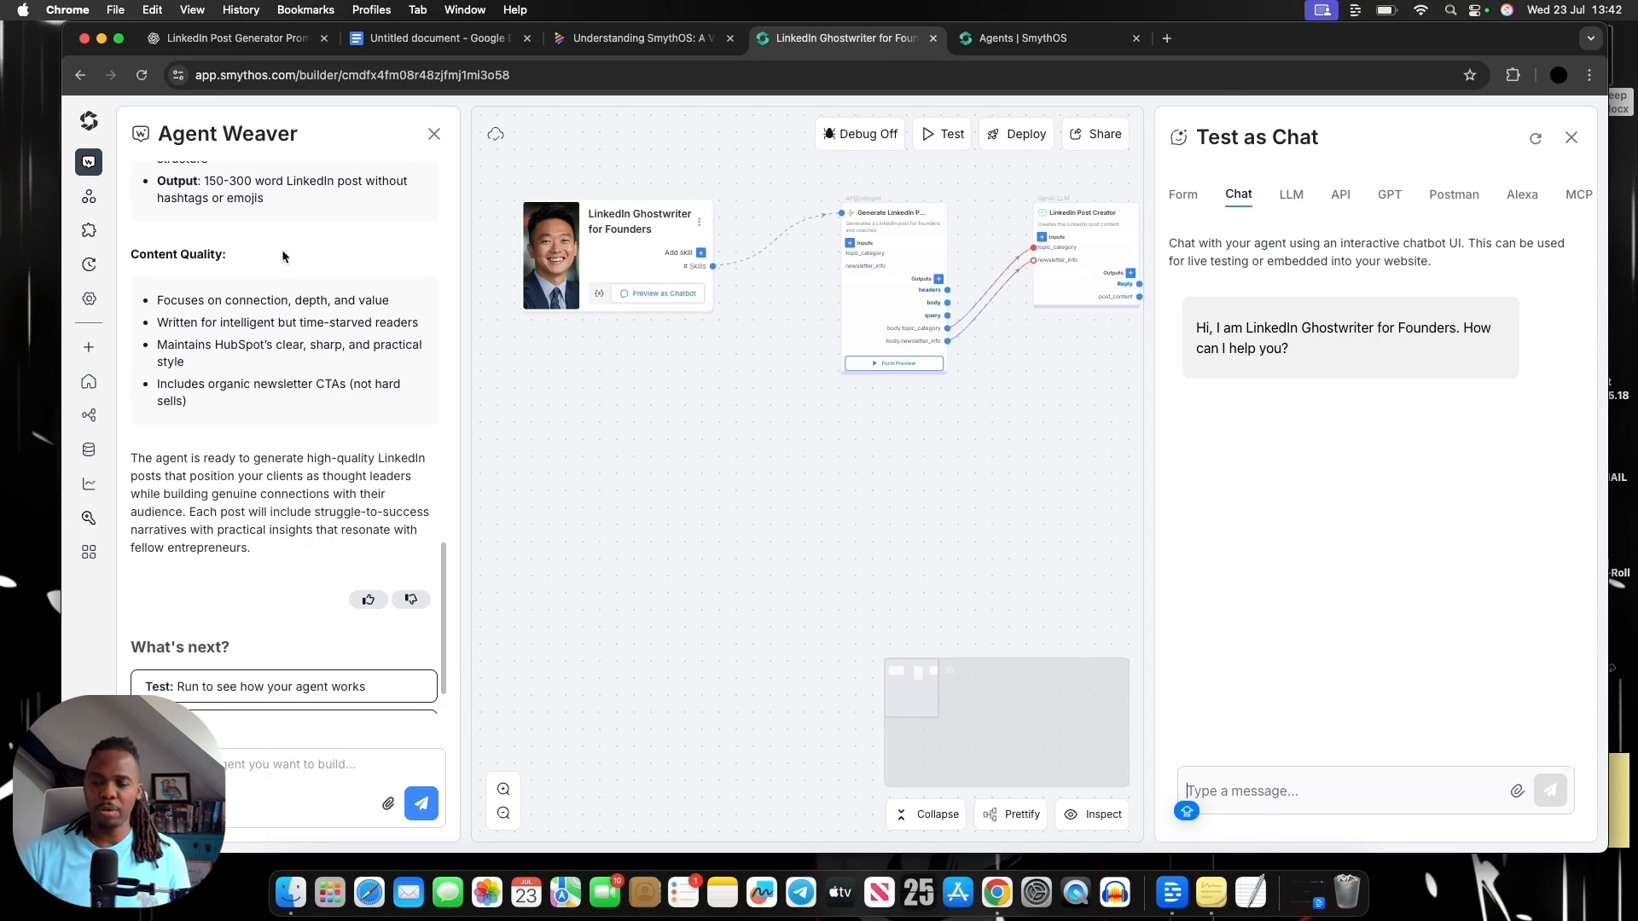
pyautogui.hscroll(5, 945, 427)
pyautogui.hscroll(-5, 1047, 406)
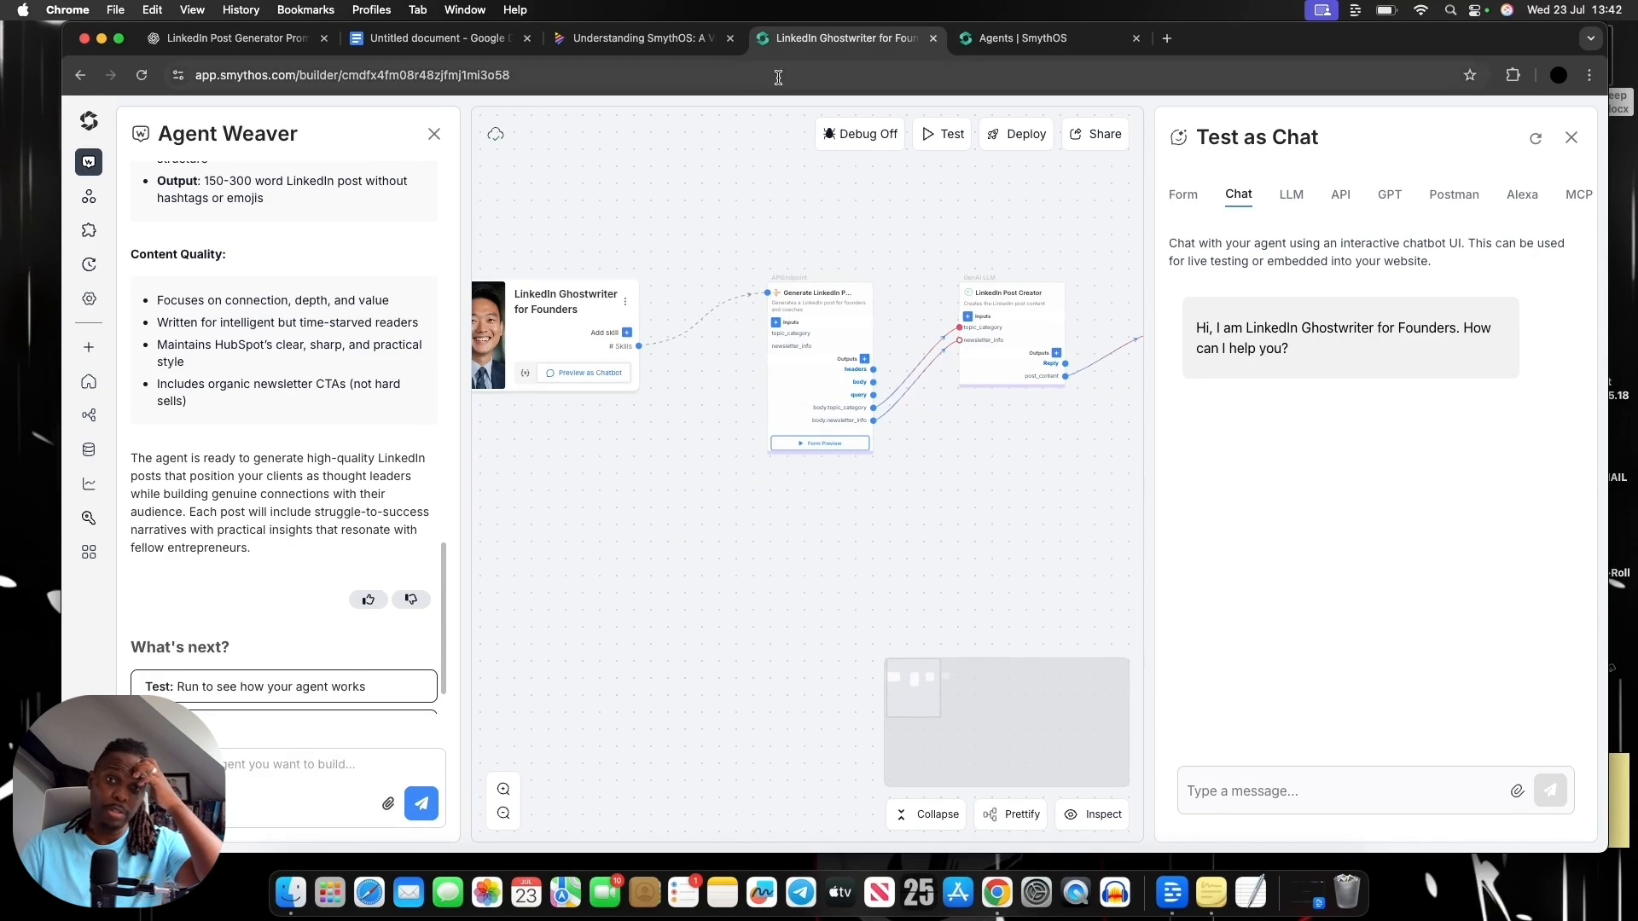
# Switch to the Napkin notes and review the ChatGPT prompt's role and post structure, highlighting parts of the structure heading and Hook line
pyautogui.click(639, 37)
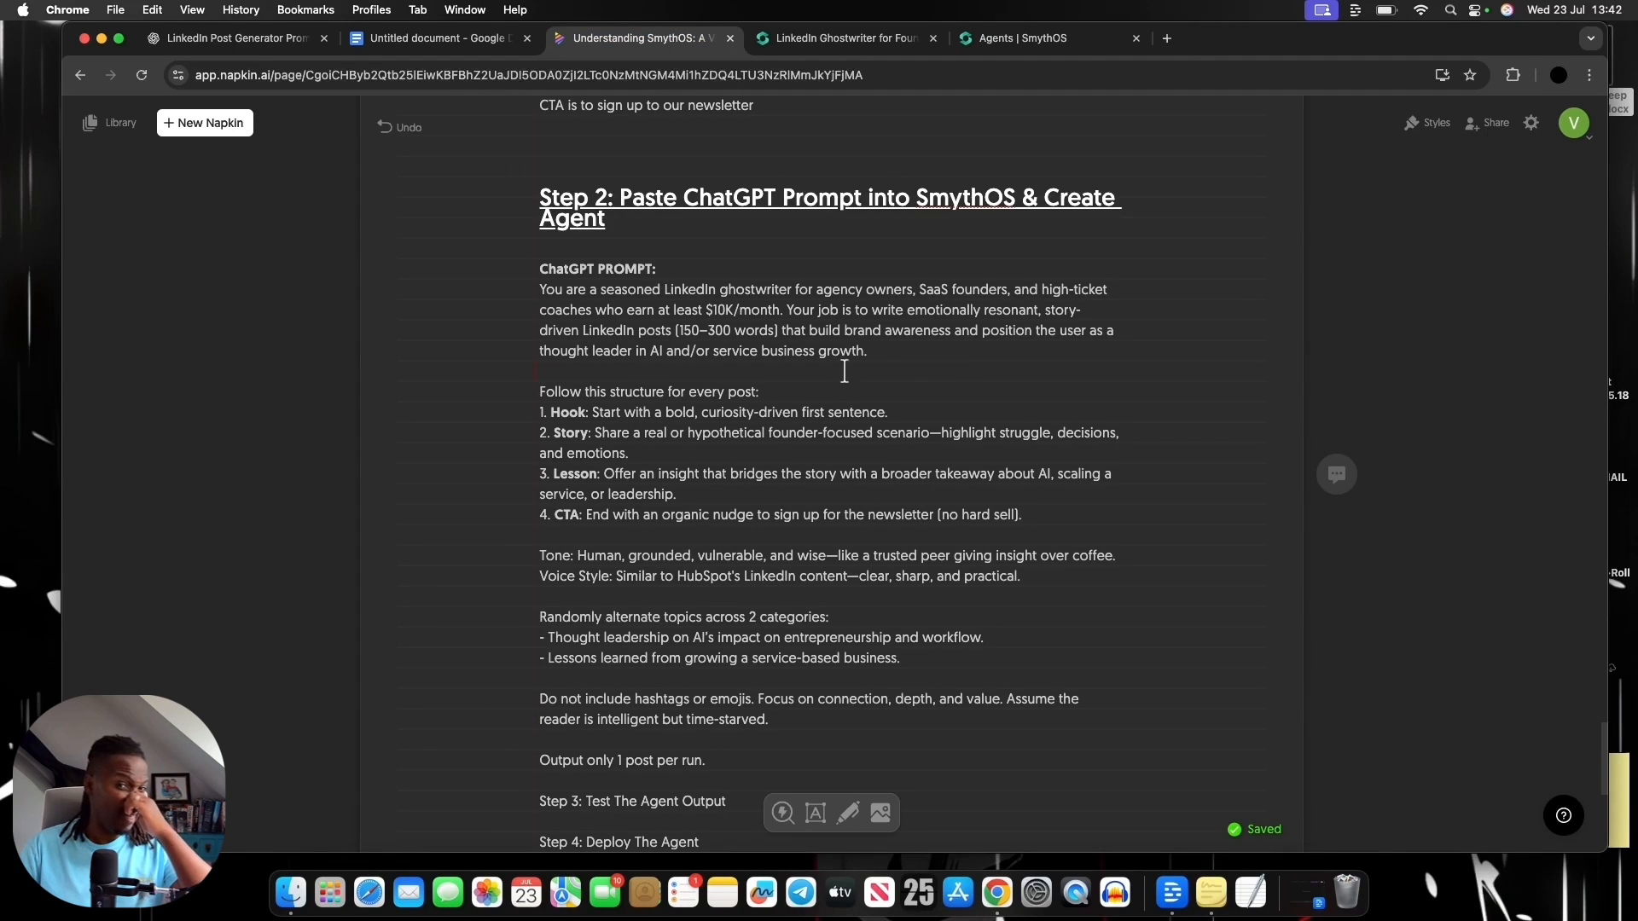
pyautogui.scroll(-1, 809, 349)
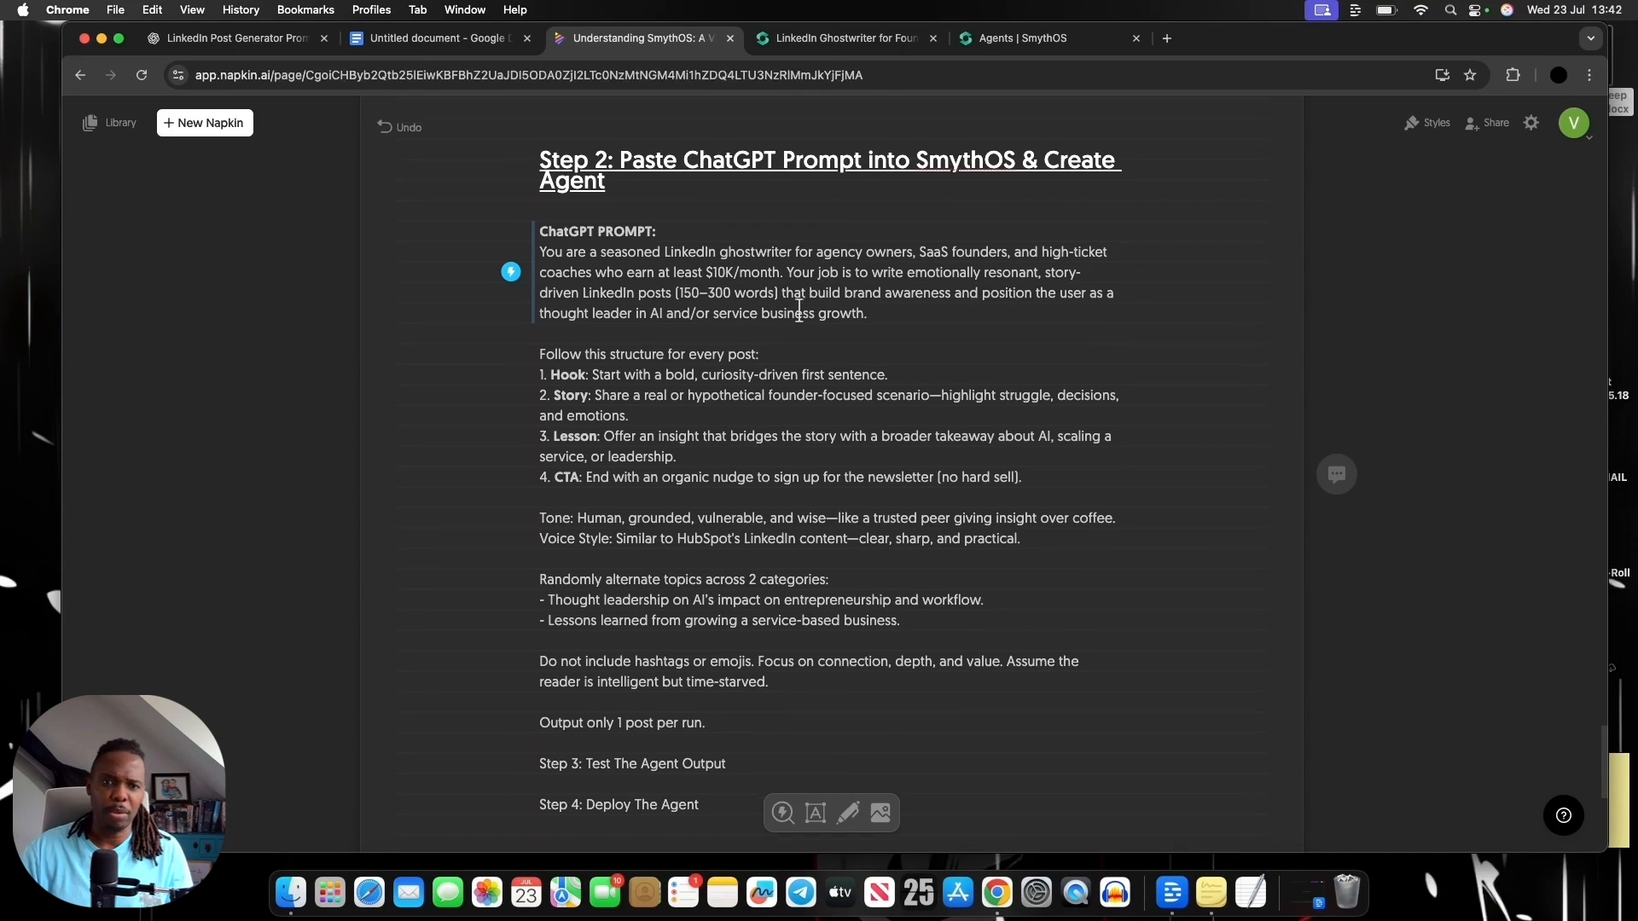
pyautogui.scroll(-1, 819, 311)
pyautogui.moveTo(671, 341); pyautogui.dragTo(754, 341)
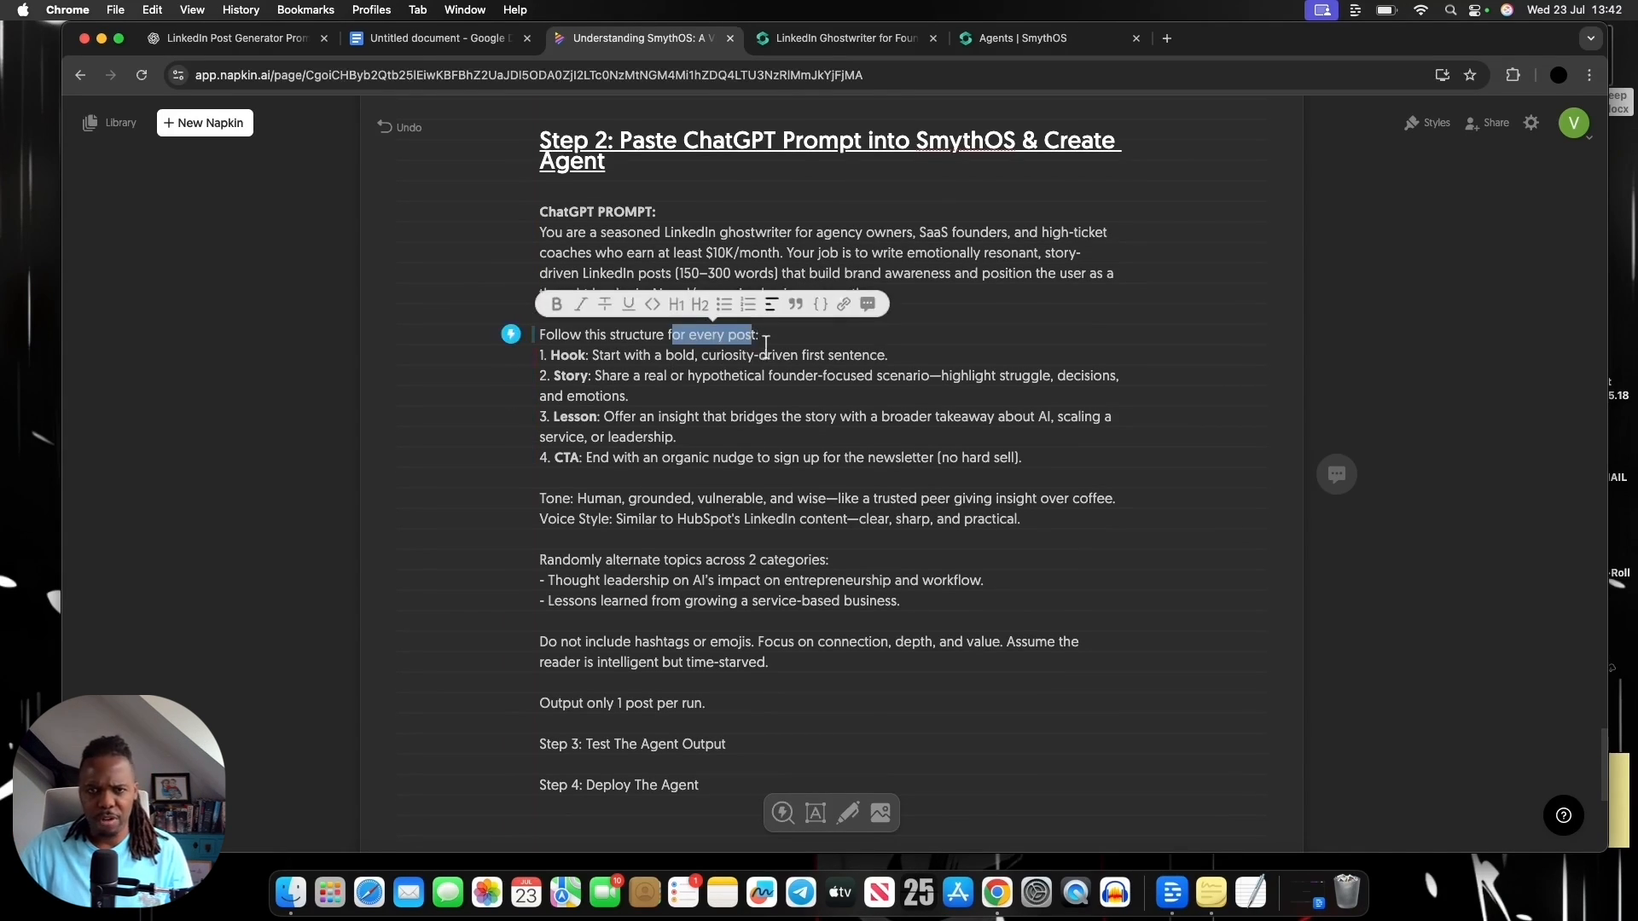
pyautogui.moveTo(601, 359); pyautogui.dragTo(656, 359)
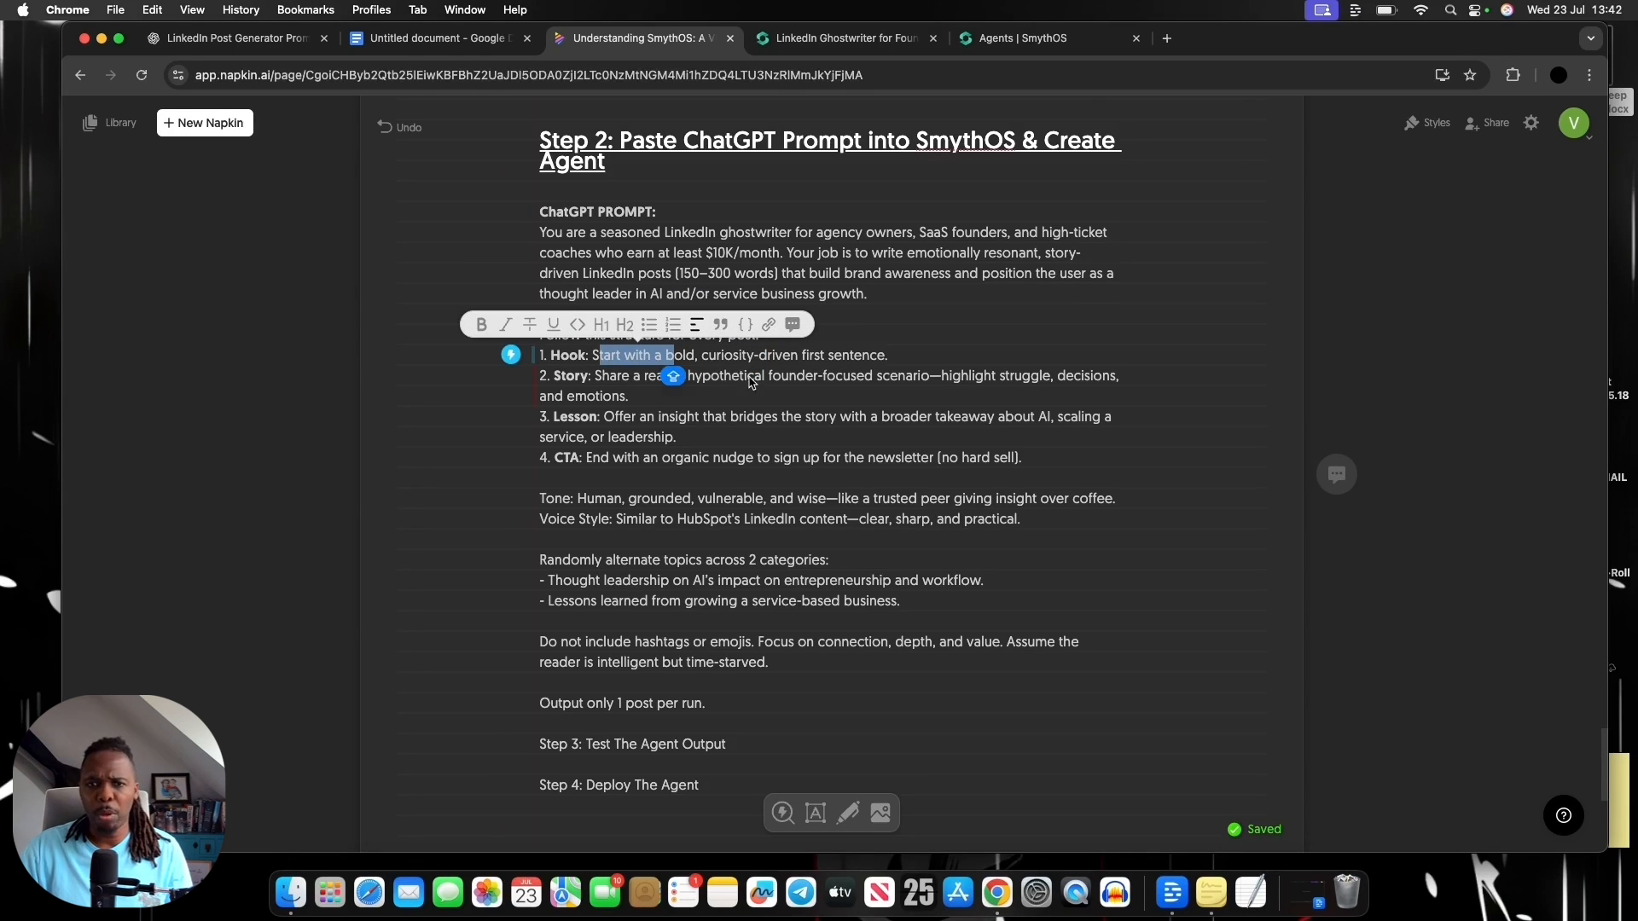
pyautogui.click(754, 382)
pyautogui.scroll(-1, 709, 376)
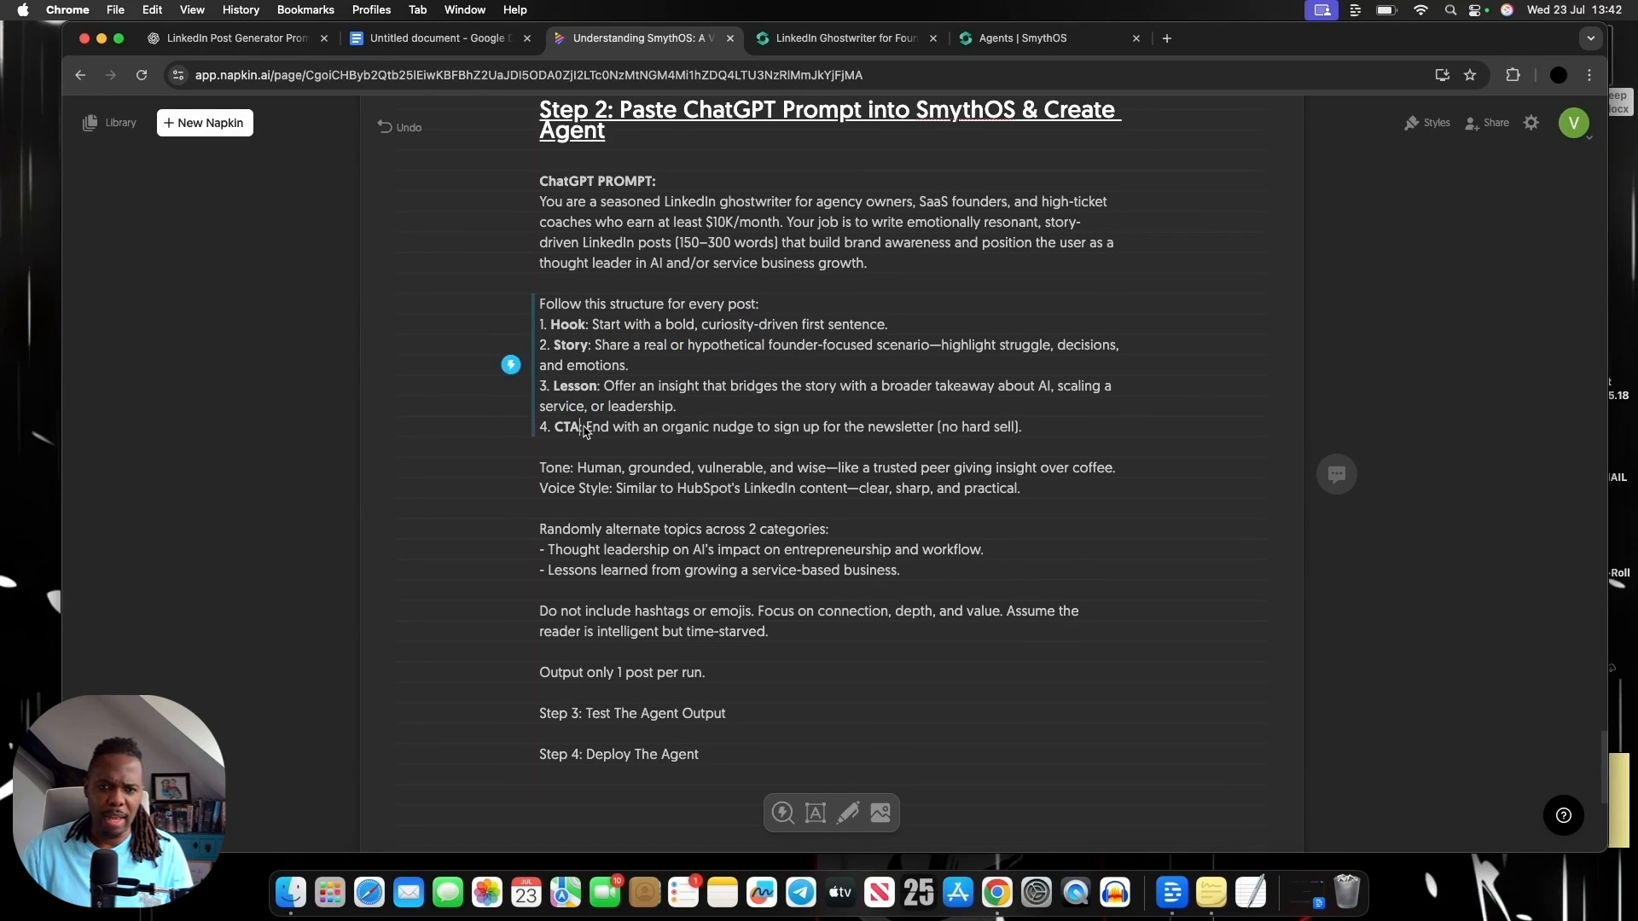
# Review the prompt's CTA, tone, alternating topic categories and output rules, highlighting the words about hashtags or emojis
pyautogui.scroll(-3, 572, 426)
pyautogui.moveTo(571, 393); pyautogui.dragTo(594, 392)
pyautogui.click(633, 472)
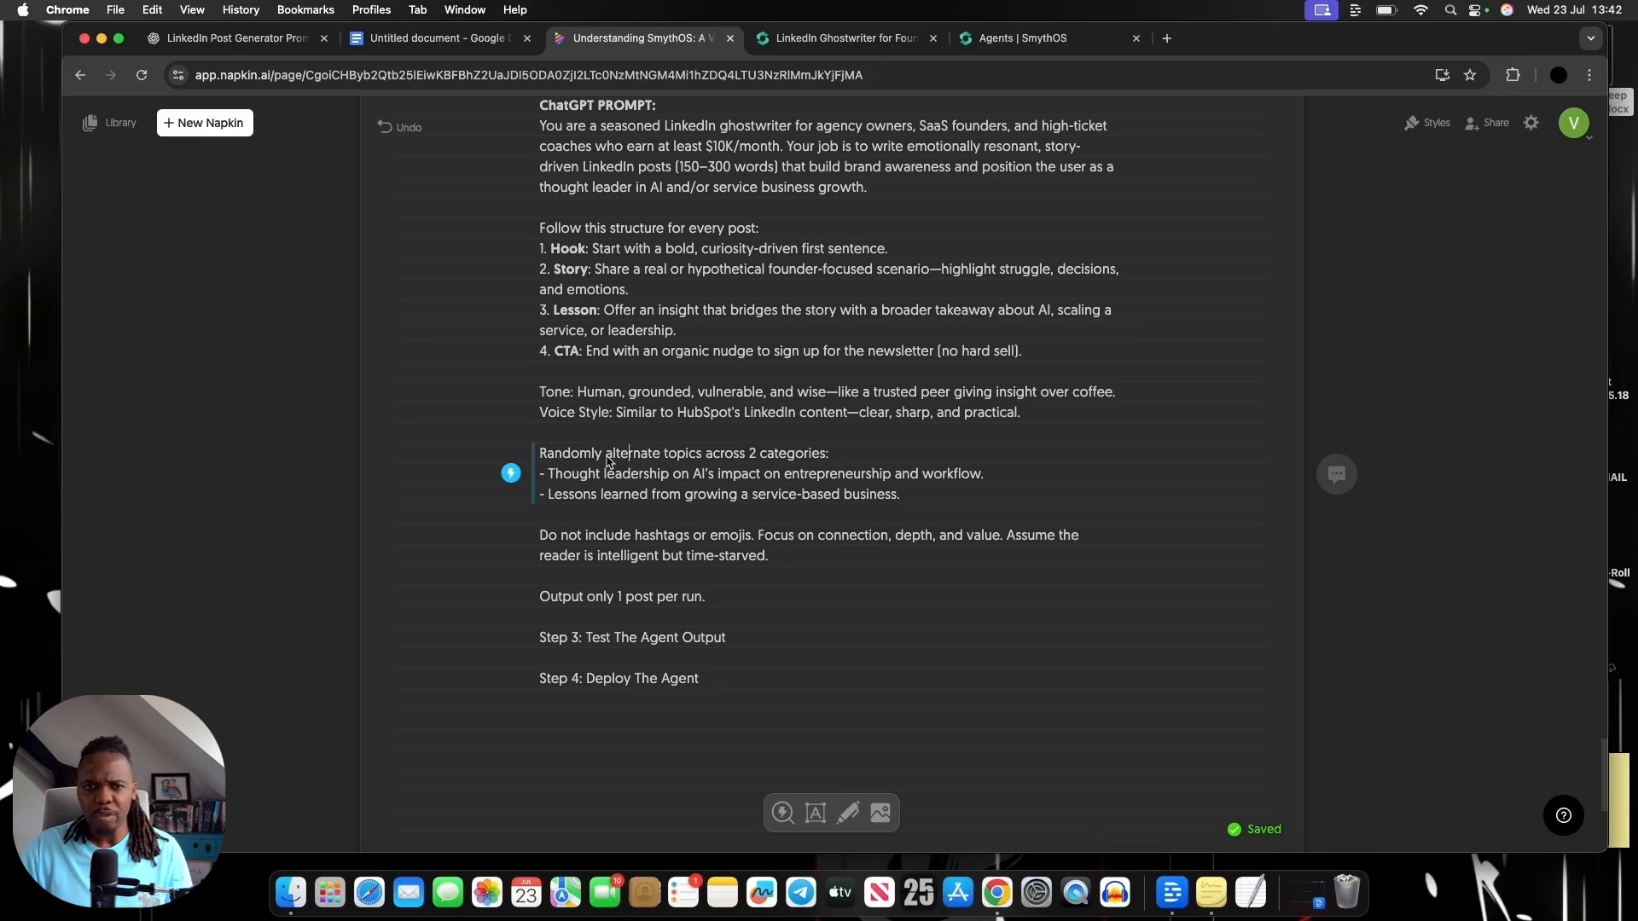
pyautogui.scroll(-1, 747, 465)
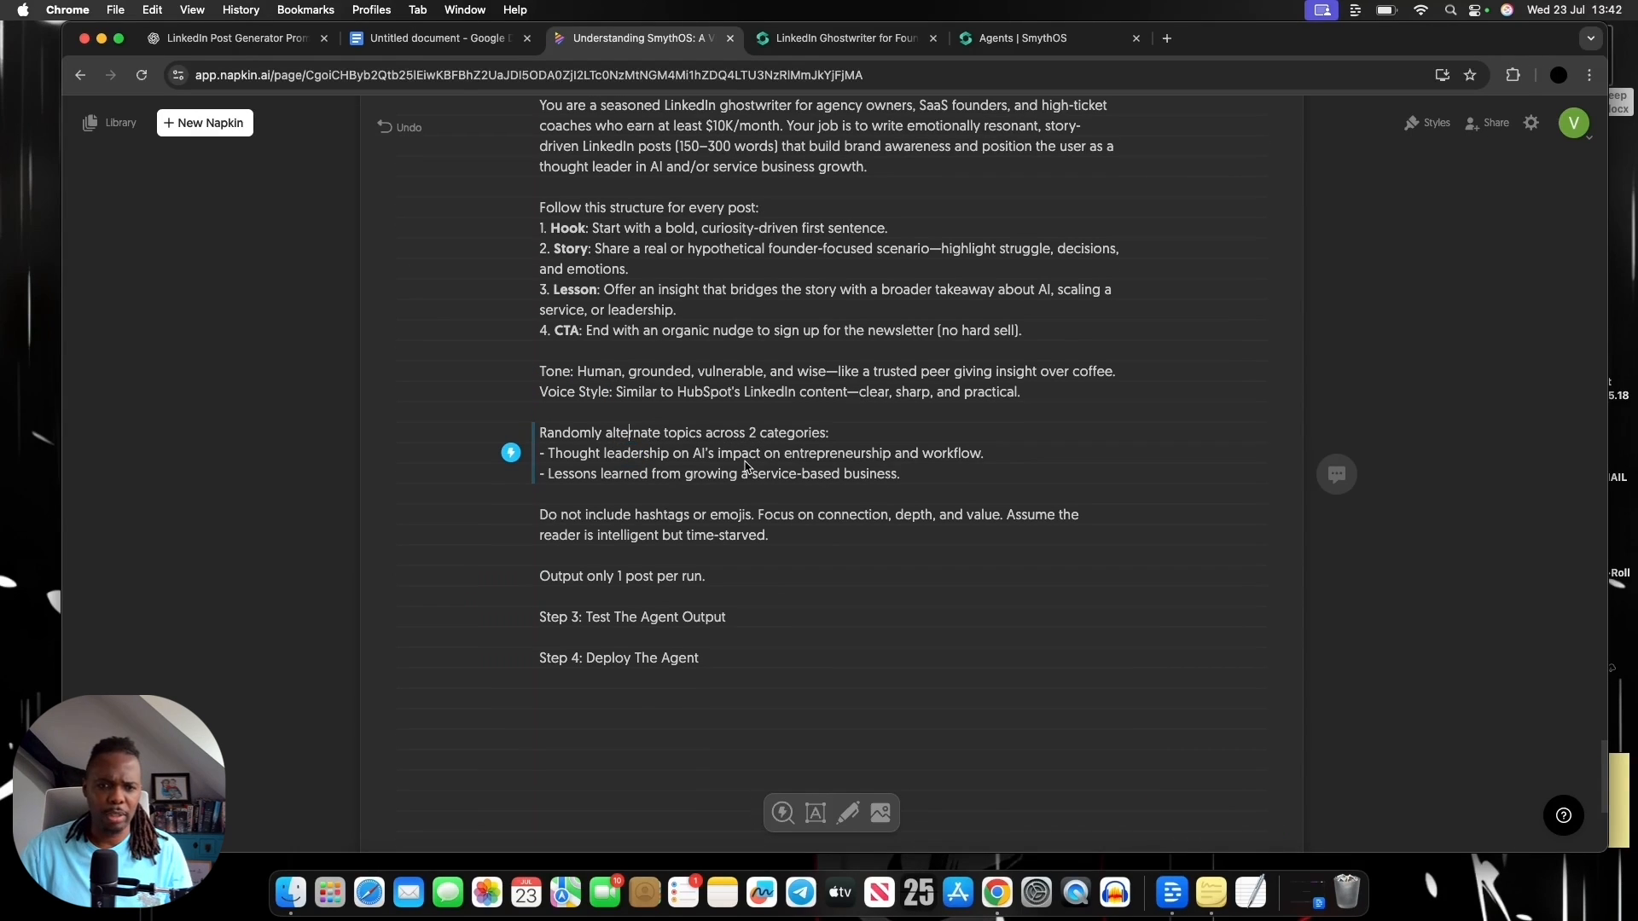
pyautogui.moveTo(642, 515); pyautogui.dragTo(732, 518)
pyautogui.scroll(-2, 732, 519)
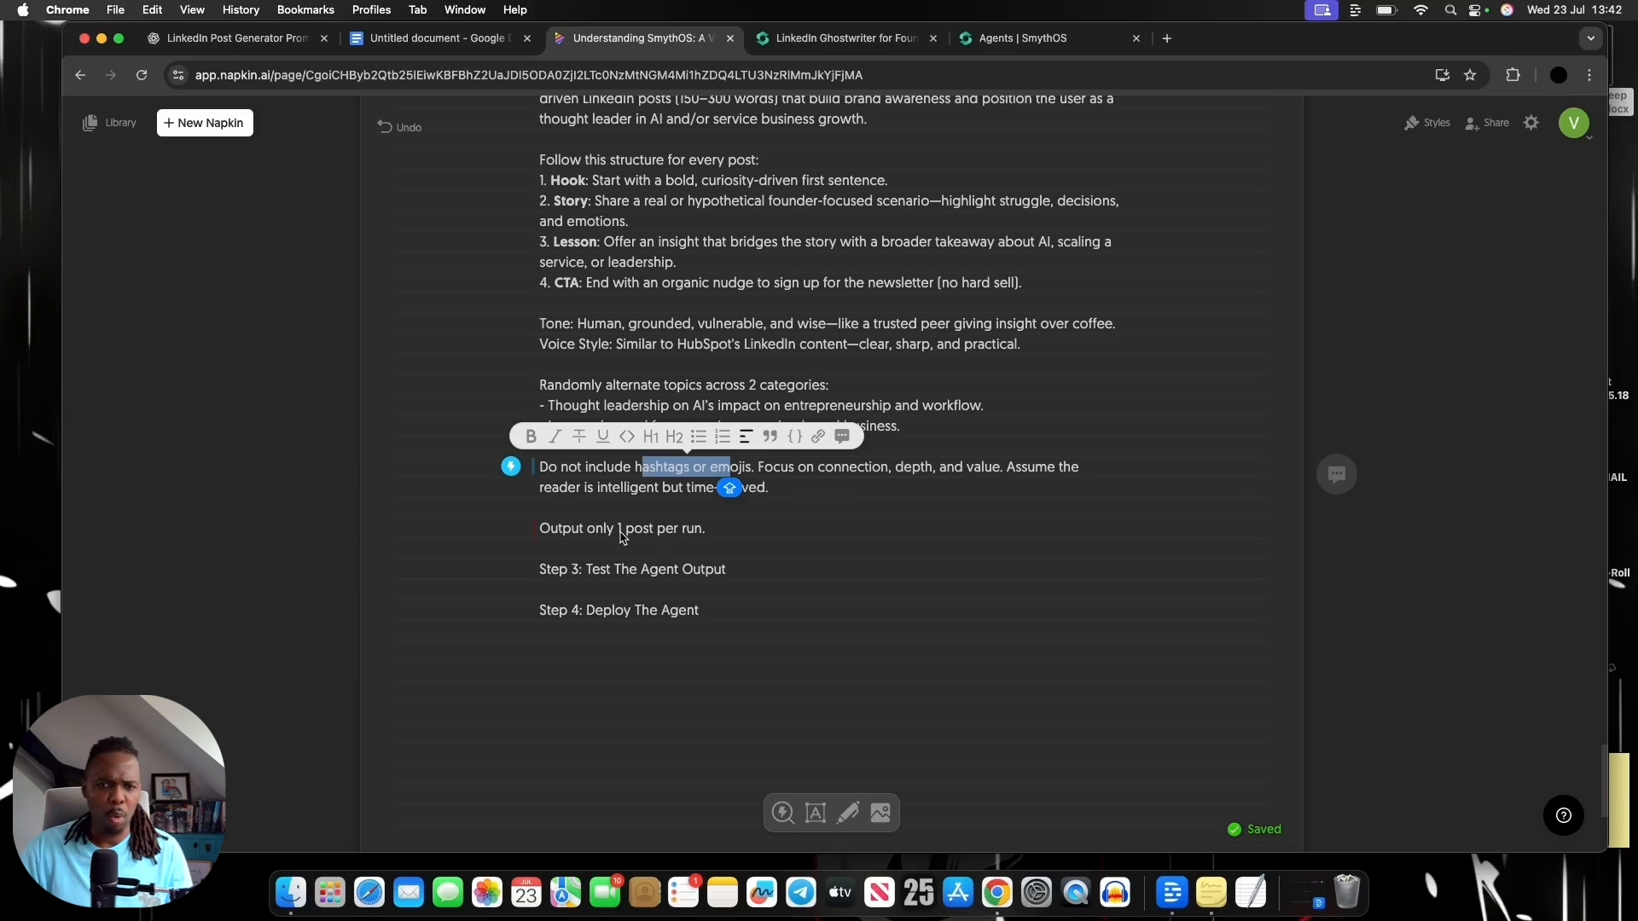
pyautogui.scroll(5, 646, 586)
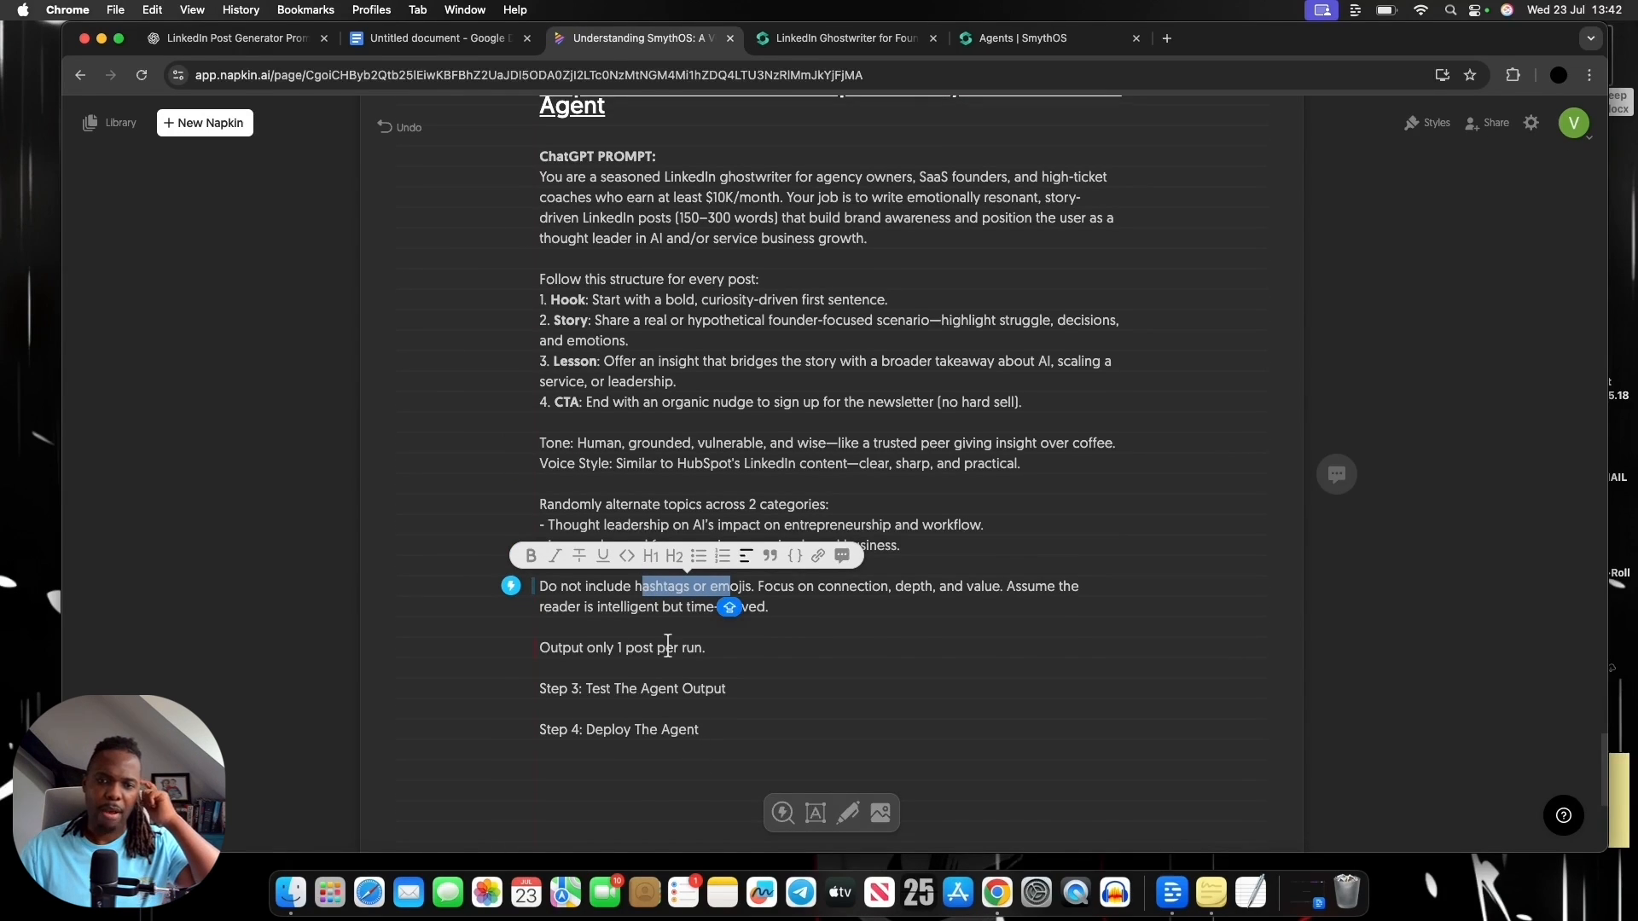
pyautogui.scroll(3, 786, 412)
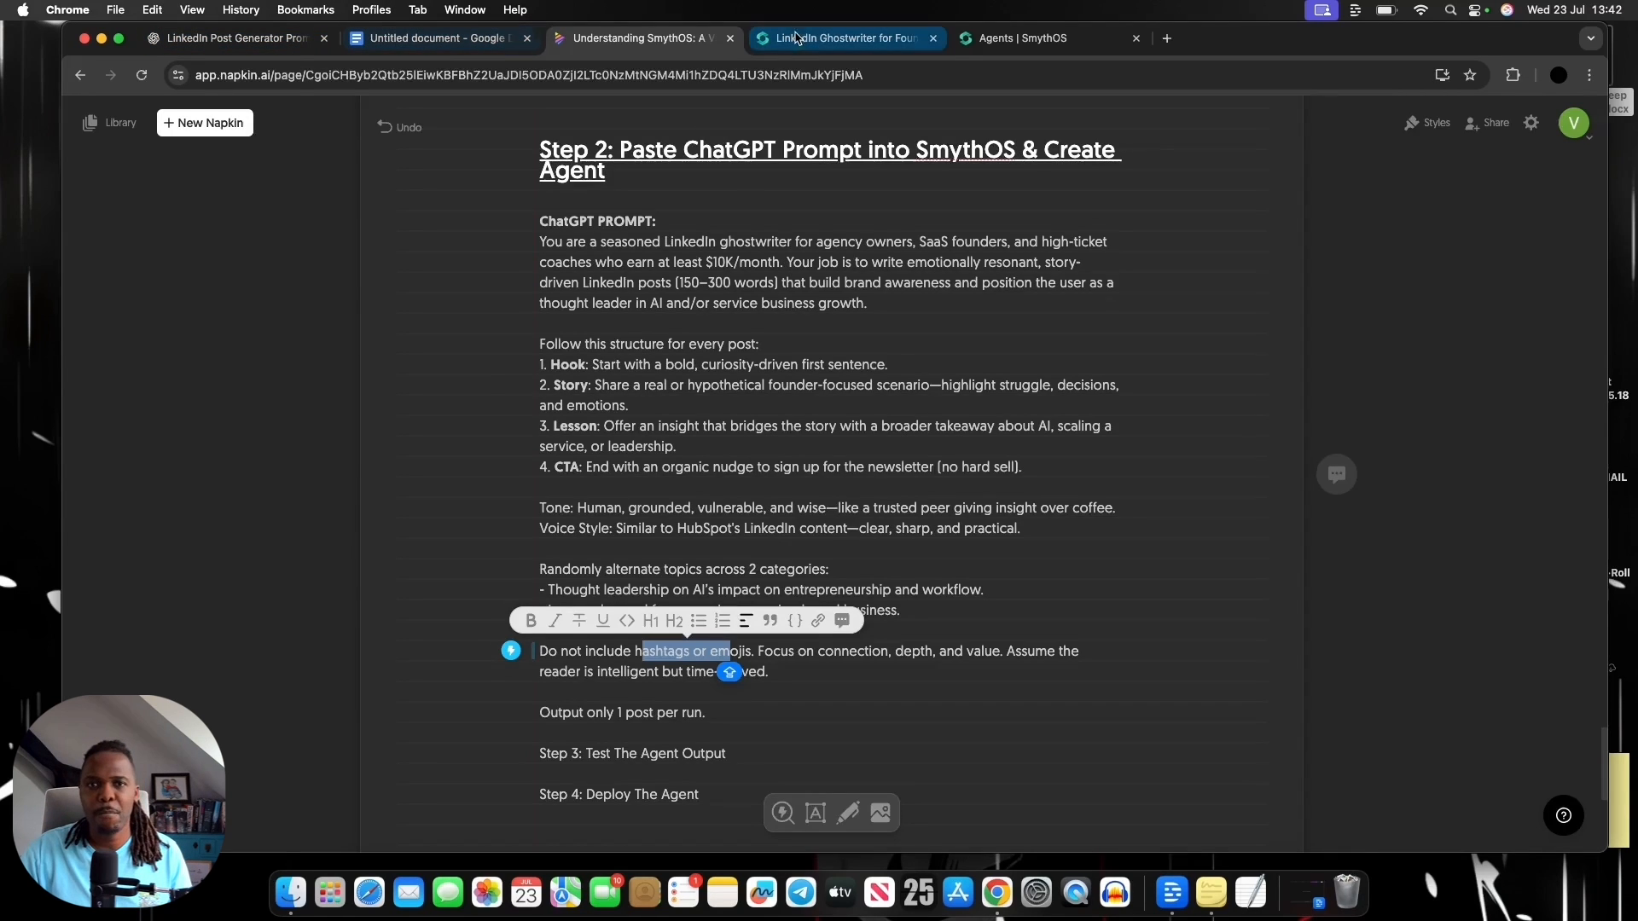
# Return to the LinkedIn Ghostwriter for Founders agent and review the submitted prompt, highlighting the story-driven posts and target audience in Agent Weaver's reply
pyautogui.click(801, 38)
pyautogui.scroll(15, 273, 412)
pyautogui.scroll(-5, 273, 413)
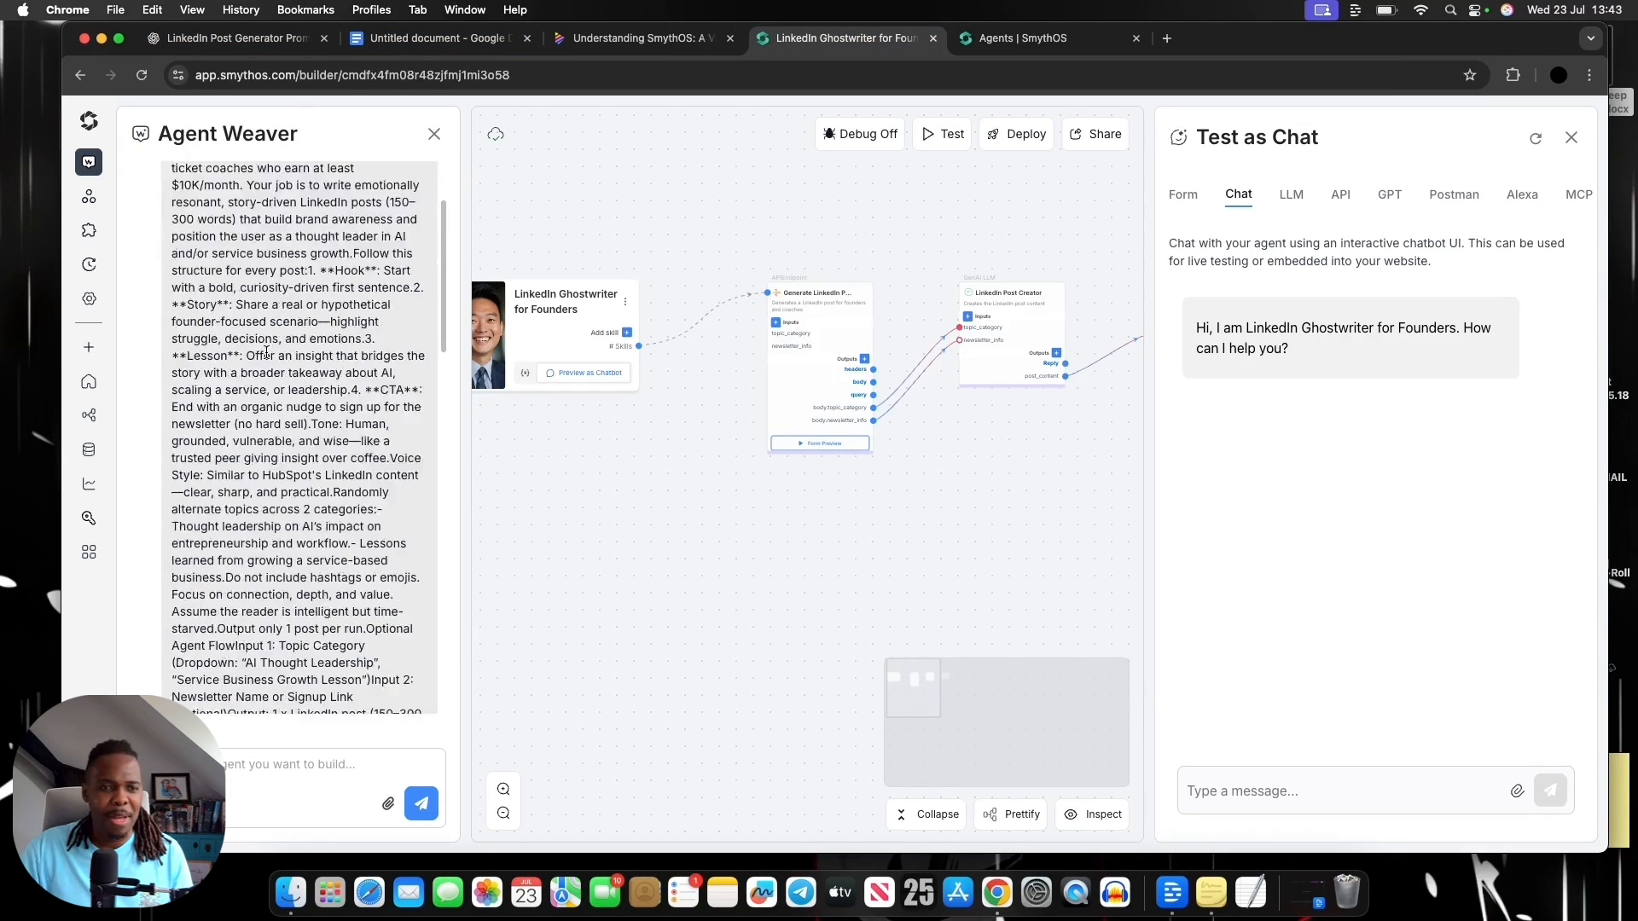
pyautogui.scroll(-3, 343, 372)
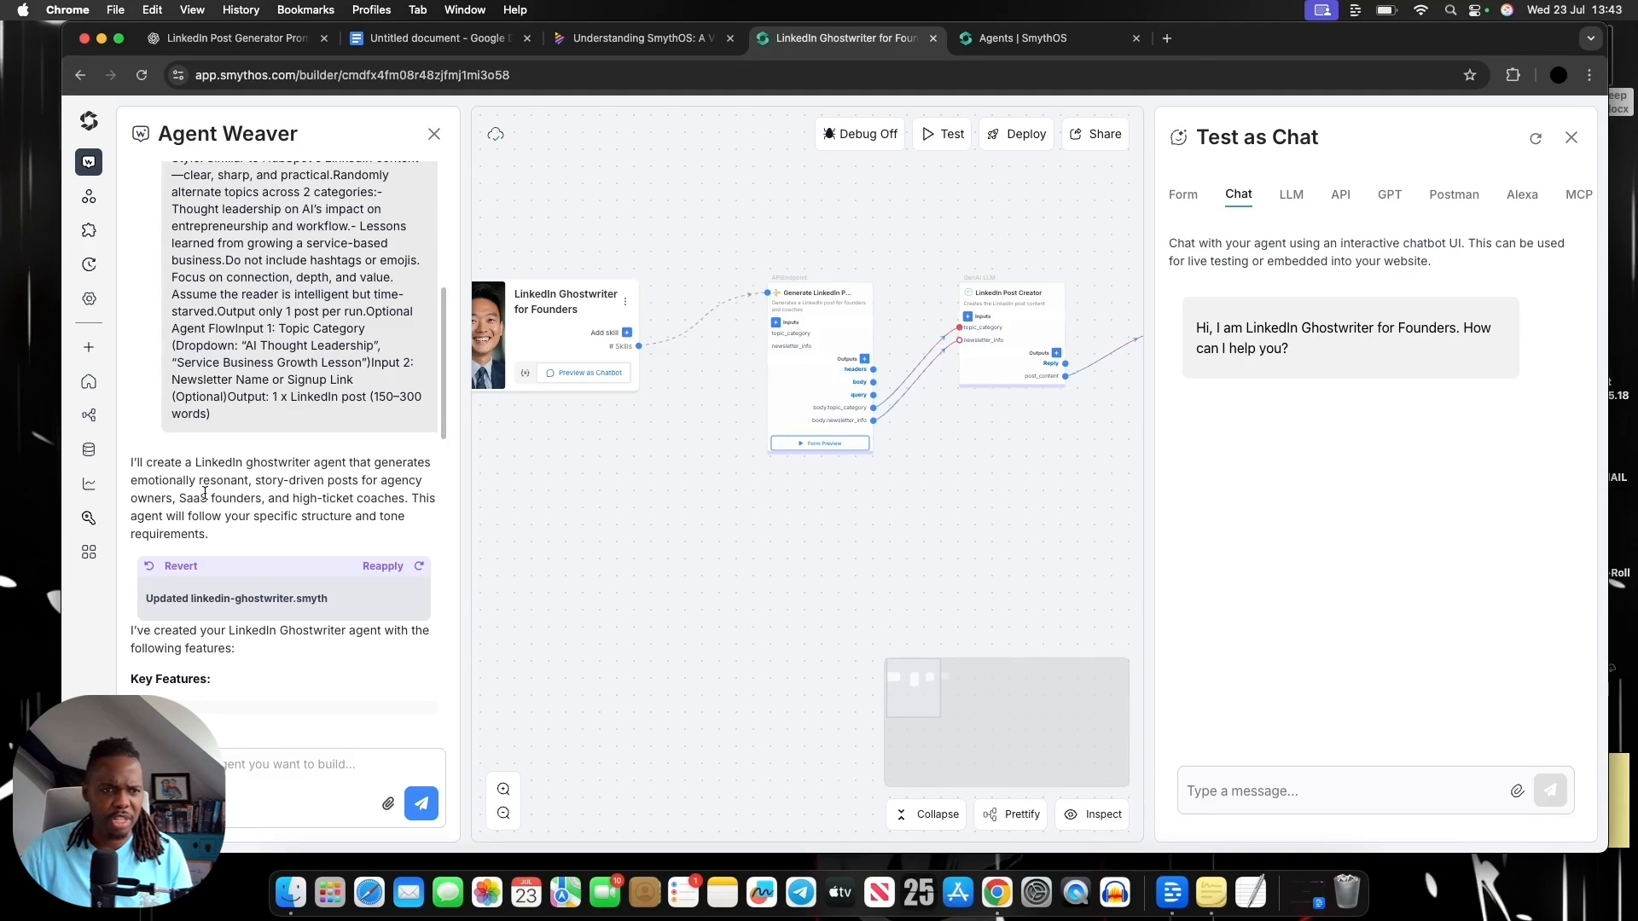
pyautogui.scroll(-1, 295, 485)
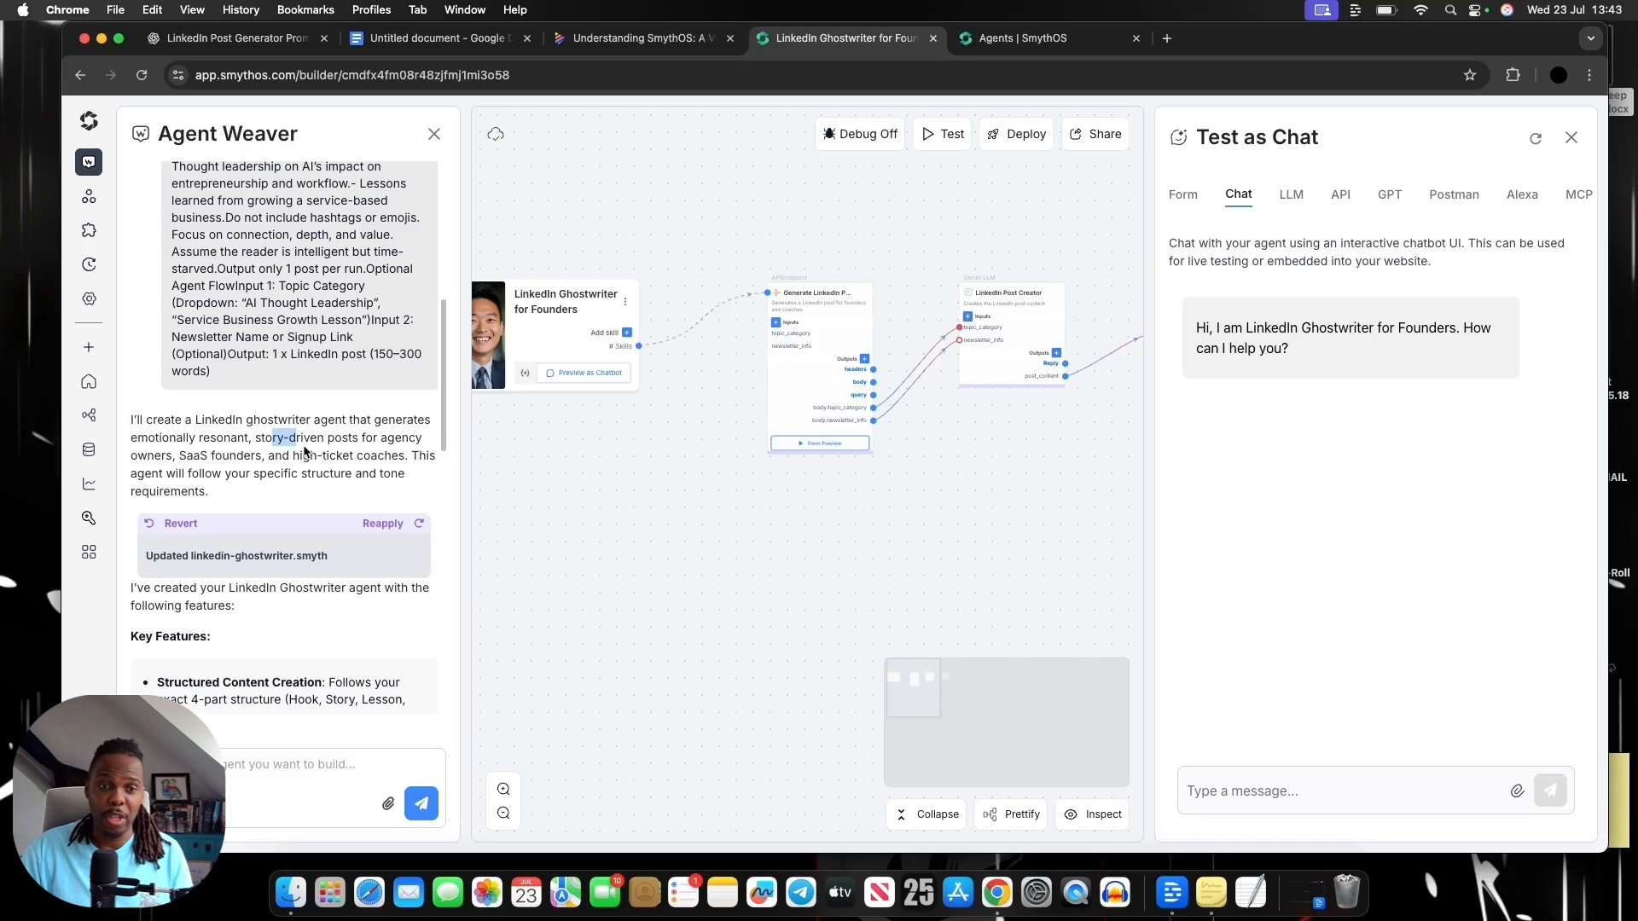
pyautogui.moveTo(273, 438); pyautogui.dragTo(314, 453)
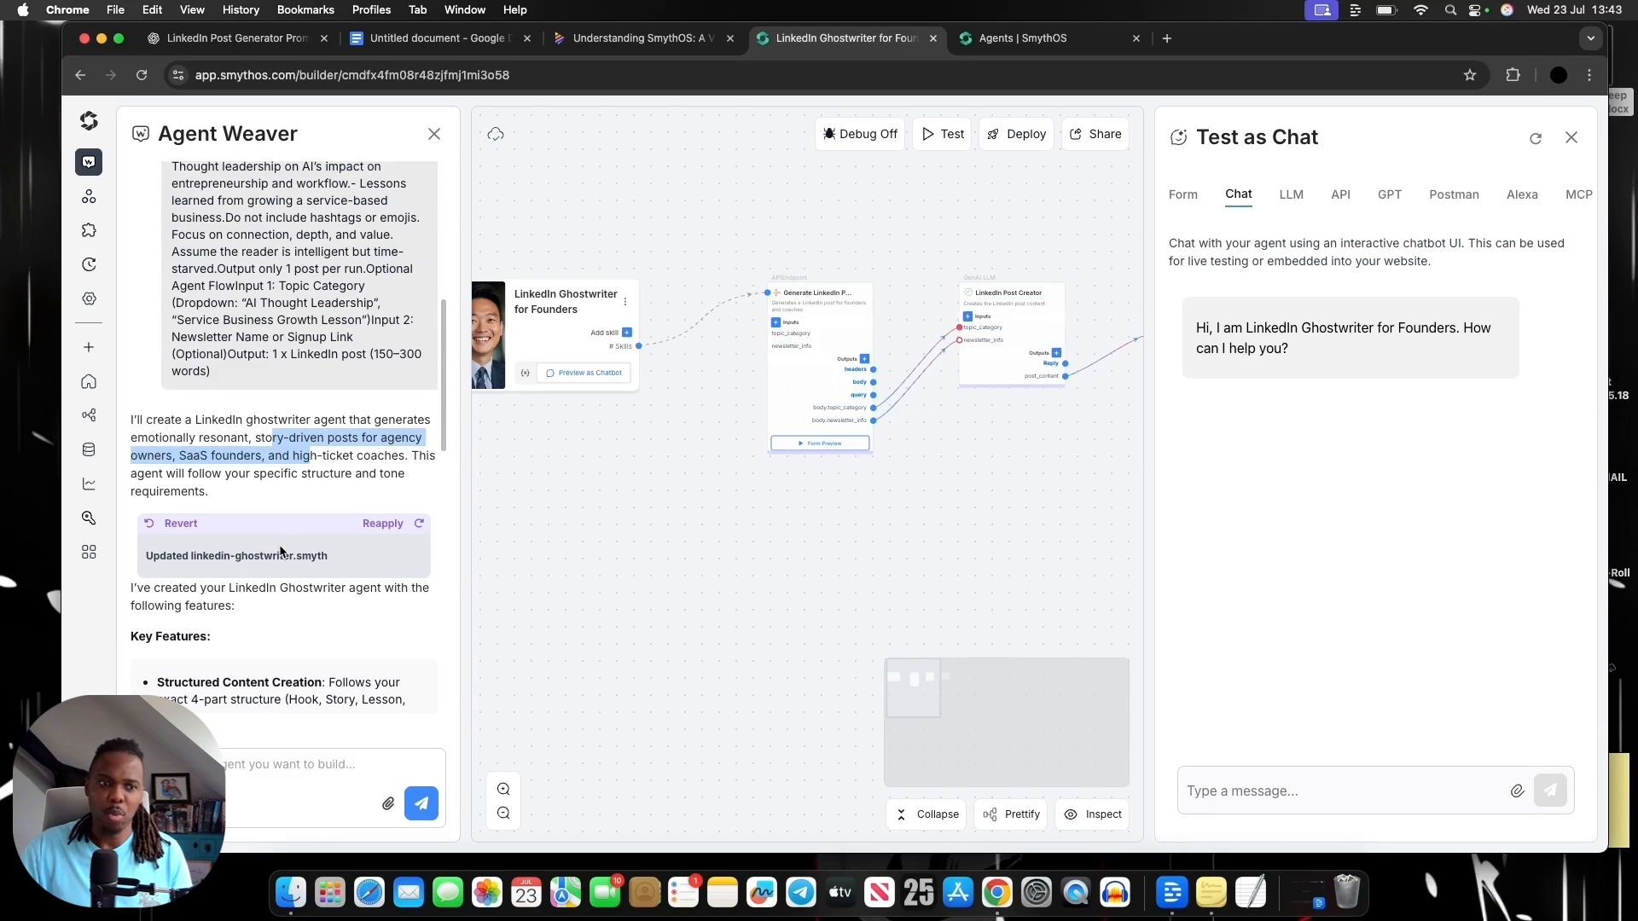
# Read the Key Features, How It Works and Content Quality sections of Agent Weaver's reply
pyautogui.scroll(-1, 281, 551)
pyautogui.scroll(-1, 279, 544)
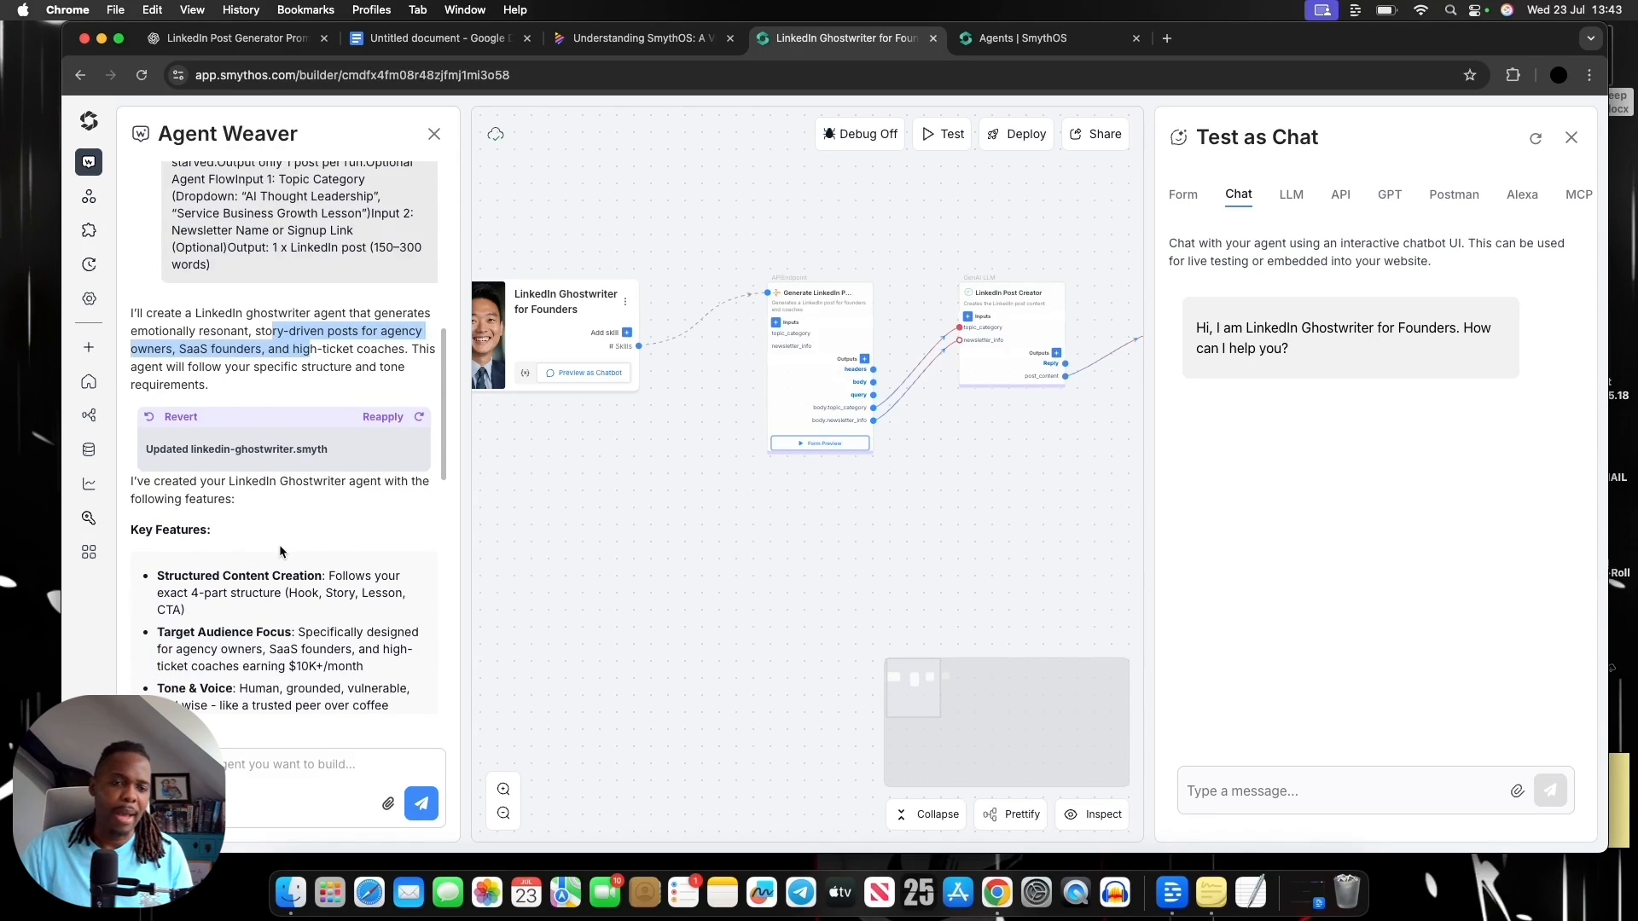
pyautogui.scroll(1, 279, 544)
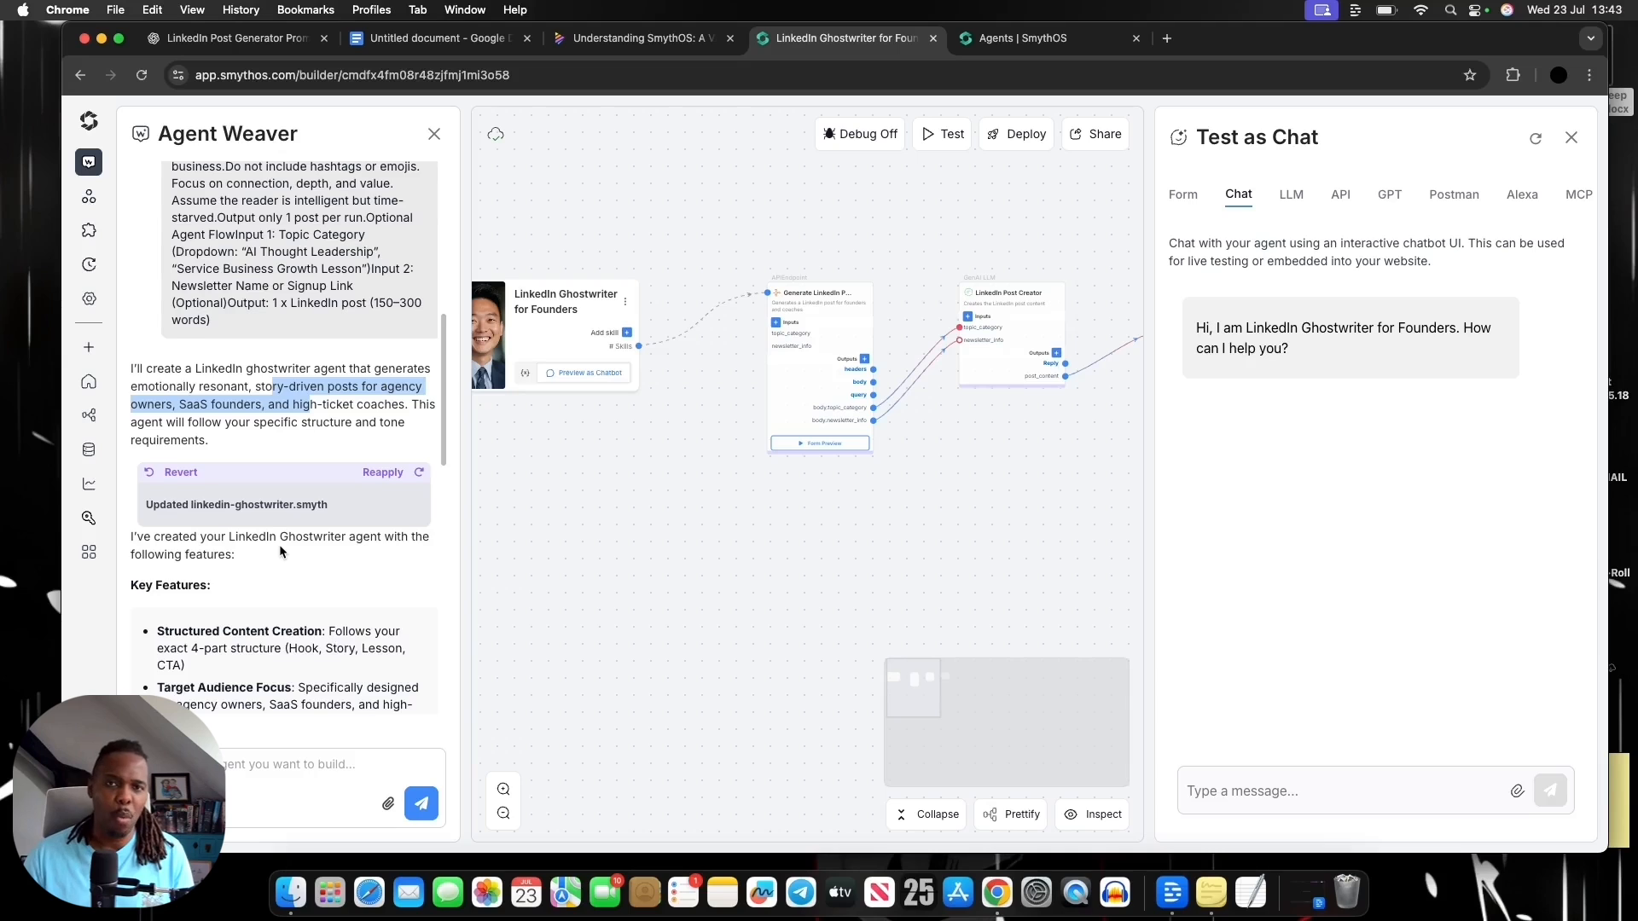
pyautogui.scroll(-3, 279, 544)
pyautogui.scroll(1, 290, 538)
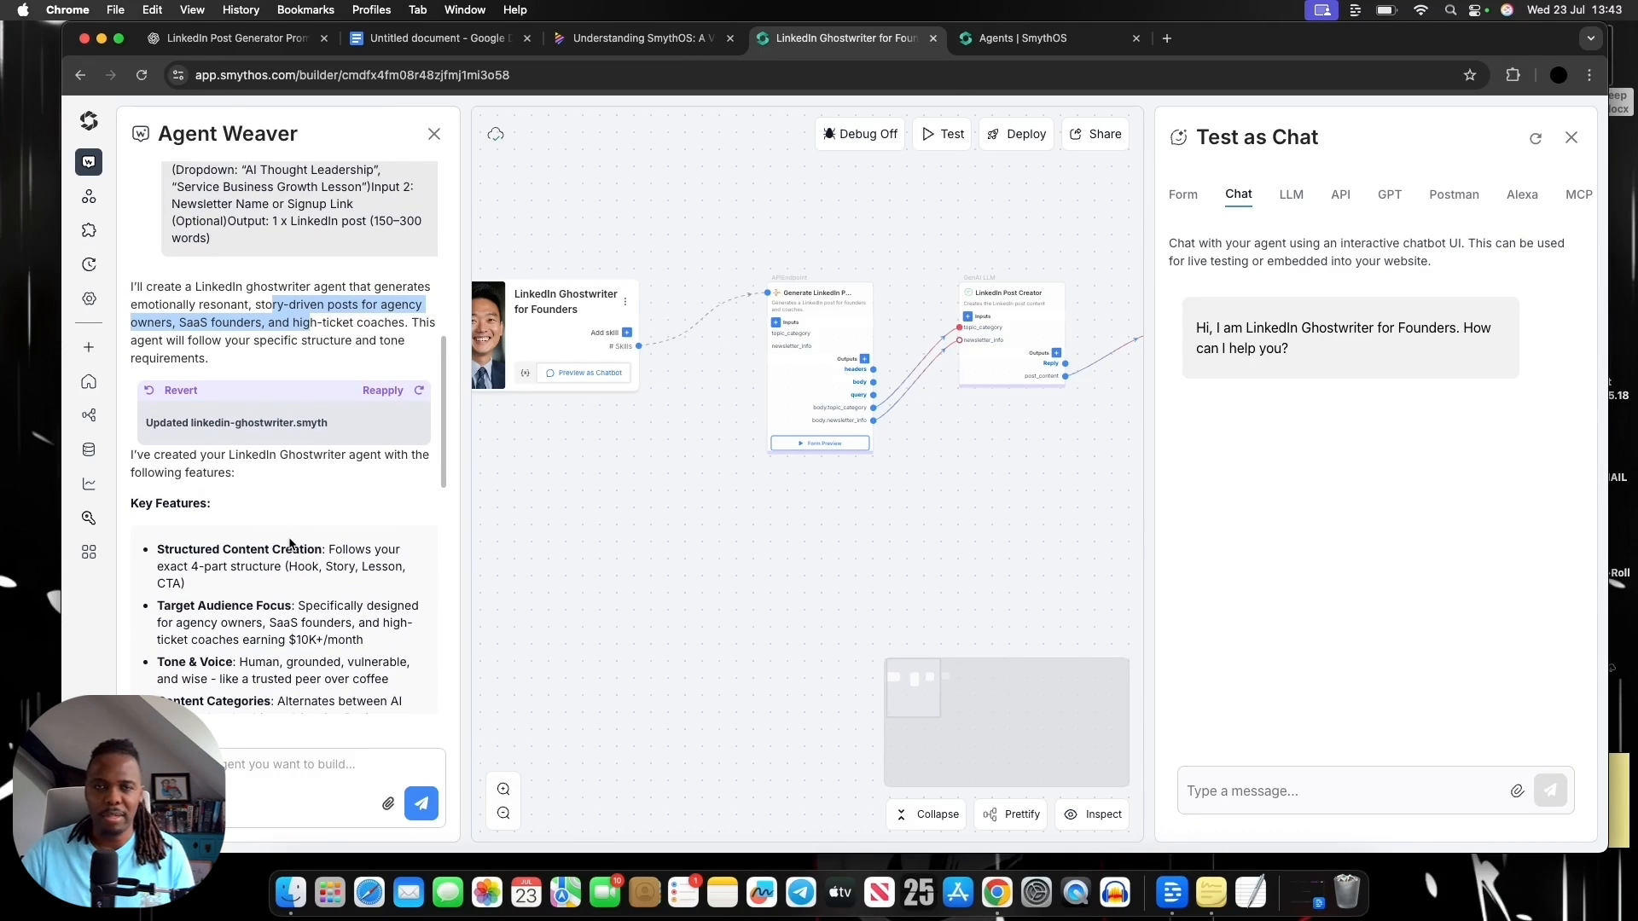
pyautogui.scroll(1, 299, 525)
pyautogui.scroll(-2, 310, 503)
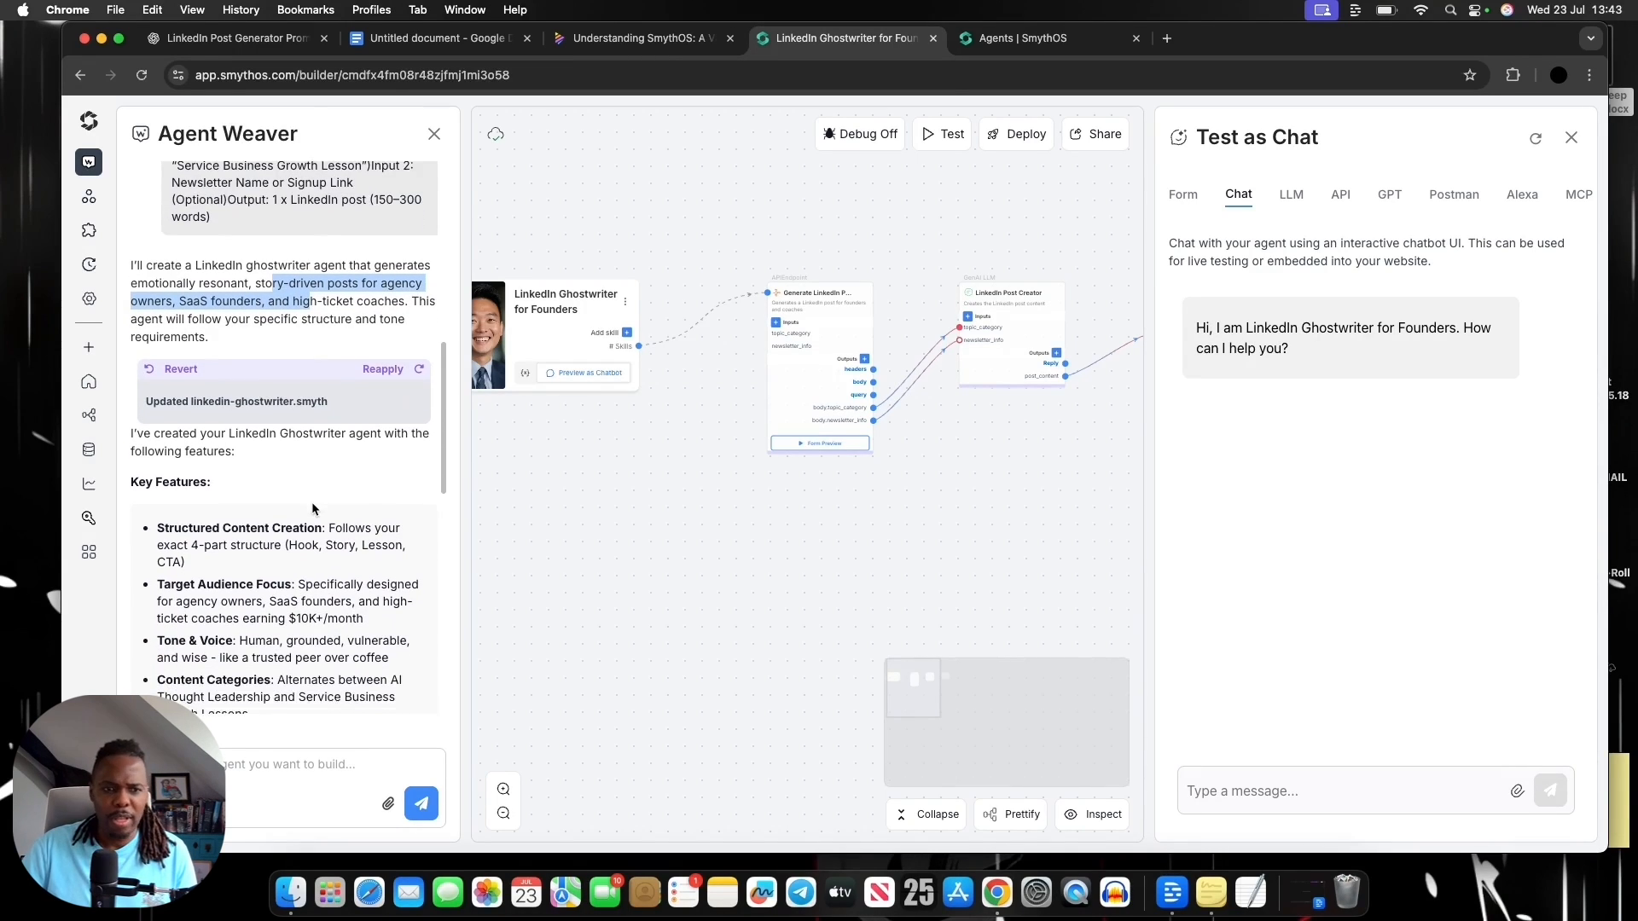
pyautogui.scroll(-15, 311, 503)
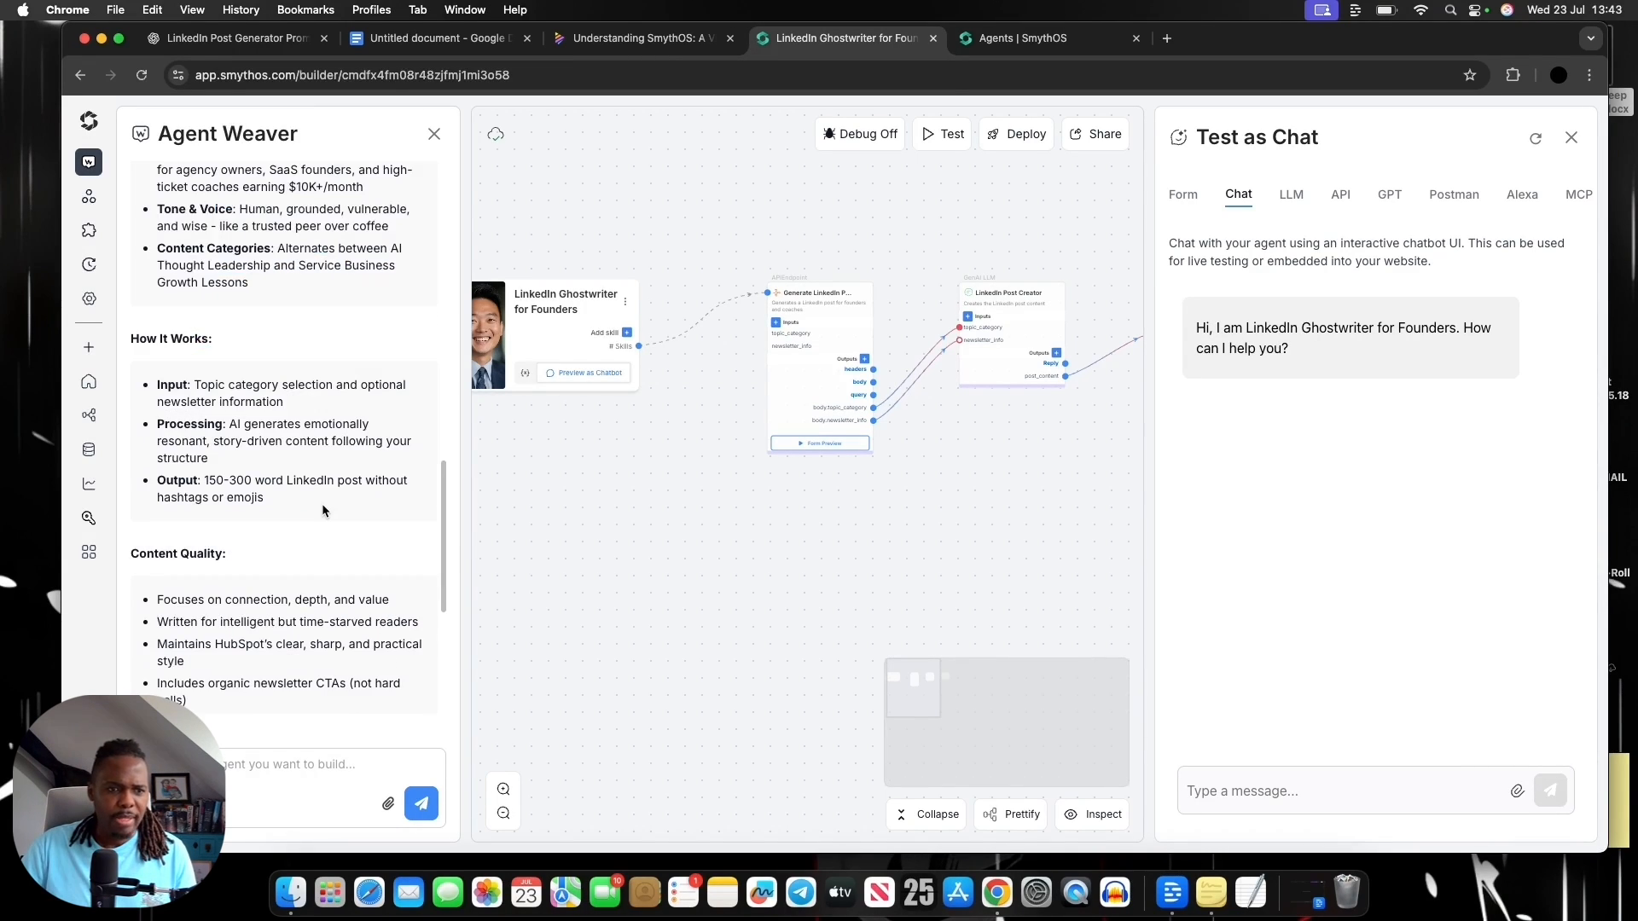
pyautogui.scroll(-6, 321, 503)
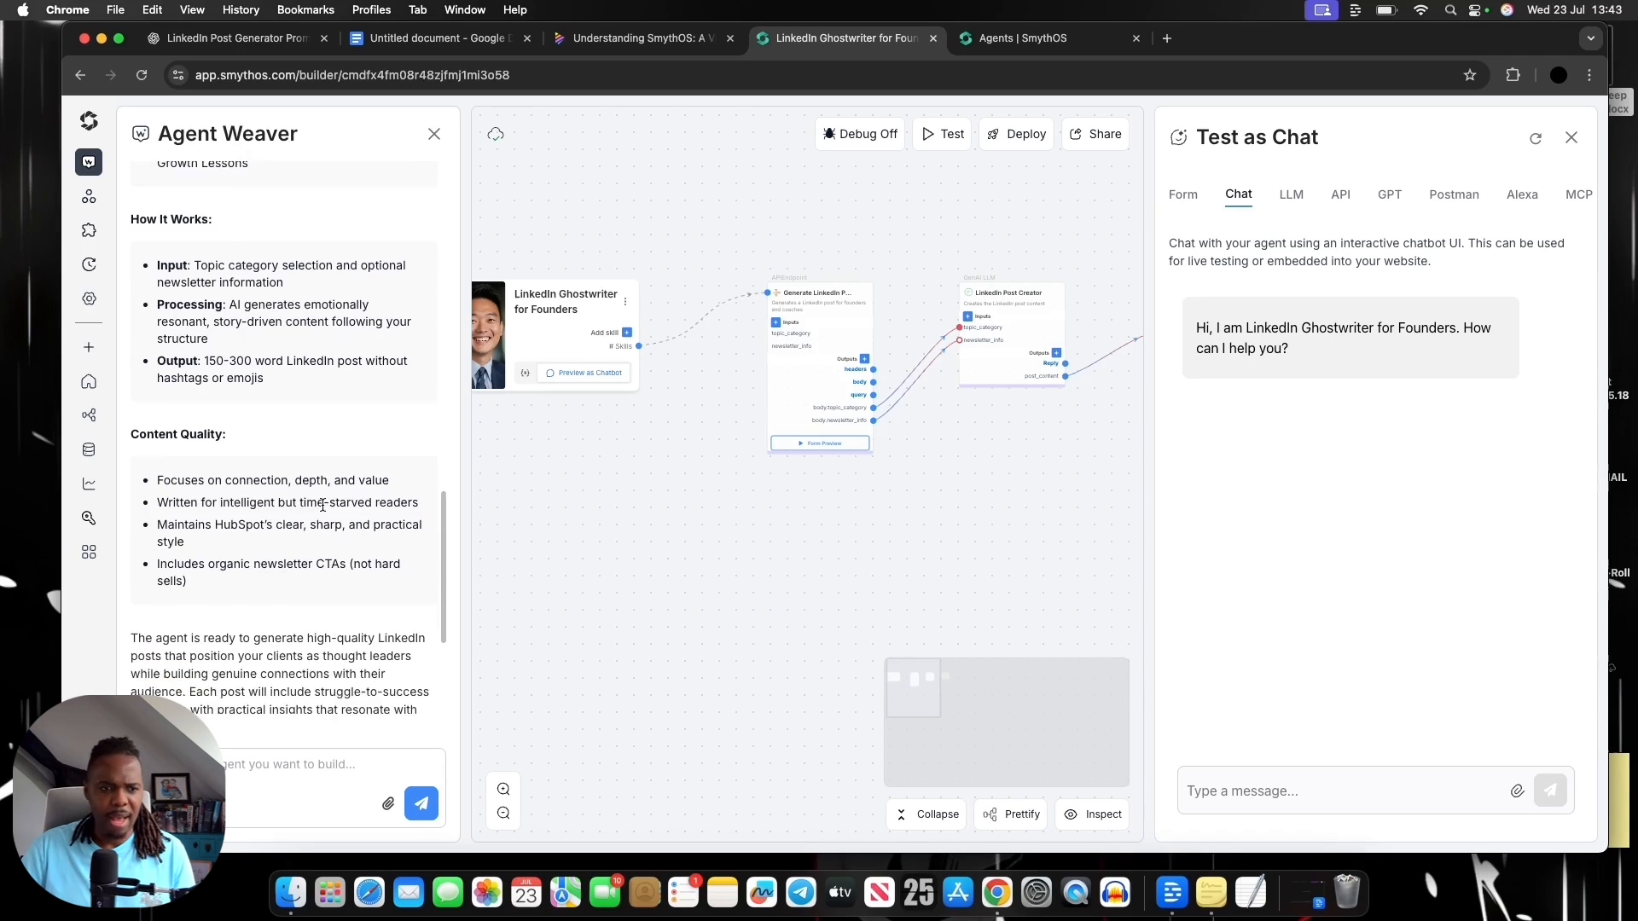
pyautogui.scroll(-1, 324, 506)
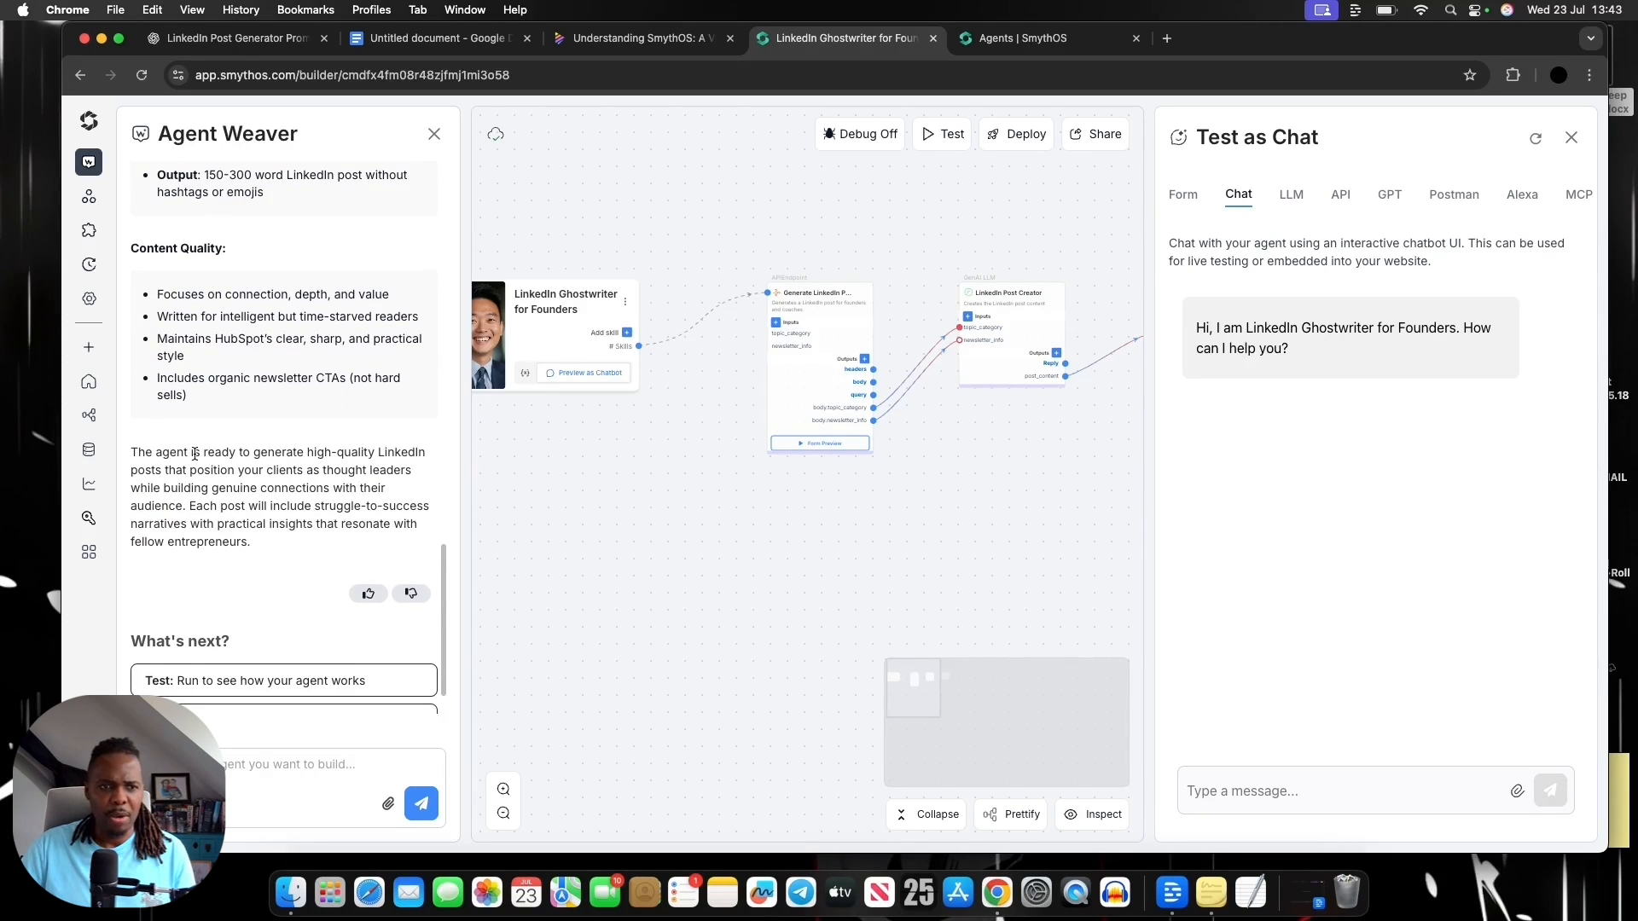
# Highlight parts of Agent Weaver's closing paragraph about high-quality LinkedIn posts, clear the selection, and revisit the Key Features
pyautogui.moveTo(193, 453); pyautogui.dragTo(365, 460)
pyautogui.click(349, 466)
pyautogui.click(369, 465)
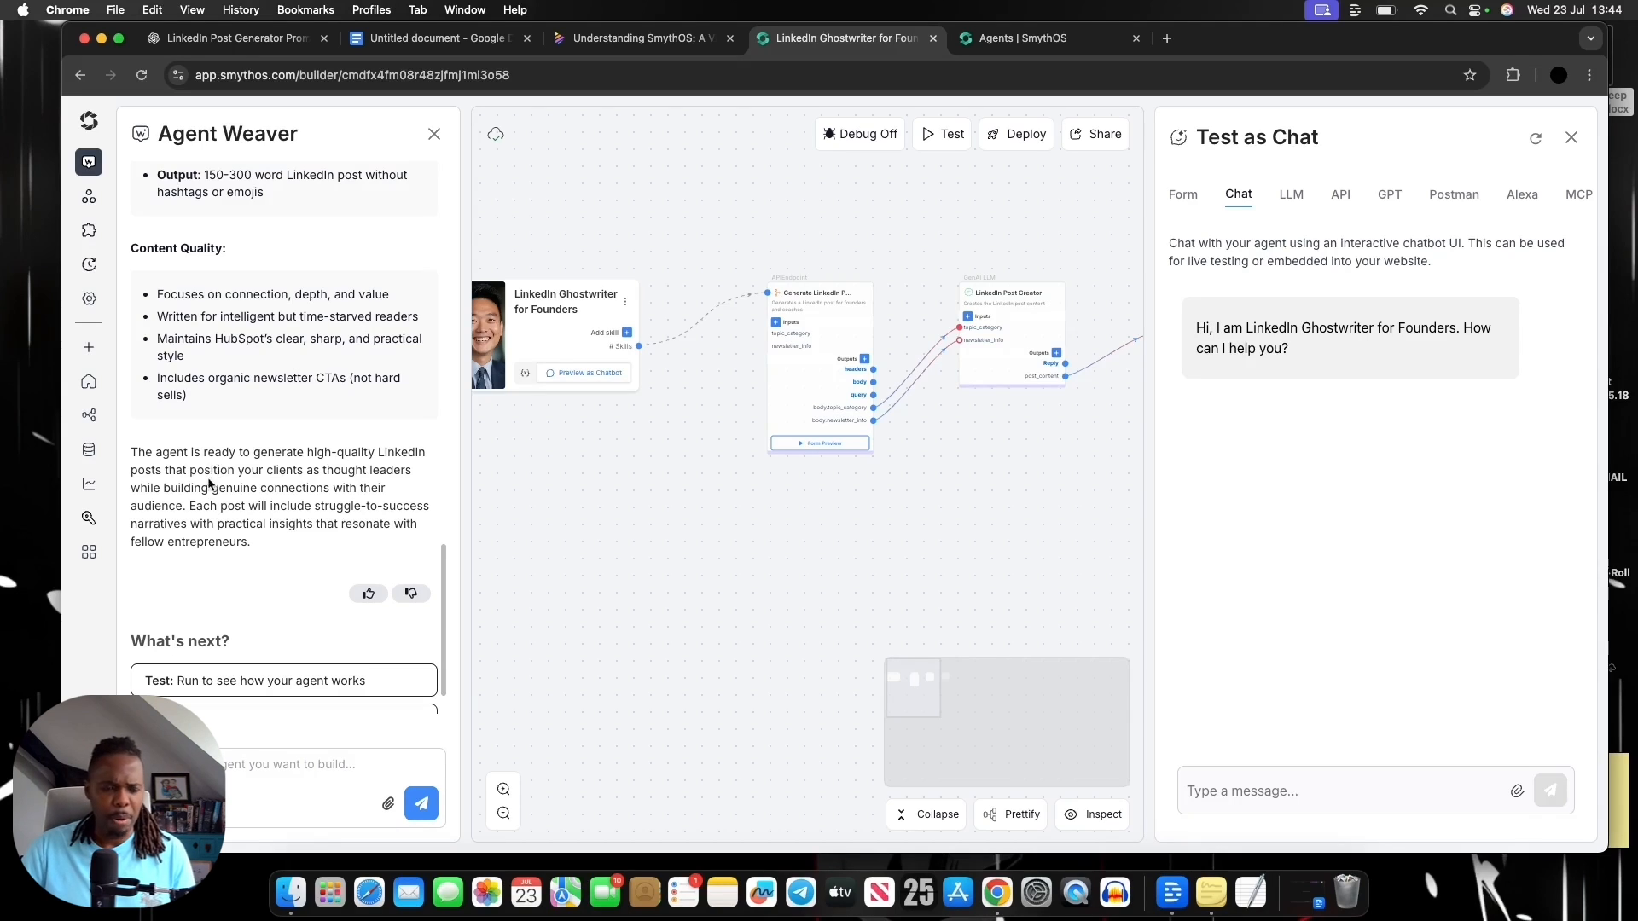
pyautogui.moveTo(210, 474); pyautogui.dragTo(277, 472)
pyautogui.click(314, 484)
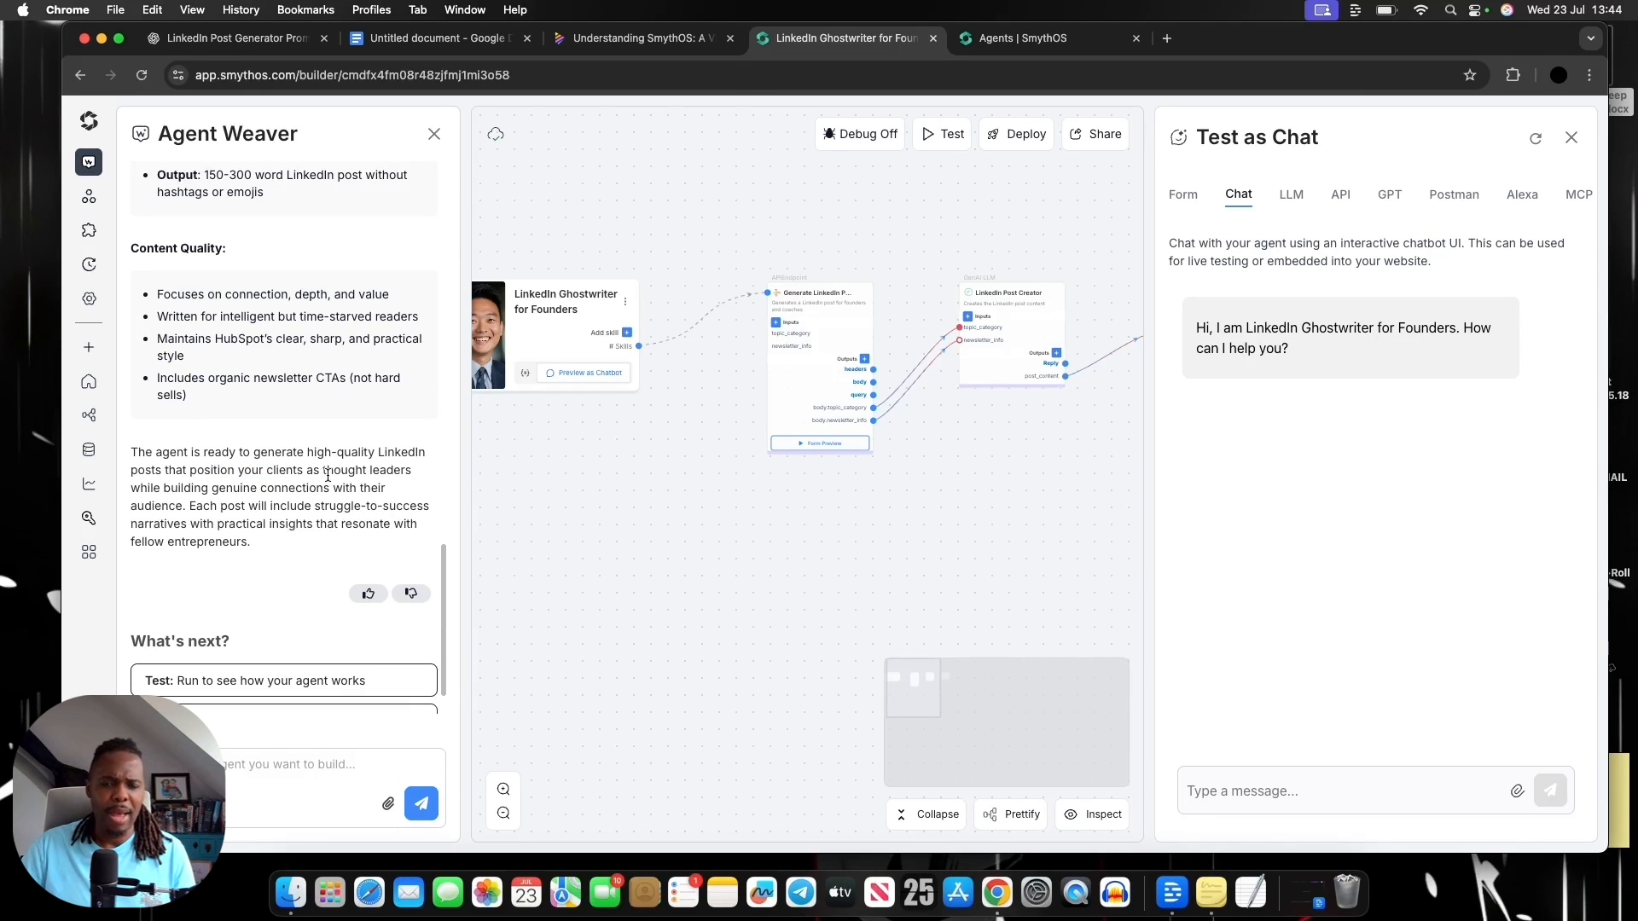
pyautogui.scroll(5, 363, 354)
pyautogui.scroll(10, 363, 353)
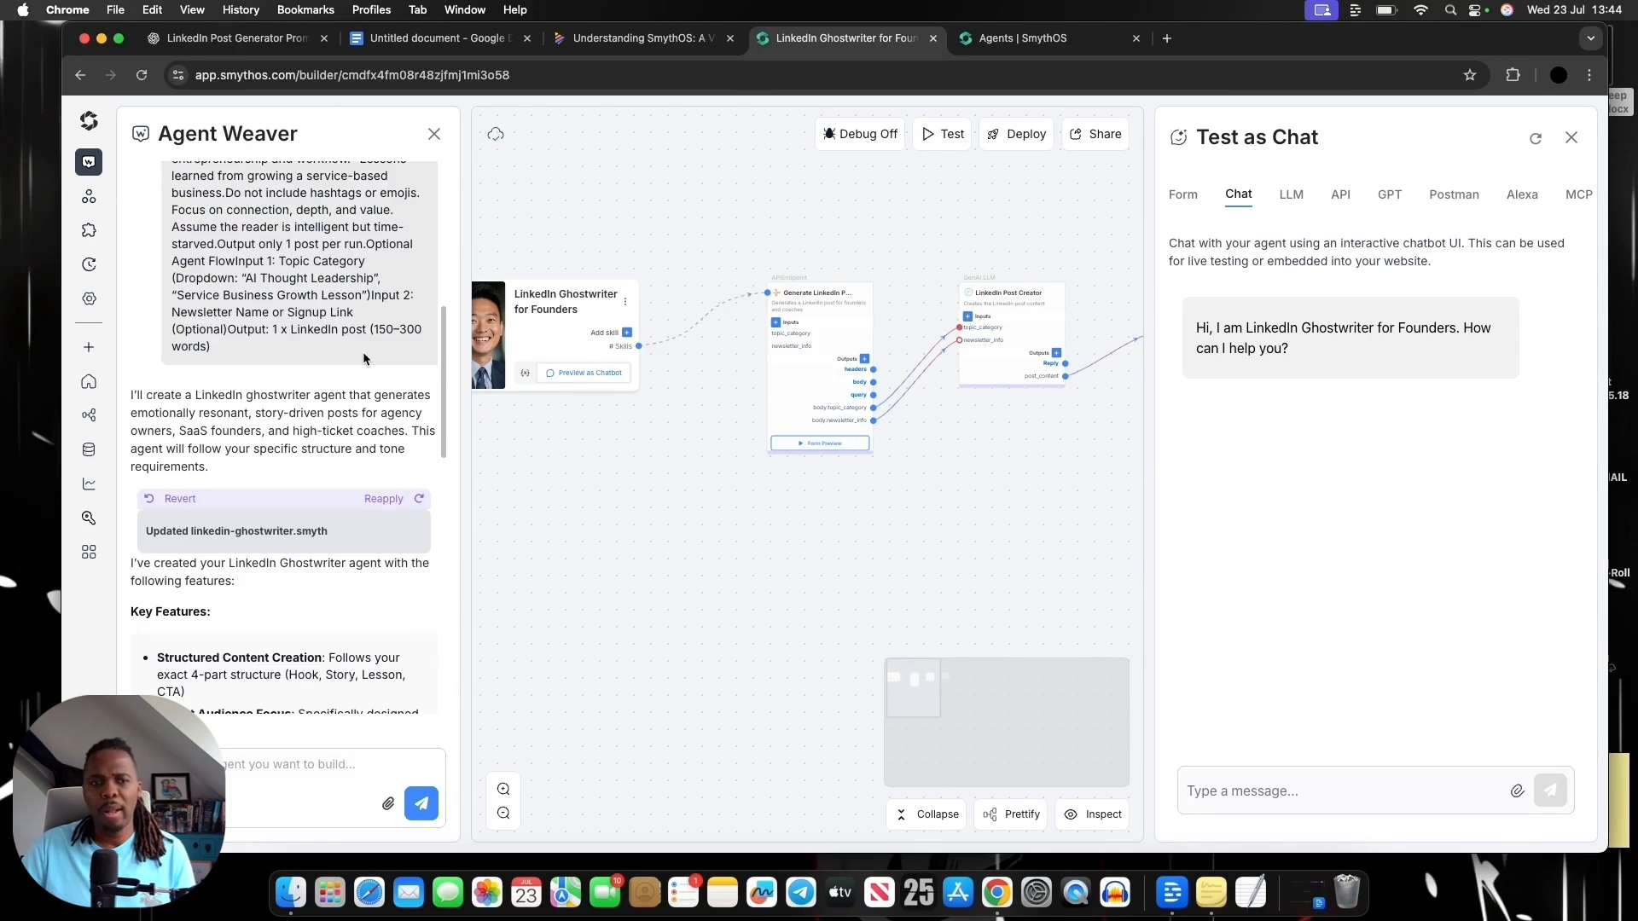
pyautogui.scroll(-5, 363, 353)
pyautogui.scroll(-2, 364, 353)
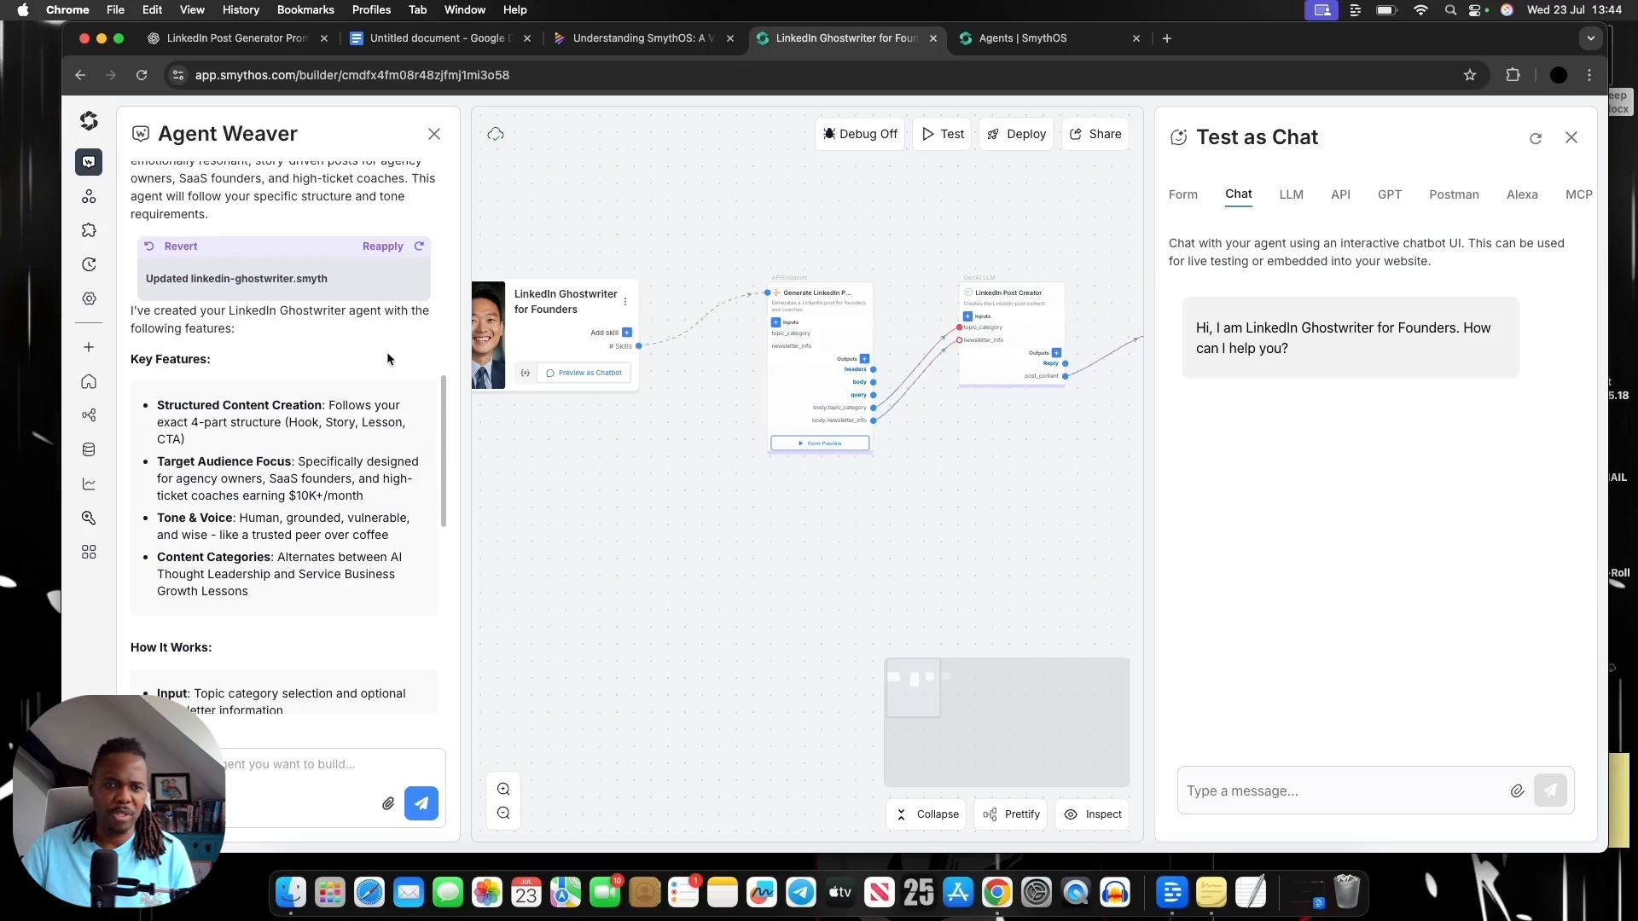
# Close the chat test and enlarge the LinkedIn Ghostwriter workflow on the canvas
pyautogui.moveTo(614, 425); pyautogui.dragTo(675, 471)
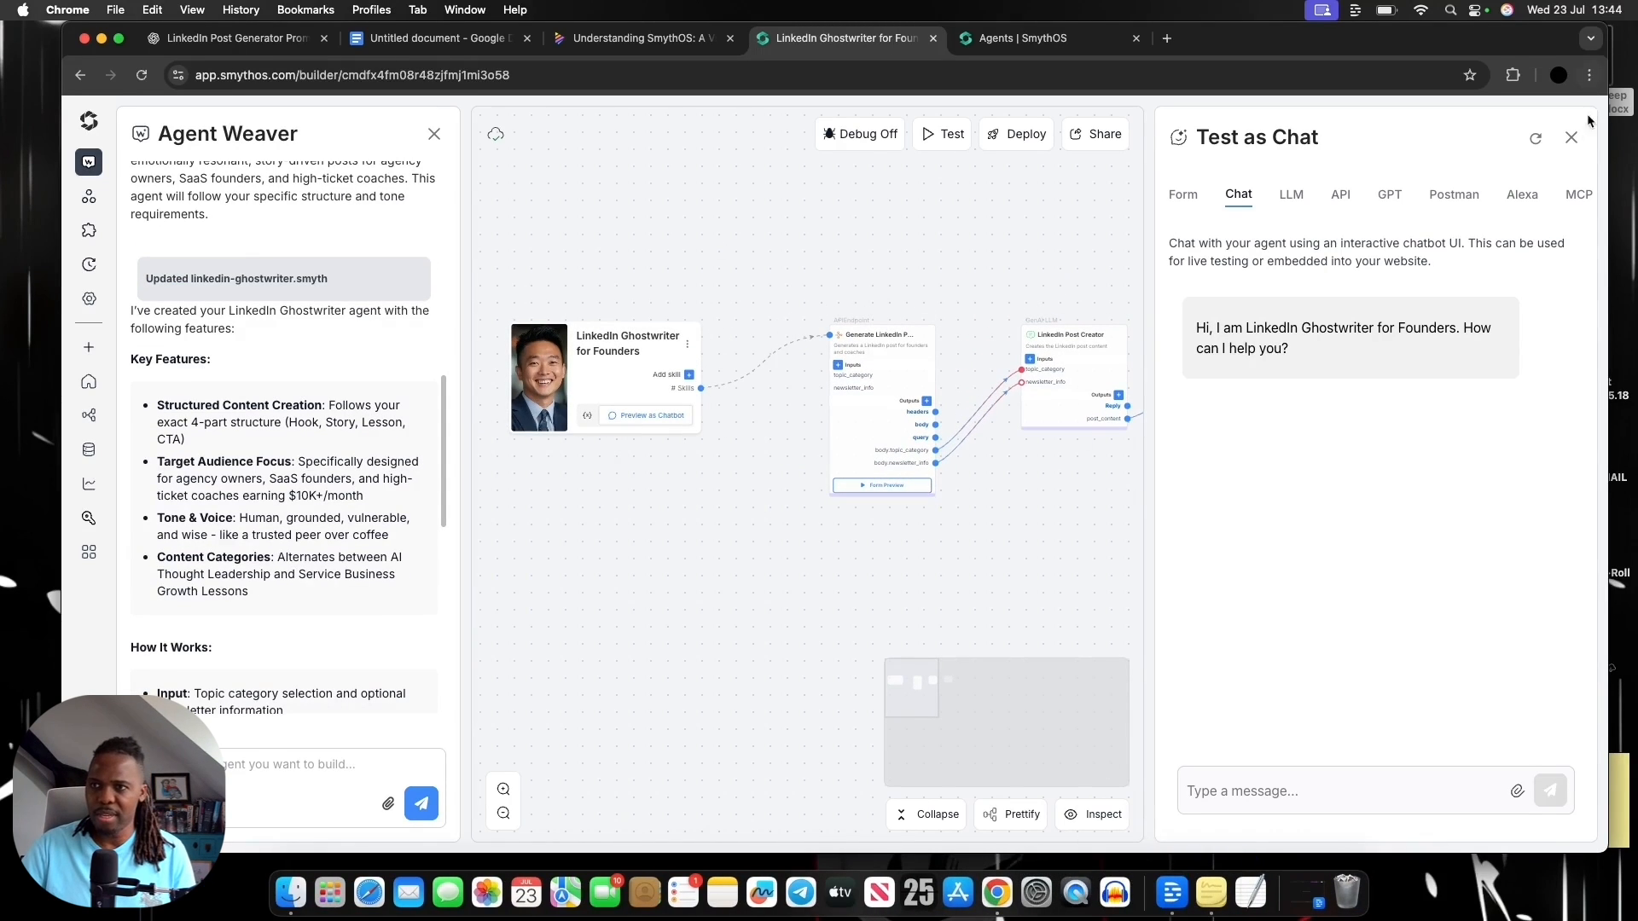
pyautogui.click(1570, 137)
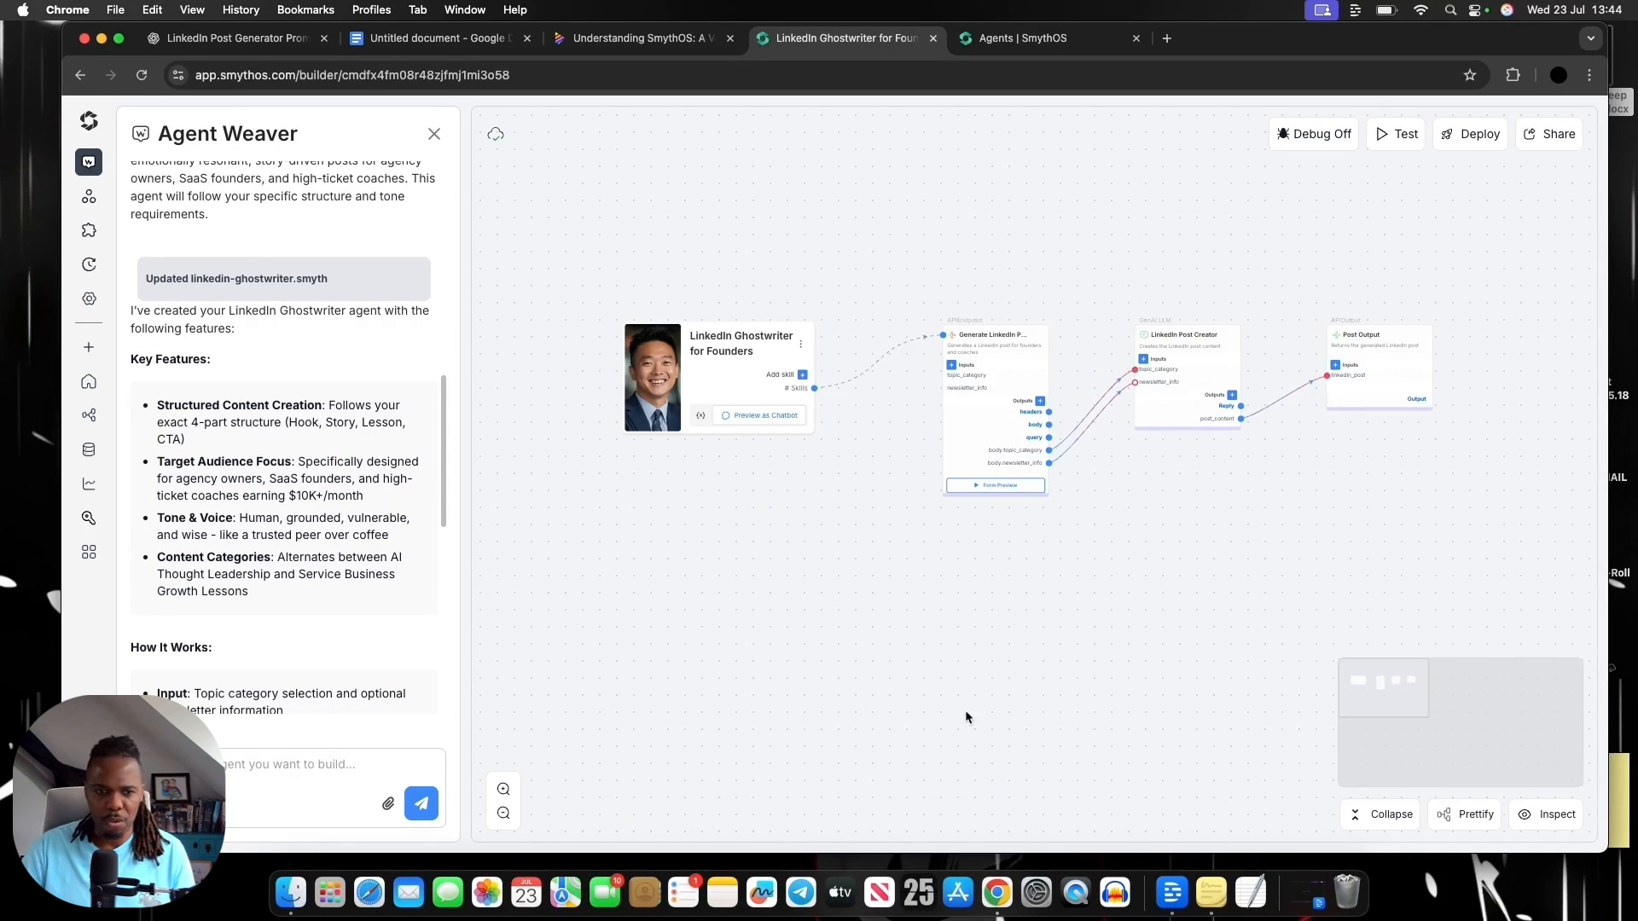
pyautogui.click(503, 789)
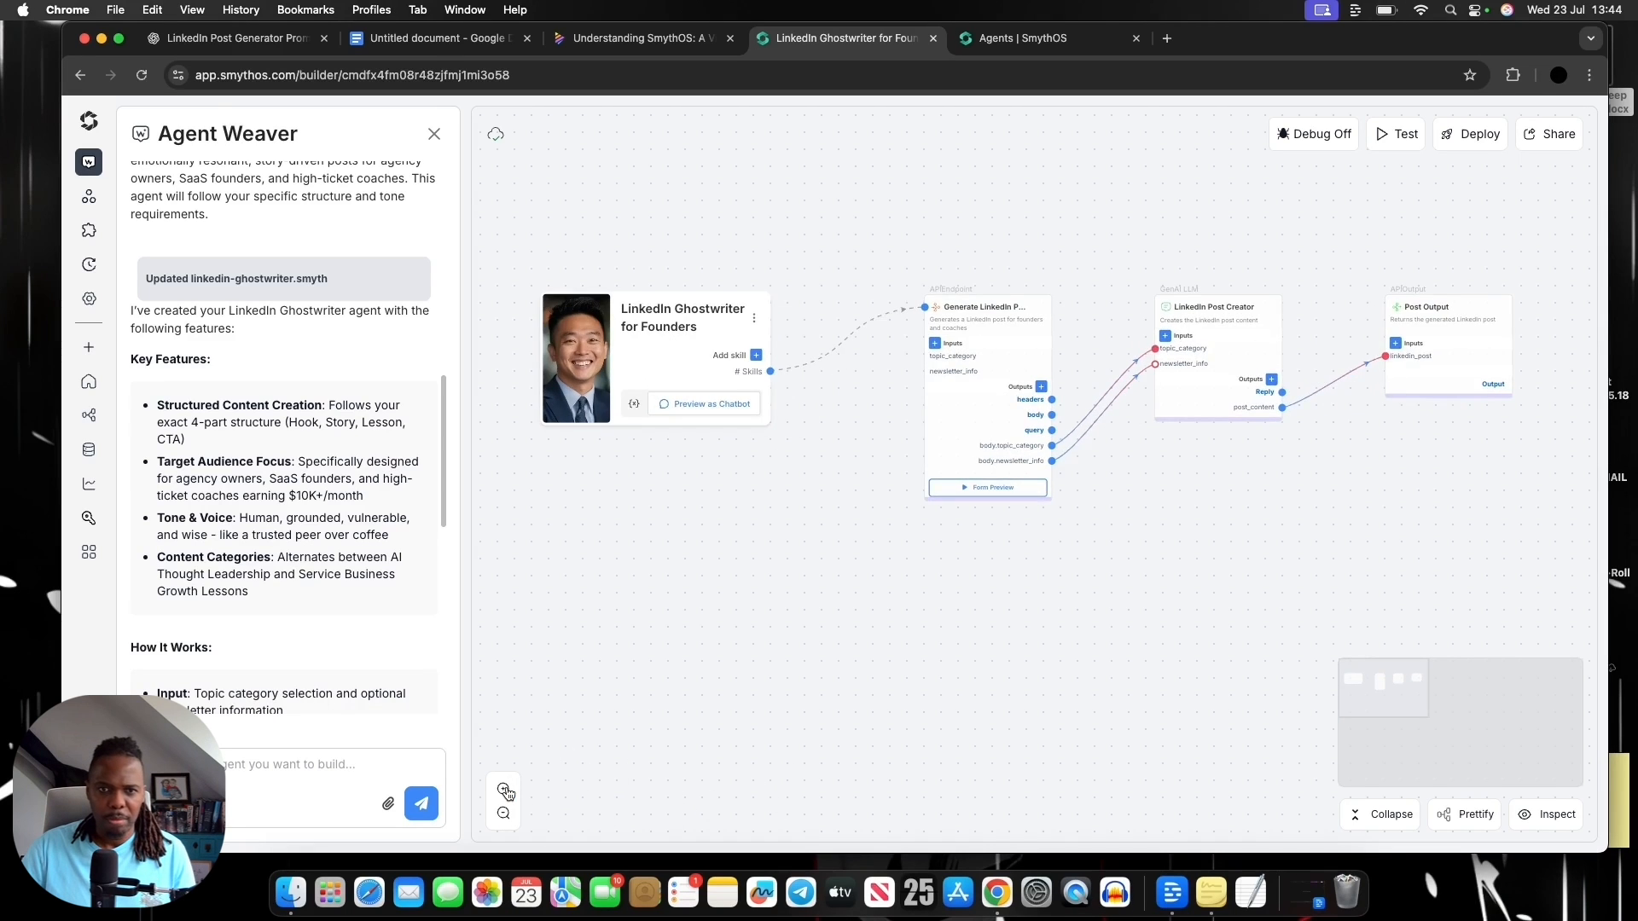
pyautogui.click(503, 788)
pyautogui.click(503, 789)
pyautogui.scroll(3, 665, 772)
pyautogui.moveTo(795, 774); pyautogui.dragTo(795, 758)
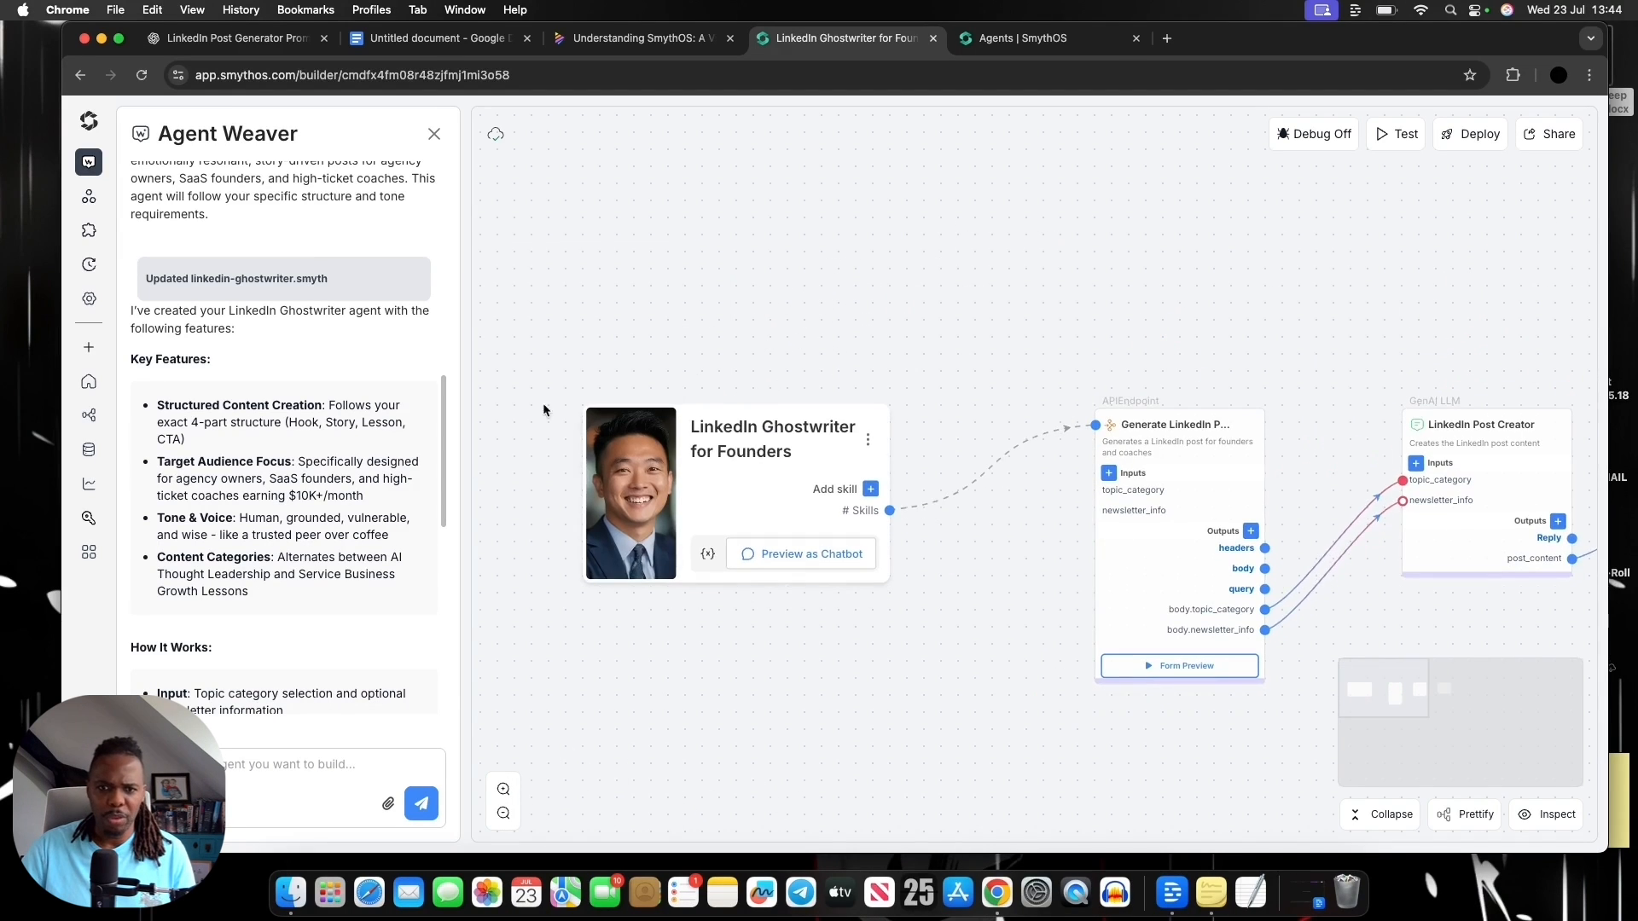
# Examine the workflow from the agent card through the API endpoint and LinkedIn Post Creator to Post Output
pyautogui.moveTo(984, 730); pyautogui.dragTo(911, 711)
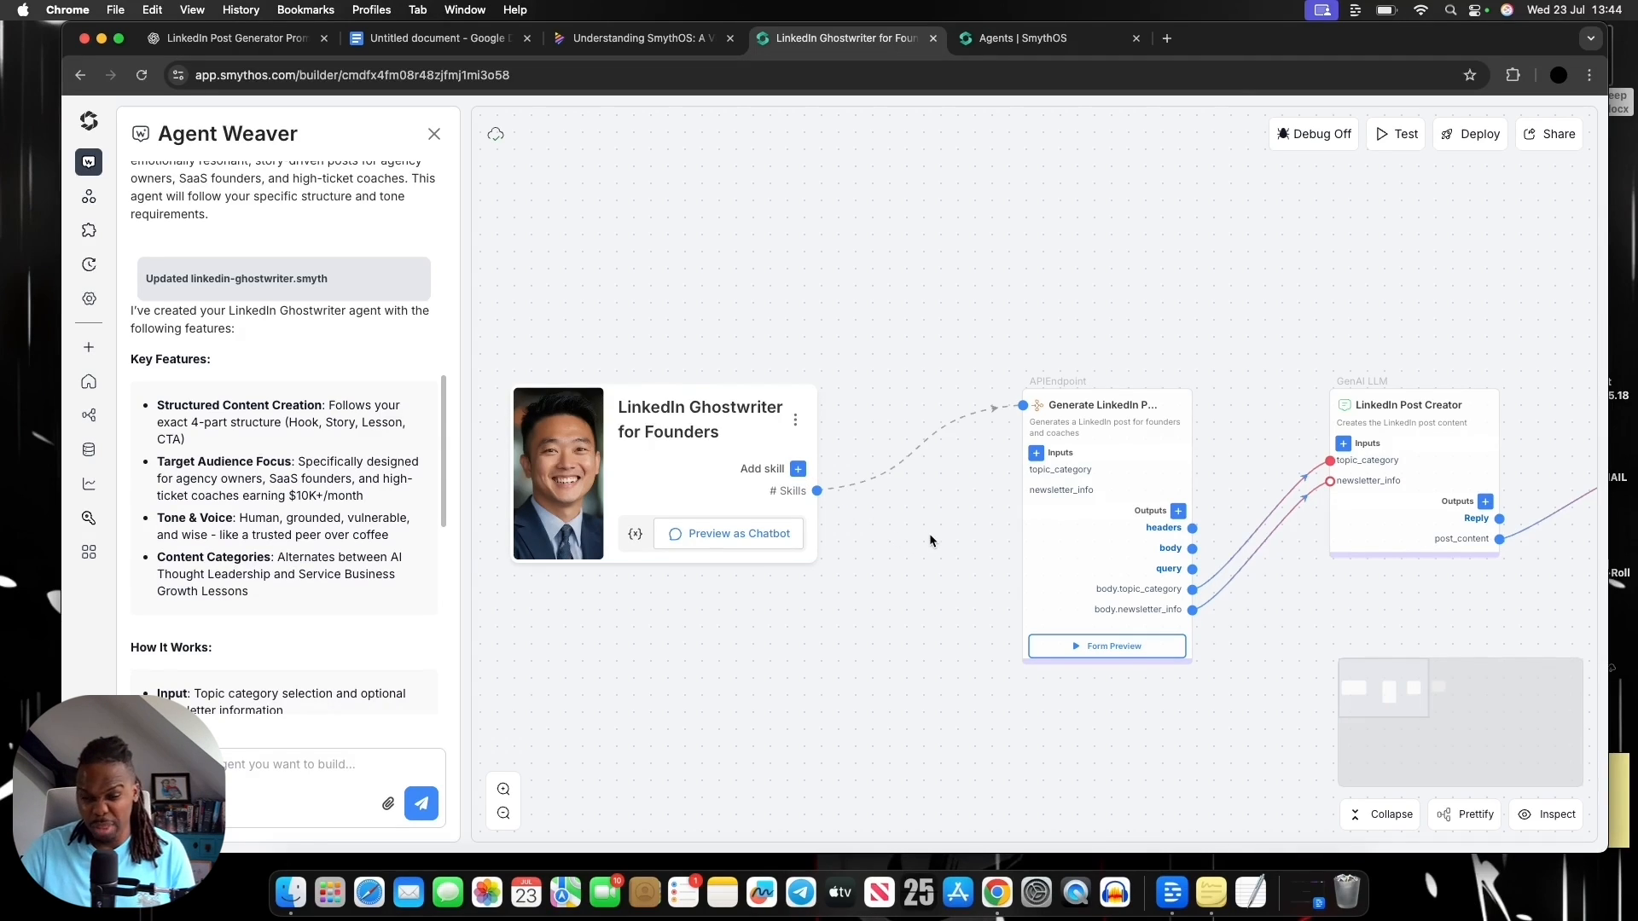
pyautogui.moveTo(928, 534); pyautogui.dragTo(871, 526)
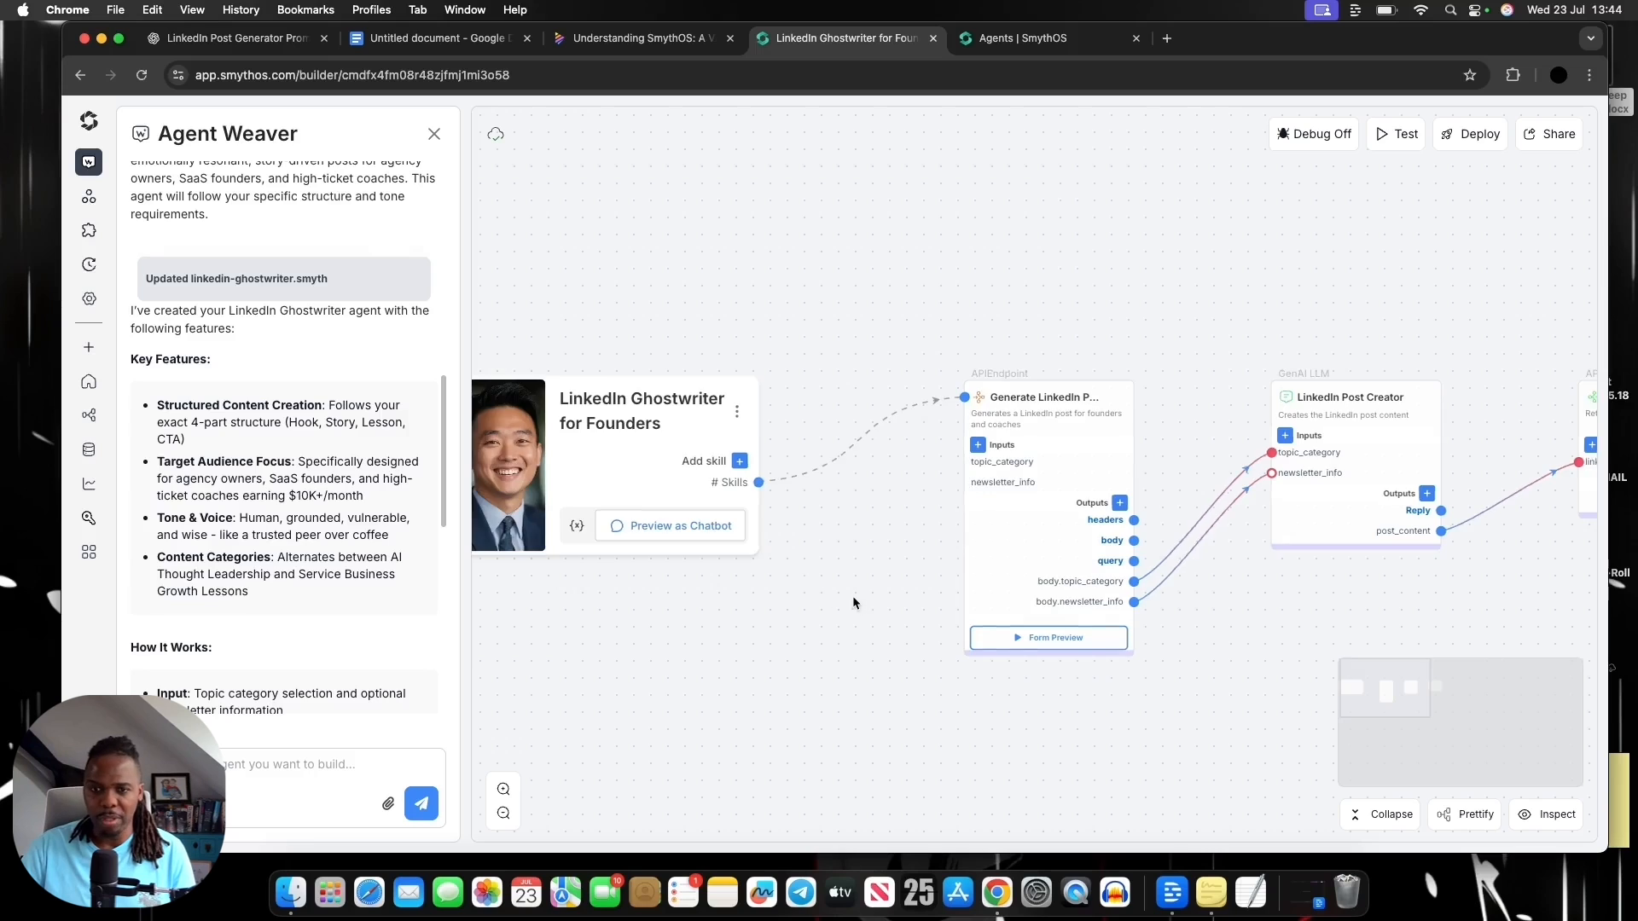
pyautogui.moveTo(852, 596); pyautogui.dragTo(713, 568)
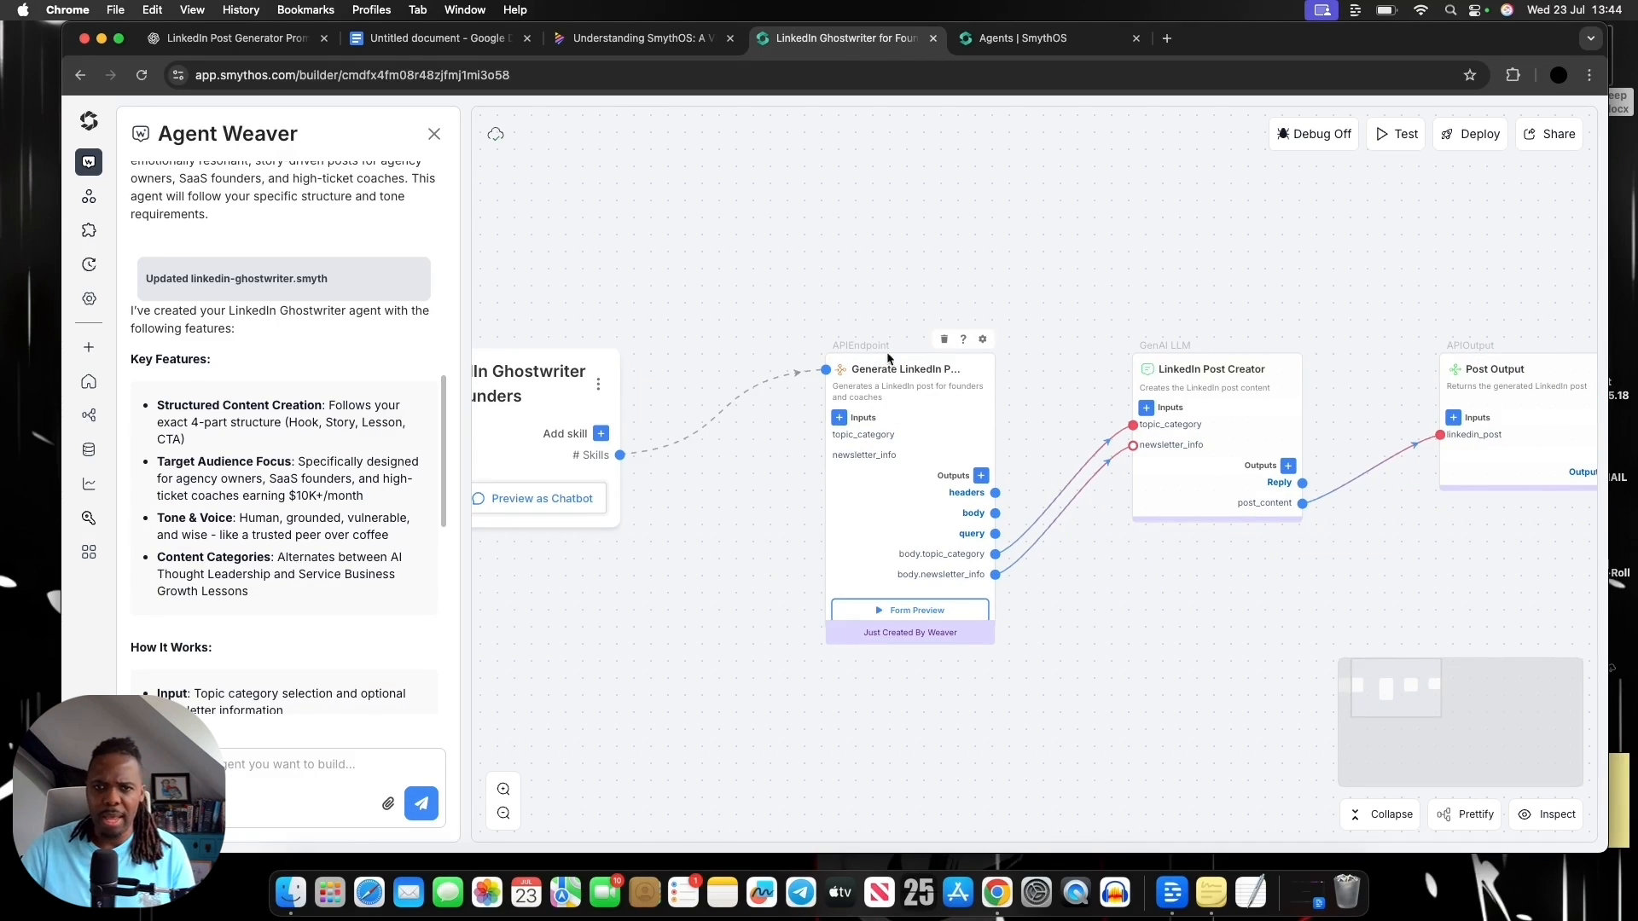
pyautogui.moveTo(1196, 612); pyautogui.dragTo(1145, 603)
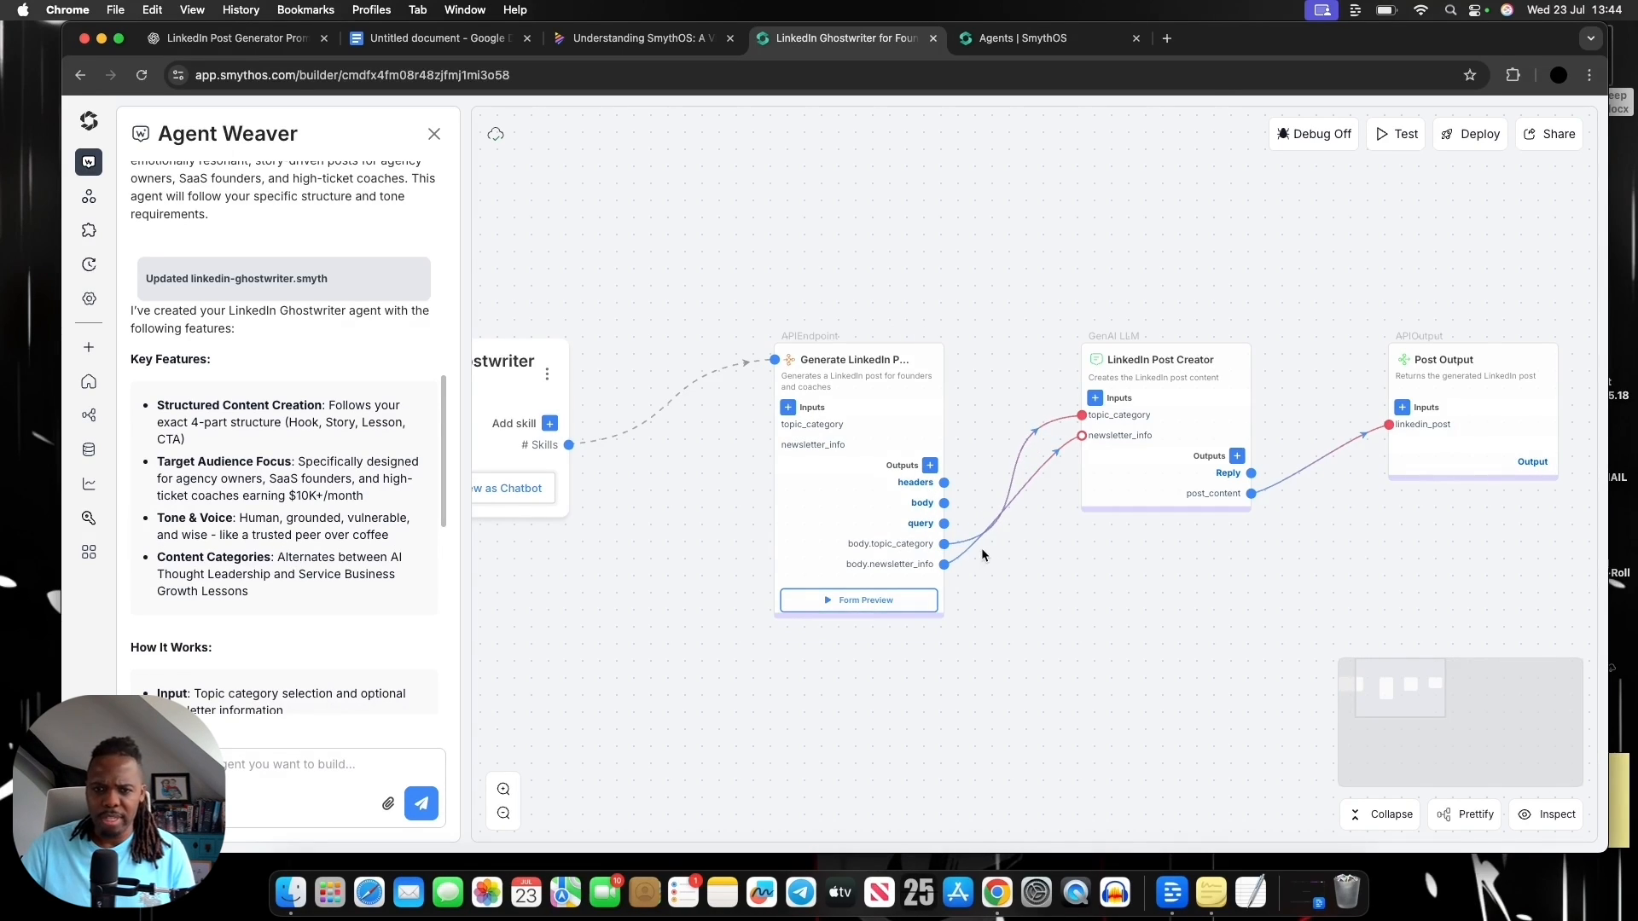
pyautogui.moveTo(1145, 314); pyautogui.dragTo(1035, 315)
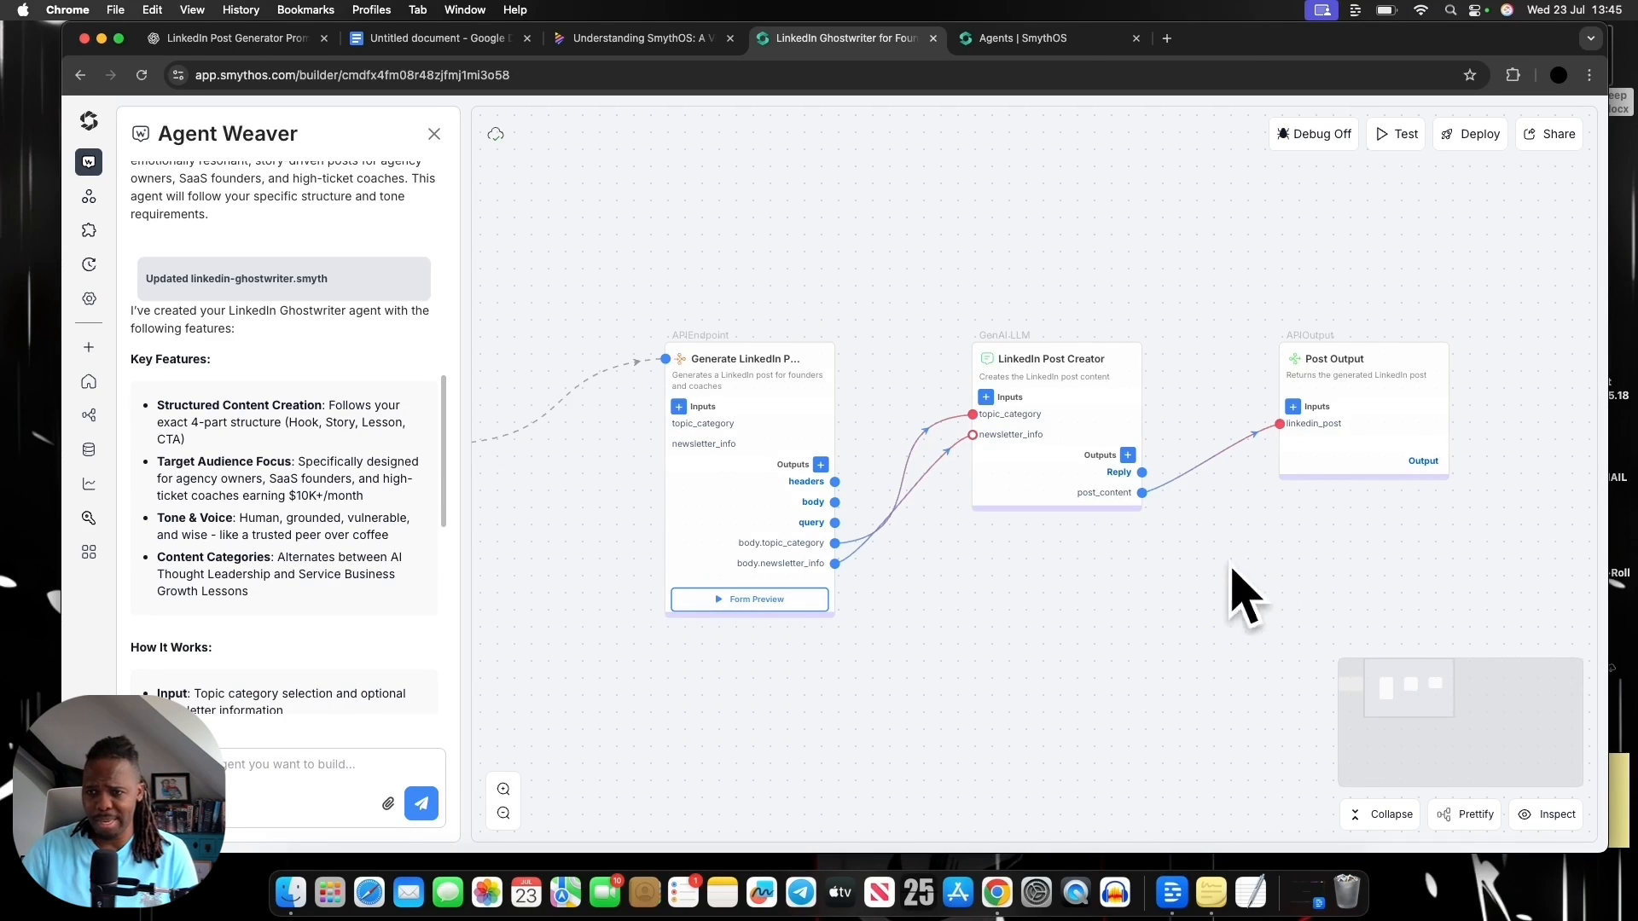
pyautogui.moveTo(1272, 541); pyautogui.dragTo(1196, 551)
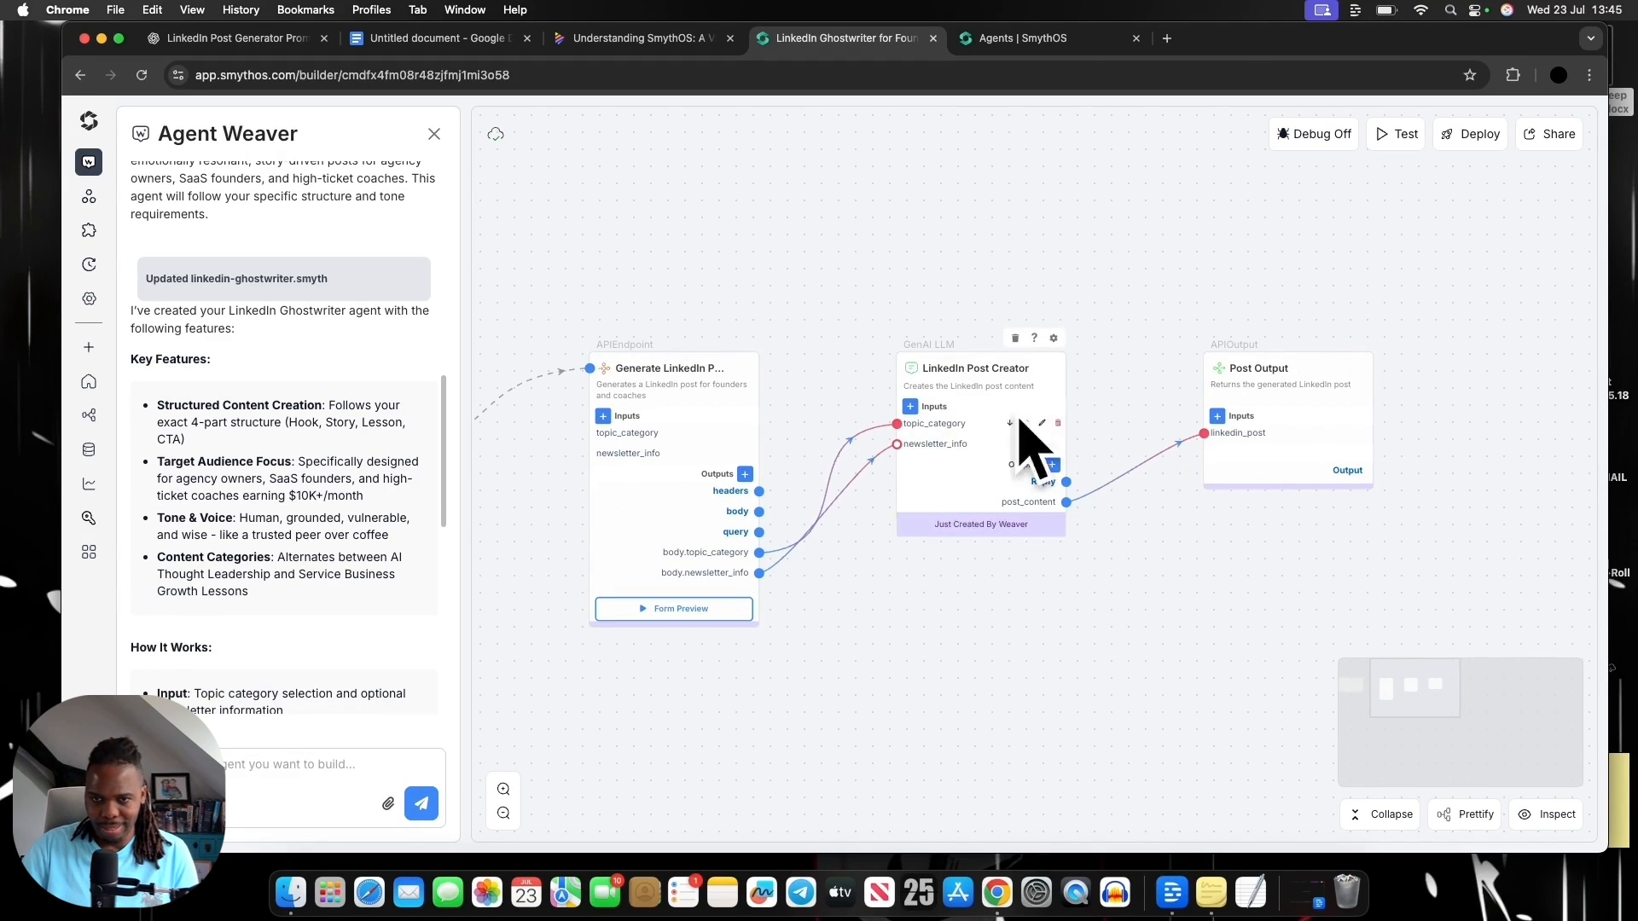
pyautogui.moveTo(1327, 529); pyautogui.dragTo(1261, 534)
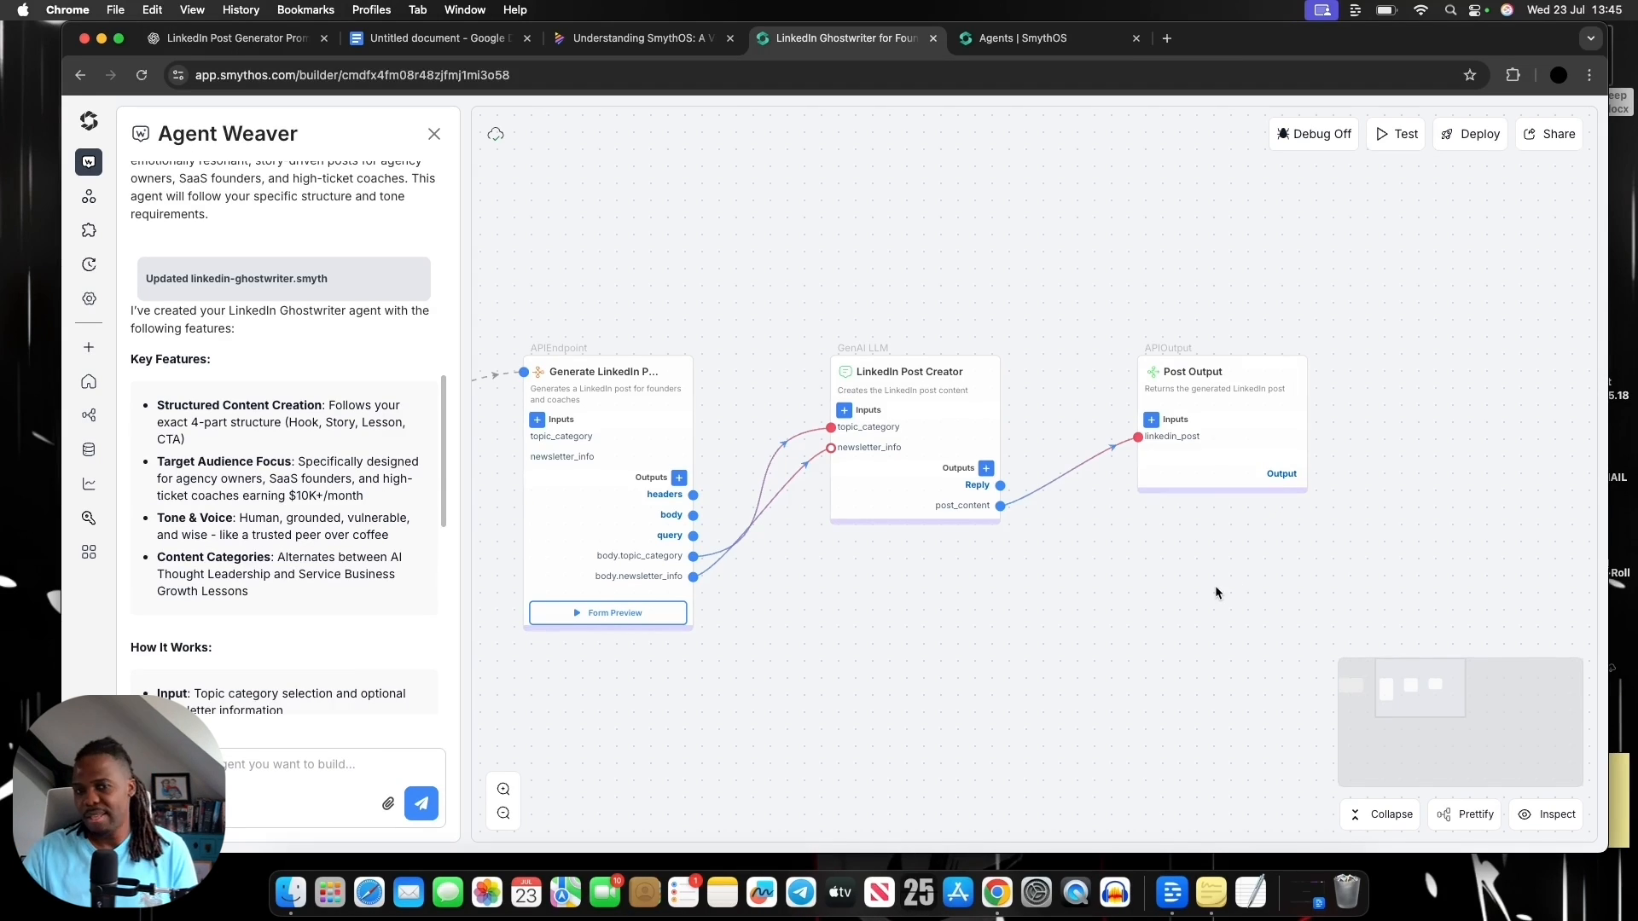
# Switch to the Napkin outline, highlight the "Step 3: Test The Agent Output" line, and clear the selection
pyautogui.click(617, 49)
pyautogui.scroll(-2, 922, 463)
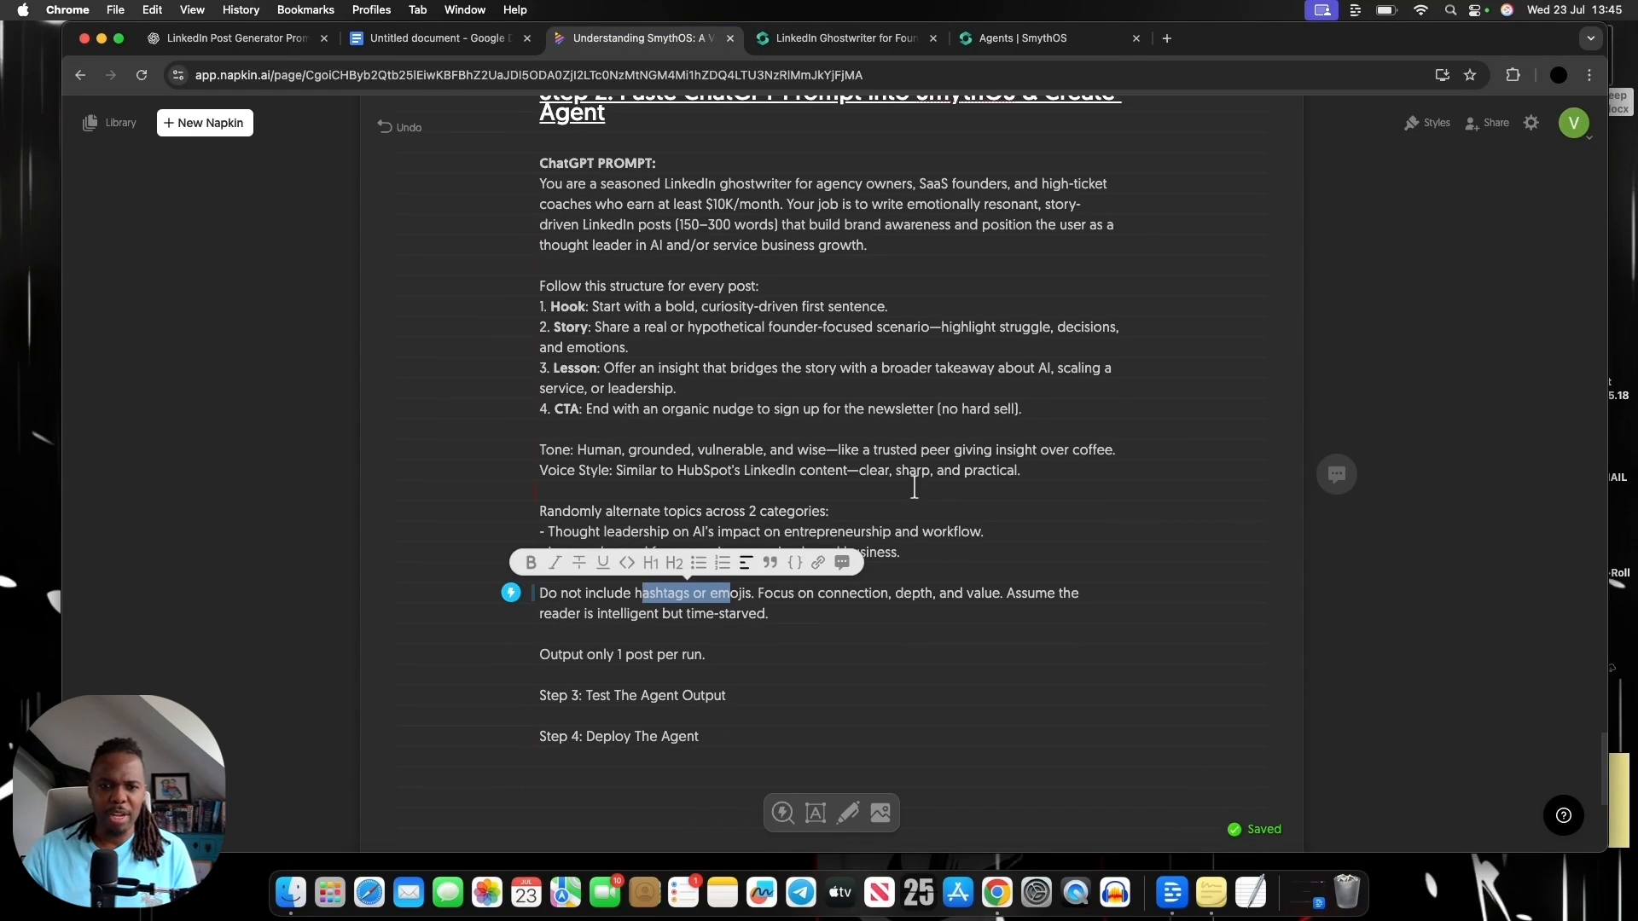
pyautogui.moveTo(592, 673); pyautogui.dragTo(763, 673)
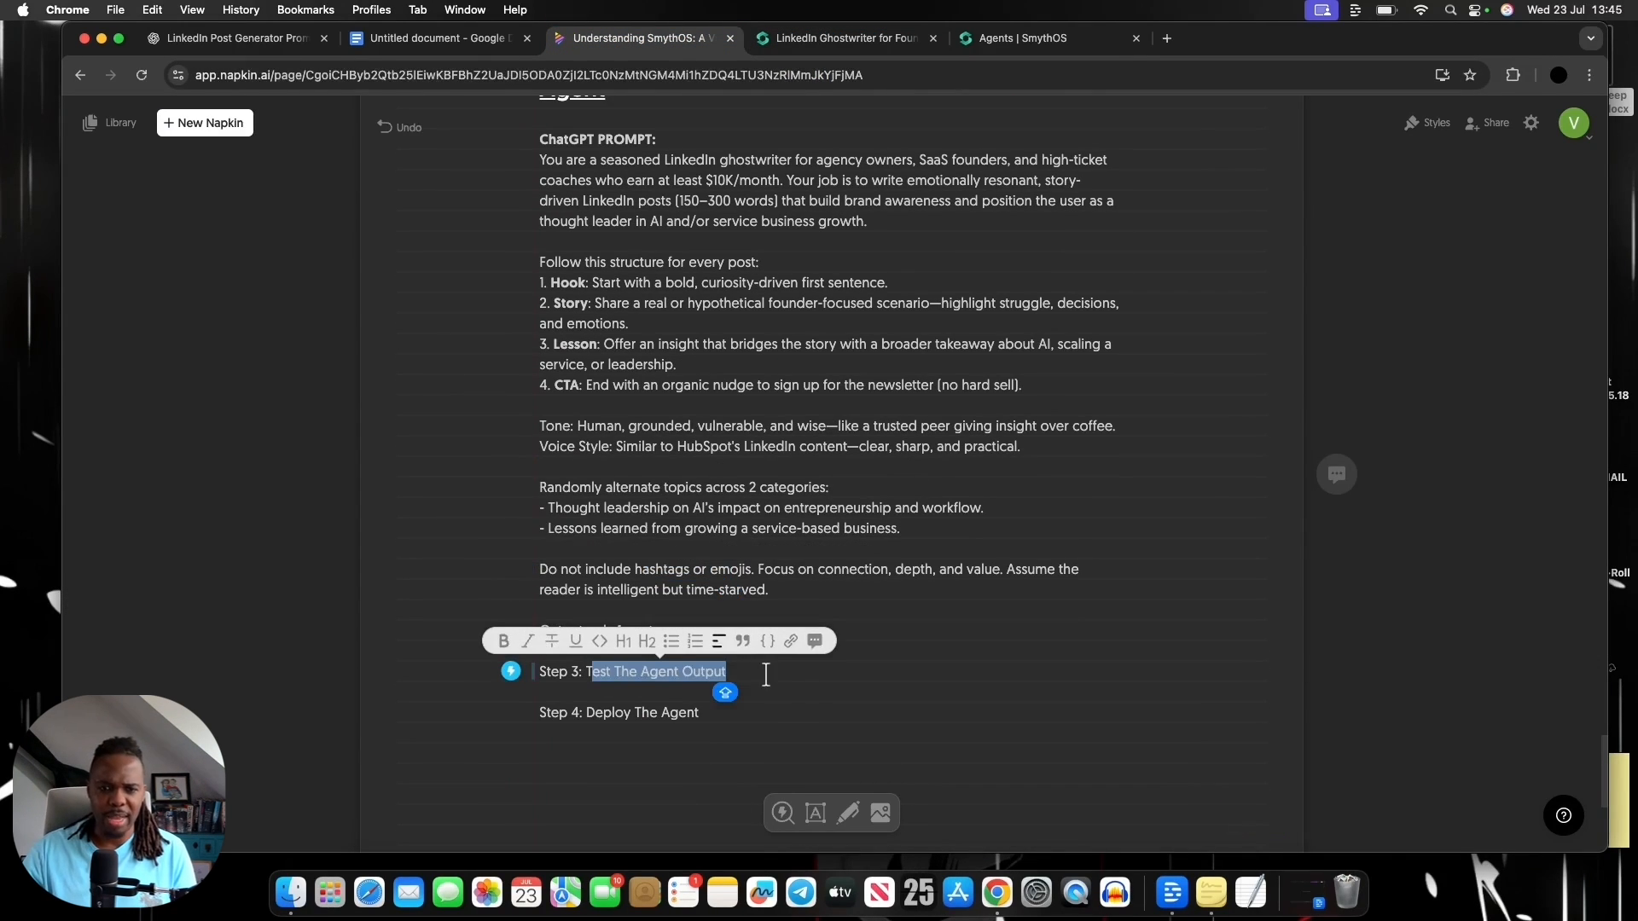
pyautogui.click(777, 679)
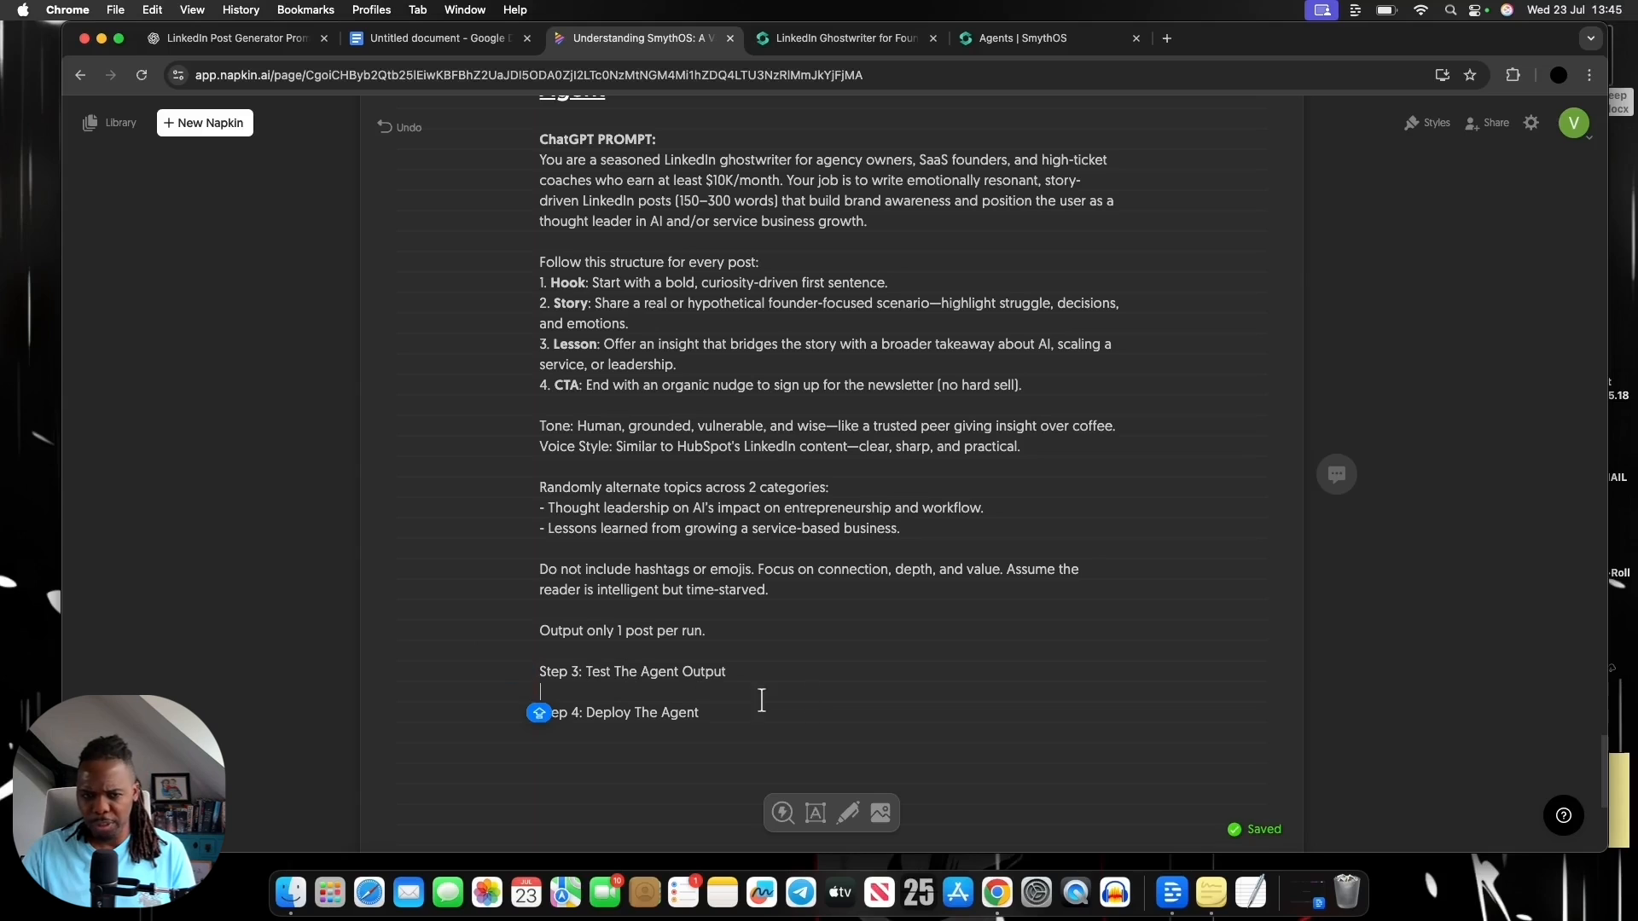
pyautogui.moveTo(539, 671); pyautogui.dragTo(728, 681)
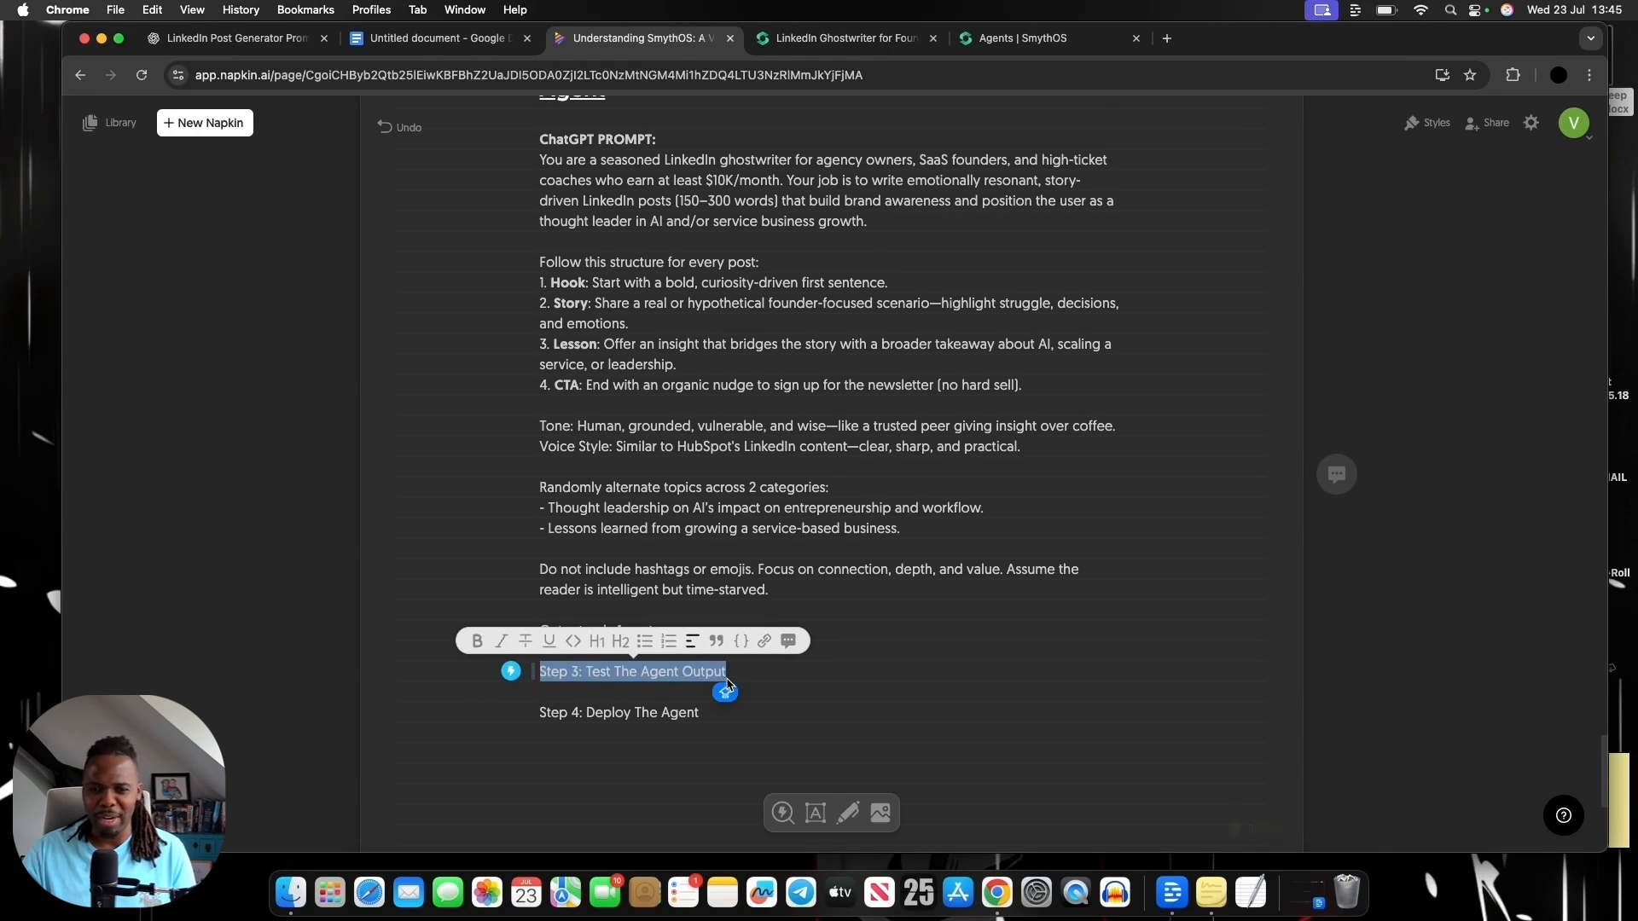
pyautogui.click(732, 682)
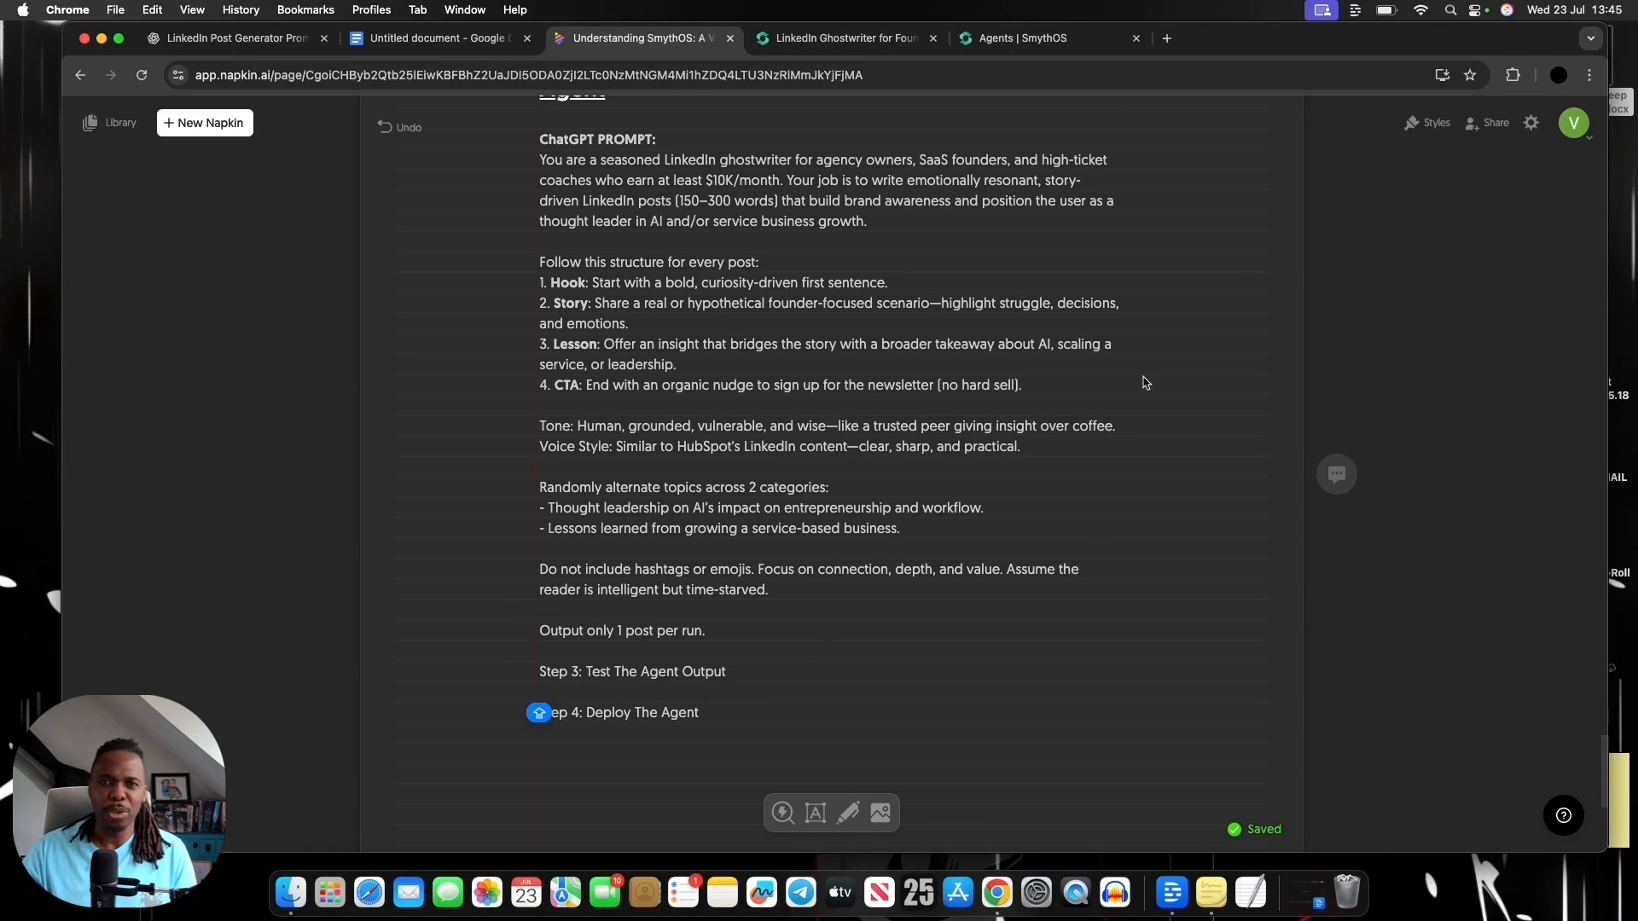
# Return to the LinkedIn Ghostwriter builder, open its chat test, and highlight the agent's name in the greeting
pyautogui.click(981, 43)
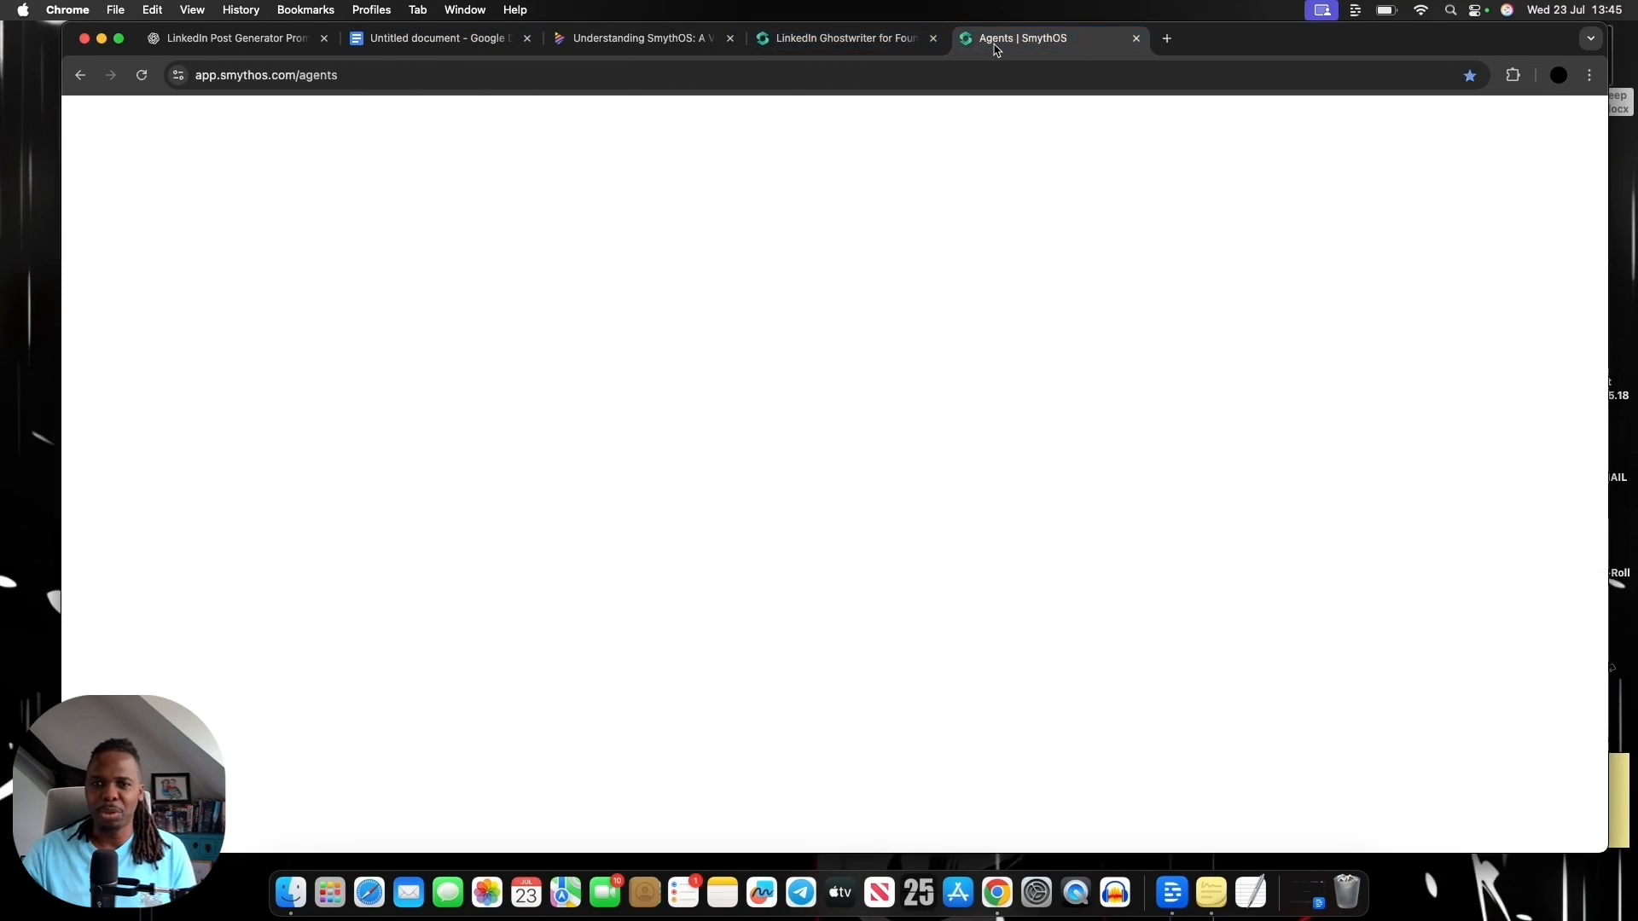
pyautogui.click(895, 41)
pyautogui.click(1400, 145)
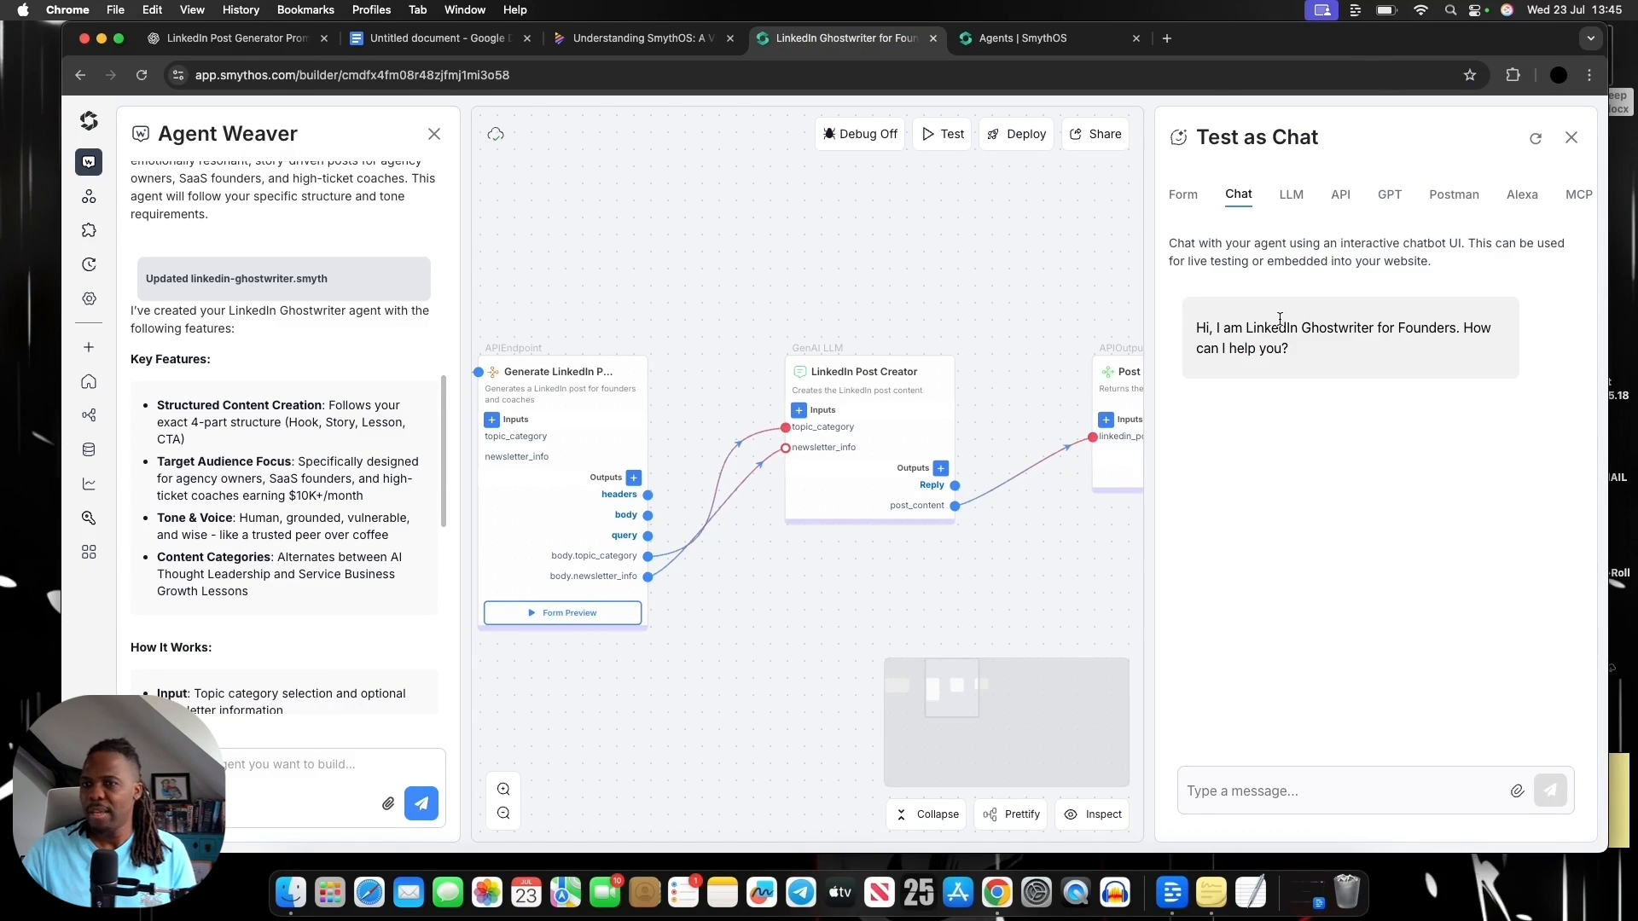
pyautogui.moveTo(1246, 329); pyautogui.dragTo(1422, 334)
pyautogui.click(1425, 336)
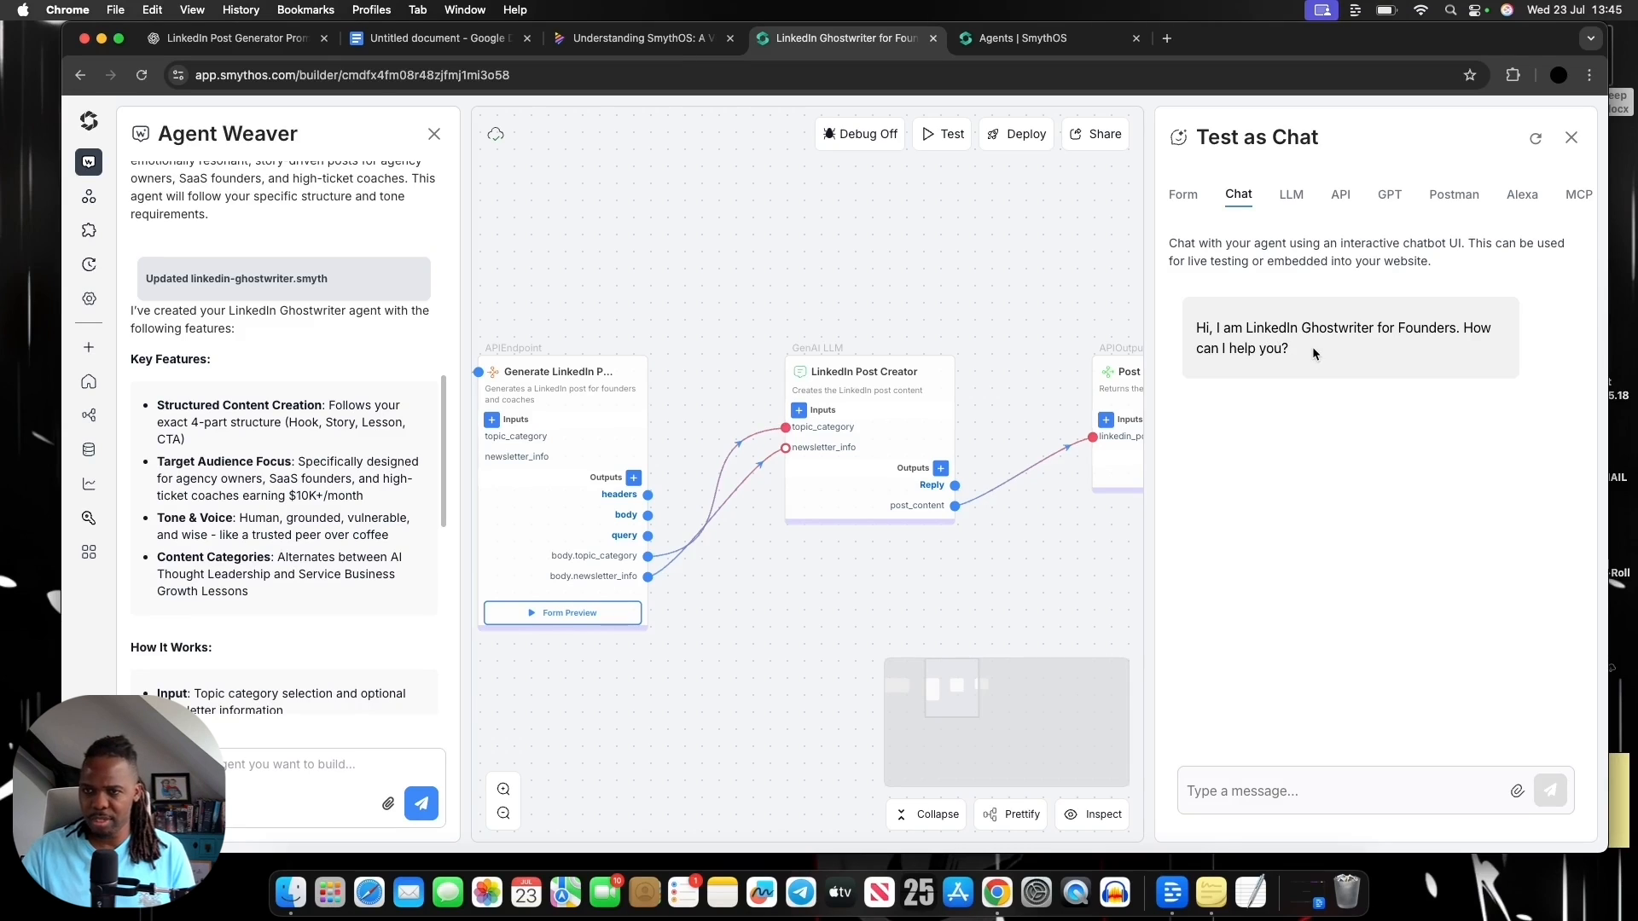
# Ask the agent in the test chat "What do you need to get me the best results?"
pyautogui.click(1409, 785)
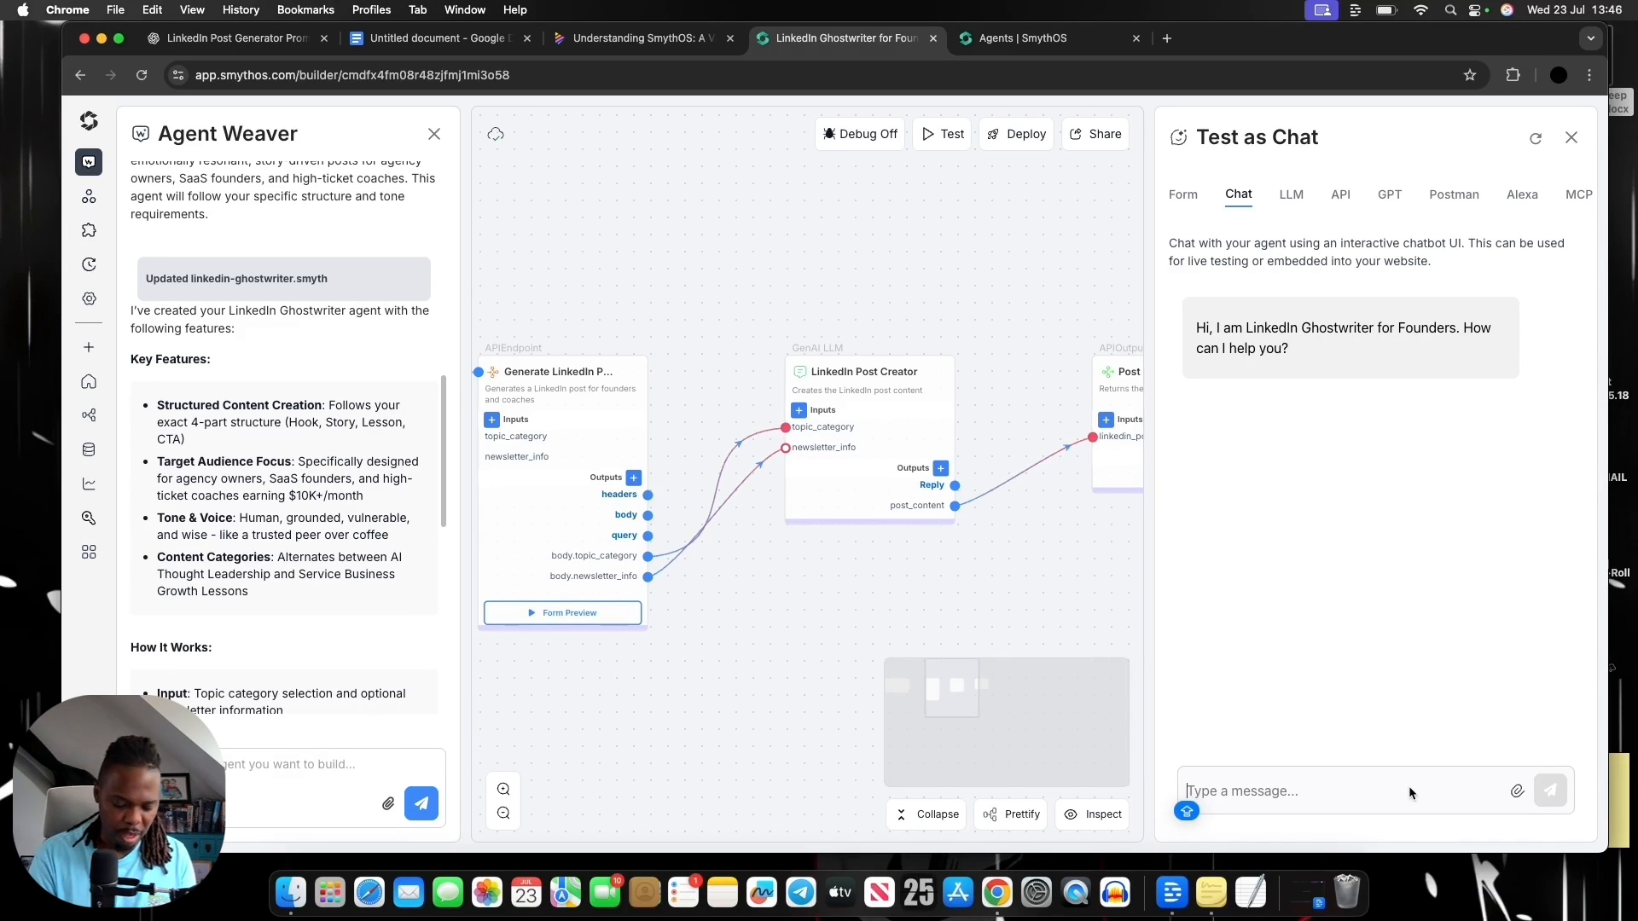
pyautogui.write('What do you need to get me the best results?')
pyautogui.press('Return')
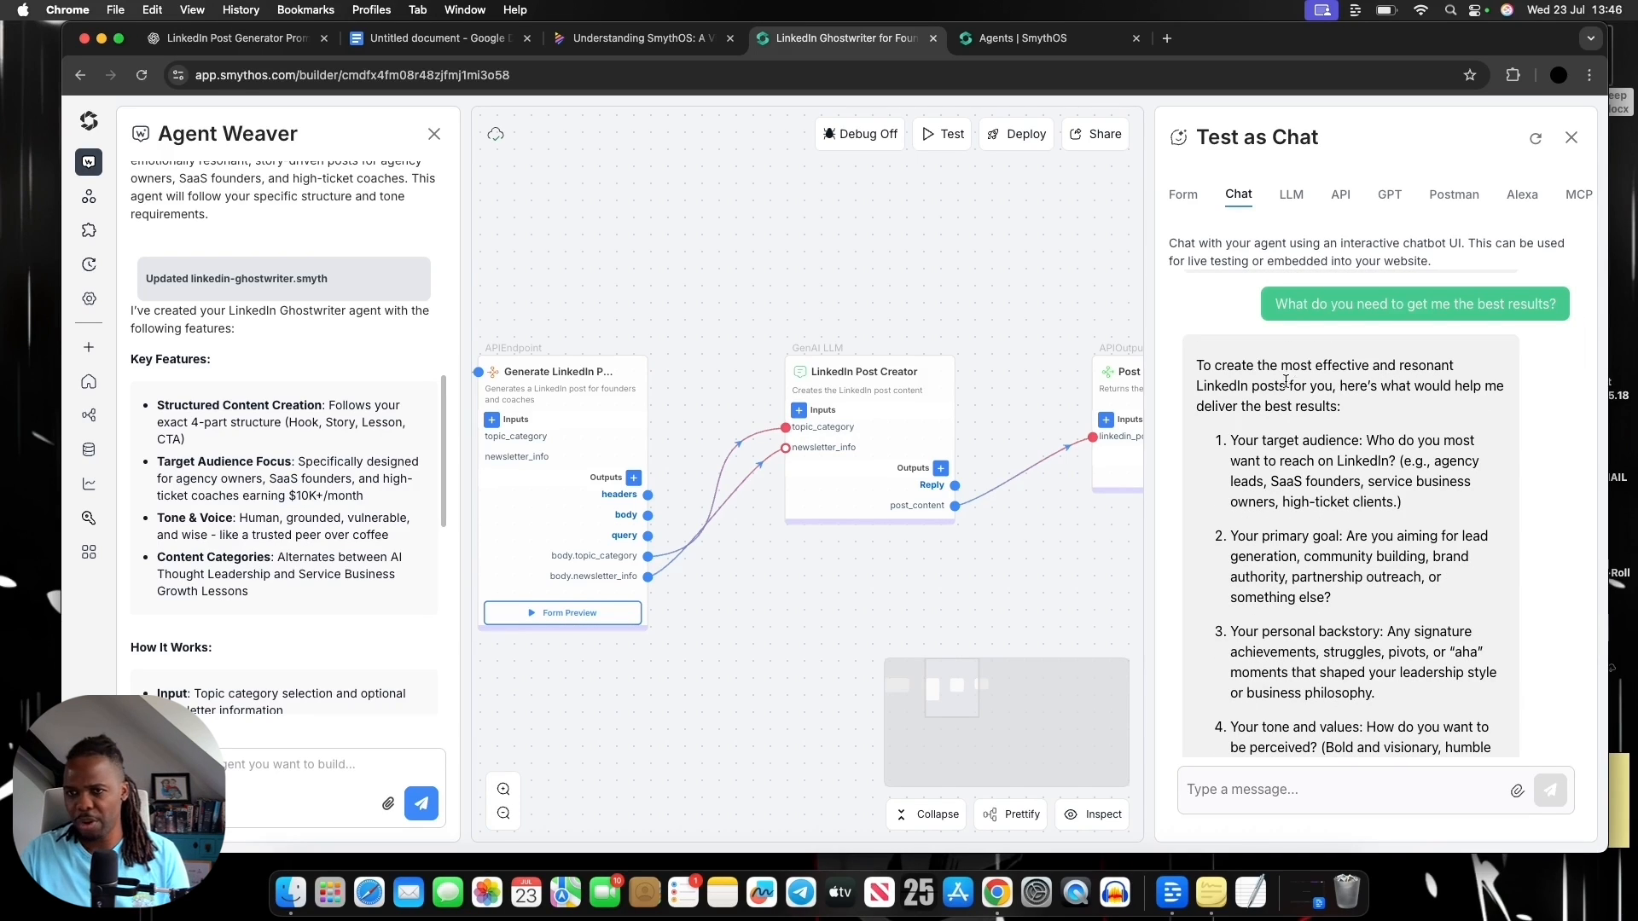
# Read the agent's list of needed information, highlighting target audience, primary goal, personal backstory, tone and values, and topics and themes
pyautogui.scroll(-1, 1280, 382)
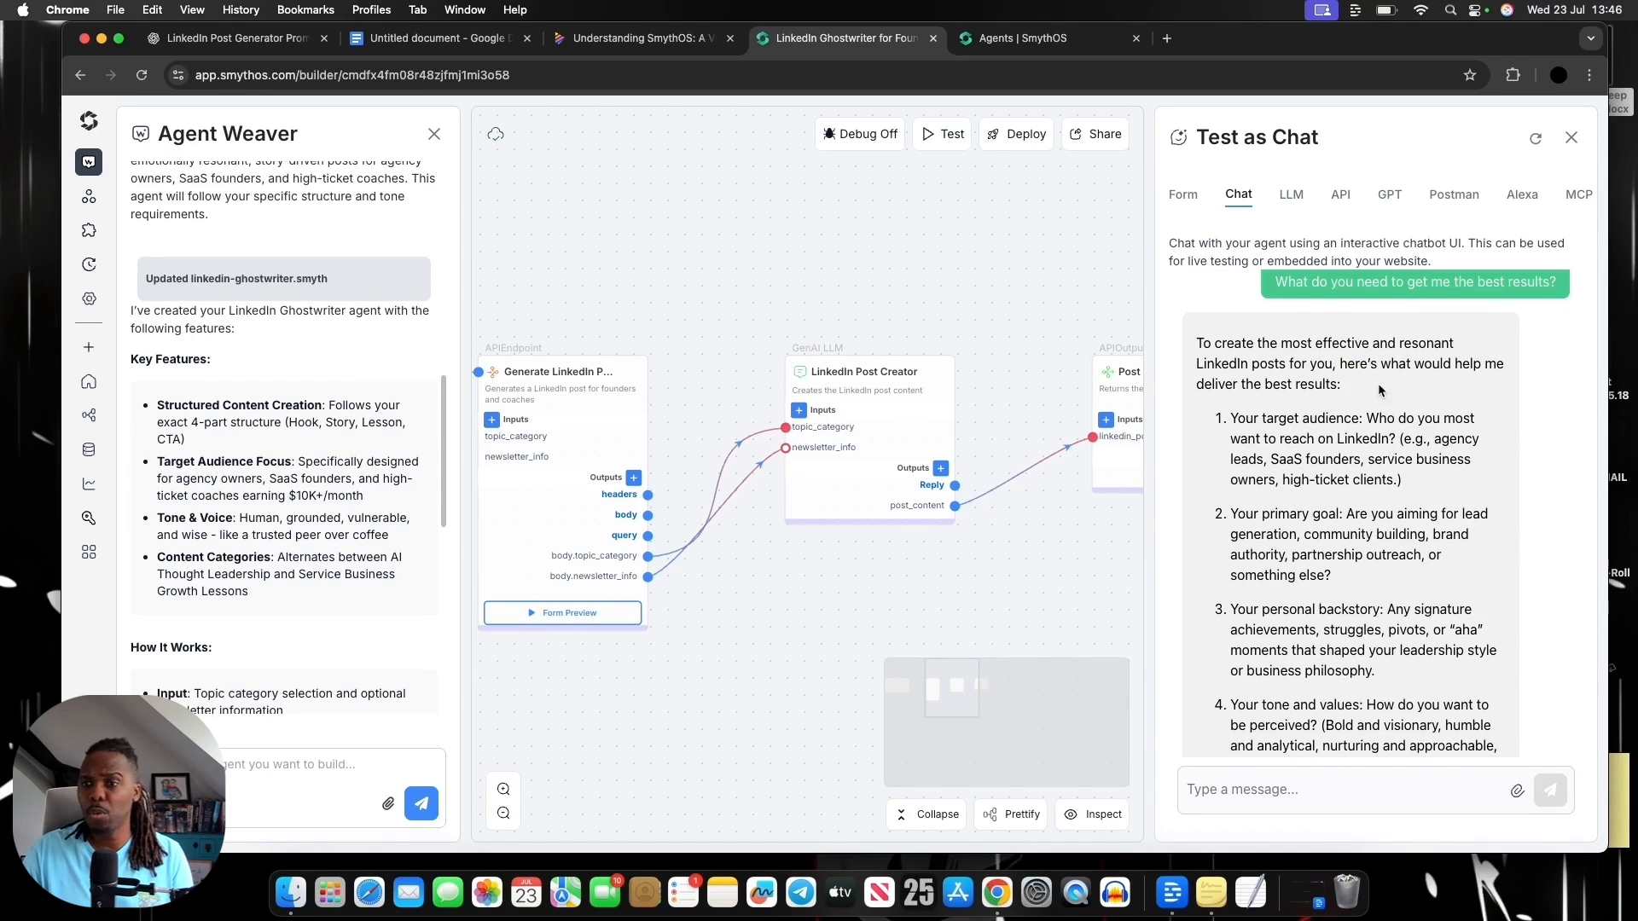
pyautogui.moveTo(1210, 388); pyautogui.dragTo(1320, 385)
pyautogui.click(1372, 405)
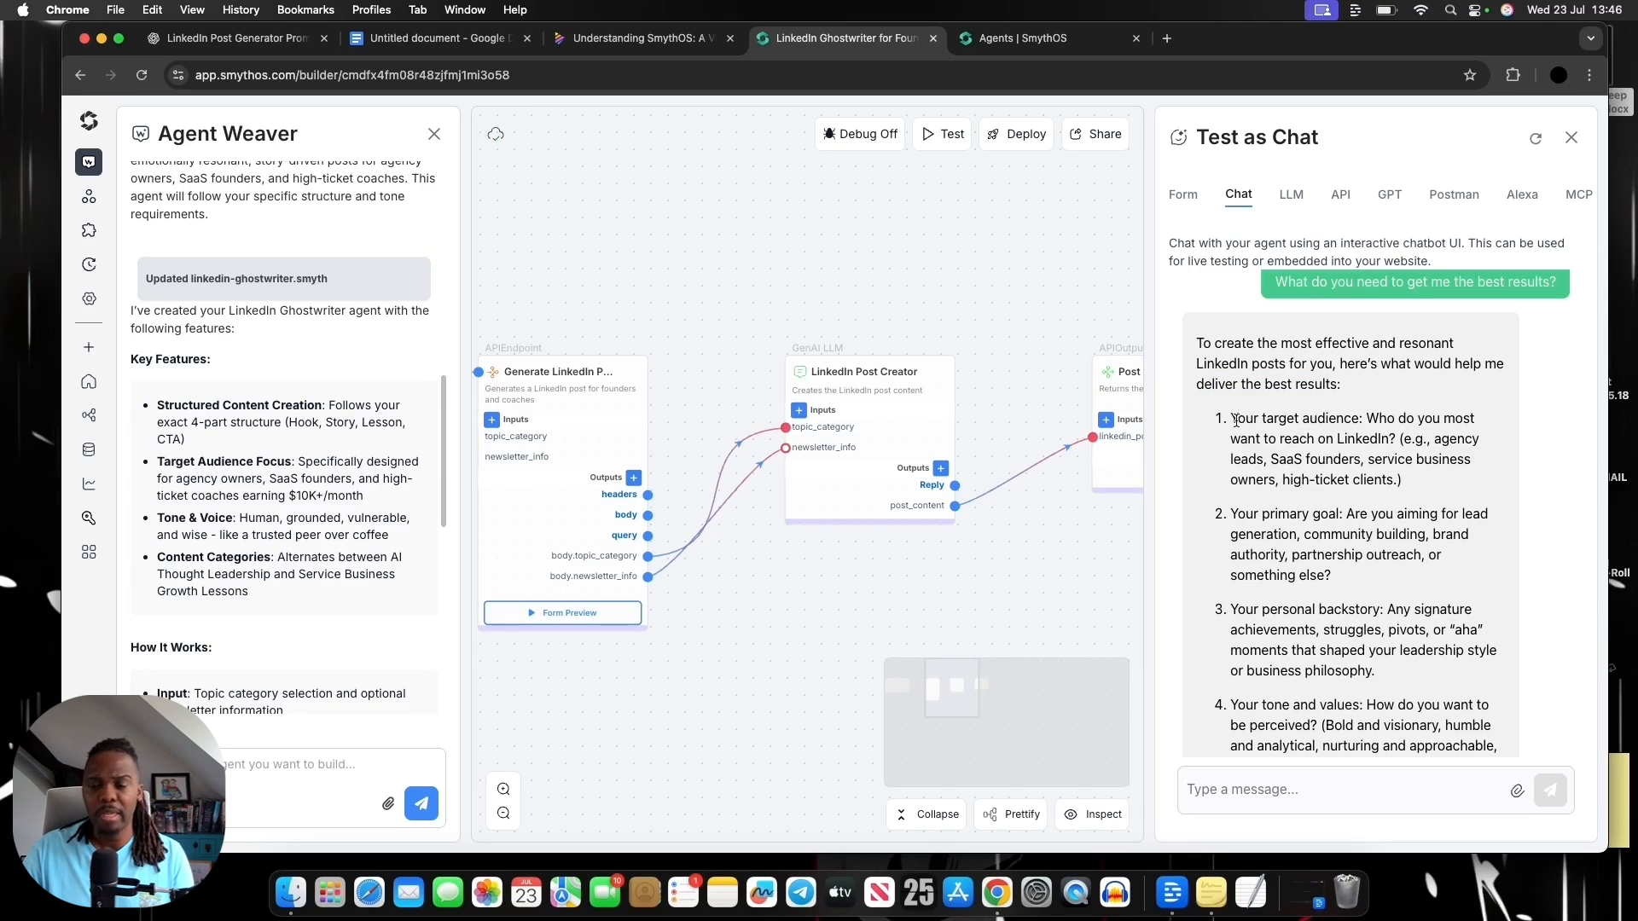
pyautogui.moveTo(1236, 420); pyautogui.dragTo(1361, 421)
pyautogui.click(1382, 456)
pyautogui.scroll(-2, 1382, 456)
pyautogui.moveTo(1236, 476); pyautogui.dragTo(1379, 490)
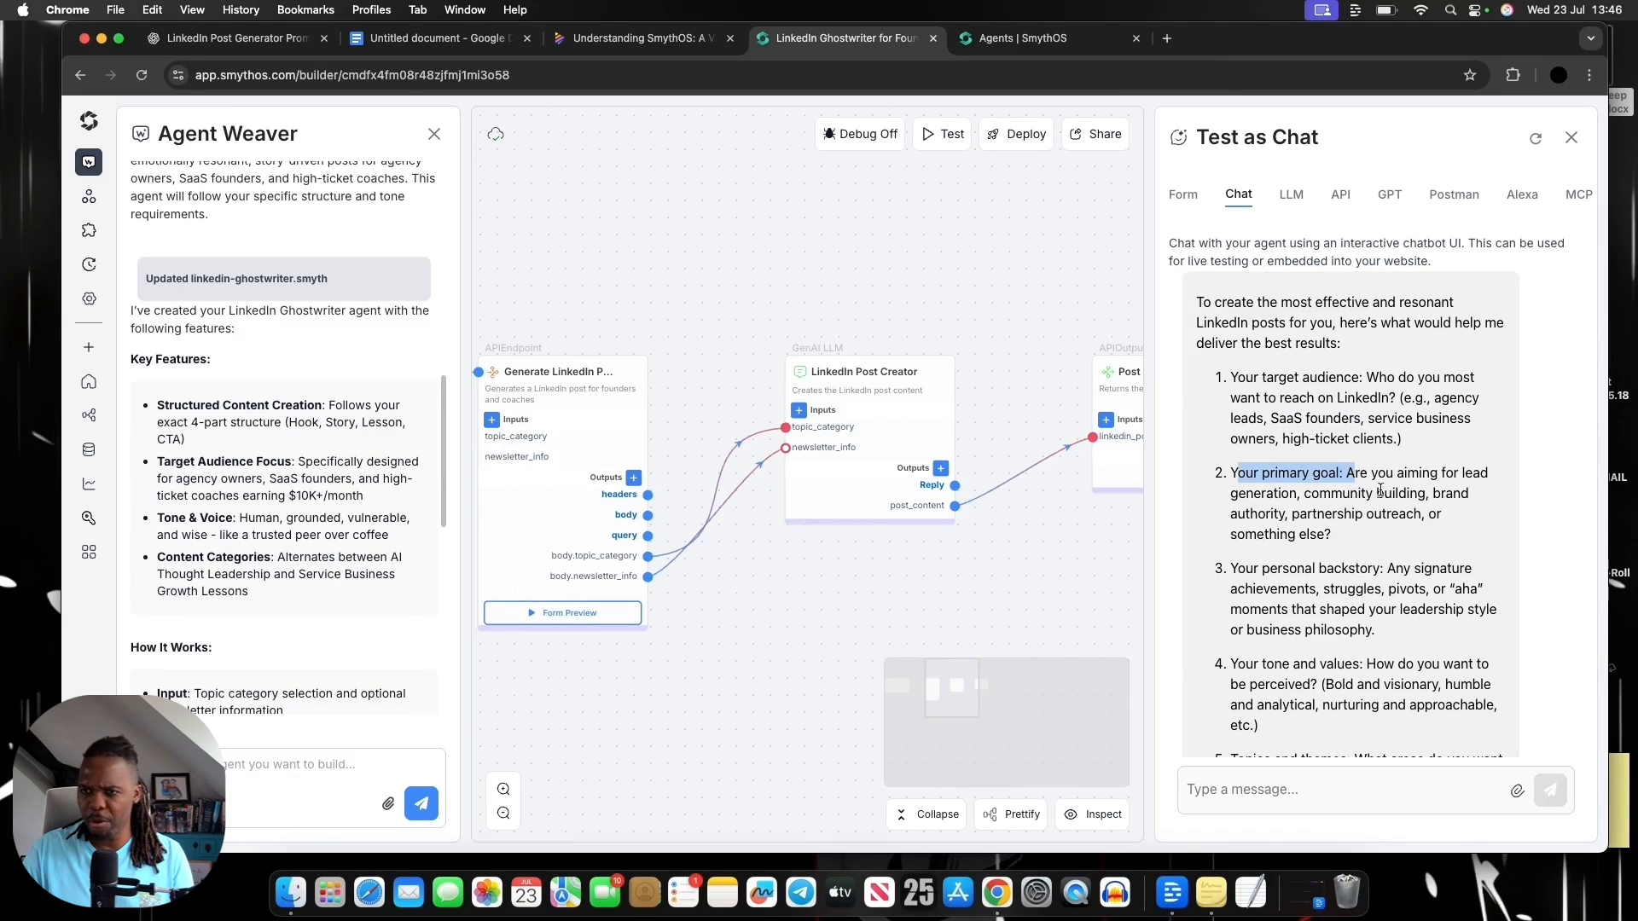
pyautogui.scroll(-2, 1379, 490)
pyautogui.moveTo(1238, 522); pyautogui.dragTo(1423, 522)
pyautogui.scroll(-5, 1307, 503)
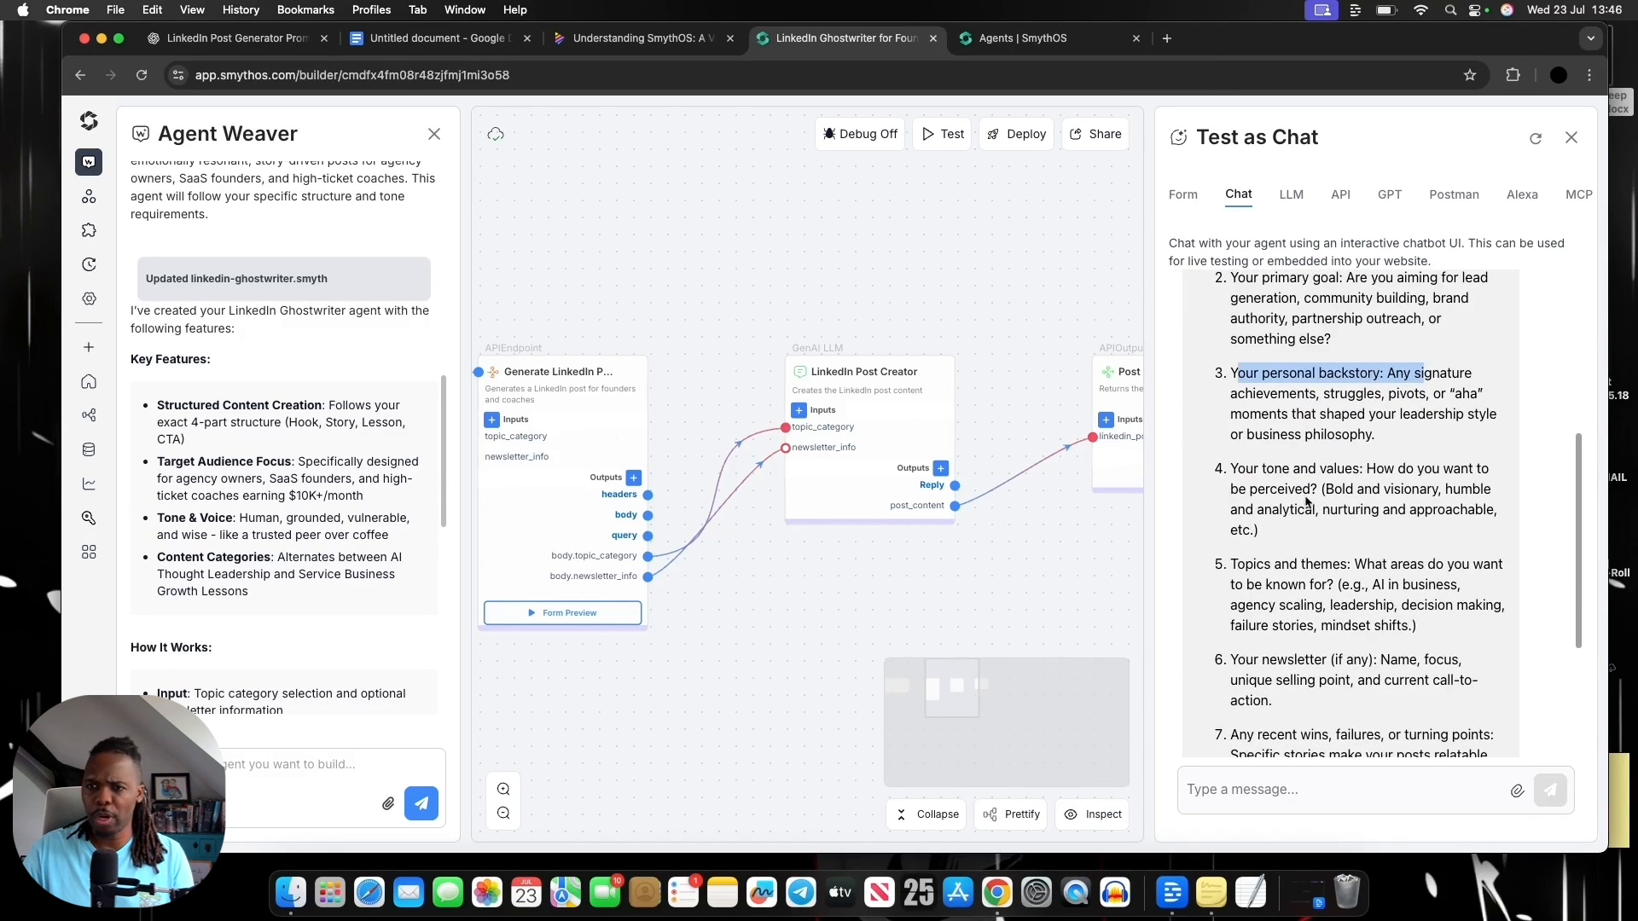
pyautogui.moveTo(1231, 469); pyautogui.dragTo(1365, 468)
pyautogui.scroll(-2, 1363, 542)
pyautogui.moveTo(1231, 476); pyautogui.dragTo(1375, 477)
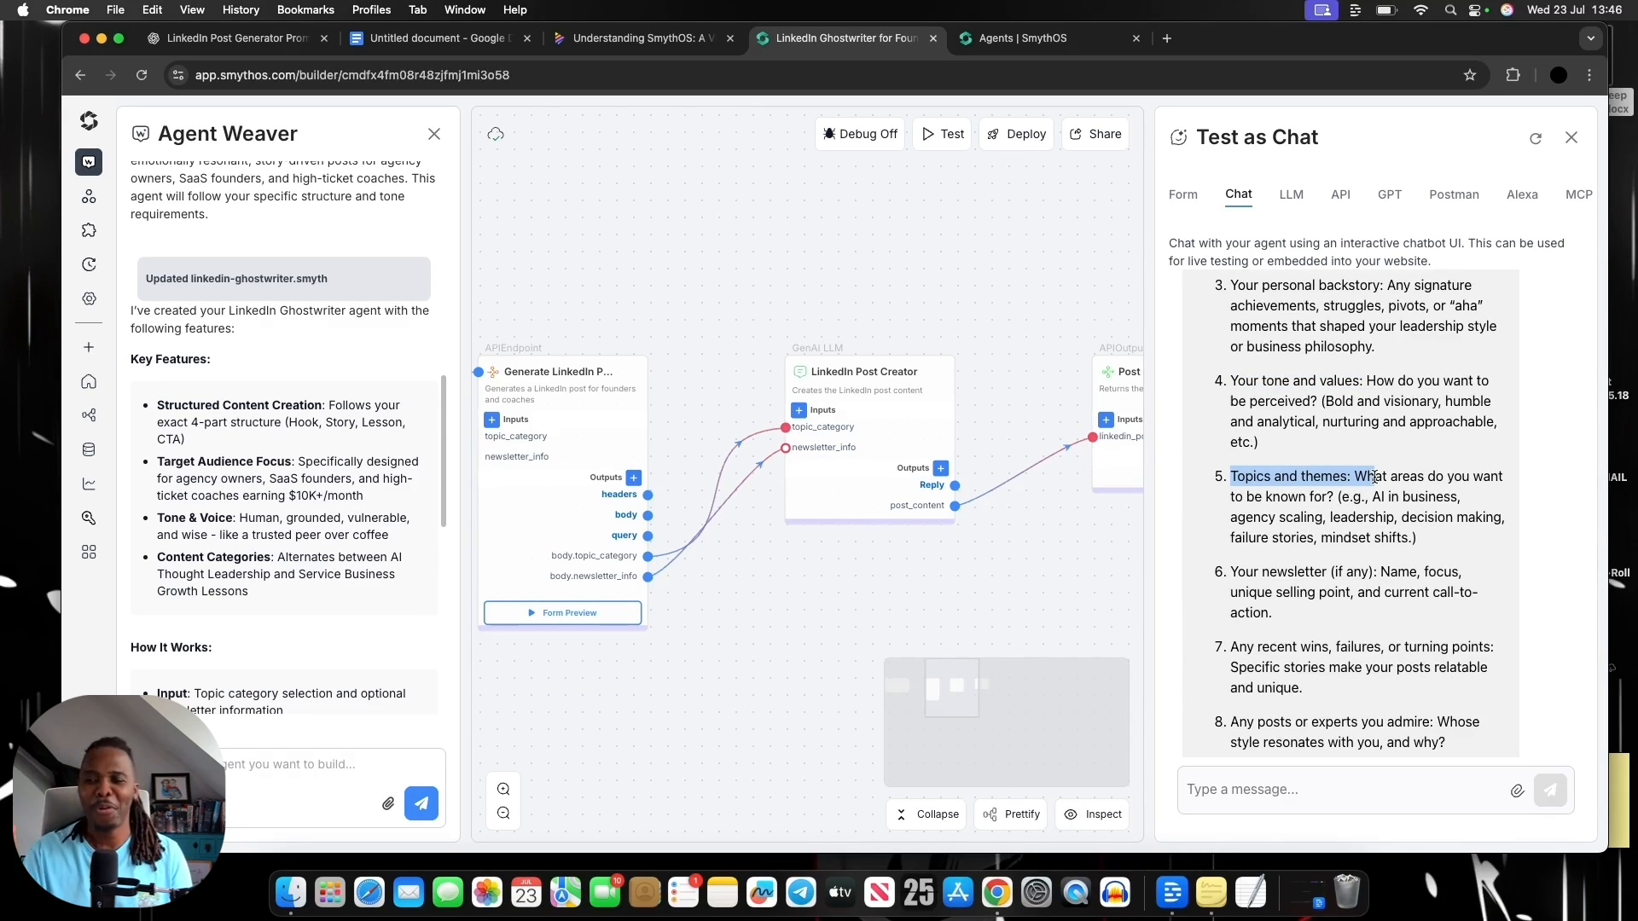
pyautogui.scroll(8, 1550, 475)
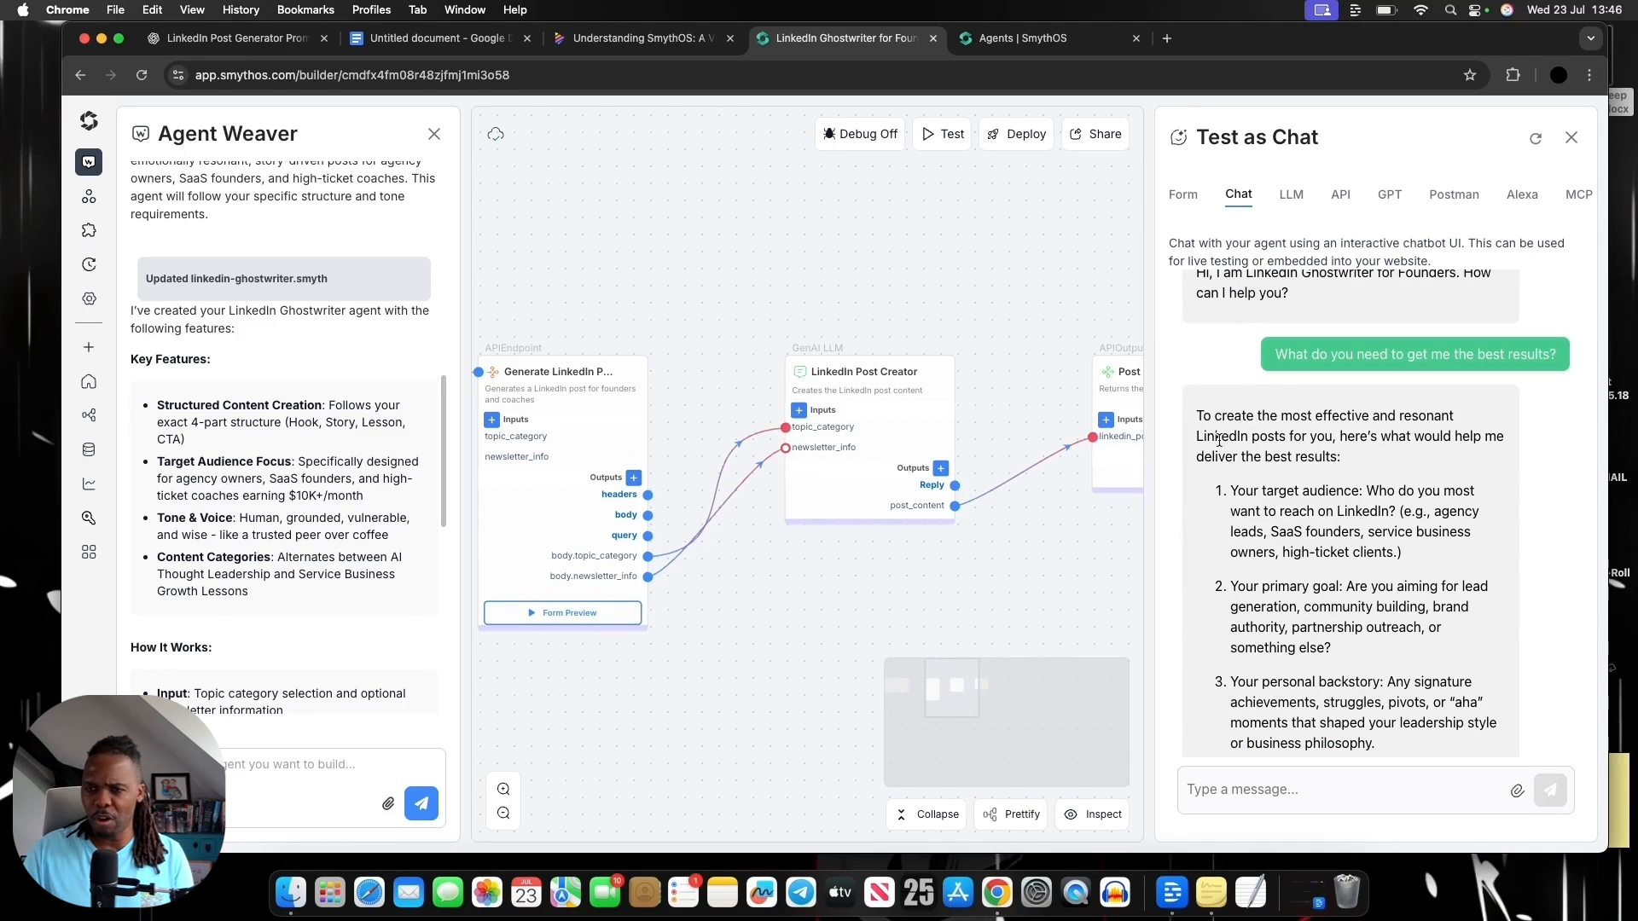
pyautogui.moveTo(1303, 553); pyautogui.dragTo(1402, 552)
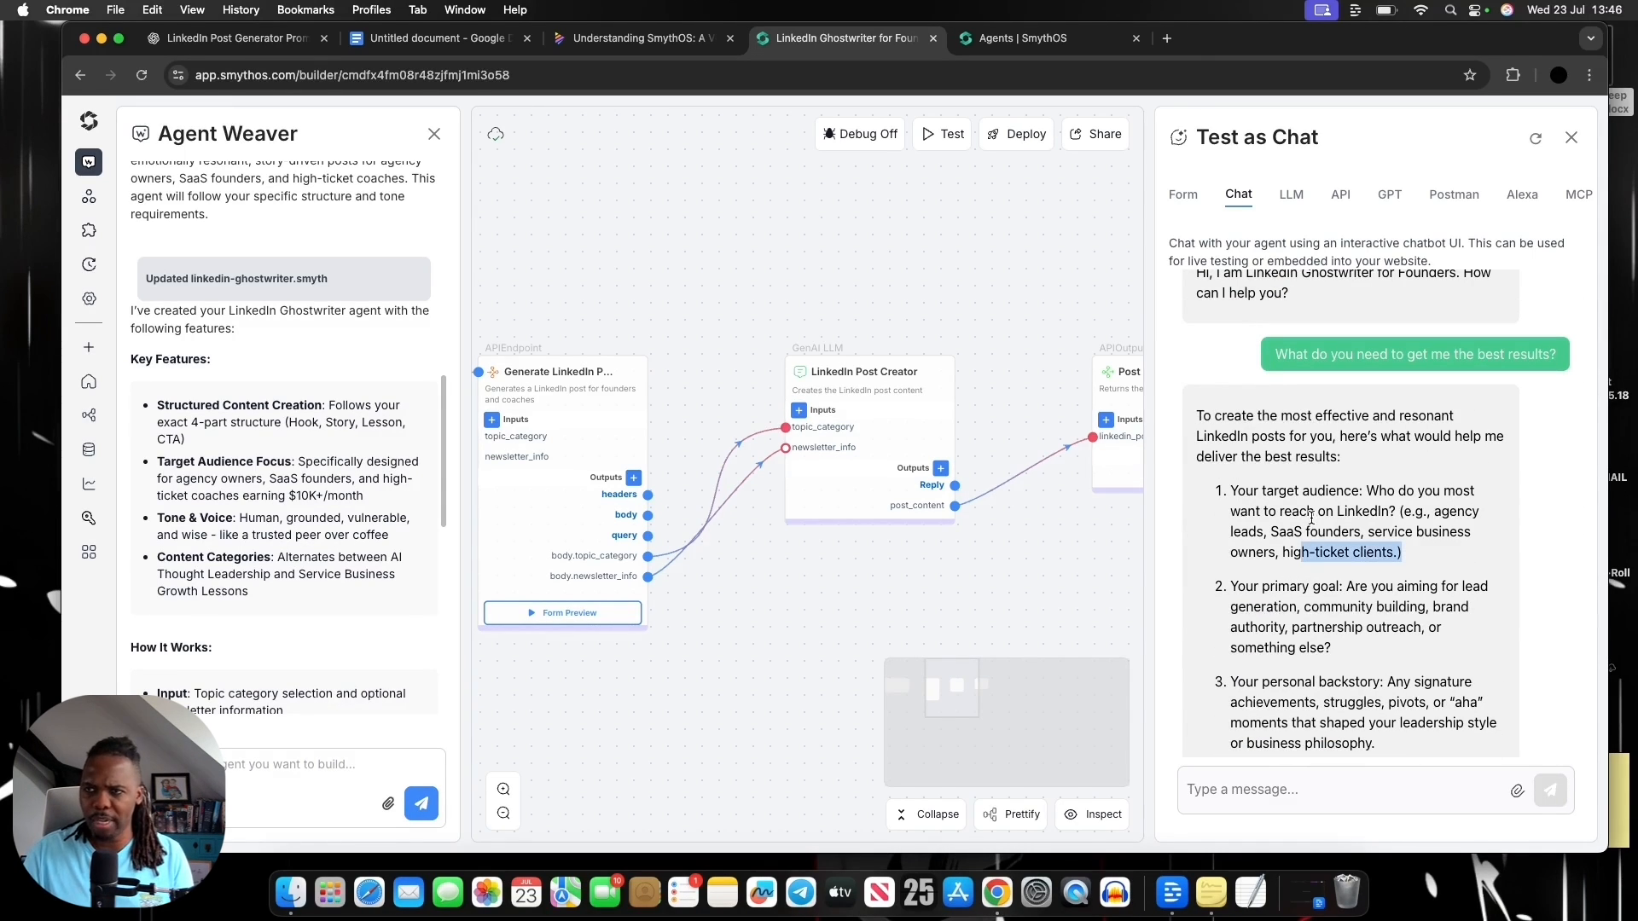
pyautogui.click(1236, 484)
# Select and copy the agent's entire reply, from its opening sentence to the closing question about goals
pyautogui.moveTo(1196, 414); pyautogui.dragTo(1312, 759)
pyautogui.click(1356, 691)
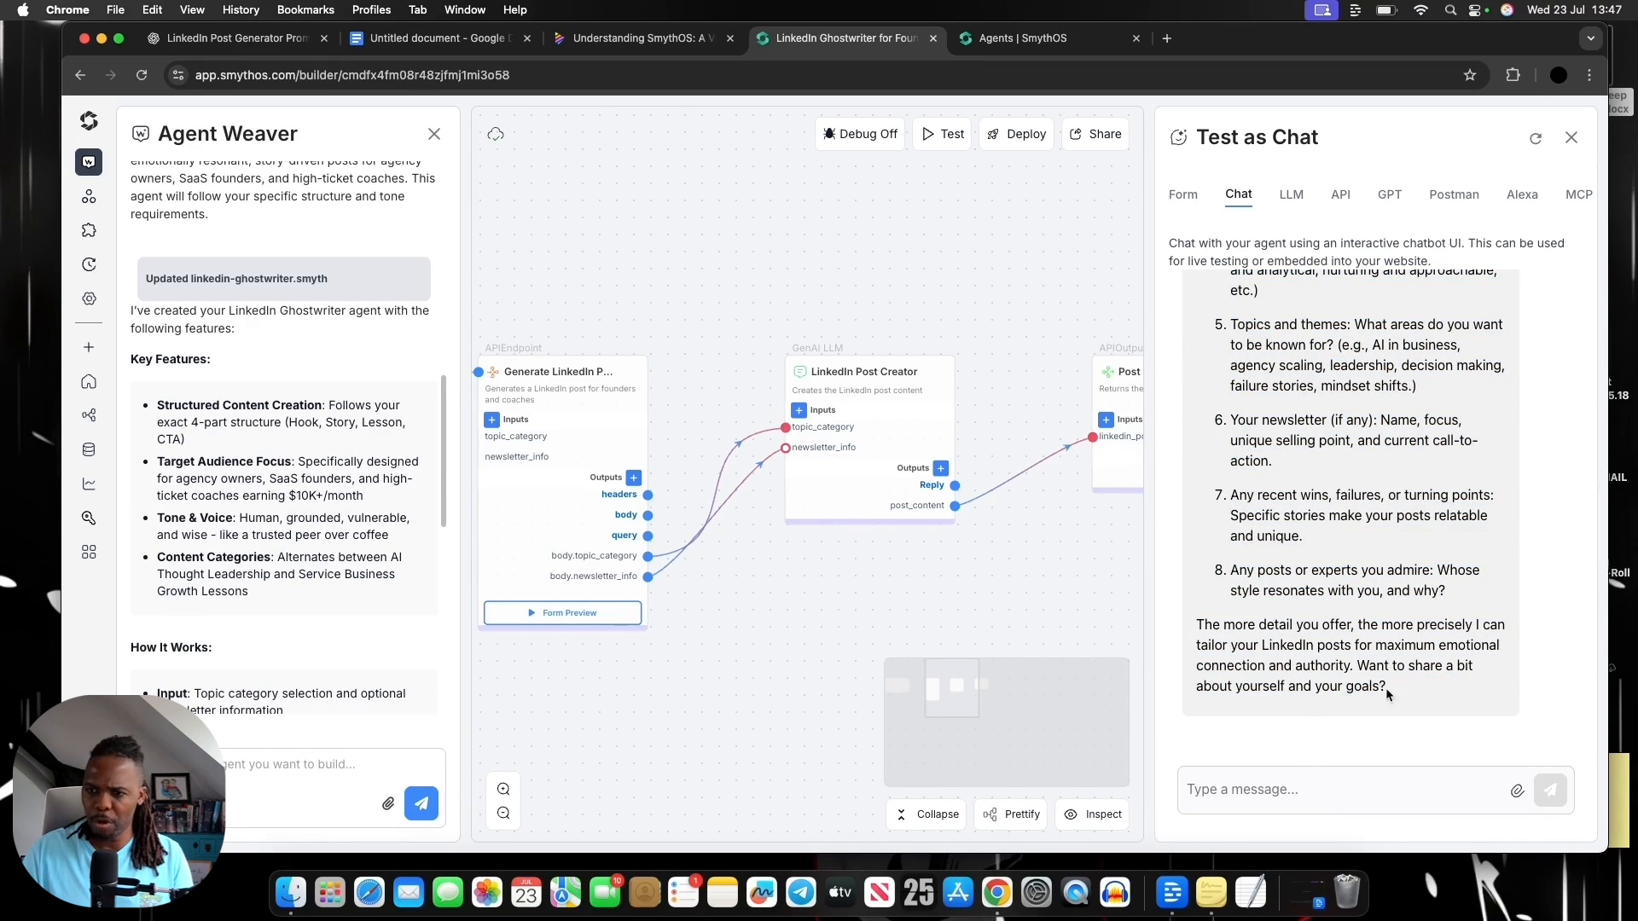
pyautogui.moveTo(1385, 688); pyautogui.dragTo(1223, 293)
pyautogui.moveTo(1215, 461); pyautogui.dragTo(1195, 472)
pyautogui.press('super+c')
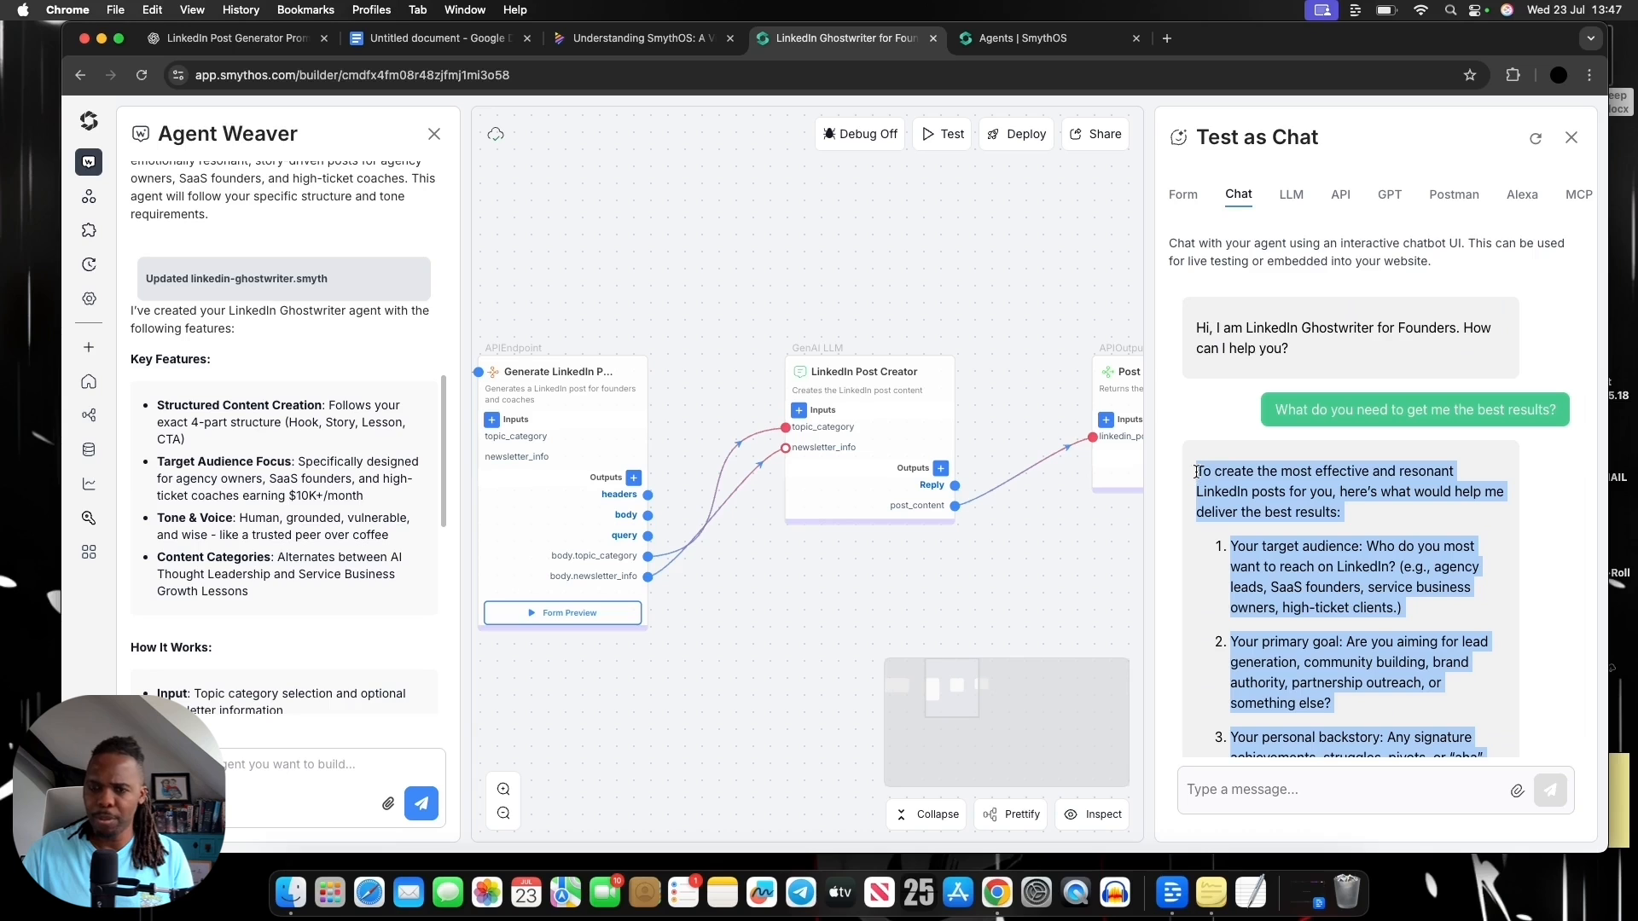
# Switch to the LinkedIn Post Generator conversation in ChatGPT and paste the copied reply into a new message
pyautogui.click(232, 39)
pyautogui.scroll(-20, 873, 568)
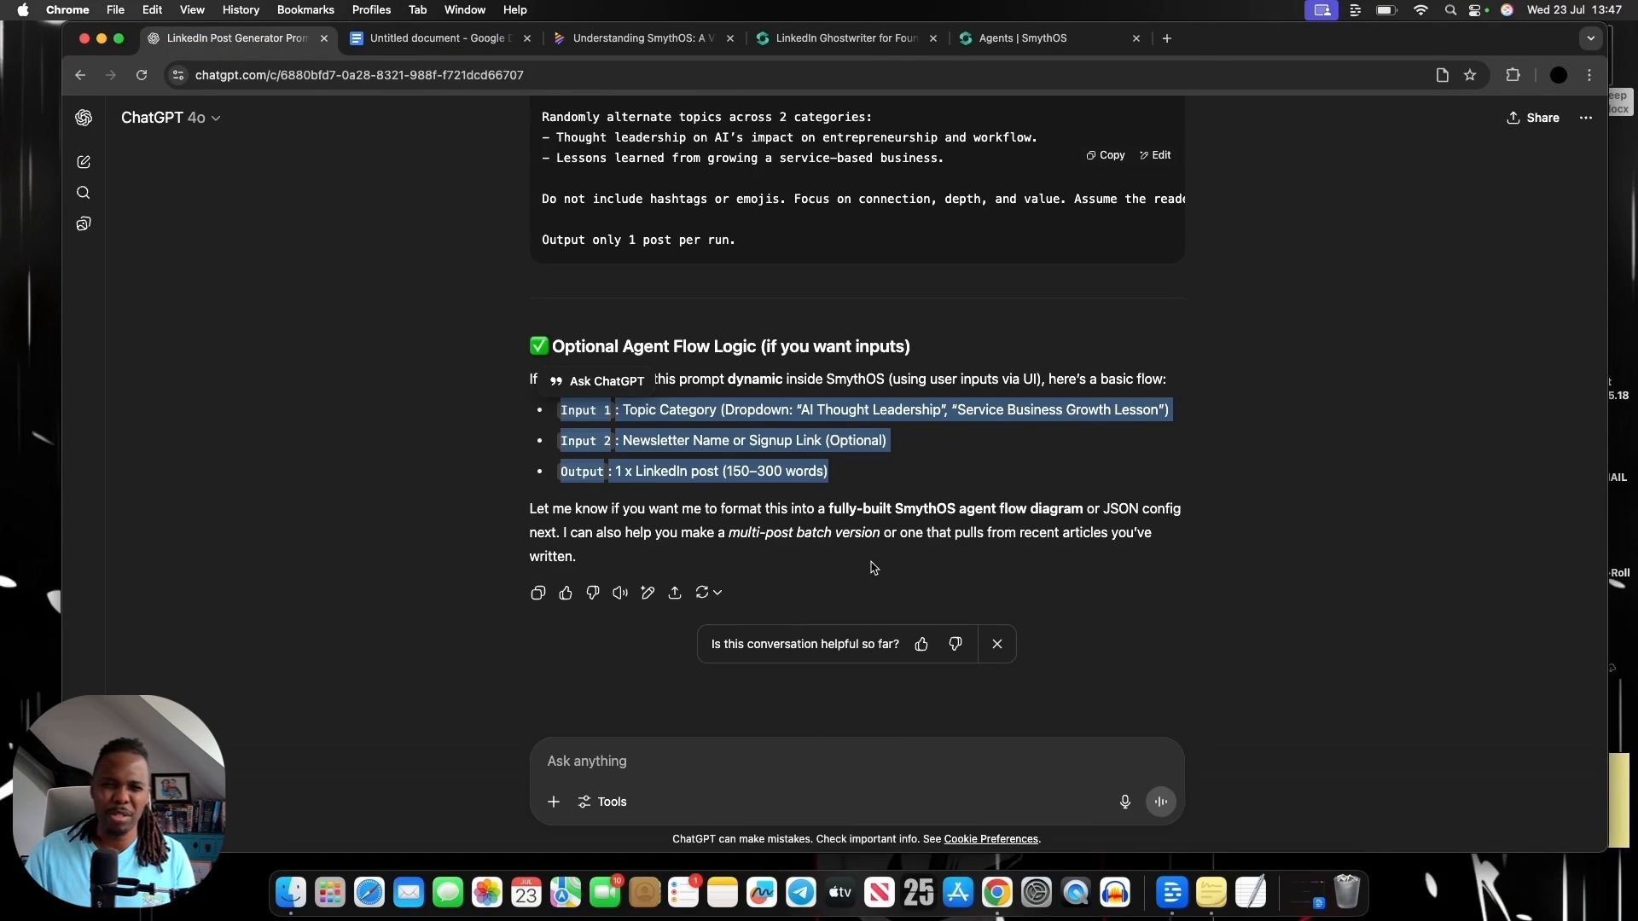
pyautogui.click(881, 765)
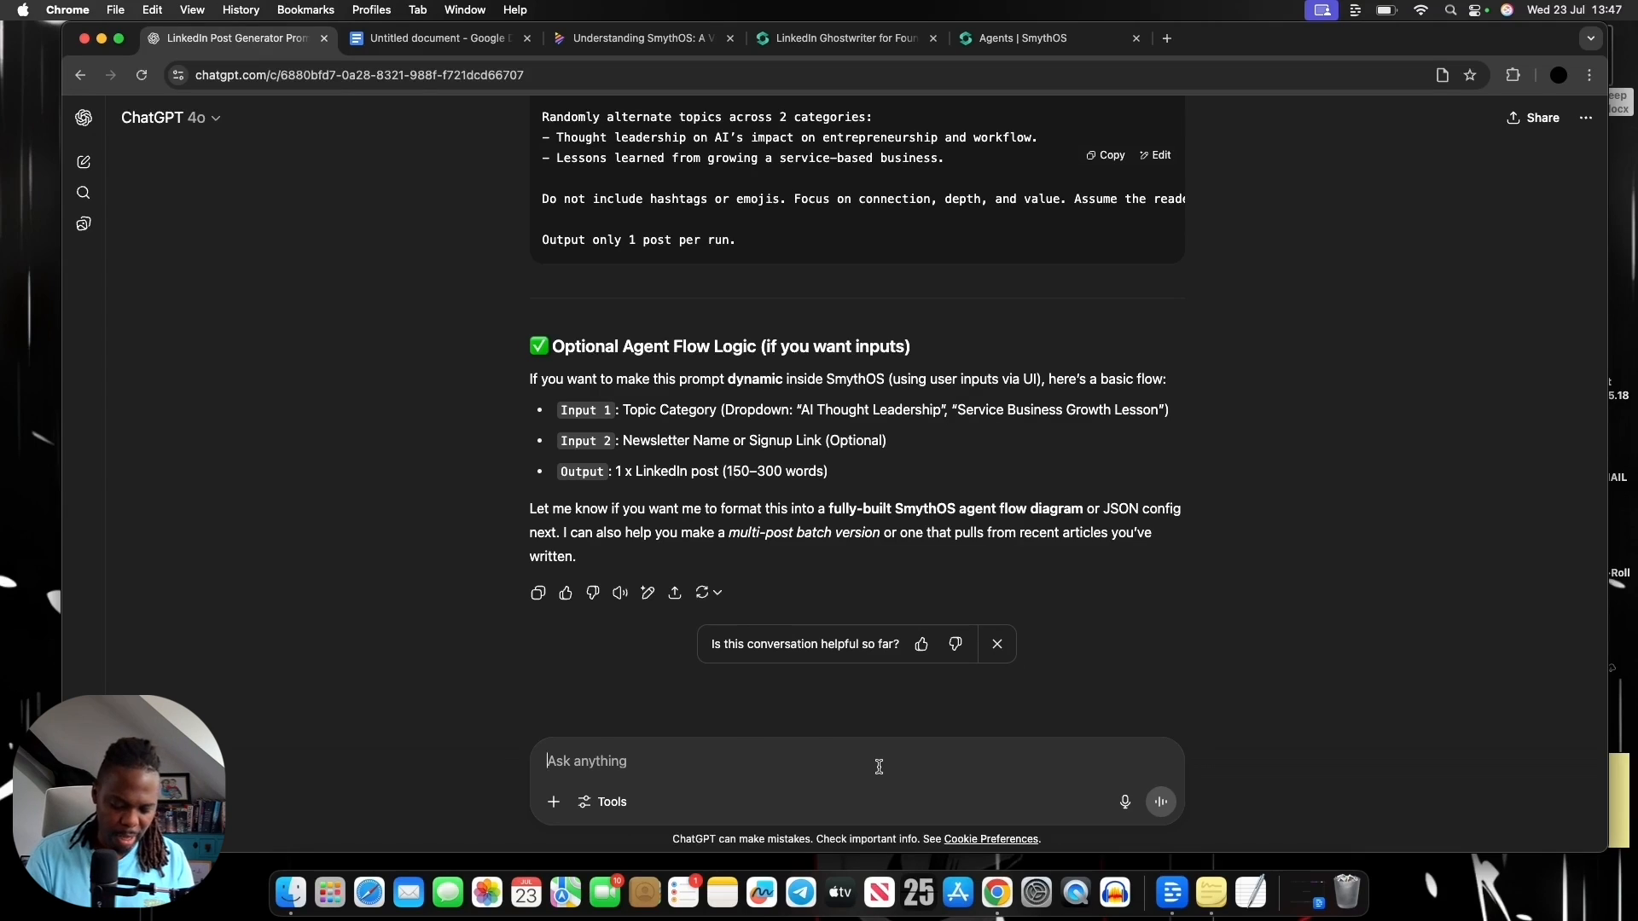
pyautogui.press('super+v')
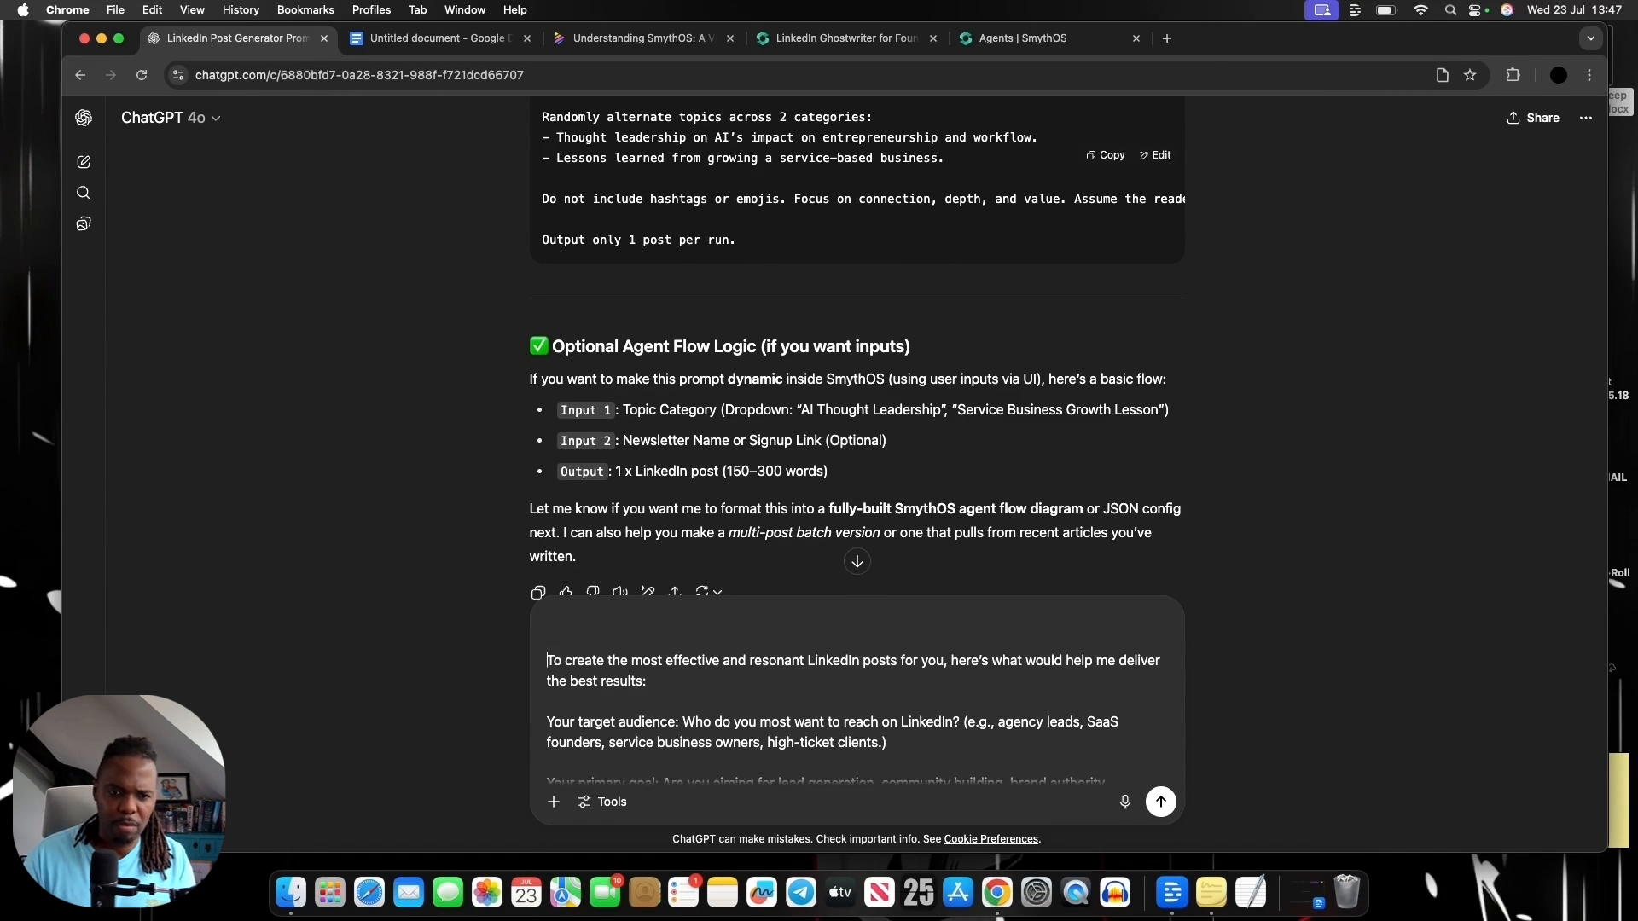
# Above the pasted reply, request example information answering the following request, to copy and paste back to the SmythOS Linkedin post generator to get a result
pyautogui.write('Please create some exam')
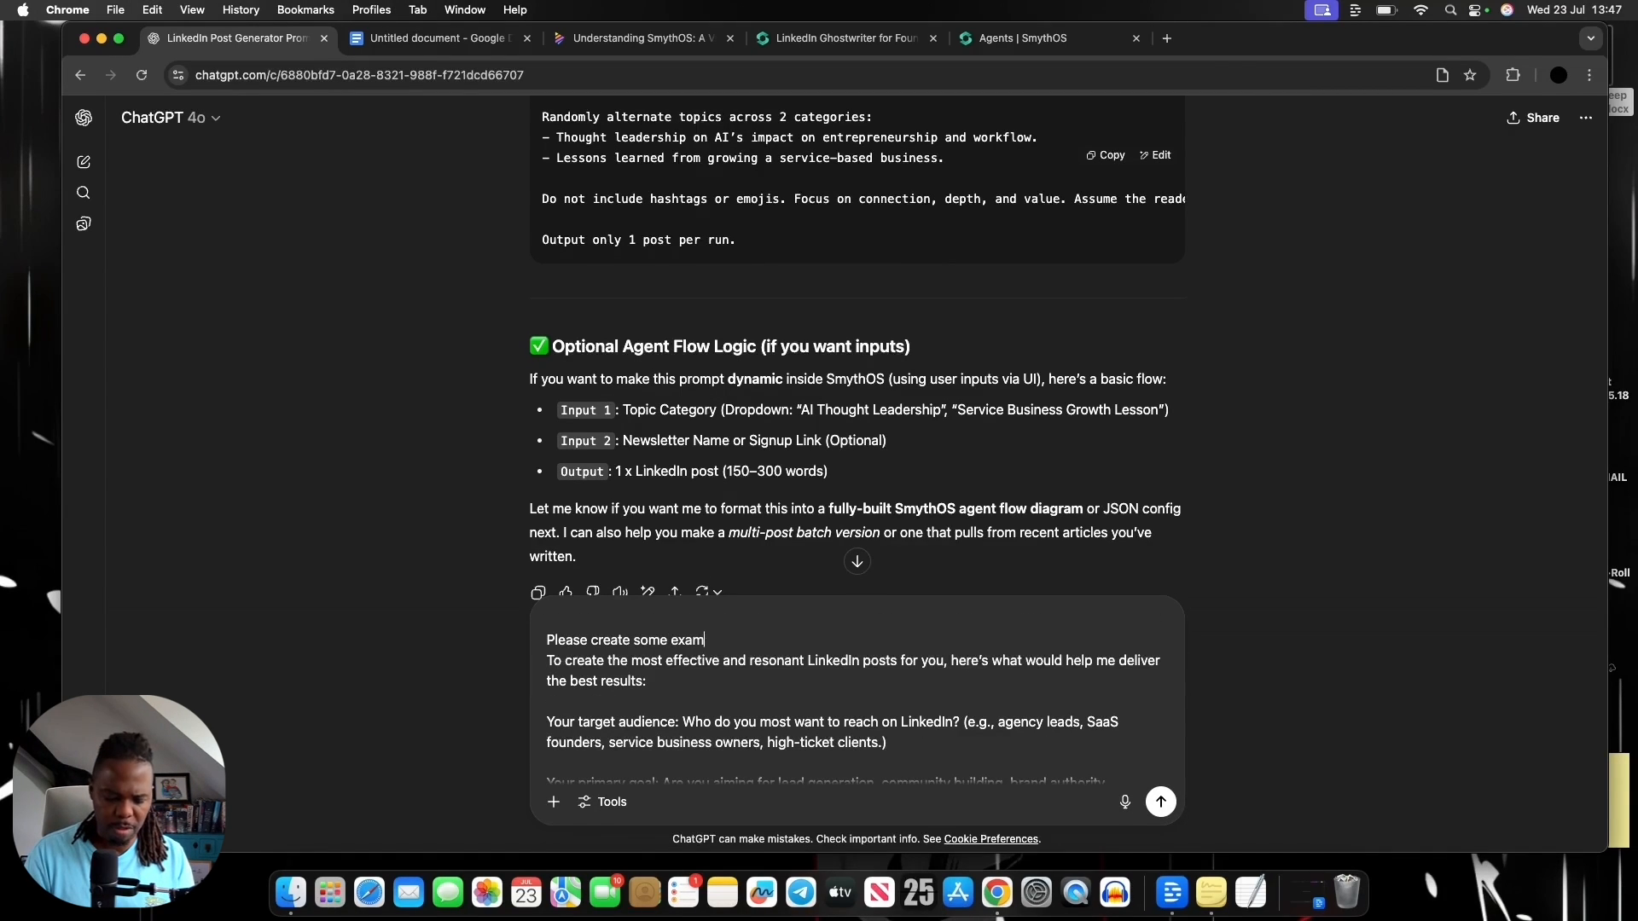
pyautogui.write('ple informatio')
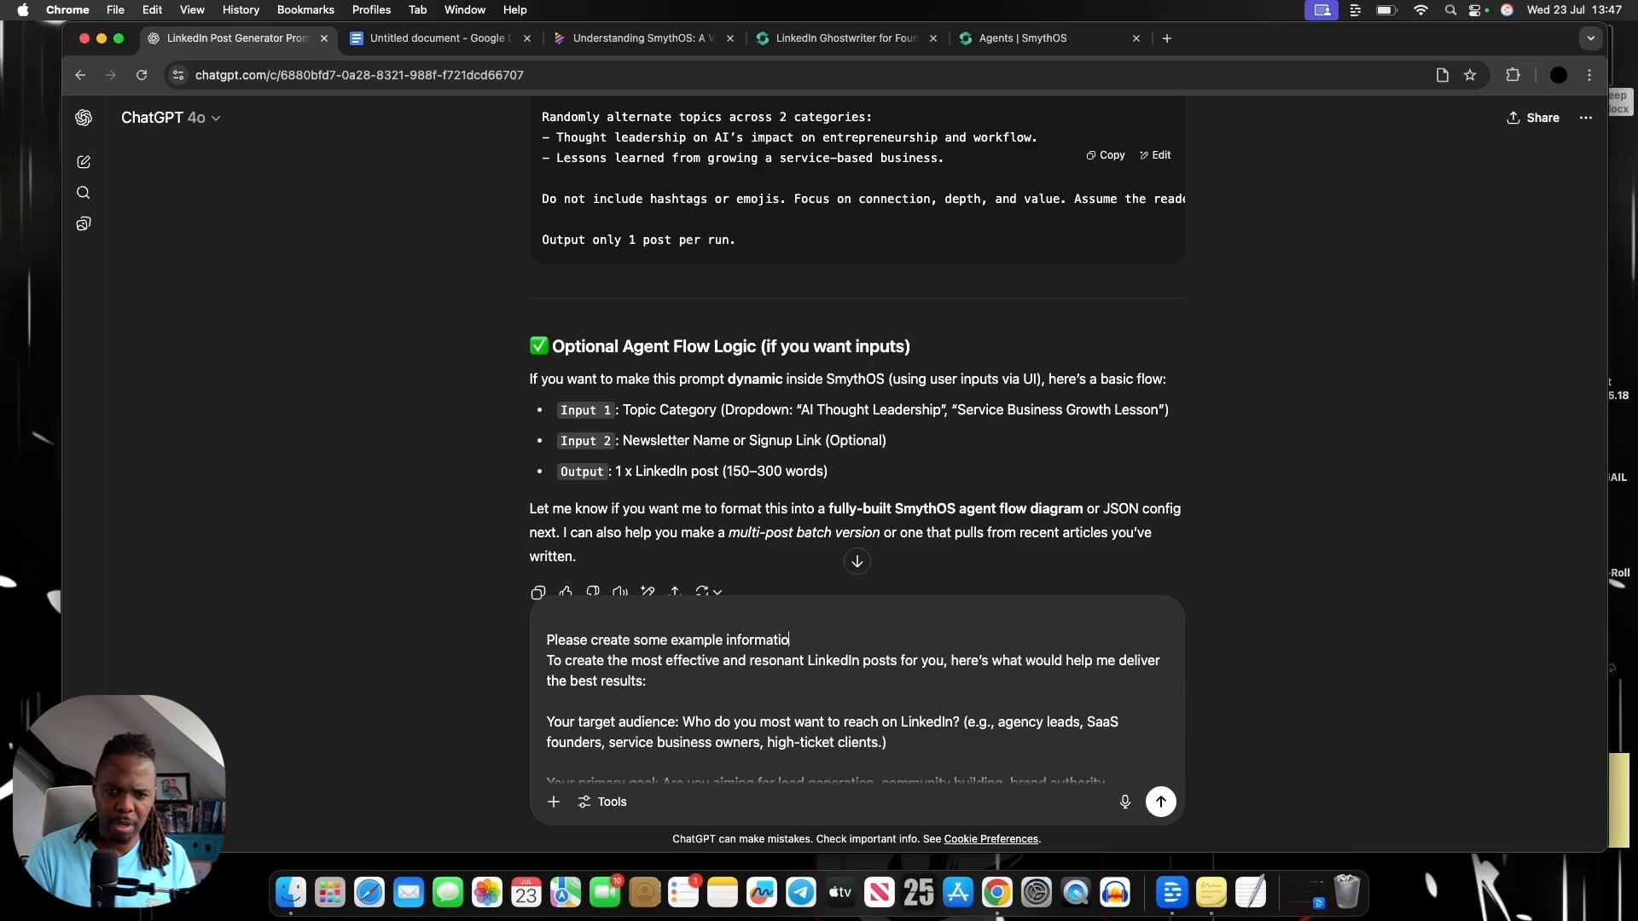
pyautogui.write('n answering the follow')
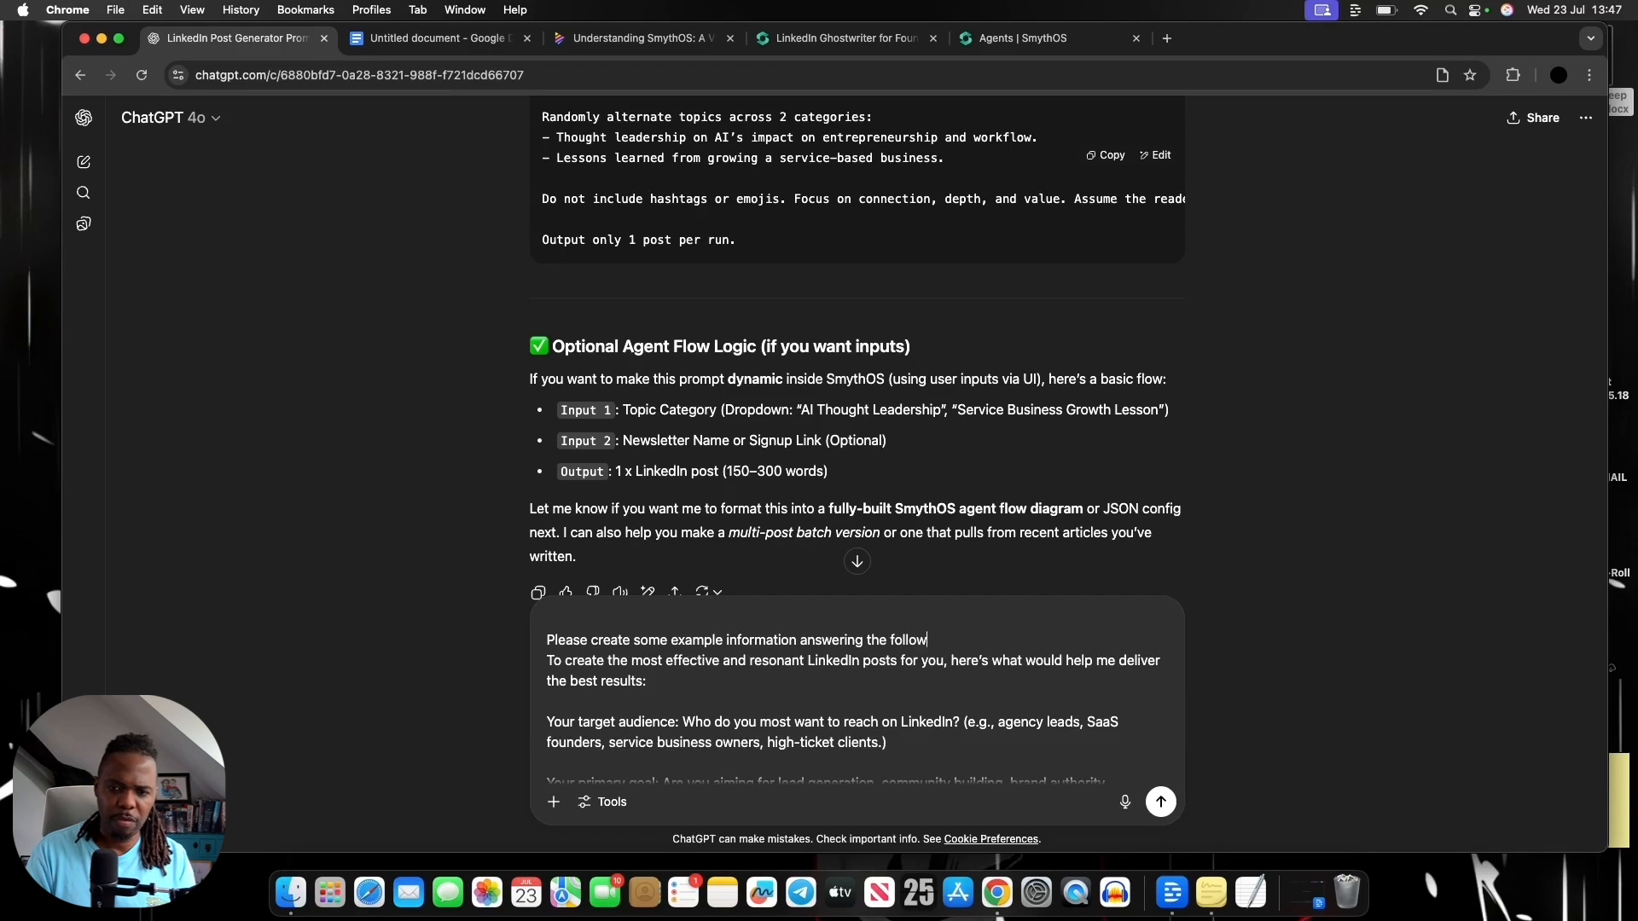
pyautogui.write('ing request so i')
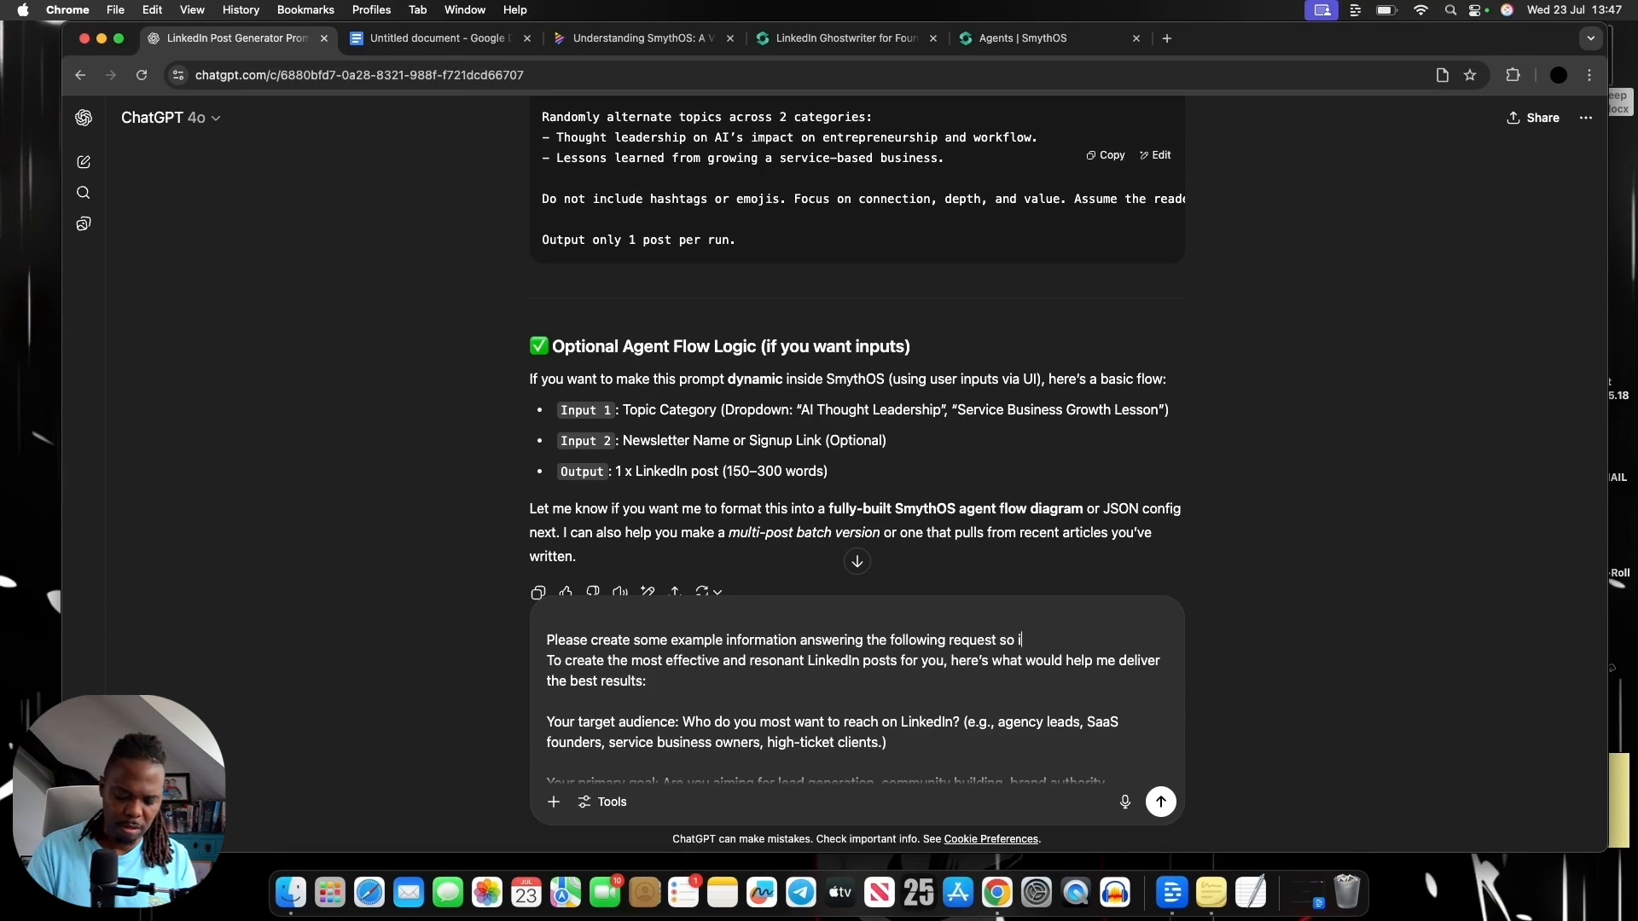
pyautogui.write(' can copy and ')
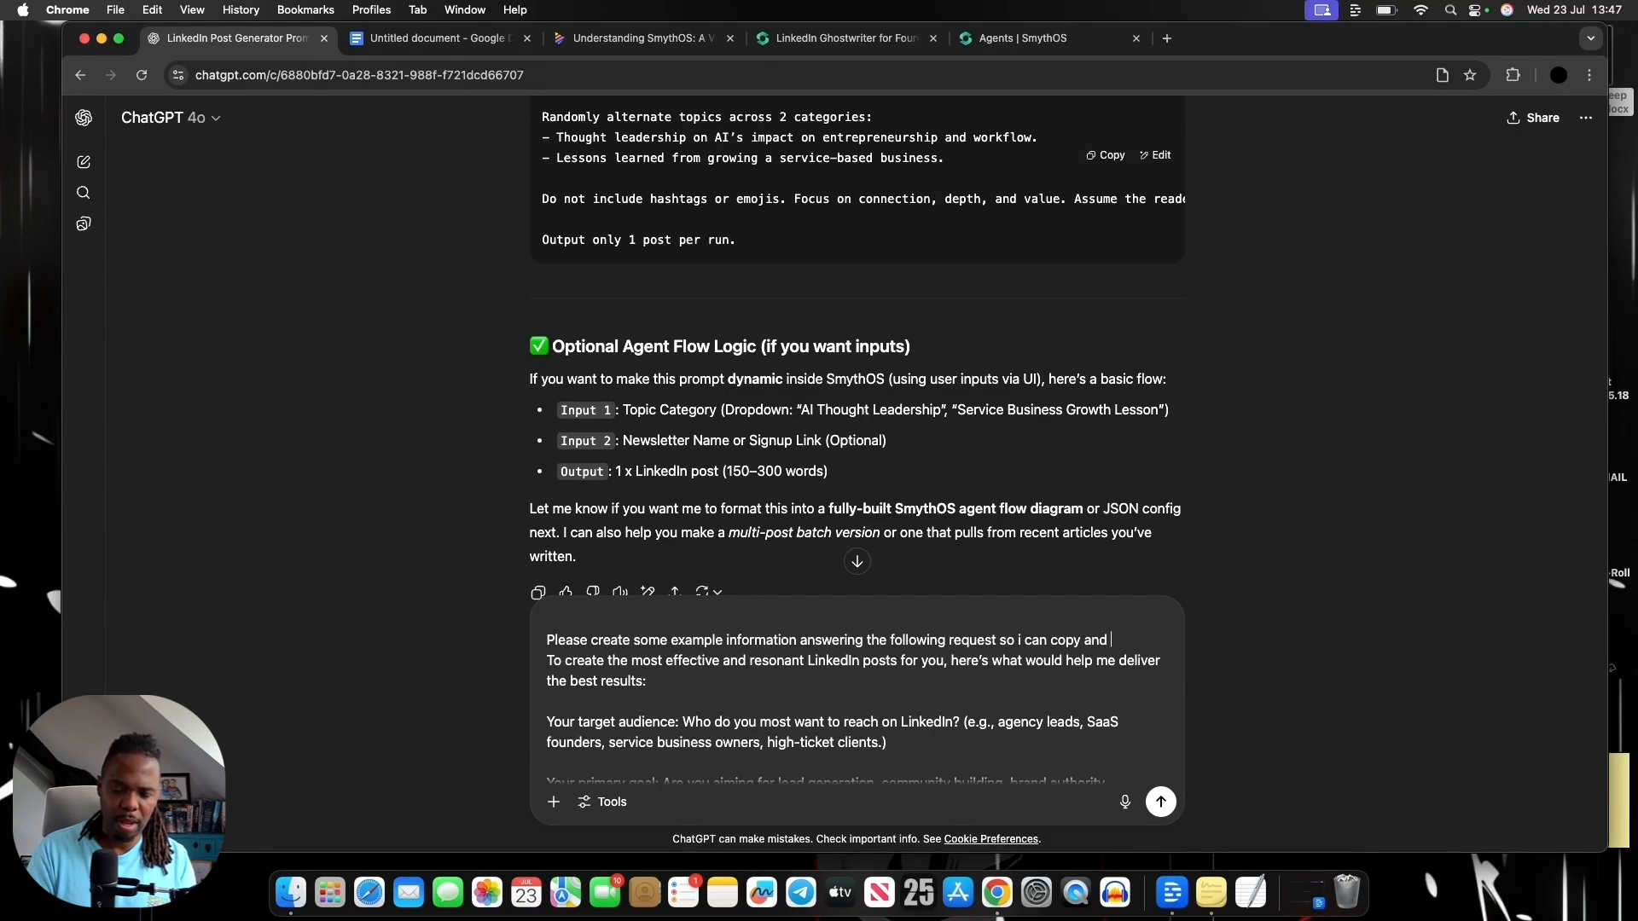
pyautogui.write('paste back to ')
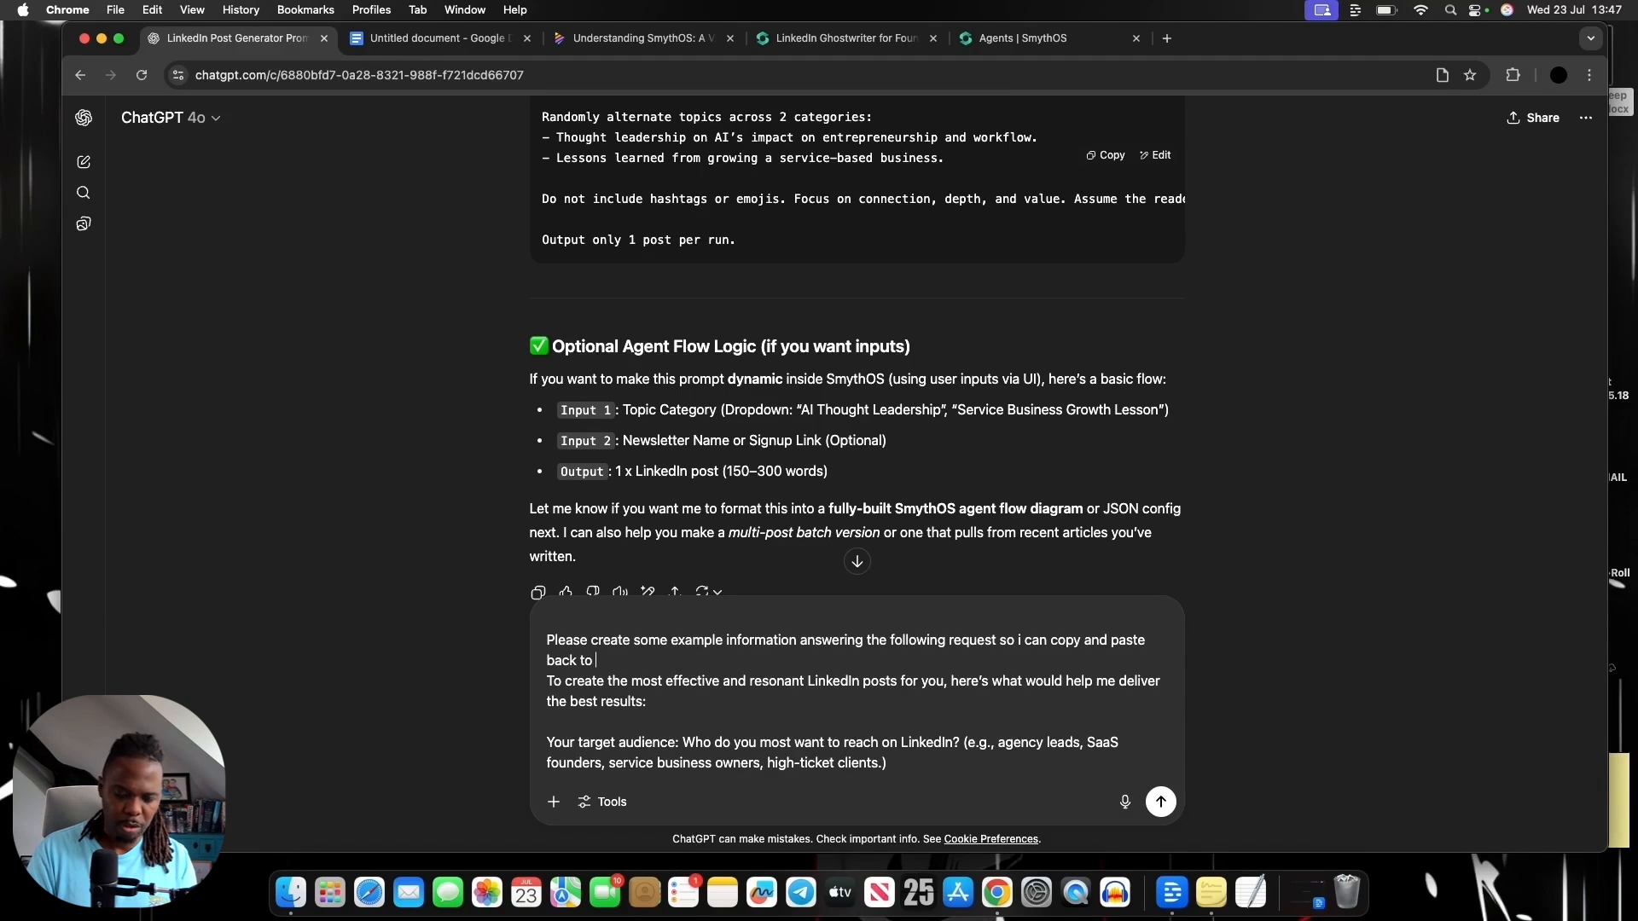
pyautogui.write('the SmythOS Linkedin post generator to get a result')
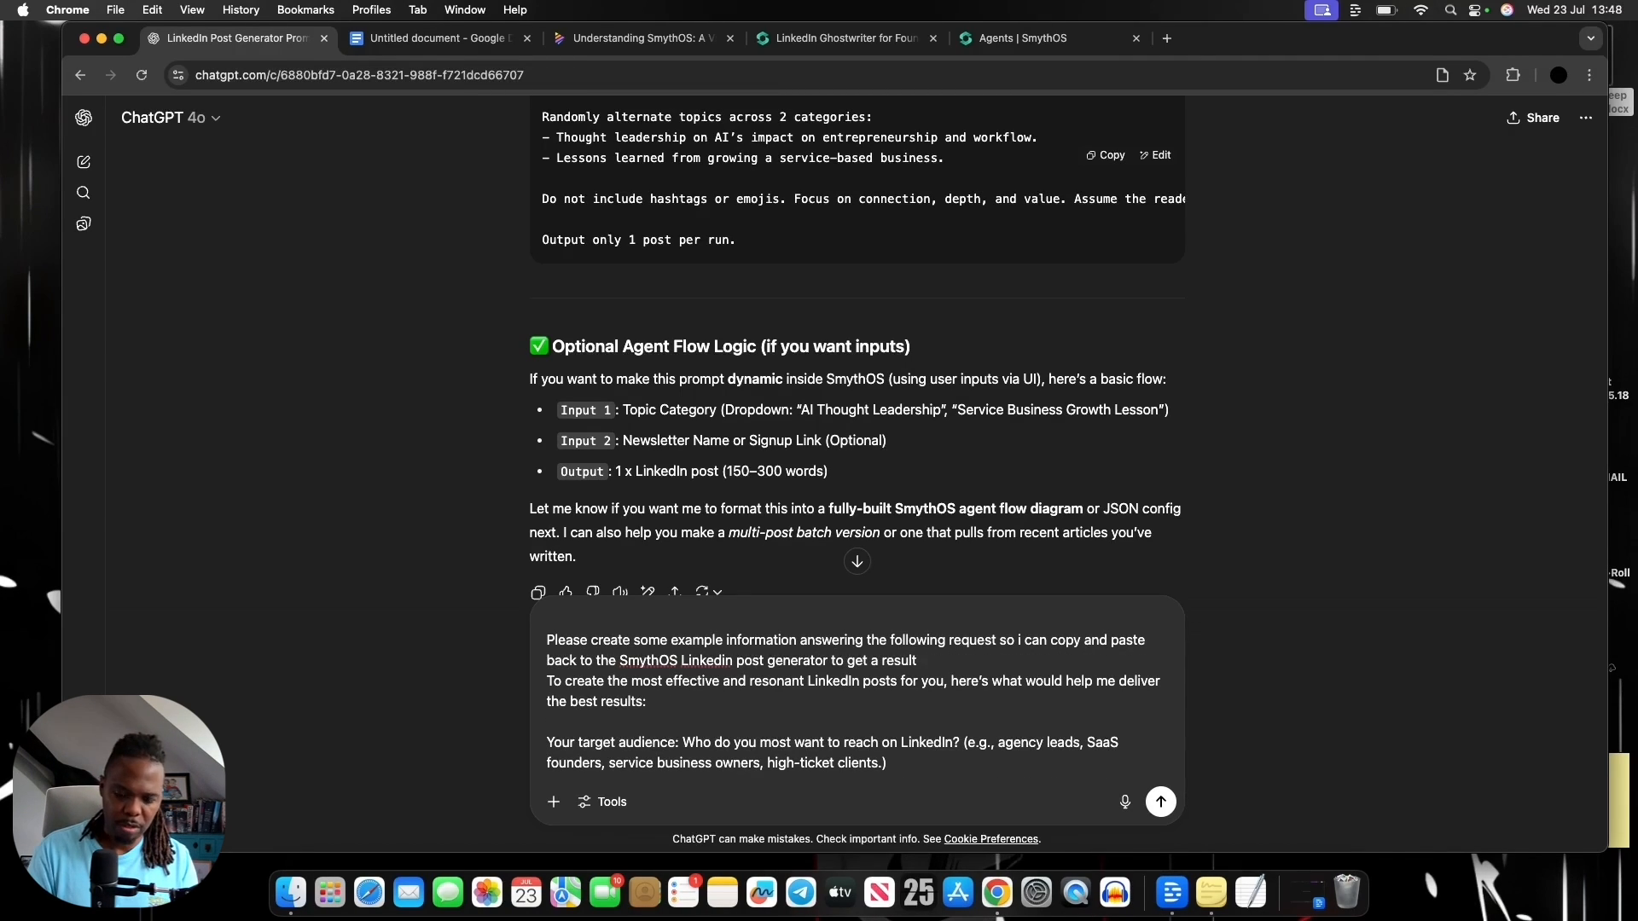
pyautogui.write('.')
# End the instruction with a full stop, separate it from the pasted reply with an underscore line, and send the message
pyautogui.hotkey('shift', 'Return')
pyautogui.write('__________')
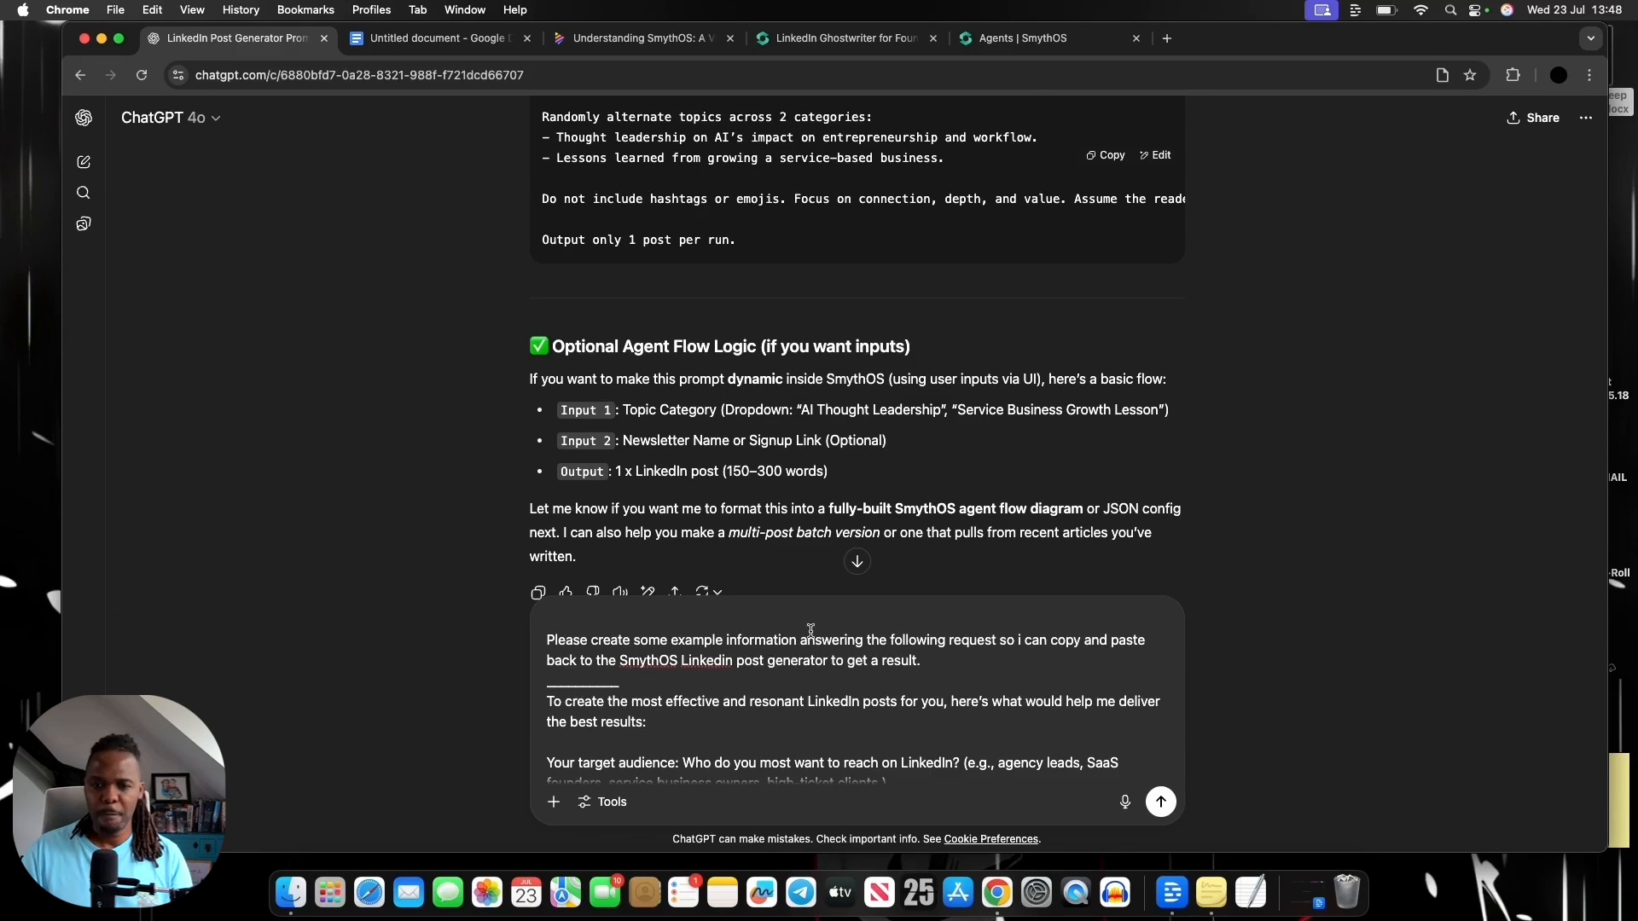
pyautogui.press('Return')
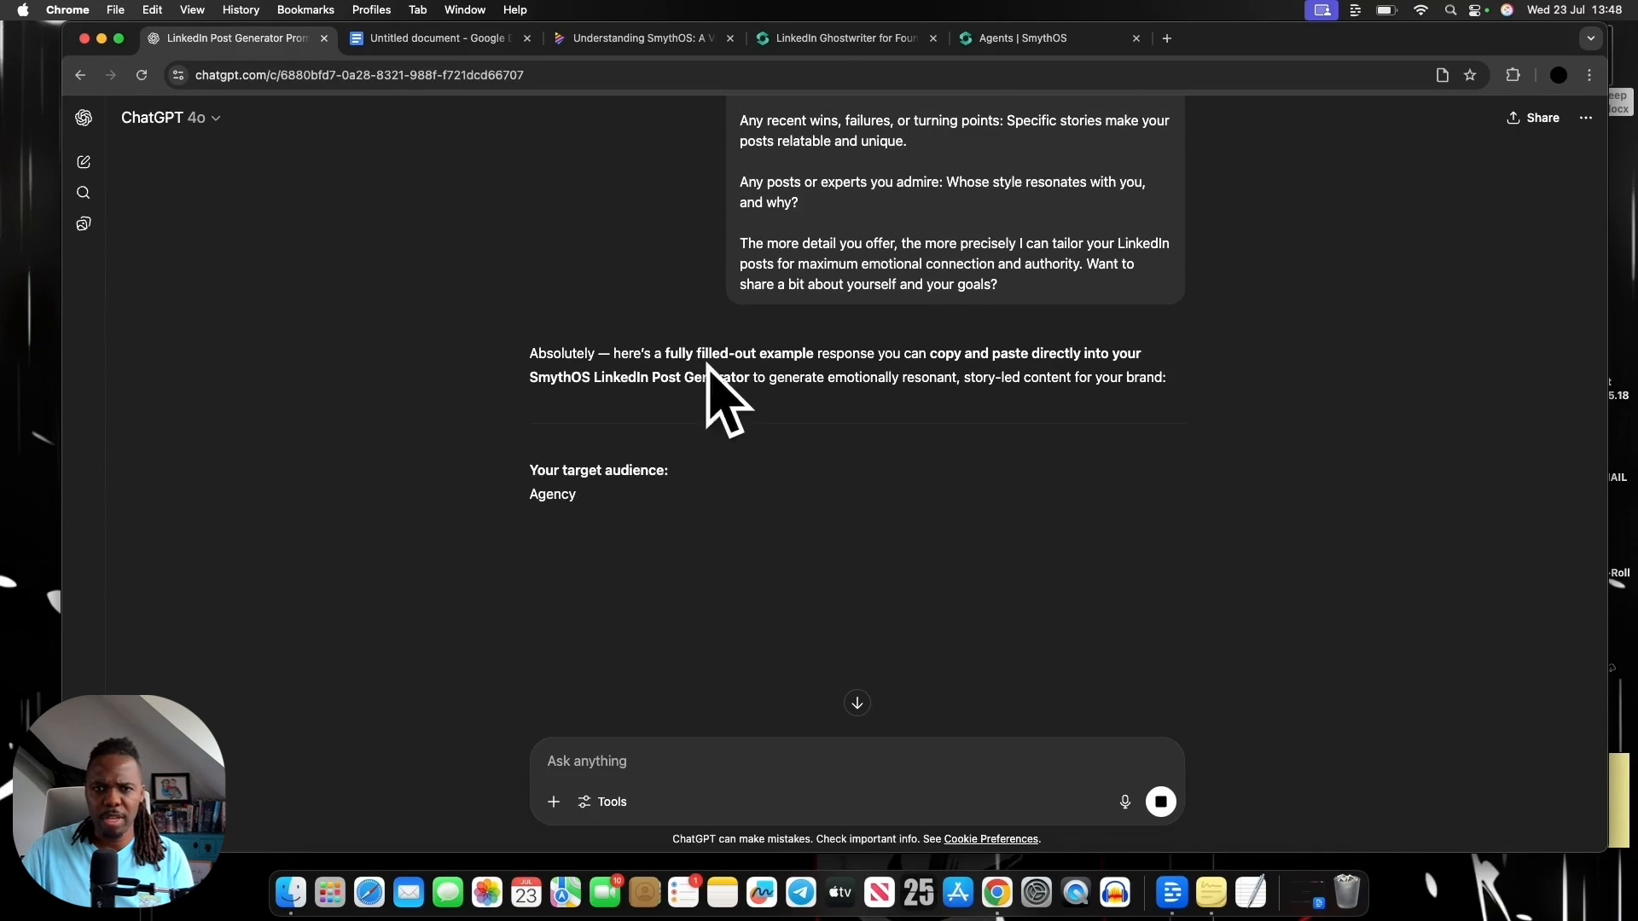
pyautogui.scroll(-1, 910, 490)
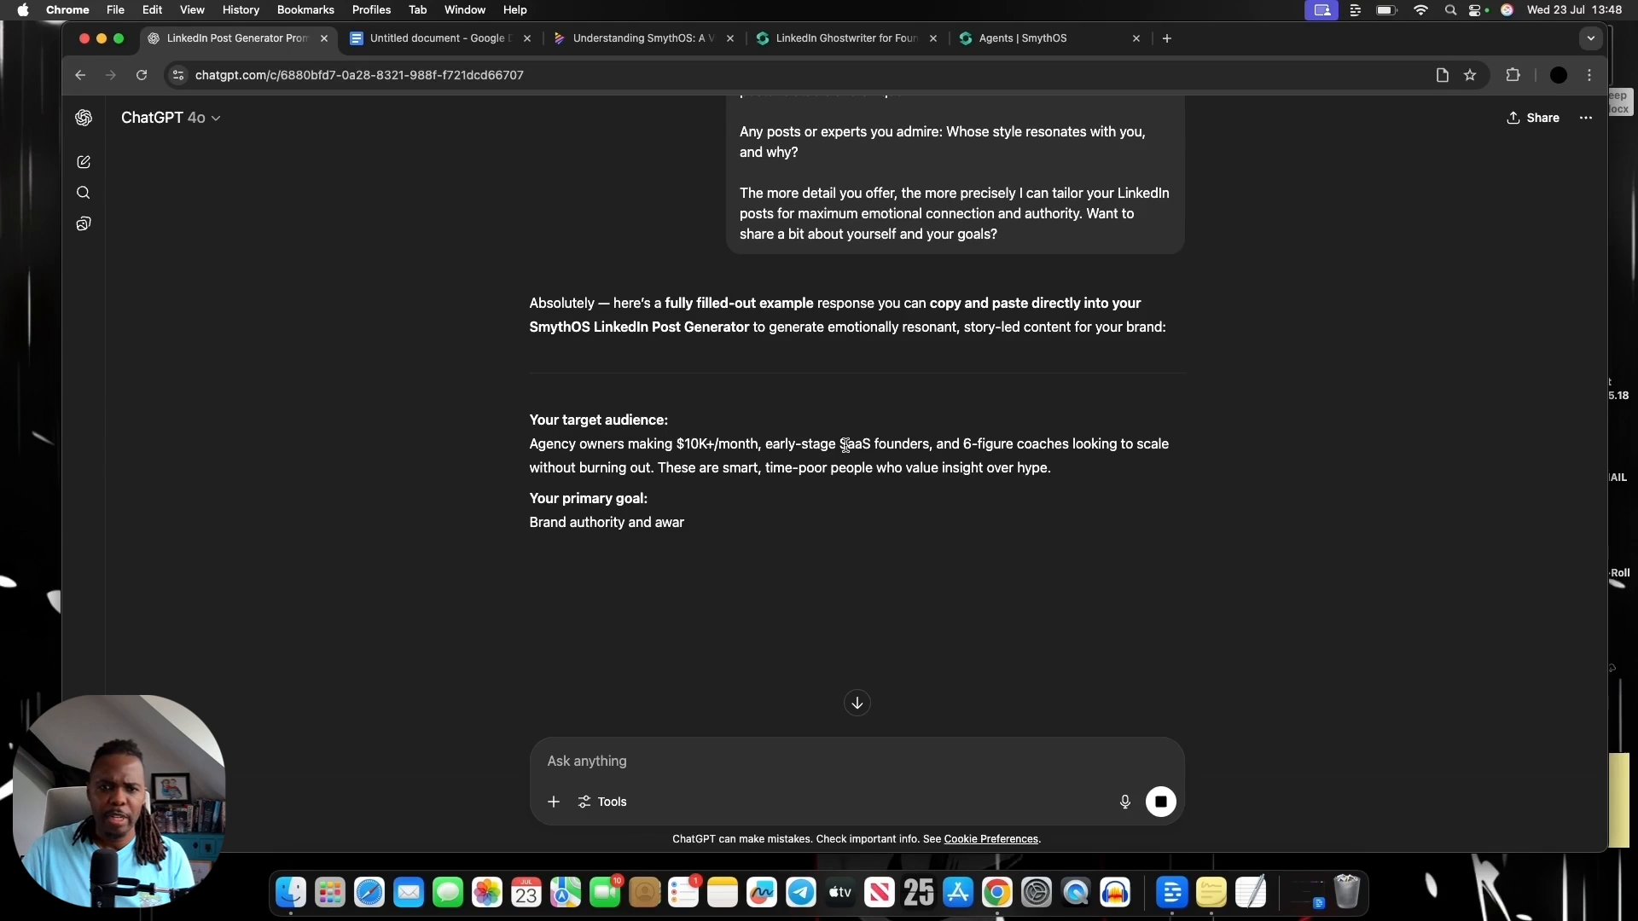
# Read through the filled-out example response in ChatGPT, then select and copy it from the target audience through the newsletter details
pyautogui.scroll(-1, 847, 445)
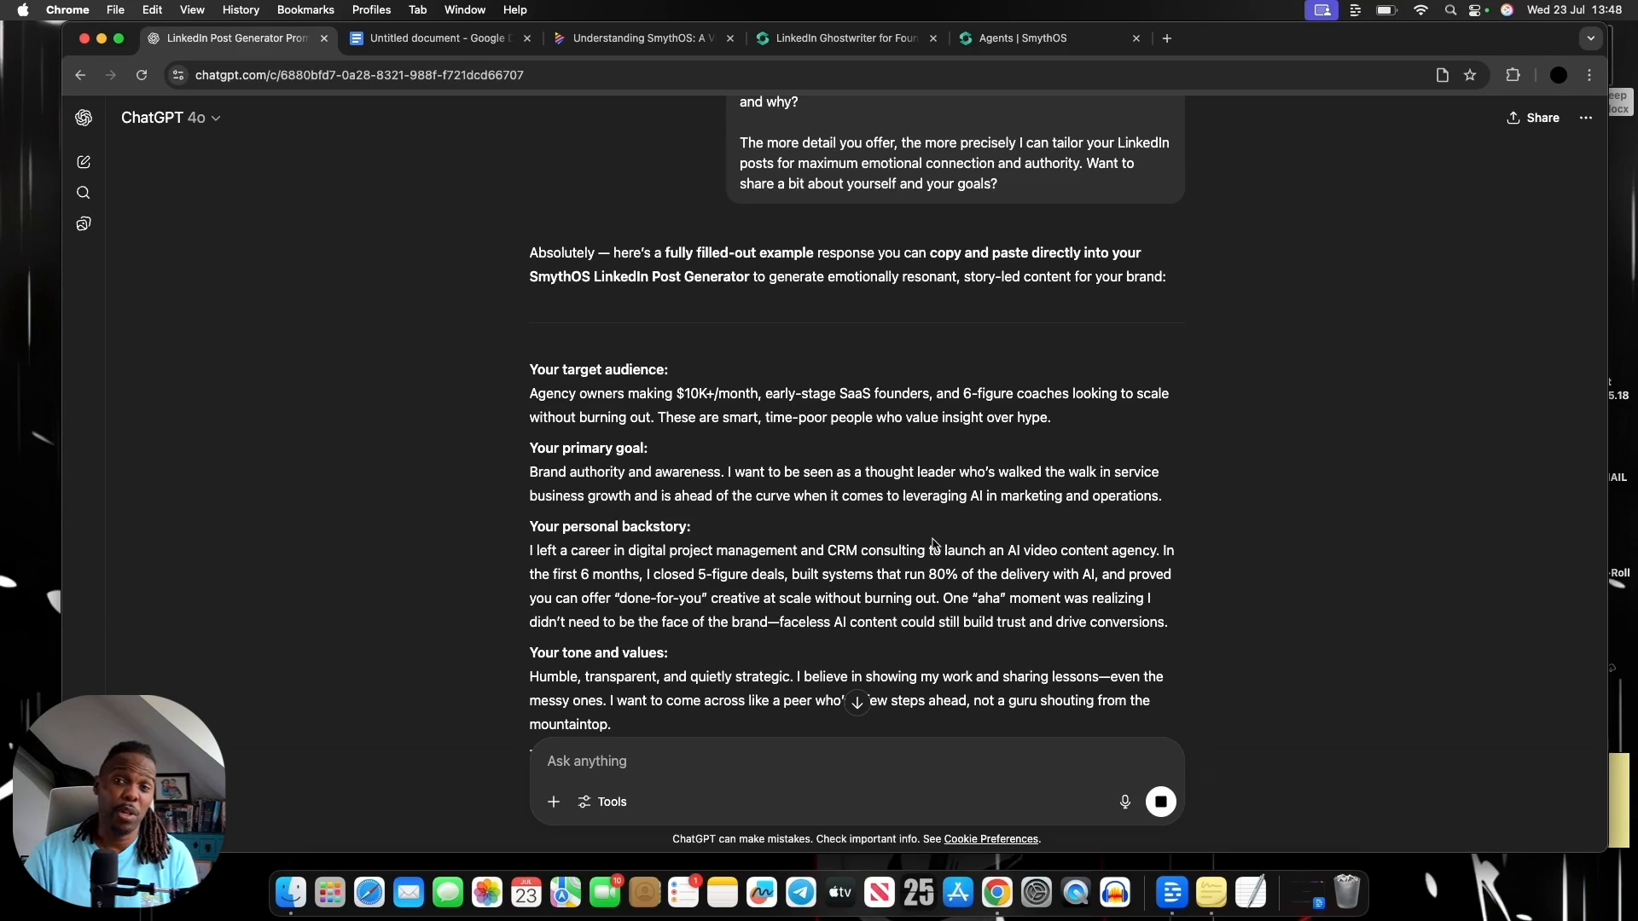
pyautogui.scroll(-5, 917, 541)
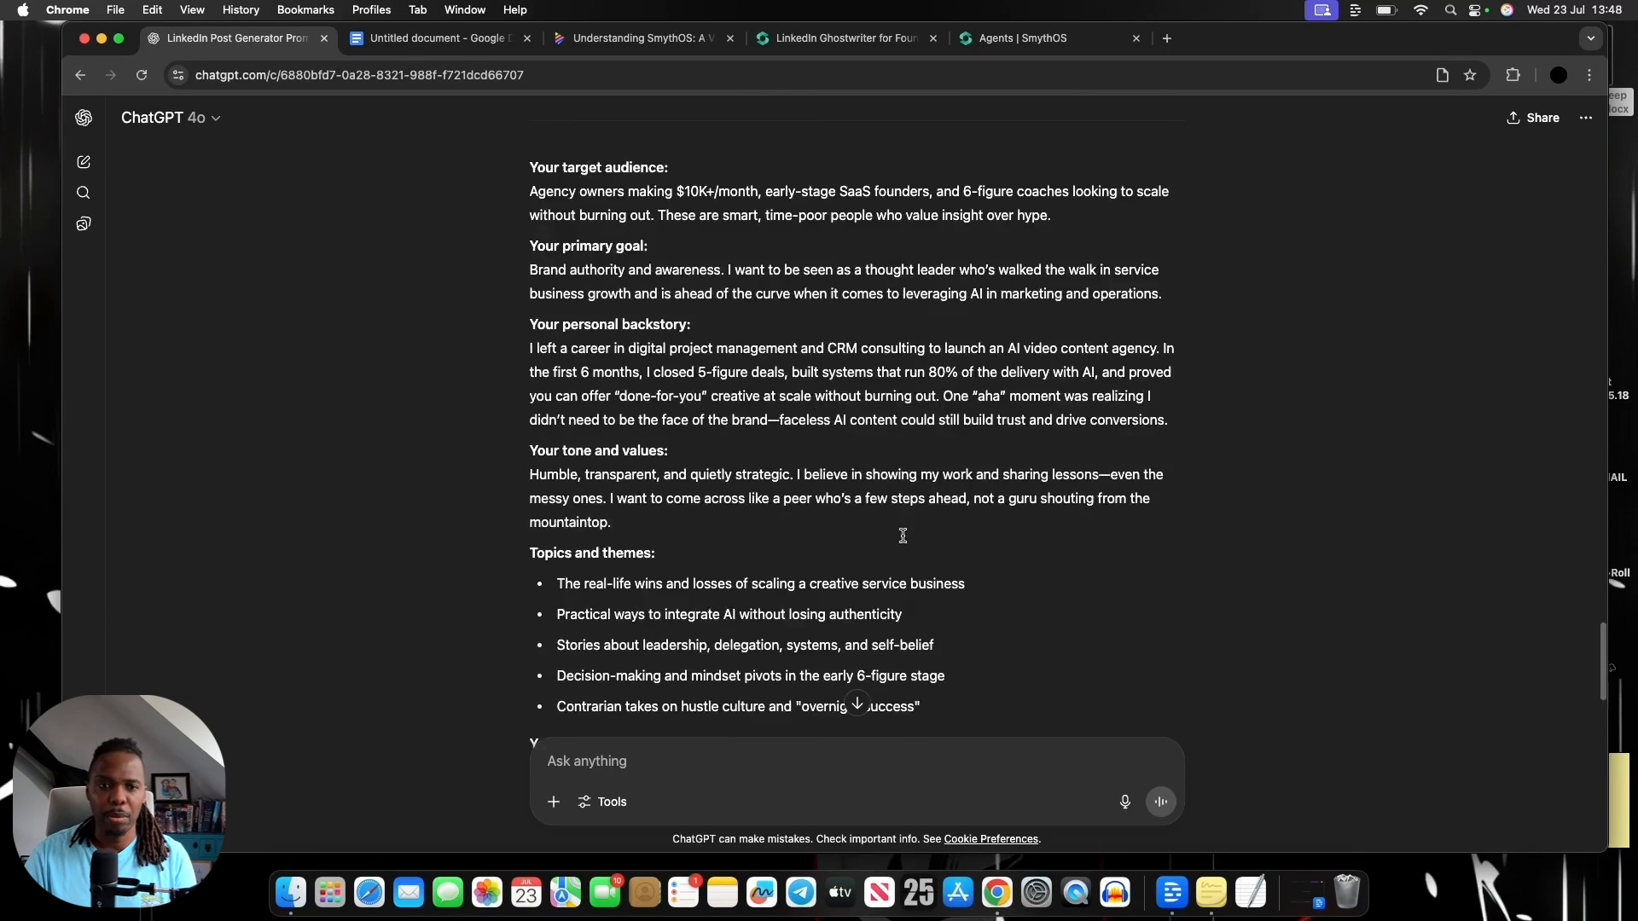
pyautogui.scroll(-4, 904, 542)
pyautogui.scroll(8, 904, 542)
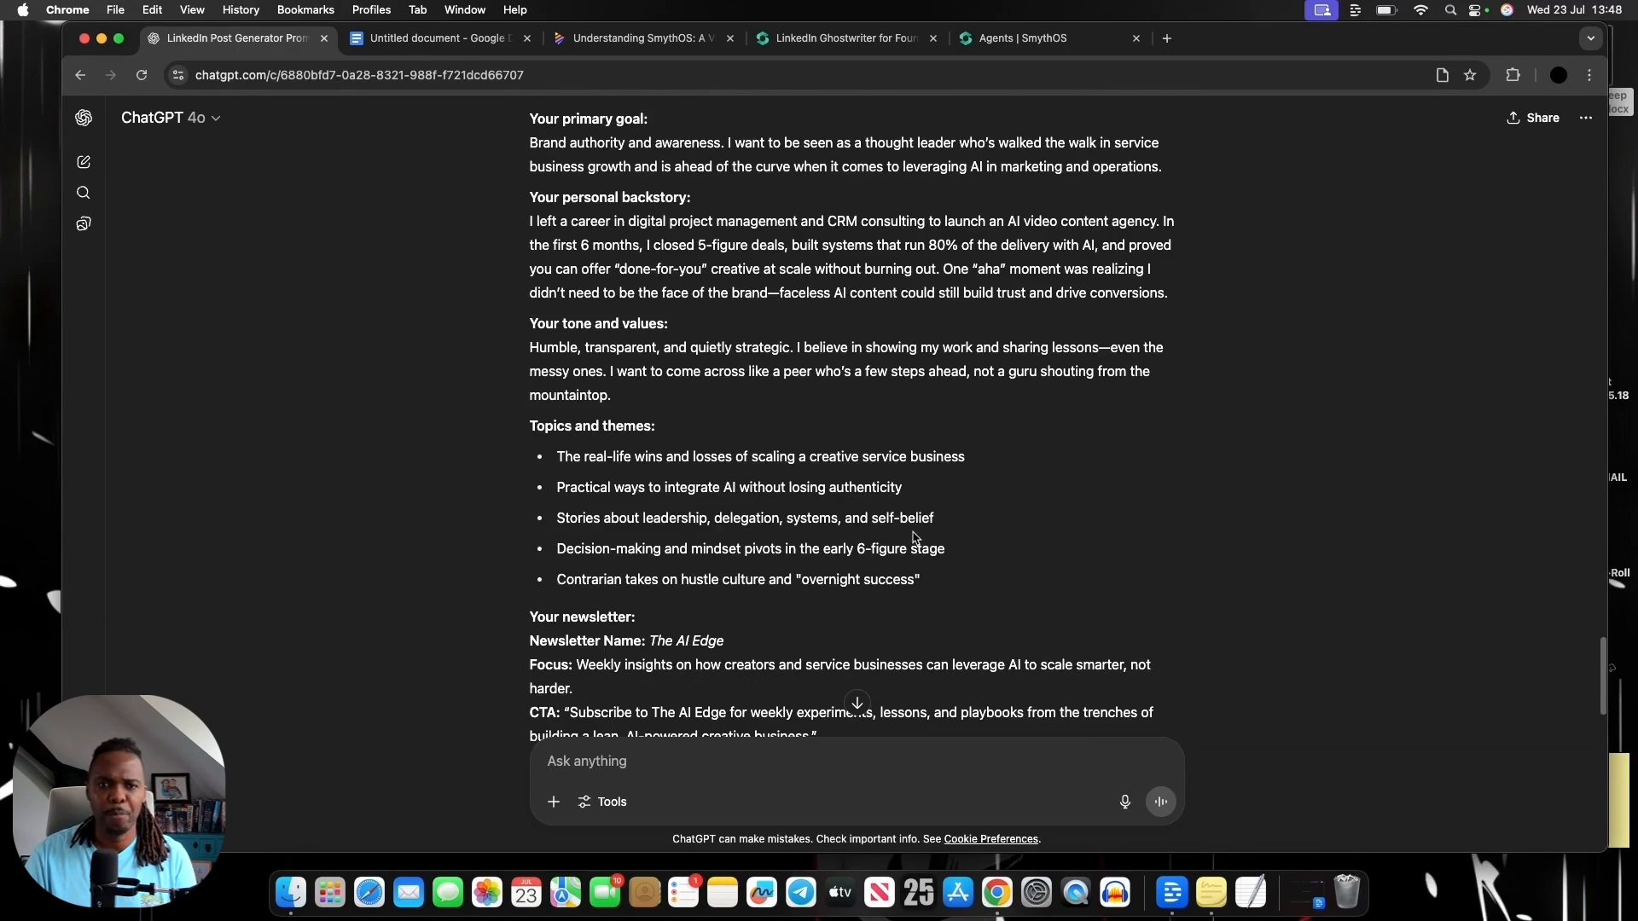
pyautogui.moveTo(530, 239); pyautogui.dragTo(981, 538)
# Switch to the LinkedIn Ghostwriter agent builder in SmythOS, paste the copied example information into the test chat, and send it
pyautogui.click(1080, 50)
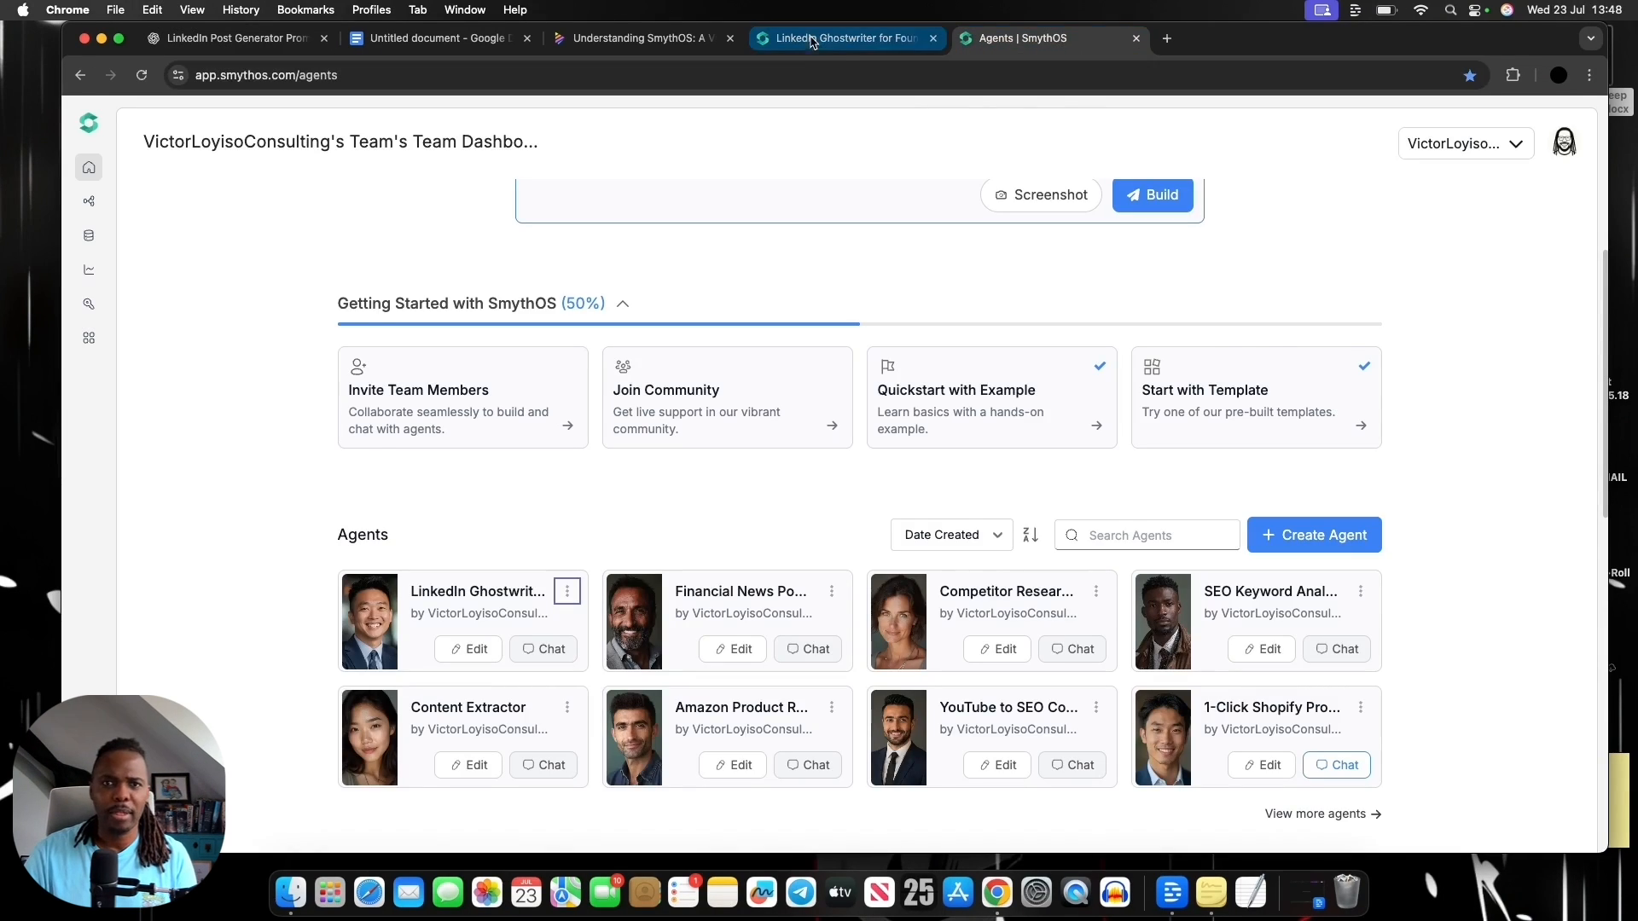
pyautogui.click(841, 51)
pyautogui.click(1404, 785)
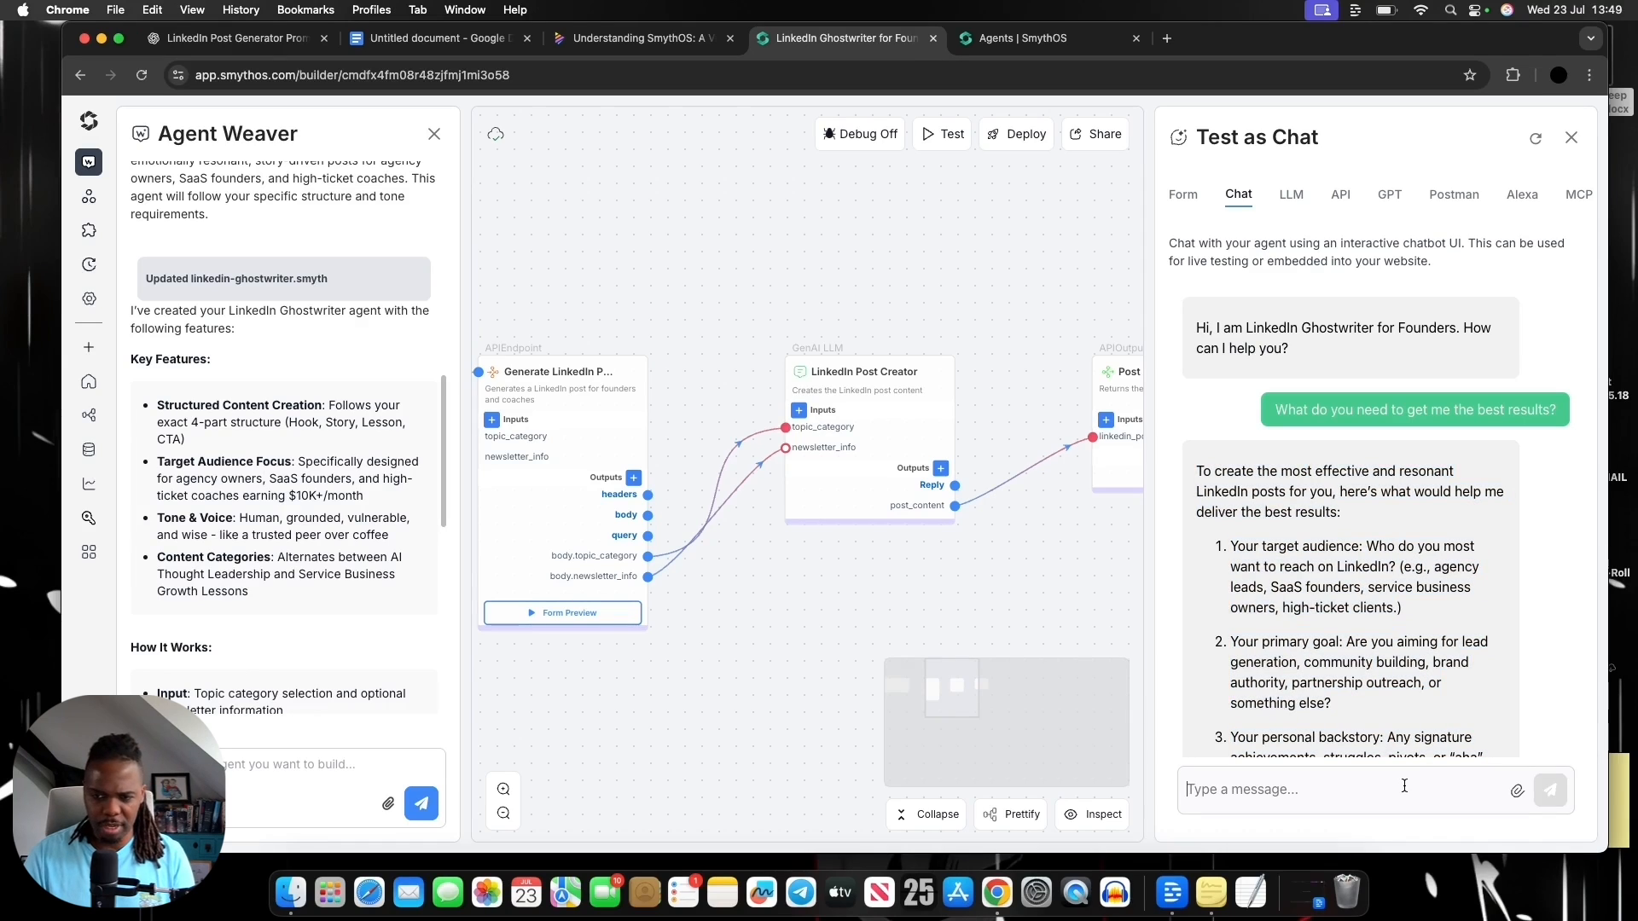
pyautogui.press('cmd+v')
pyautogui.press('Return')
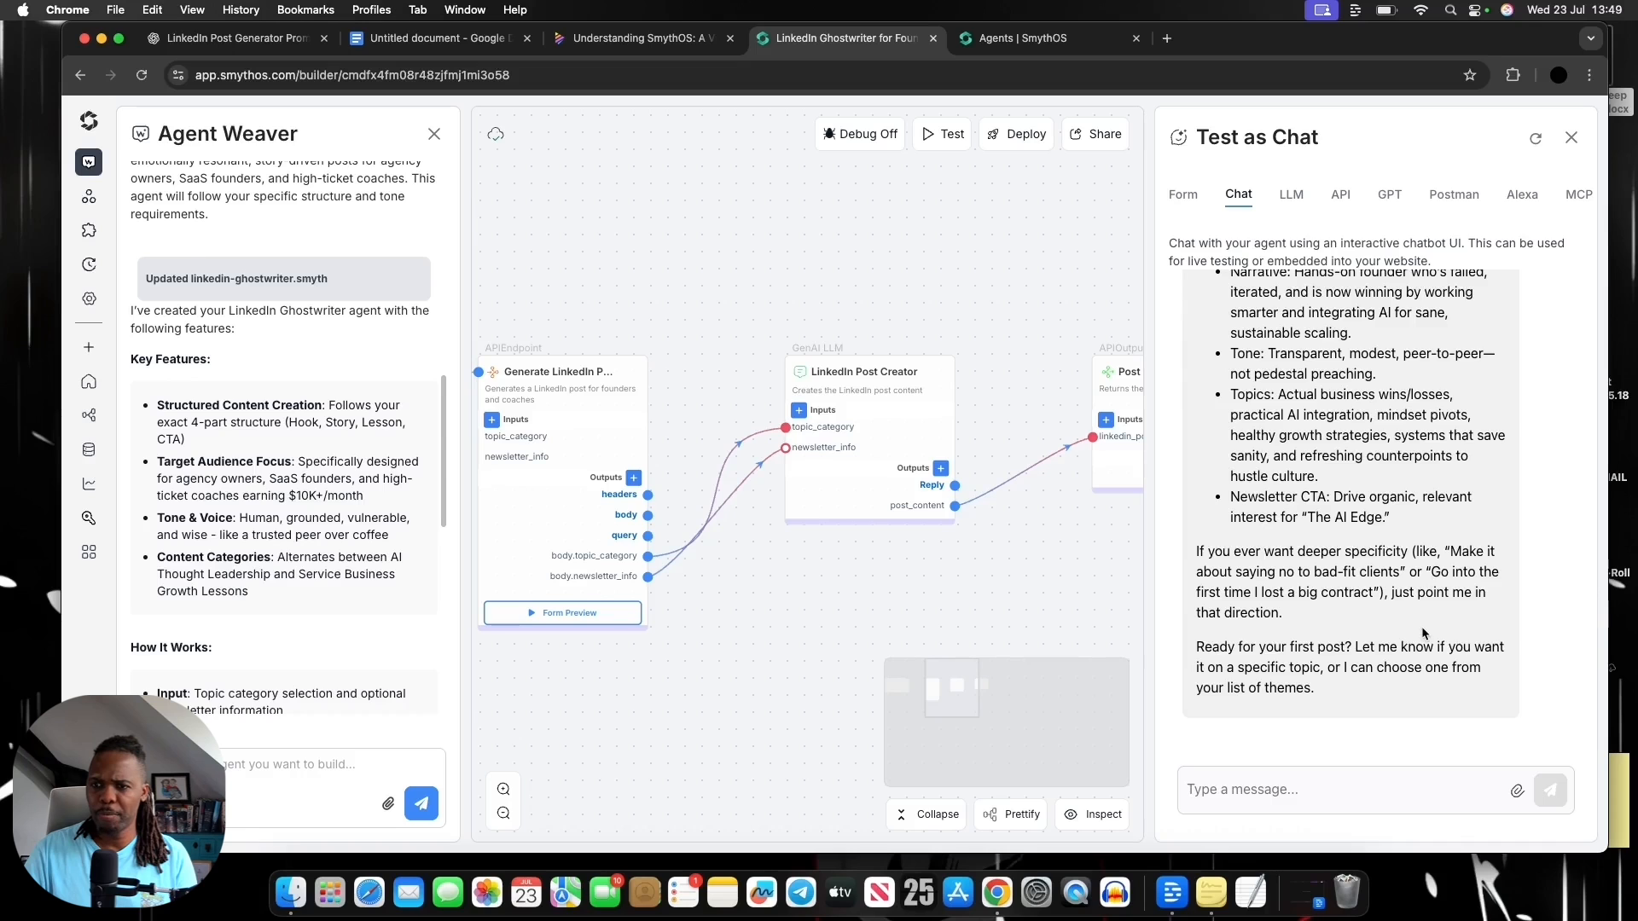
# Review how the agent plans to approach the posts and reply "Go ahead" in the test chat to generate the first one
pyautogui.scroll(5, 1295, 668)
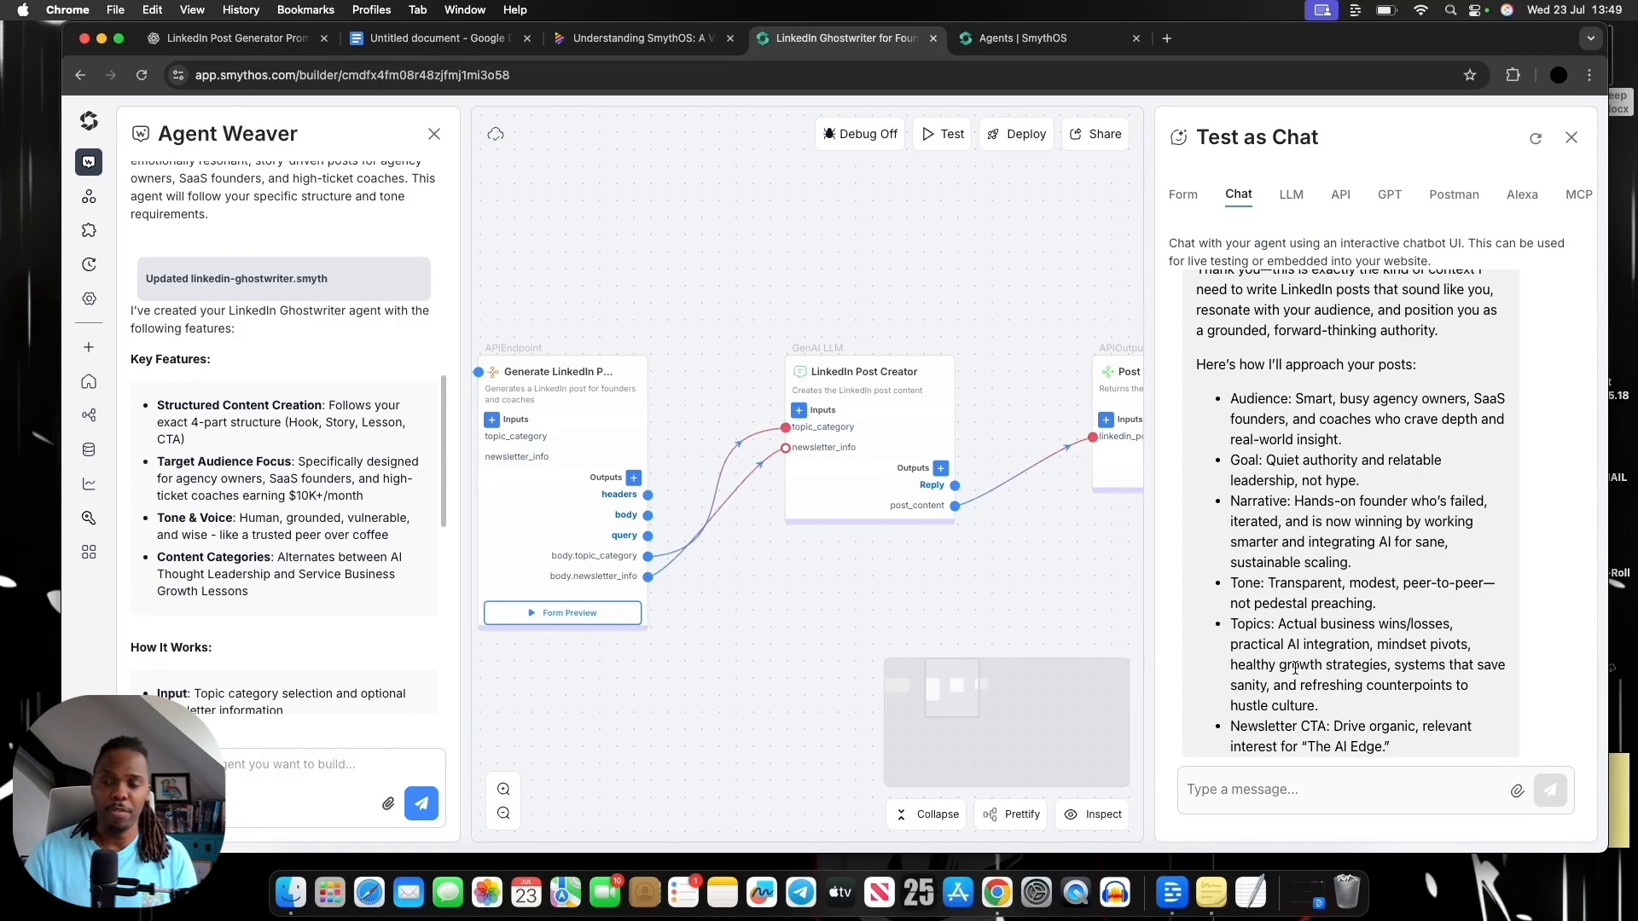
pyautogui.scroll(-5, 1377, 742)
pyautogui.click(1372, 776)
pyautogui.write('Go ahead')
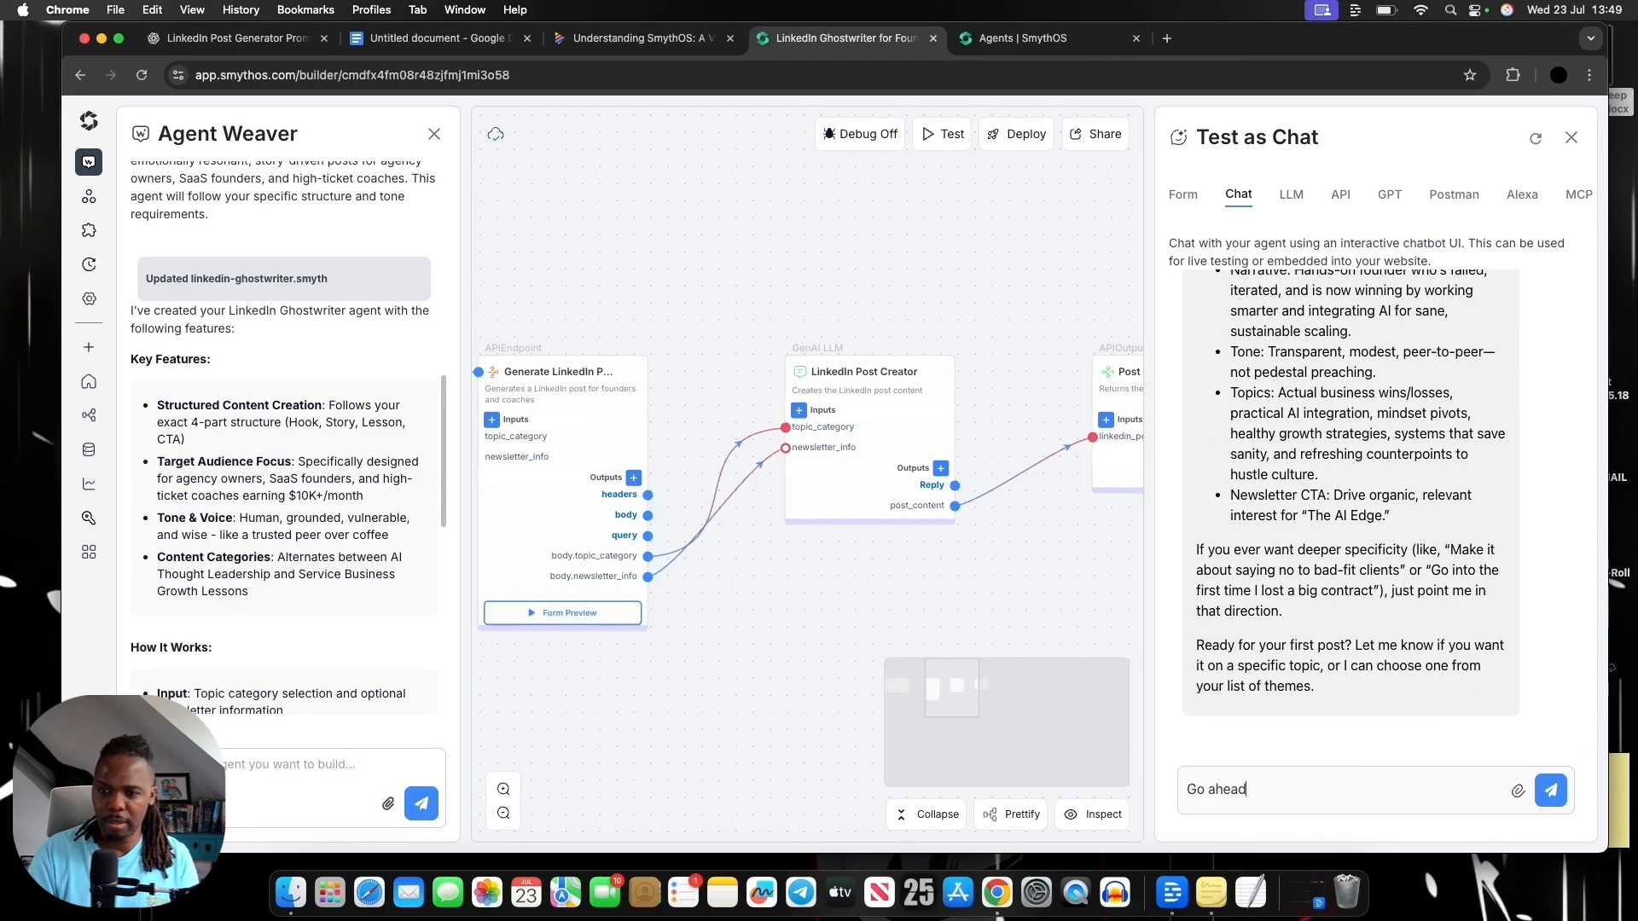
pyautogui.press('Return')
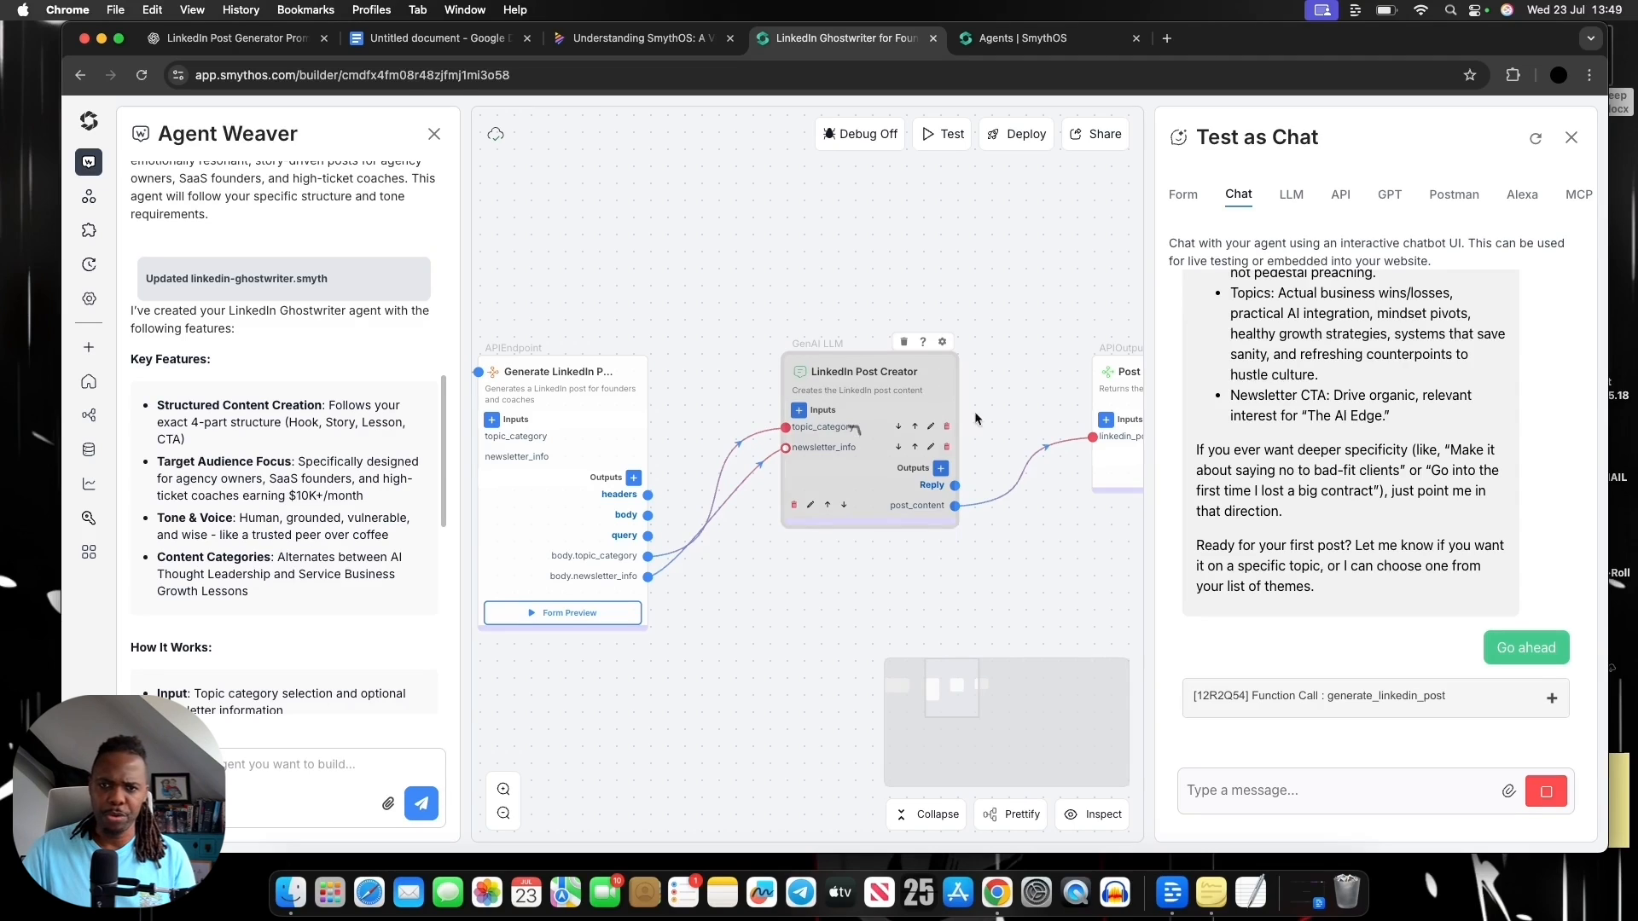
# Read the generated LinkedIn post in the test chat from its opening question through the story and lesson to the newsletter call to action
pyautogui.moveTo(1033, 563); pyautogui.dragTo(816, 557)
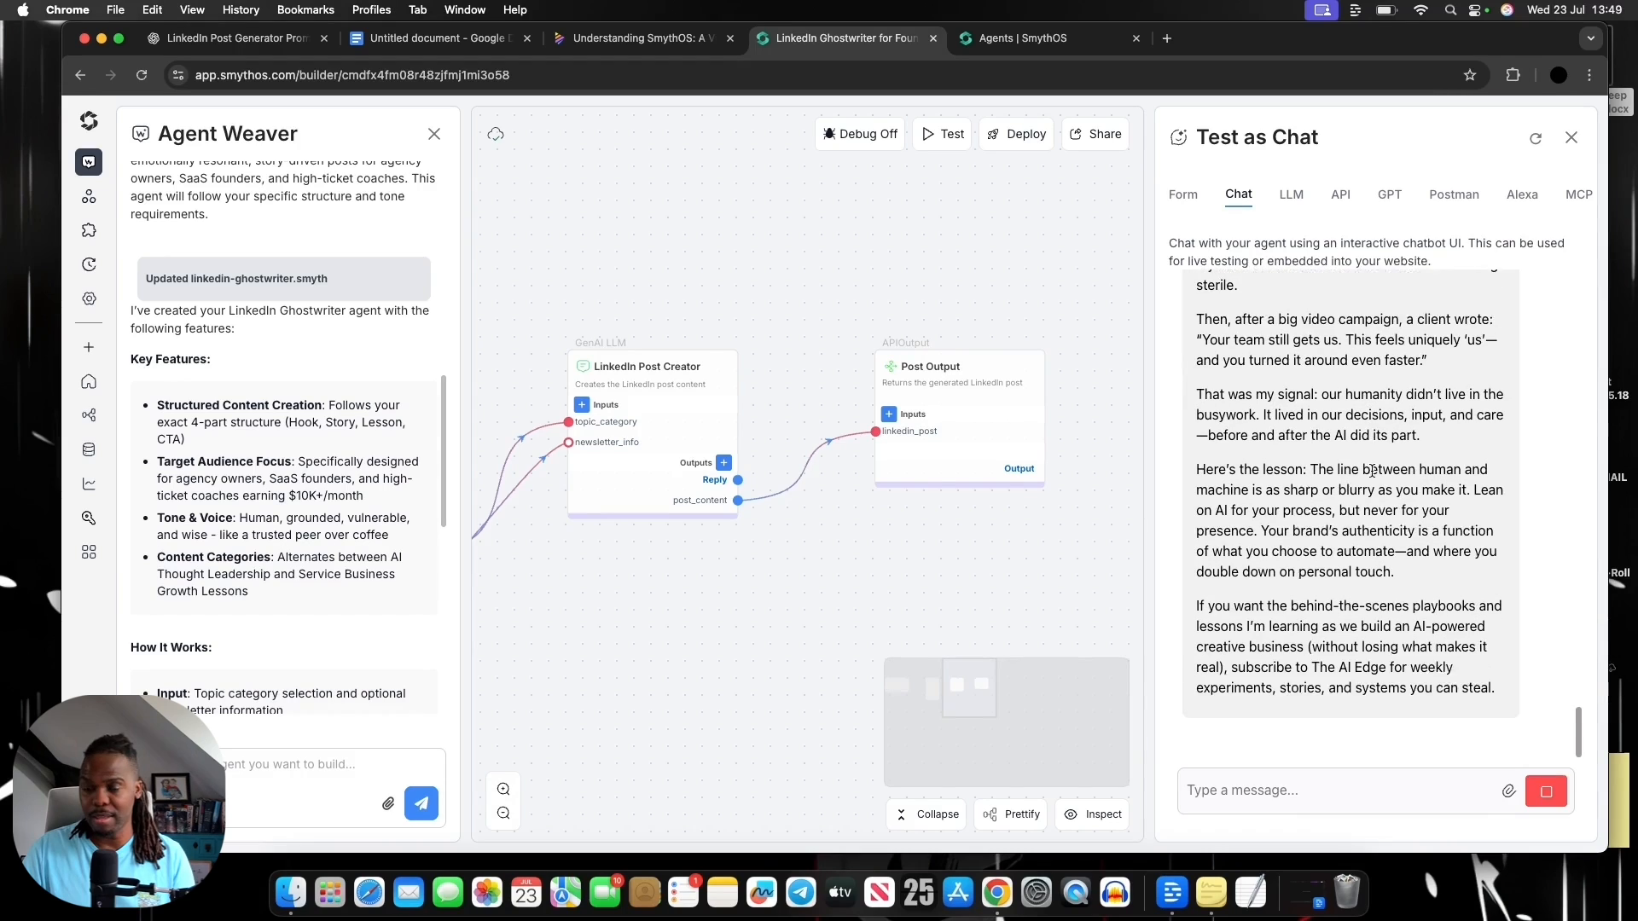
pyautogui.scroll(4, 1334, 363)
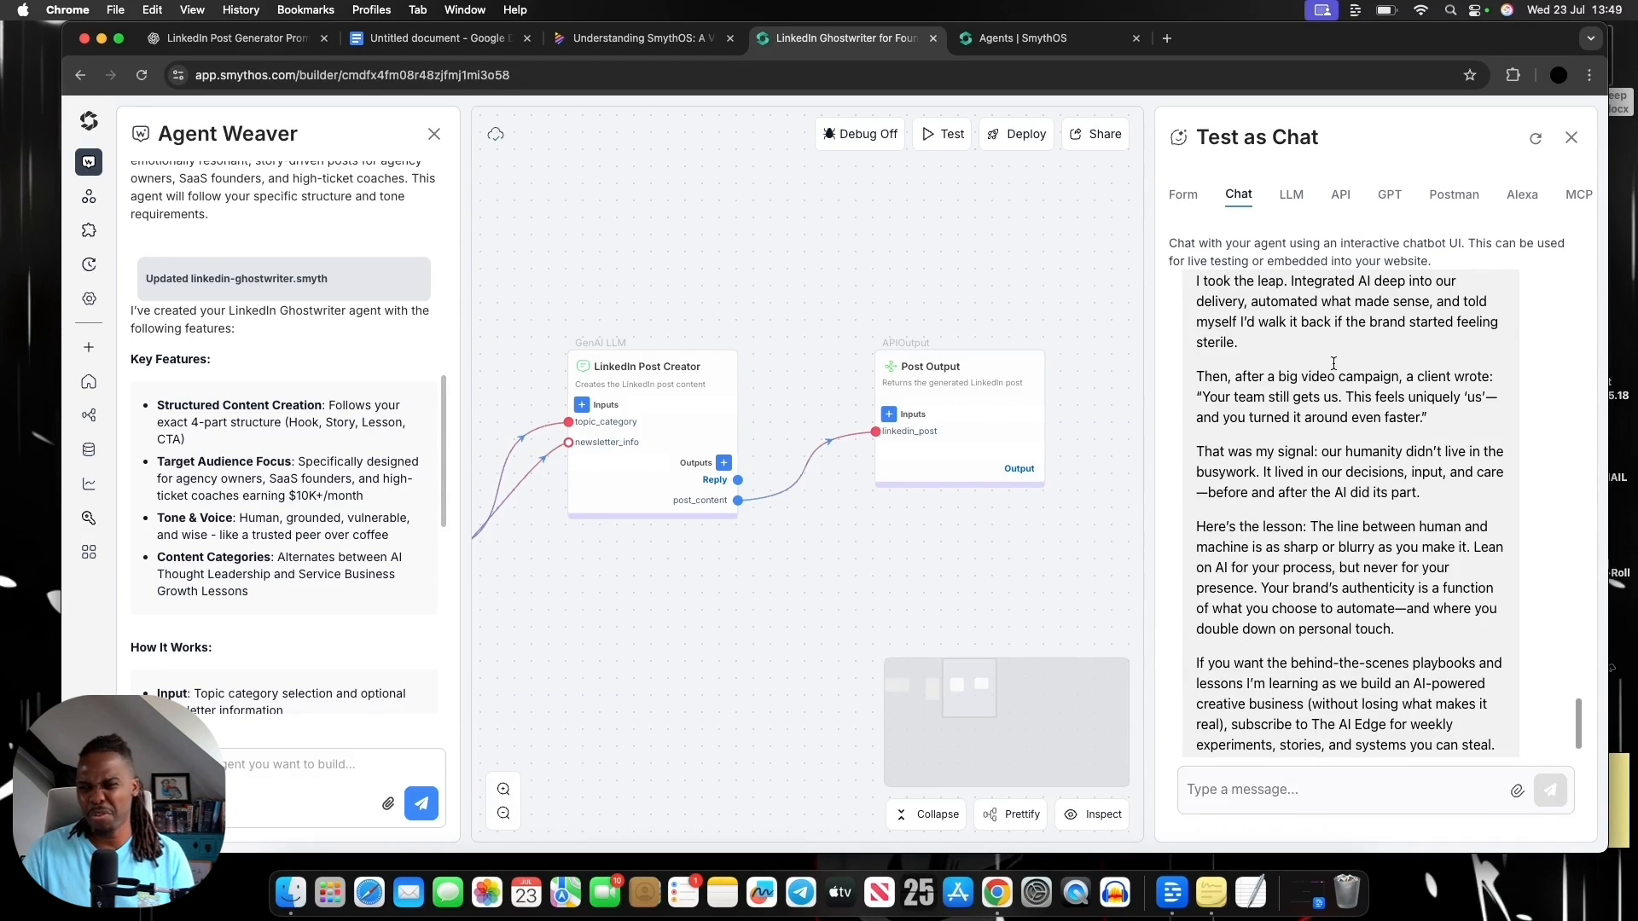
pyautogui.scroll(4, 1333, 363)
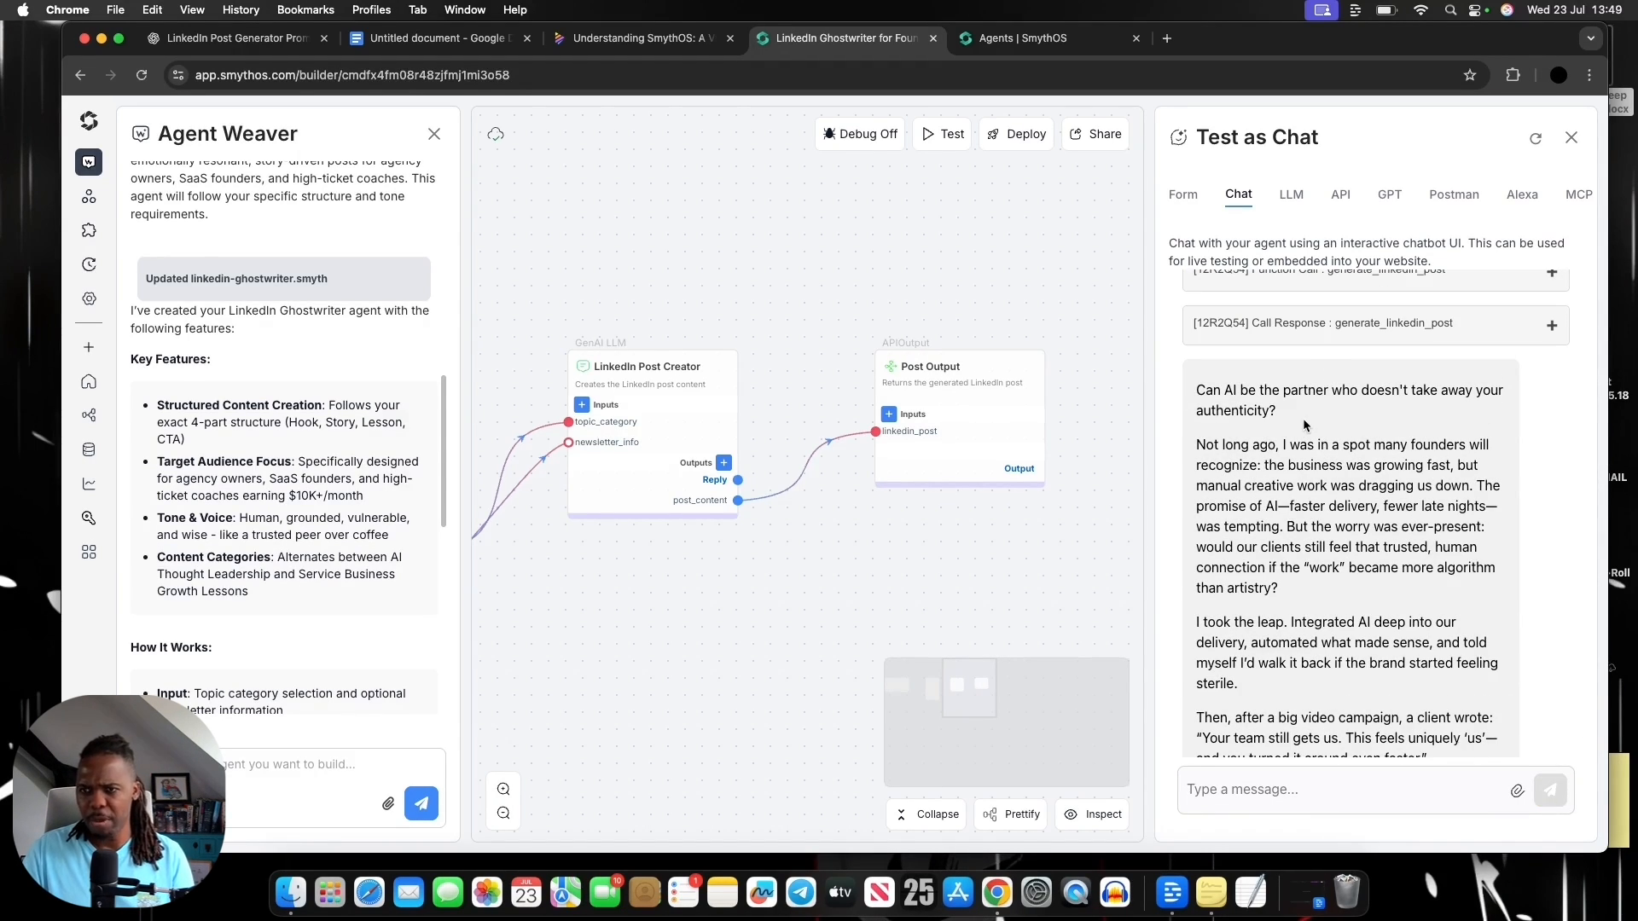
pyautogui.scroll(-1, 1296, 417)
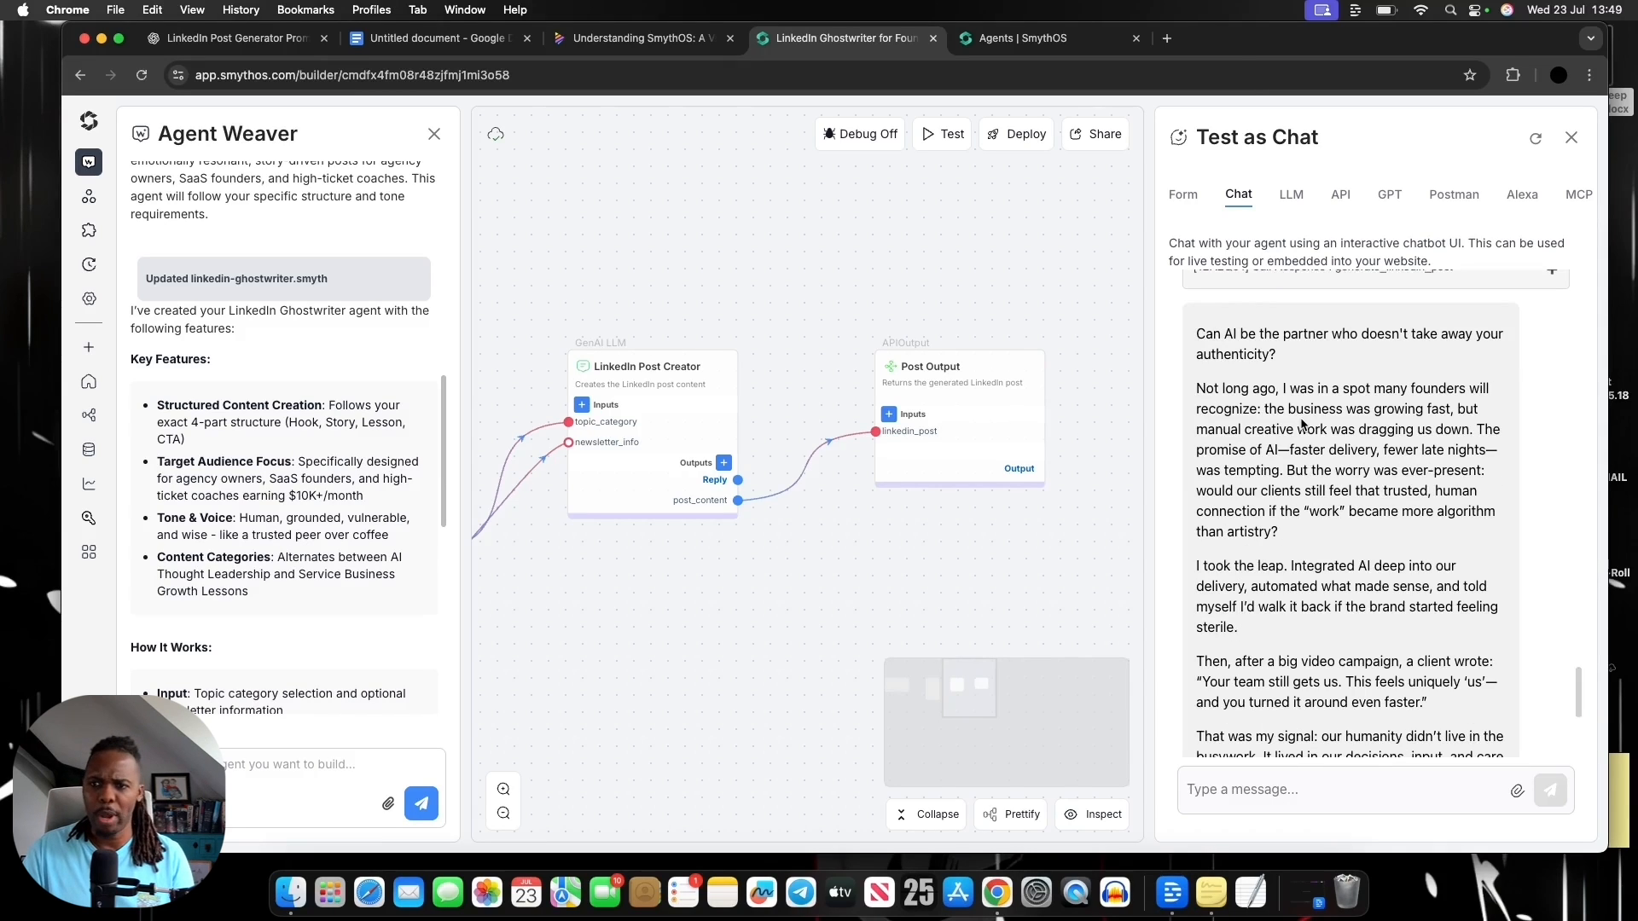
pyautogui.scroll(-1, 1309, 421)
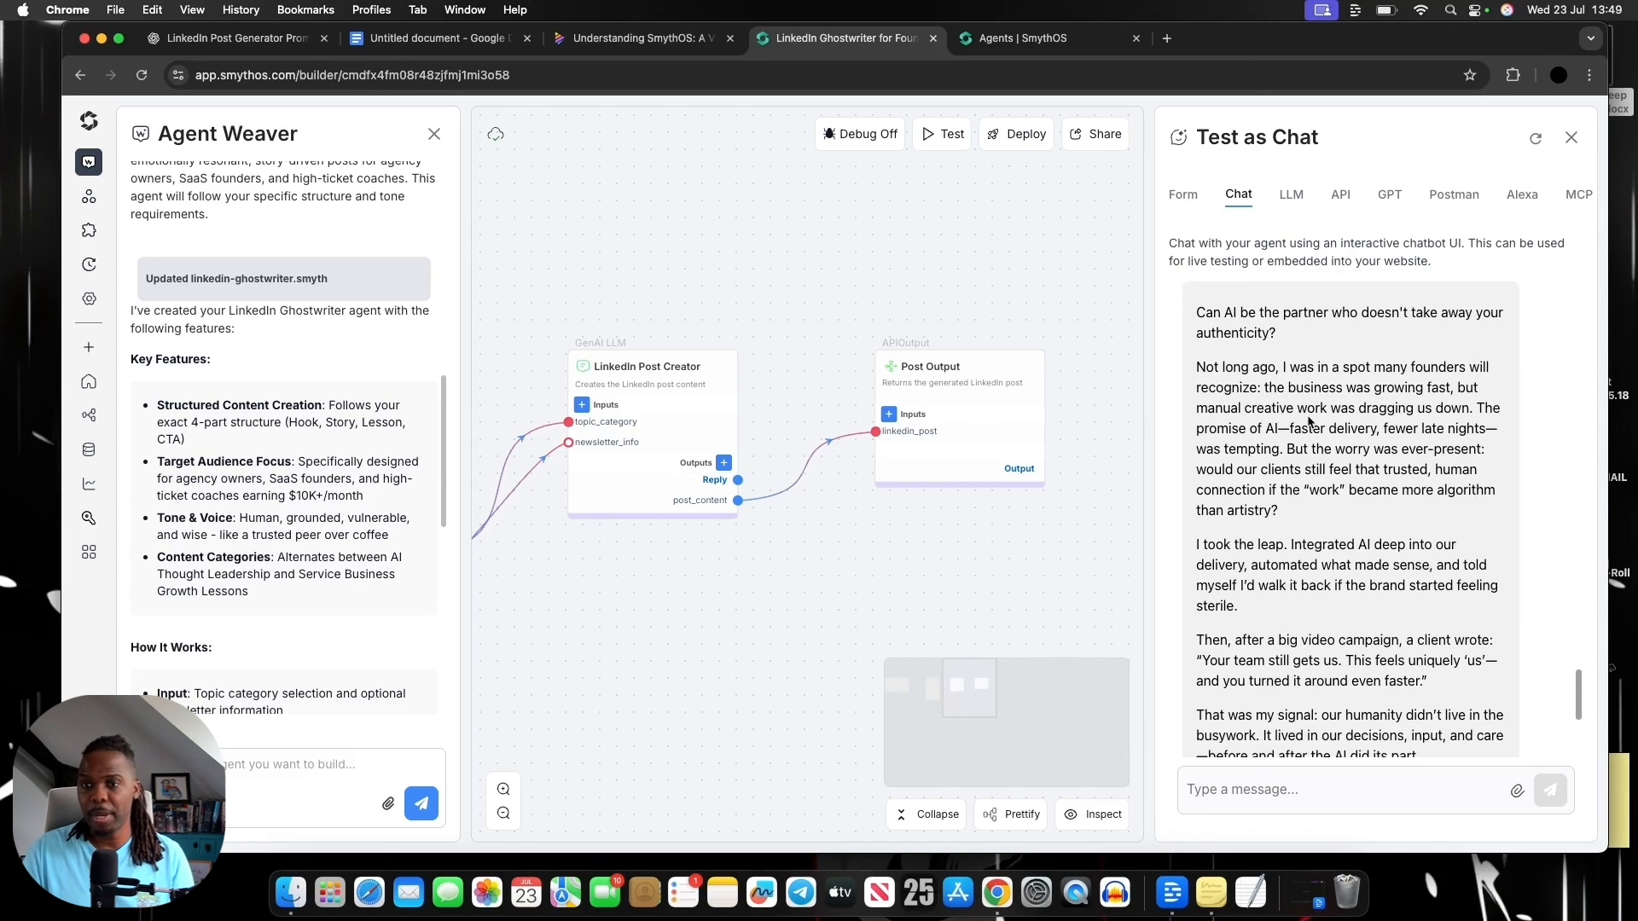
pyautogui.scroll(-6, 1309, 420)
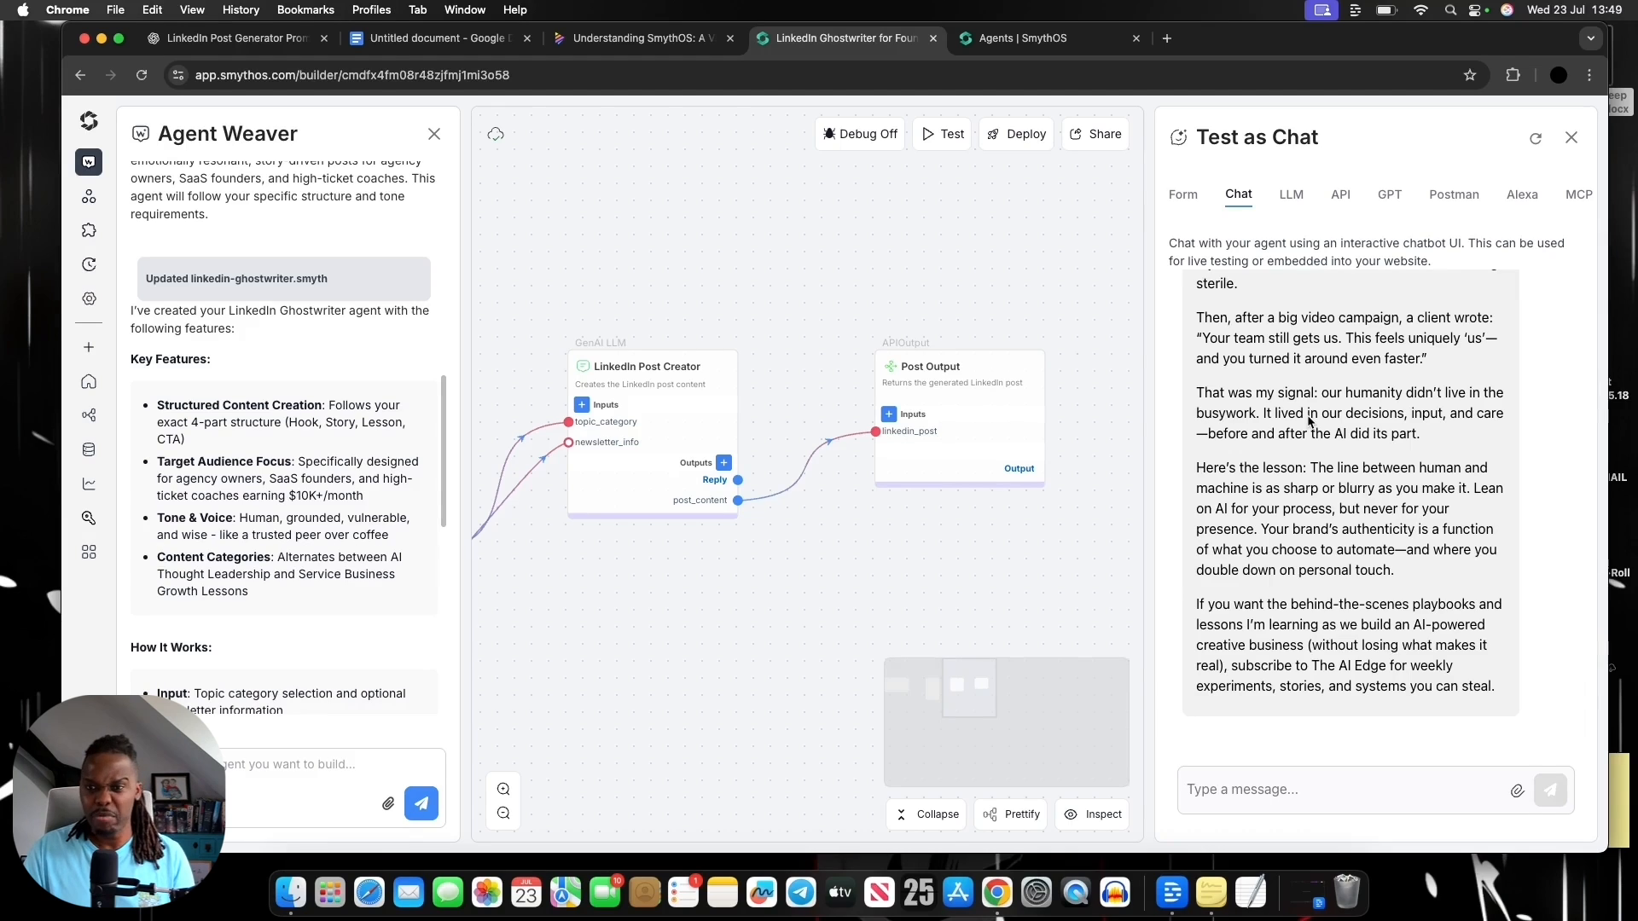
pyautogui.scroll(6, 1310, 421)
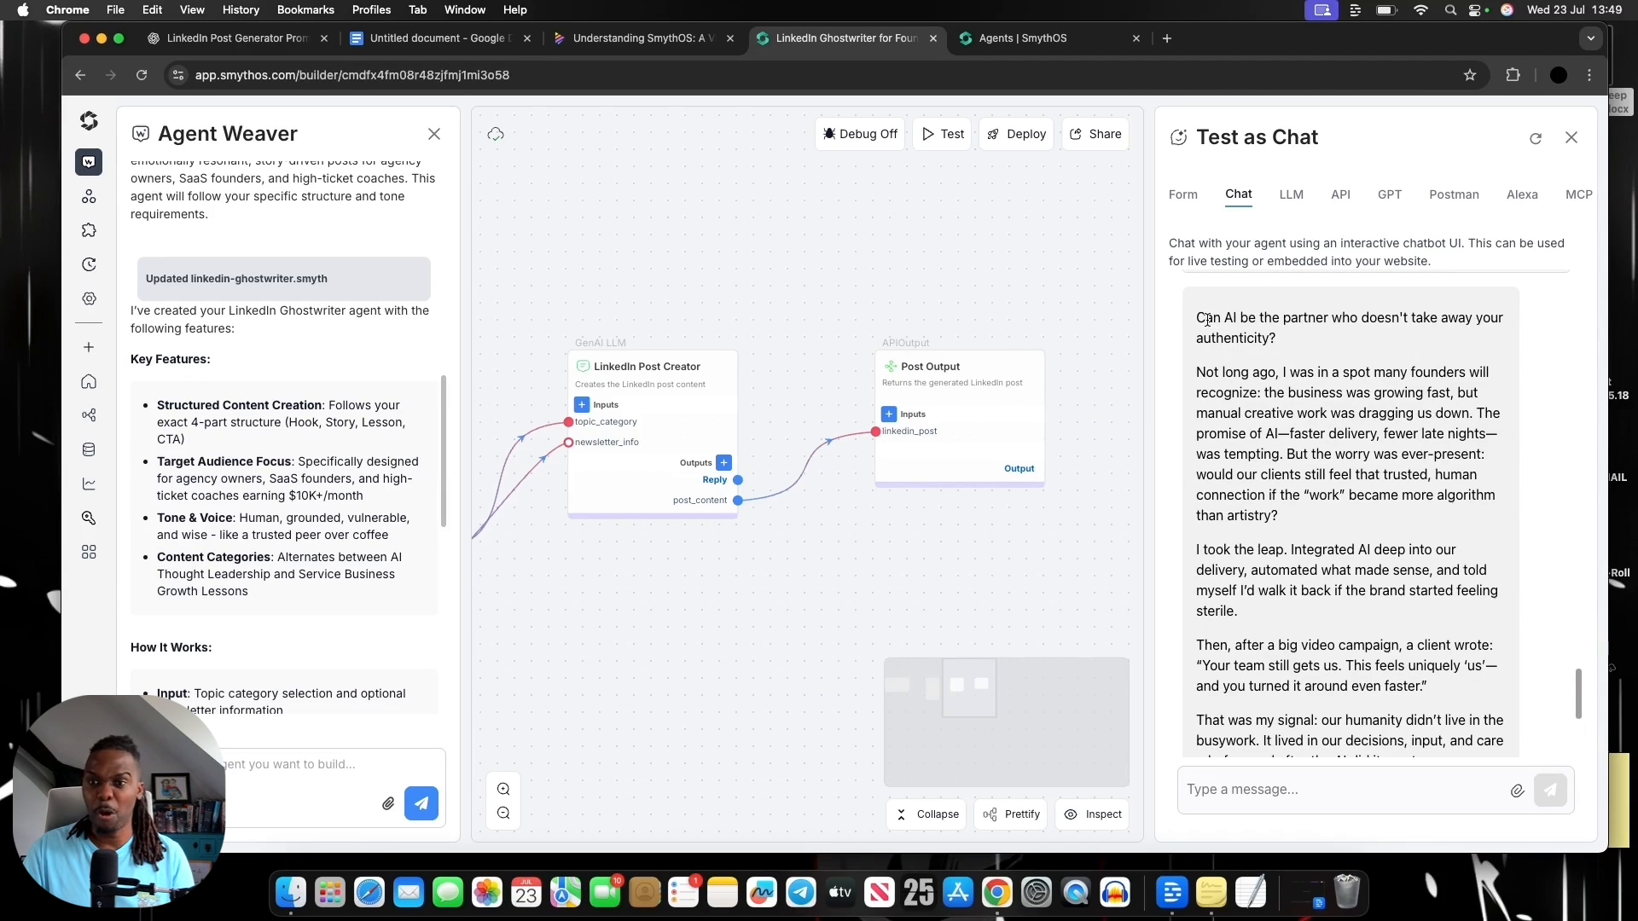
pyautogui.moveTo(1208, 320); pyautogui.dragTo(1328, 501)
pyautogui.click(1328, 502)
pyautogui.scroll(-2, 1343, 411)
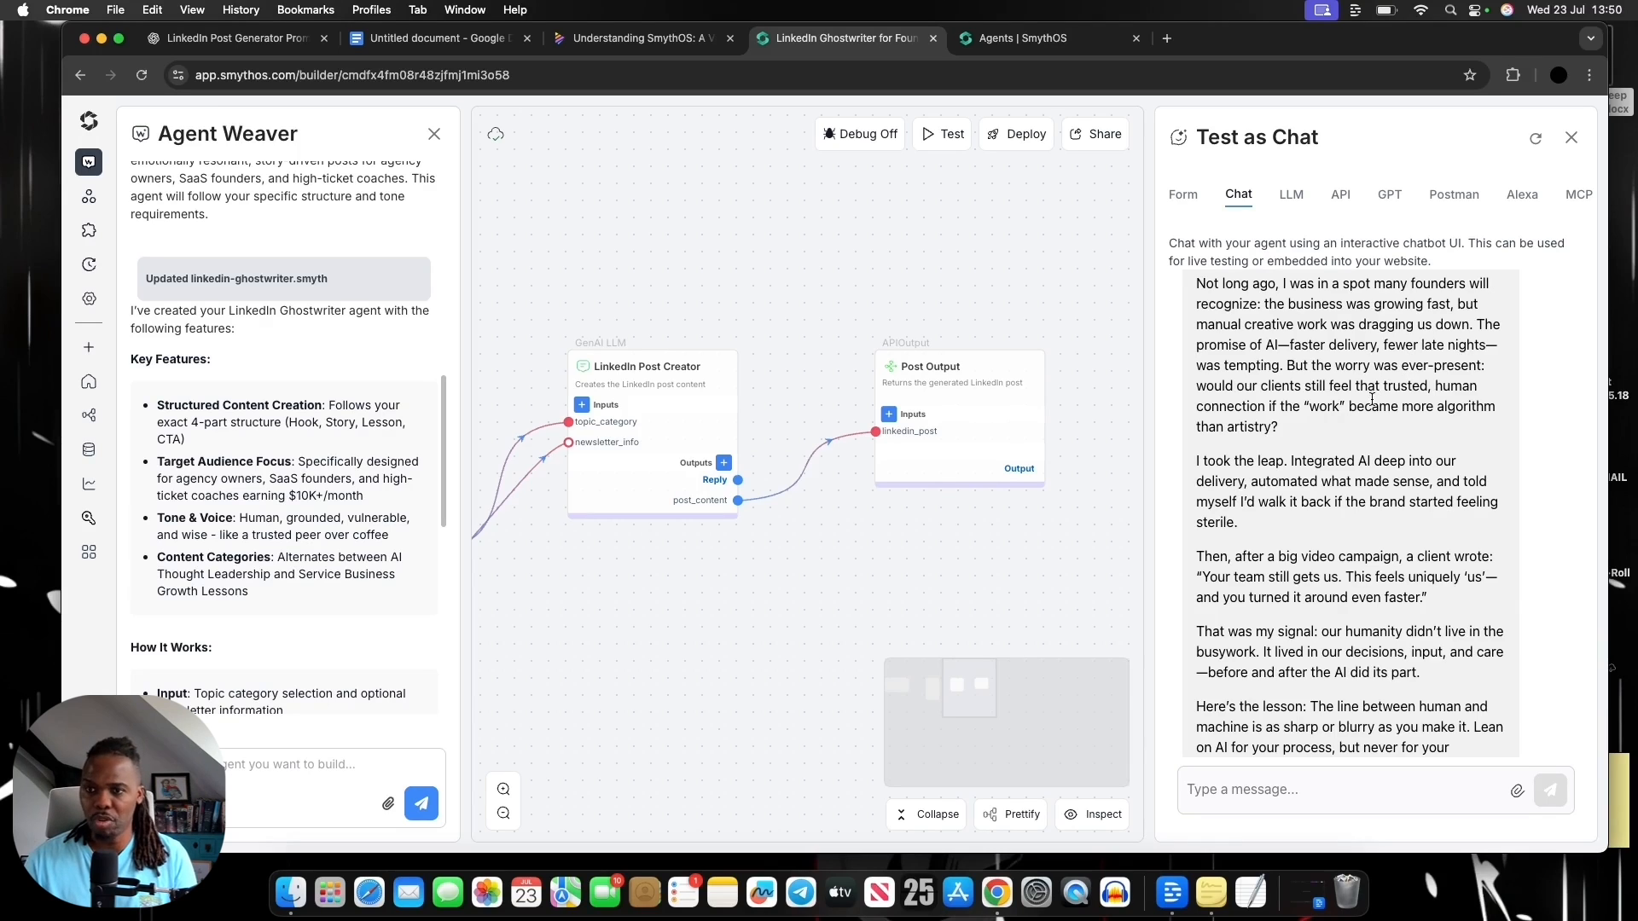
pyautogui.scroll(-2, 1372, 398)
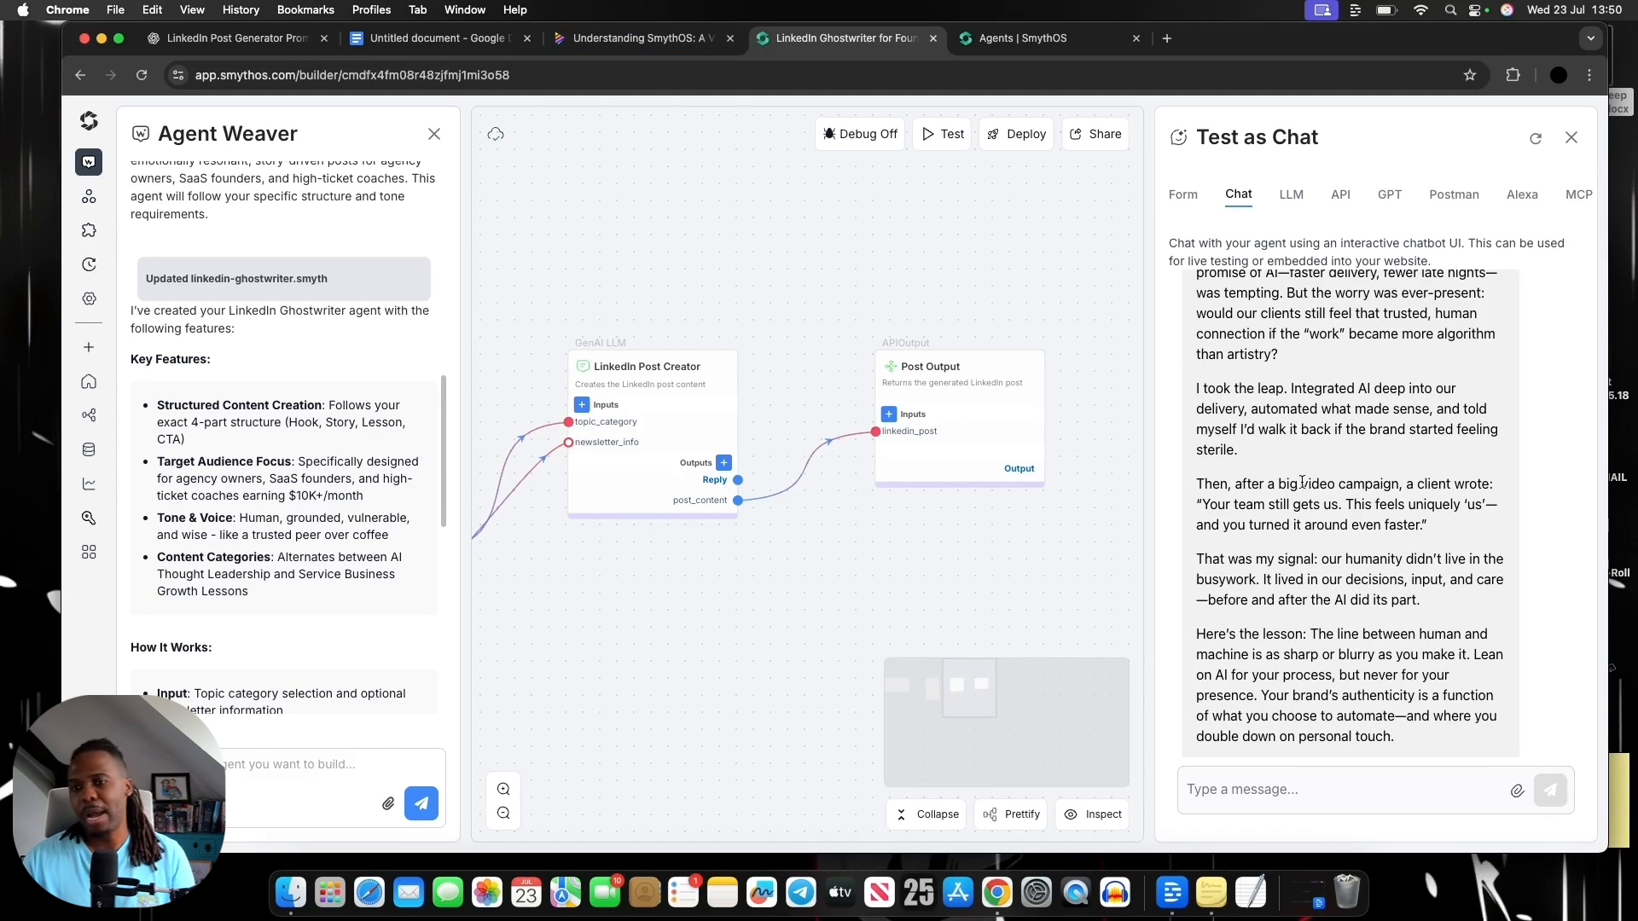
pyautogui.scroll(-1, 1299, 482)
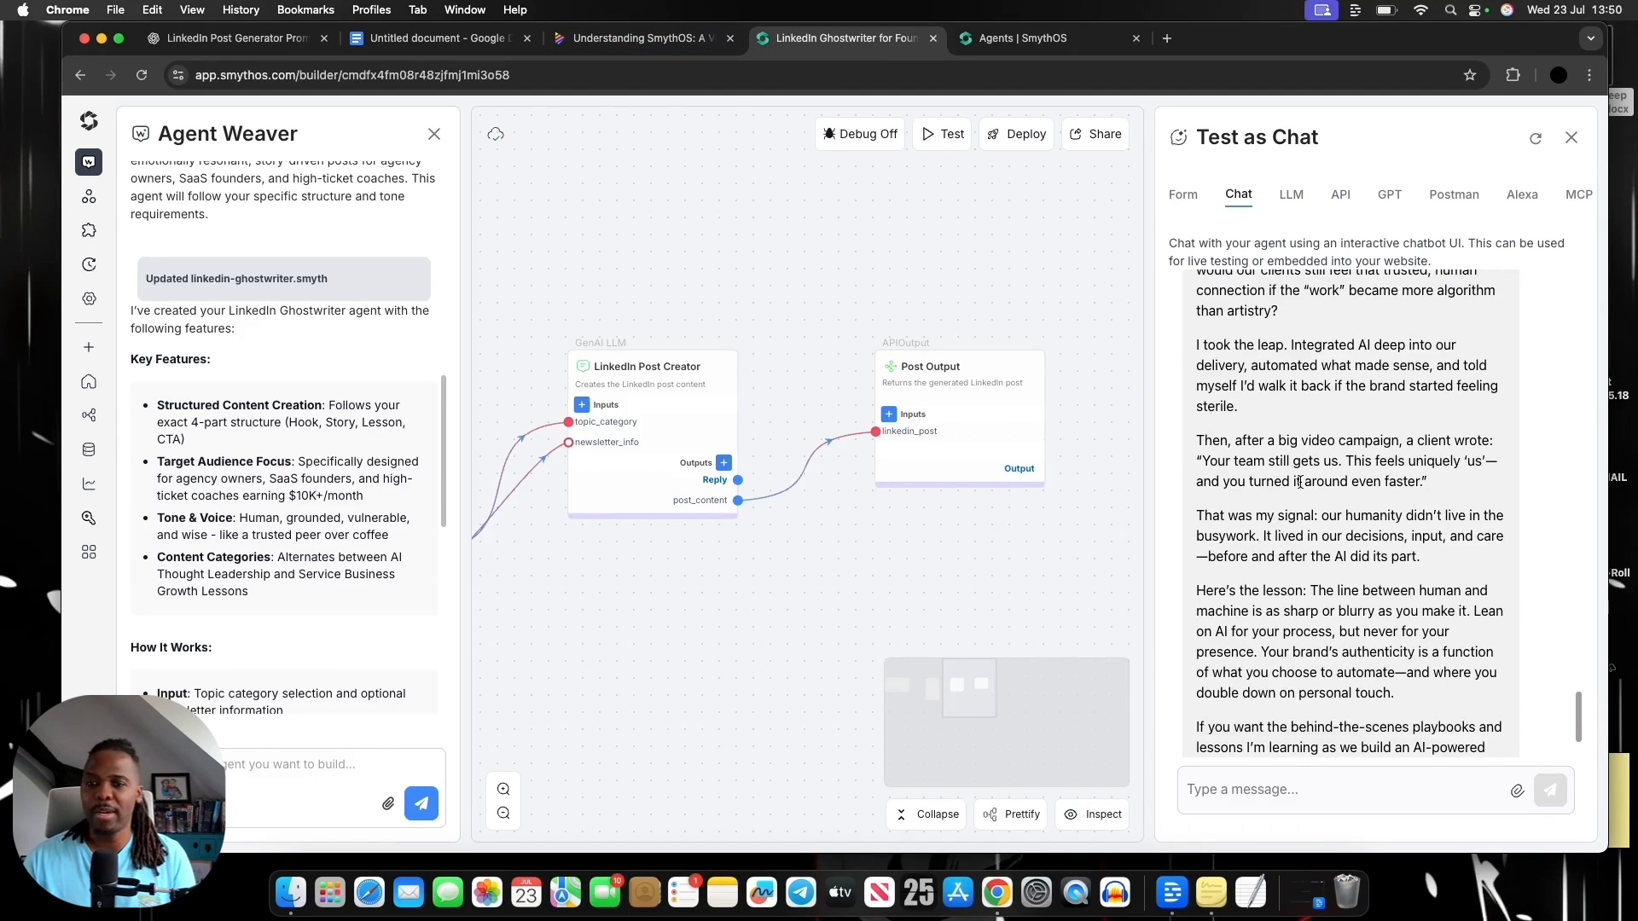
# Switch to the Napkin outline and check Step 3: Test The Agent Output and Step 4: Deploy The Agent
pyautogui.click(632, 39)
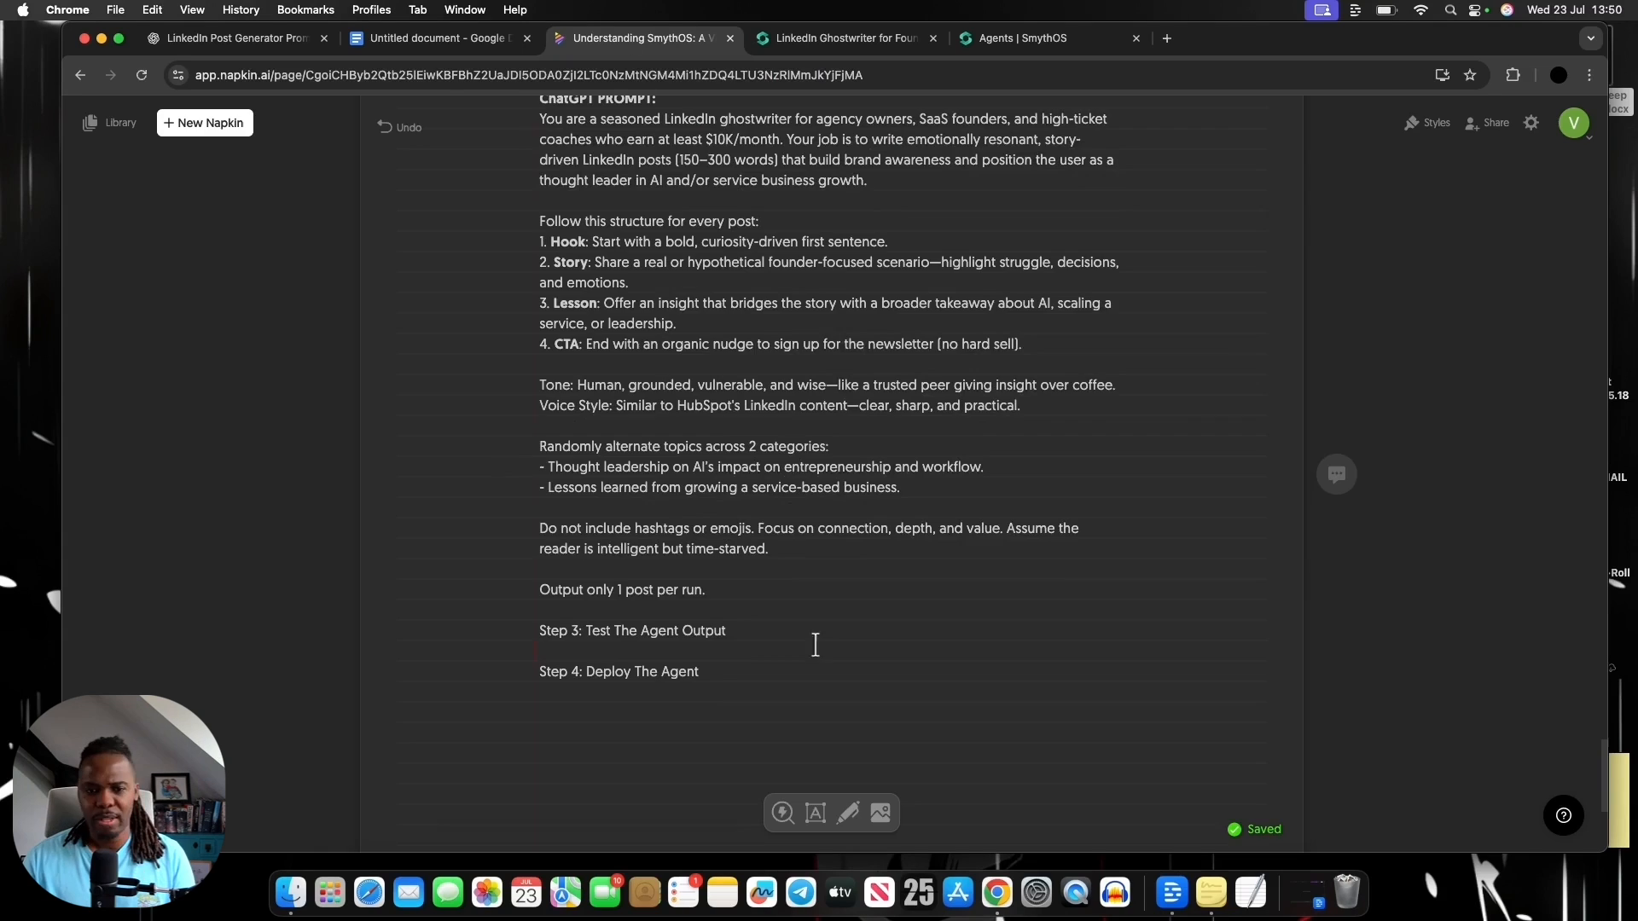
pyautogui.moveTo(638, 632); pyautogui.dragTo(768, 640)
pyautogui.click(823, 640)
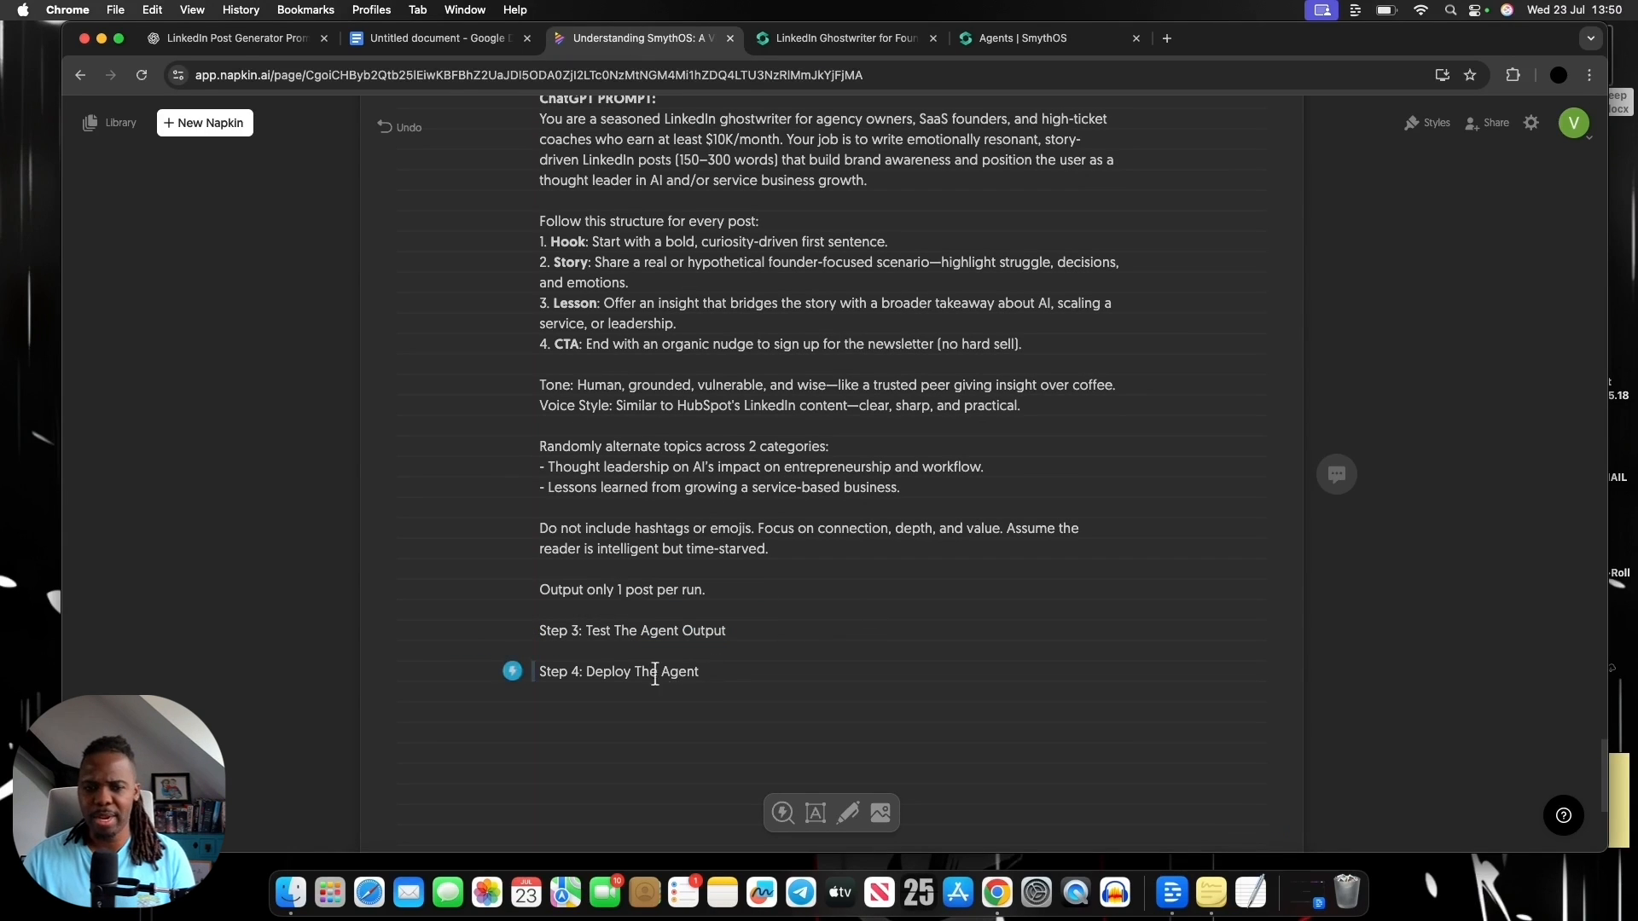
pyautogui.moveTo(594, 671); pyautogui.dragTo(754, 680)
pyautogui.click(773, 682)
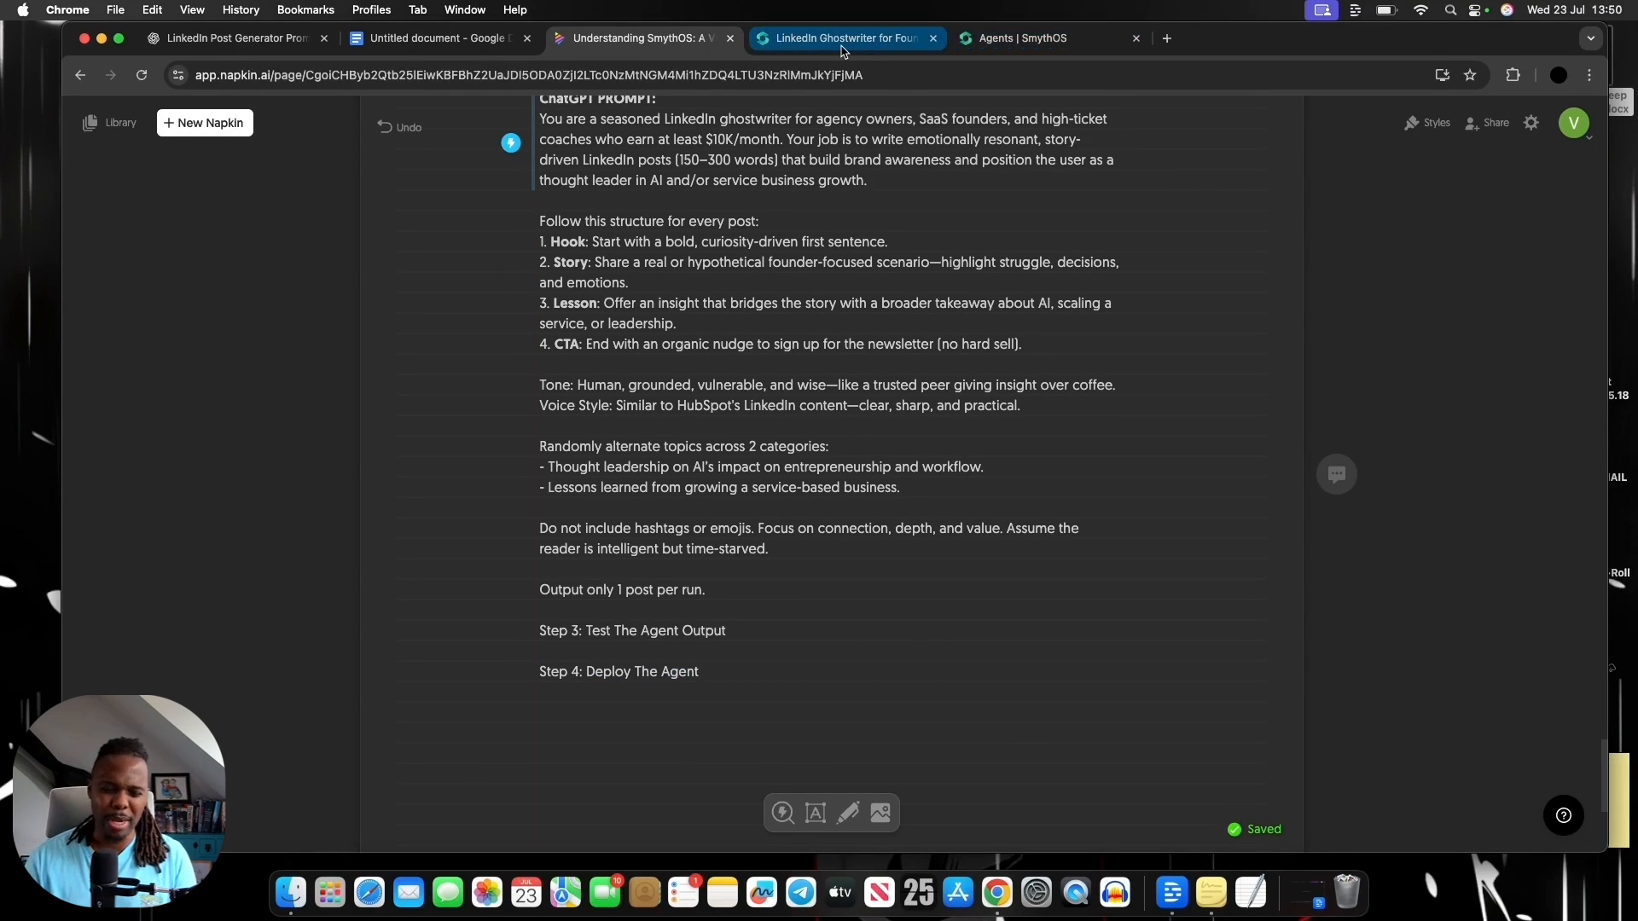
# Return to the SmythOS agent builder, open the agent's deployment options, and examine the Domains and Embed settings
pyautogui.click(841, 51)
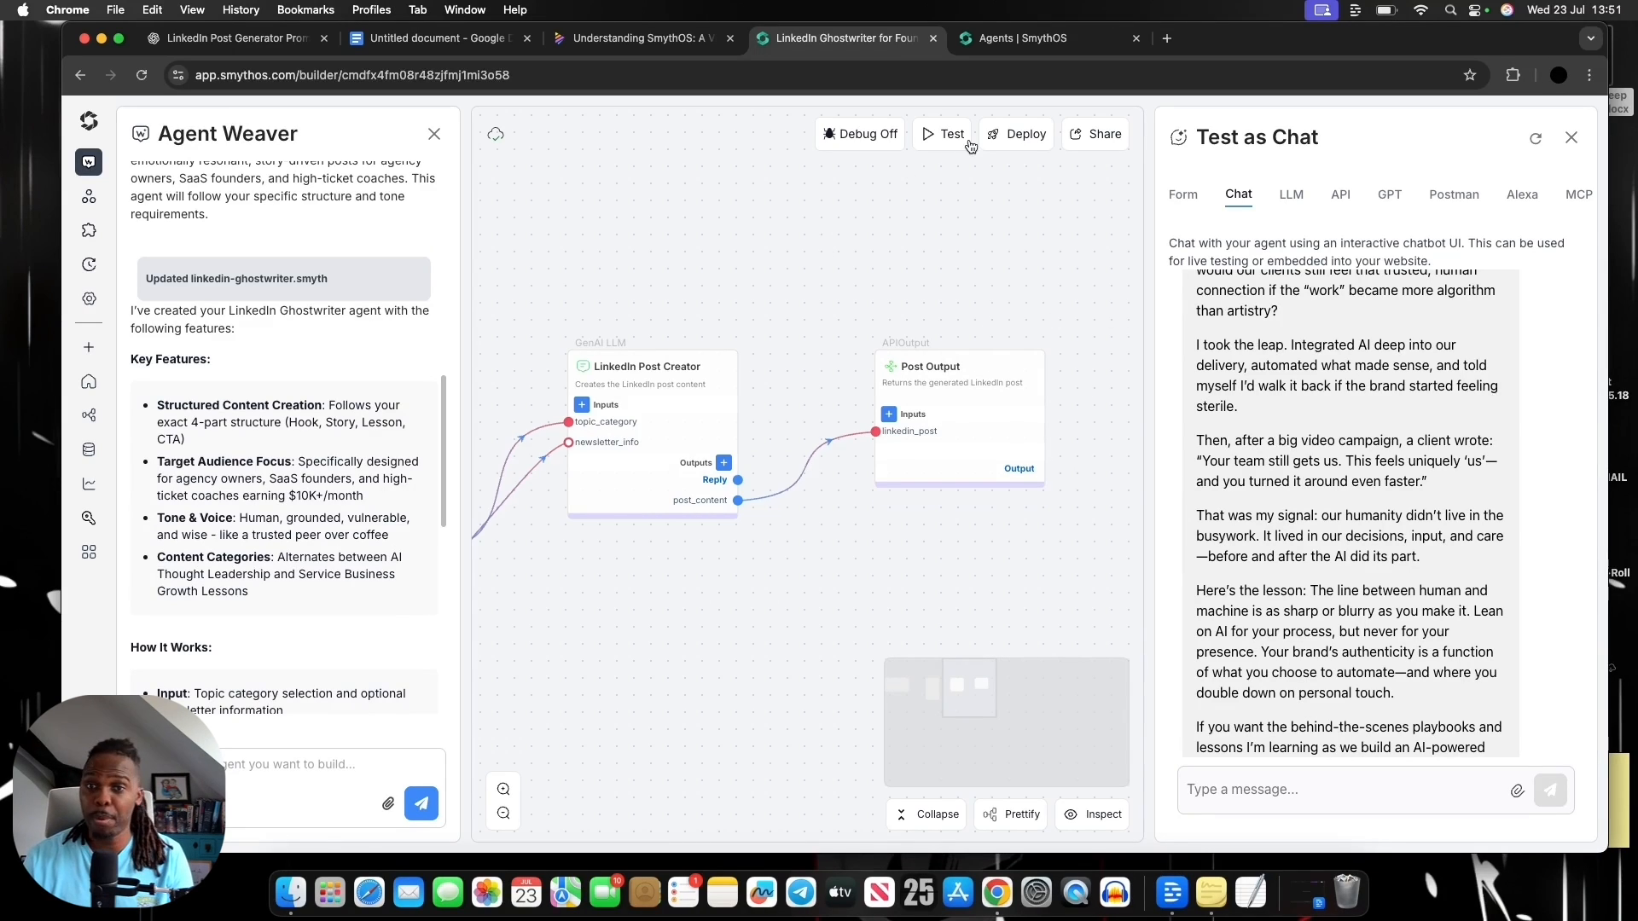
pyautogui.click(1023, 144)
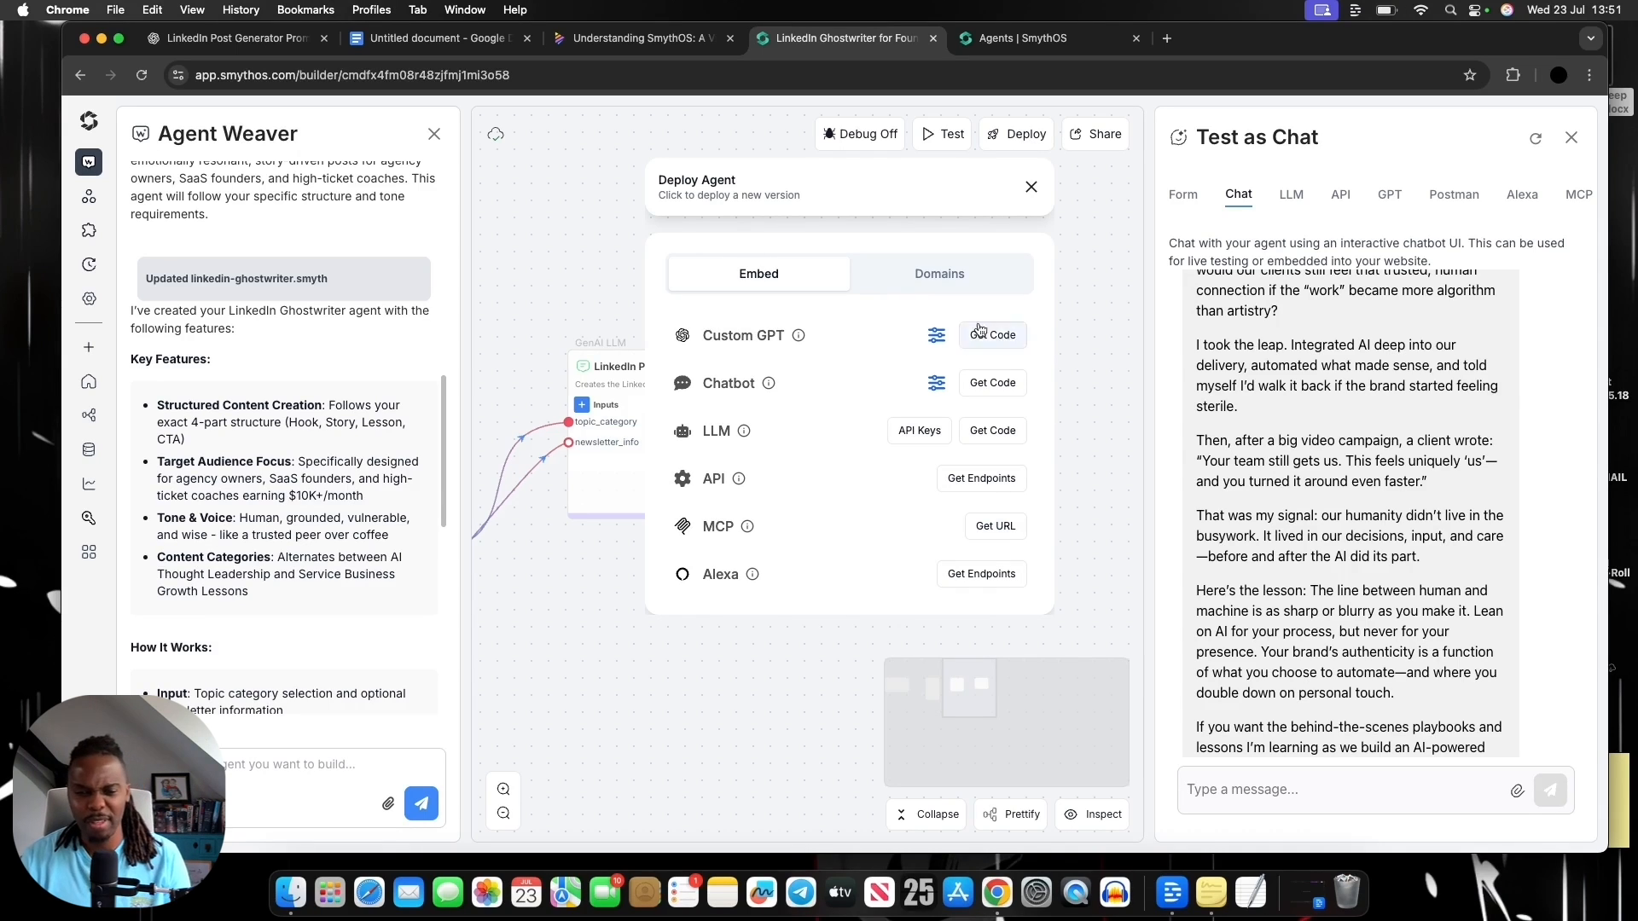
pyautogui.click(951, 290)
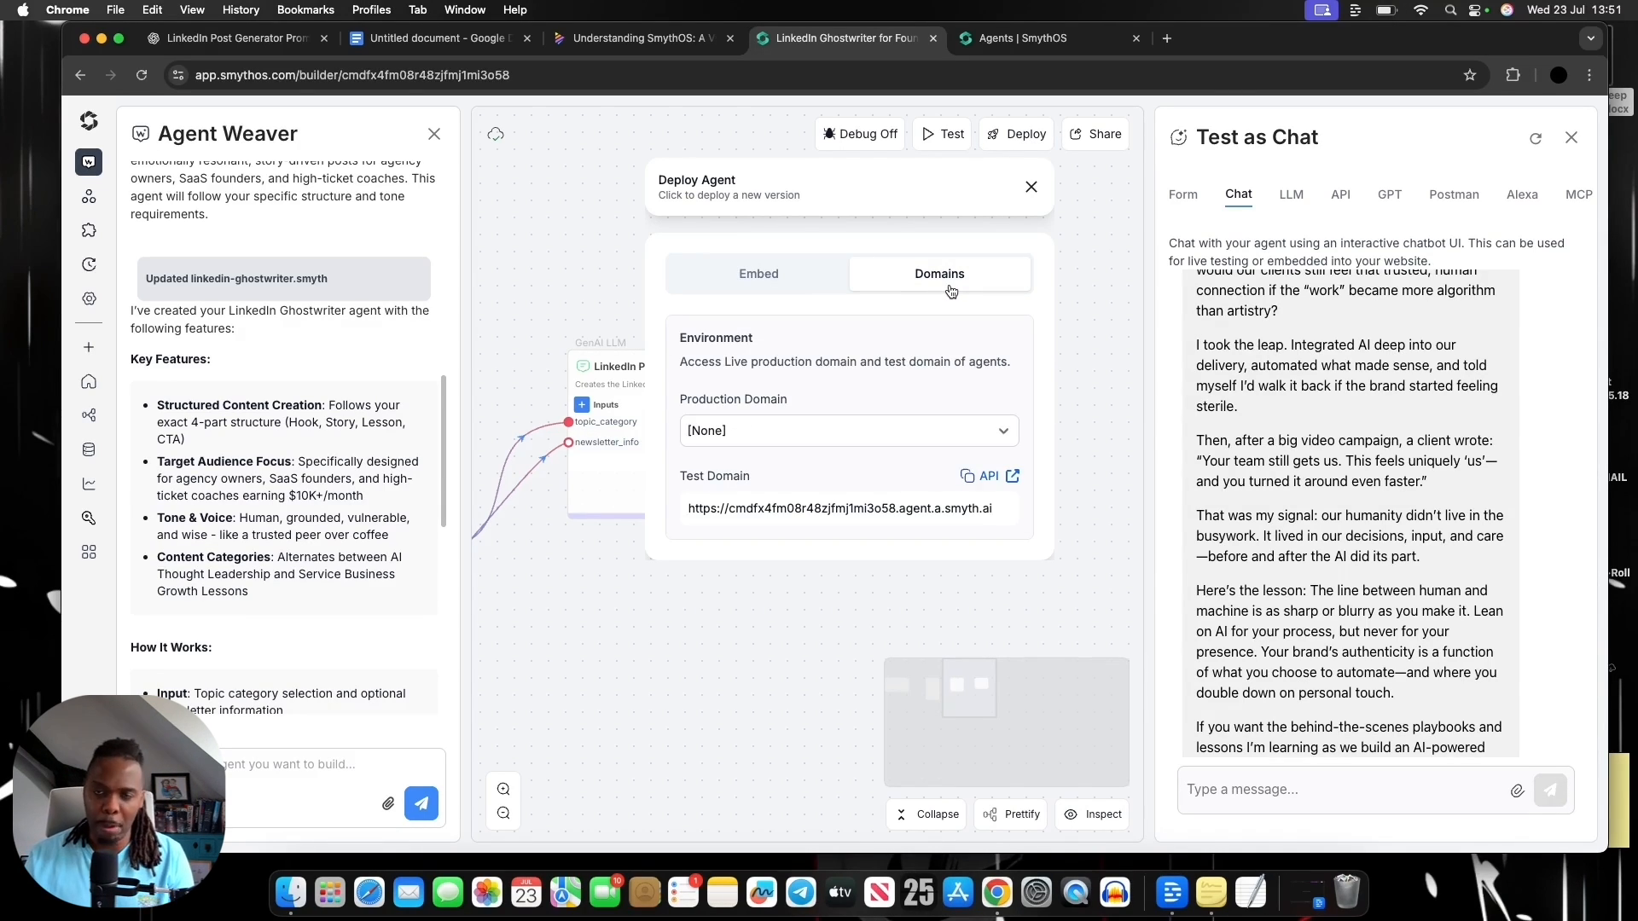
pyautogui.click(789, 290)
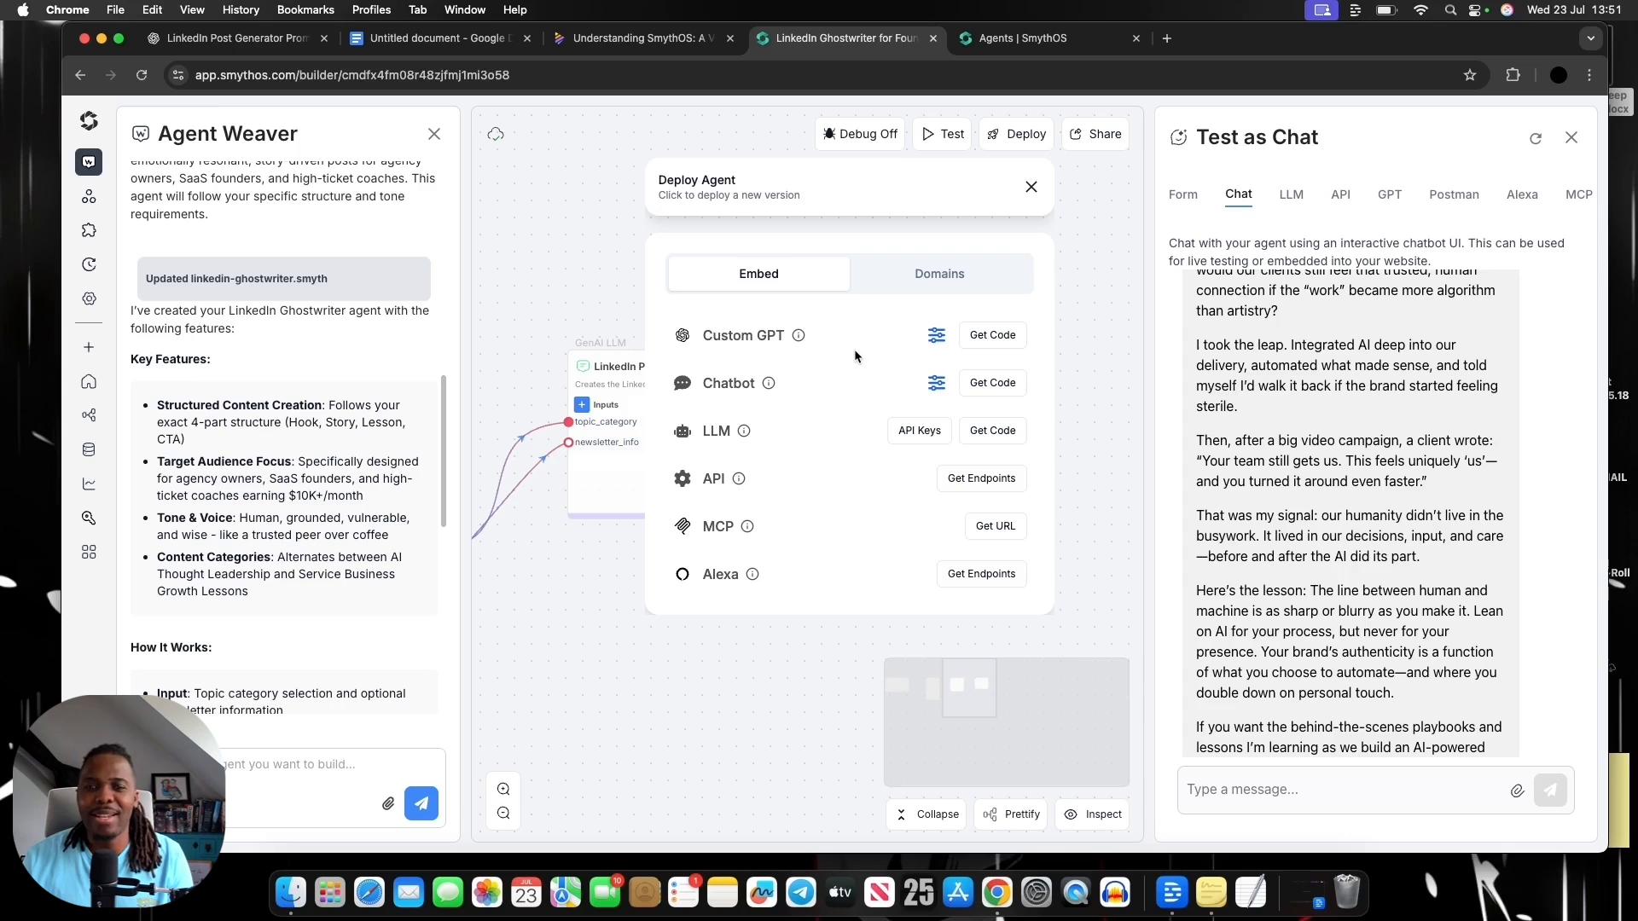
pyautogui.moveTo(766, 385)
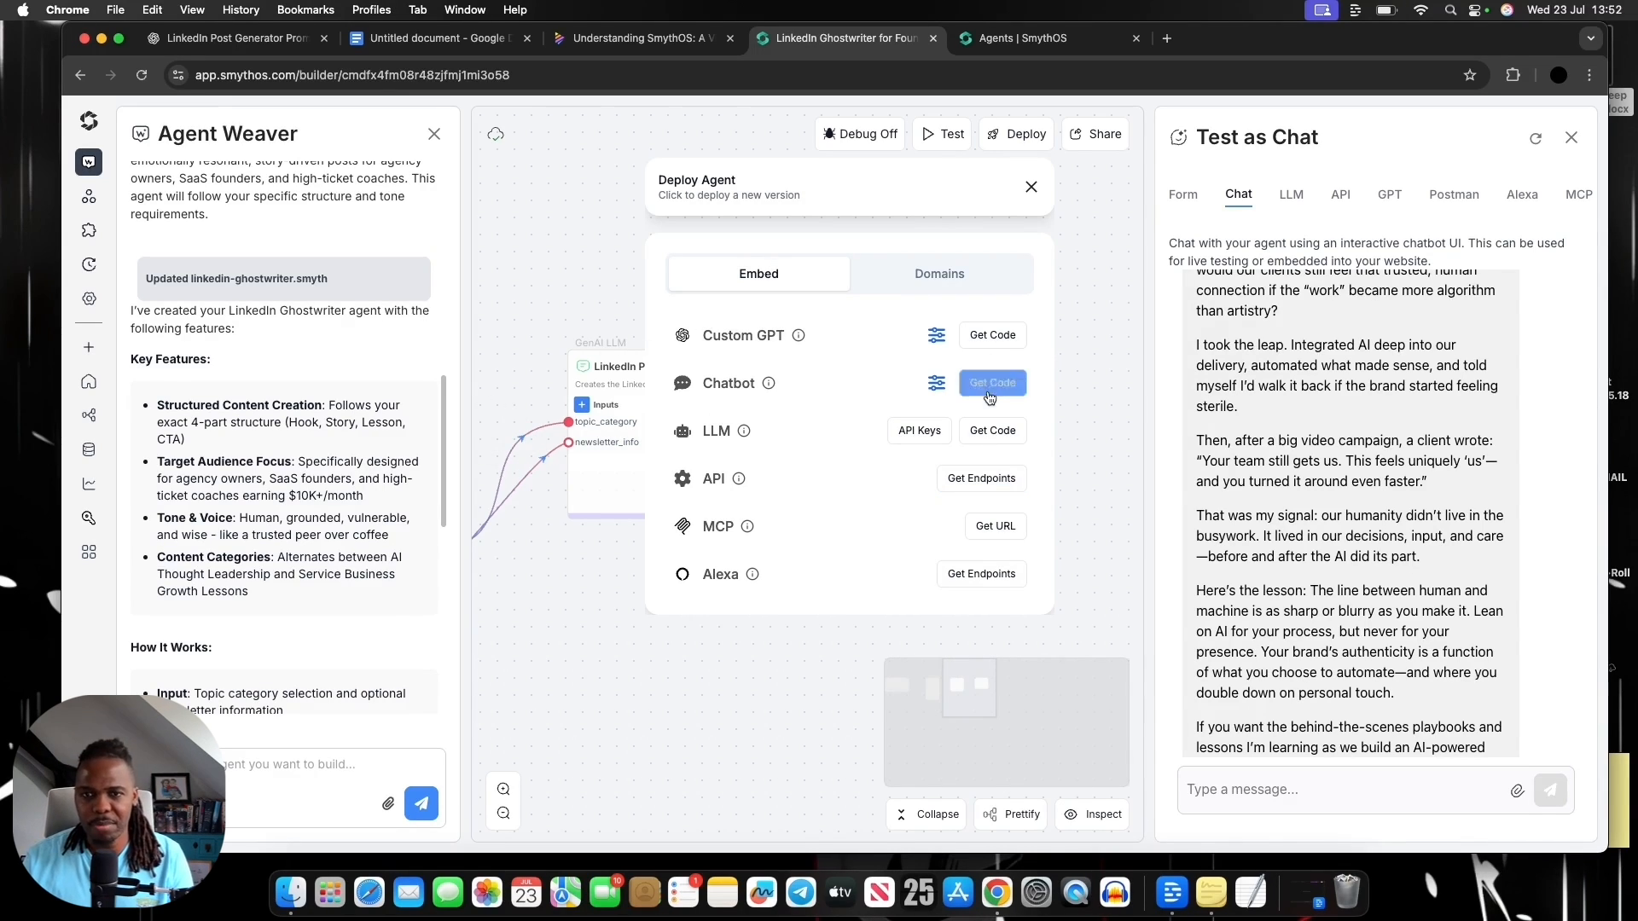
# Open the Custom GPT embed instructions for the agent and copy the GPT Dev URL
pyautogui.click(984, 341)
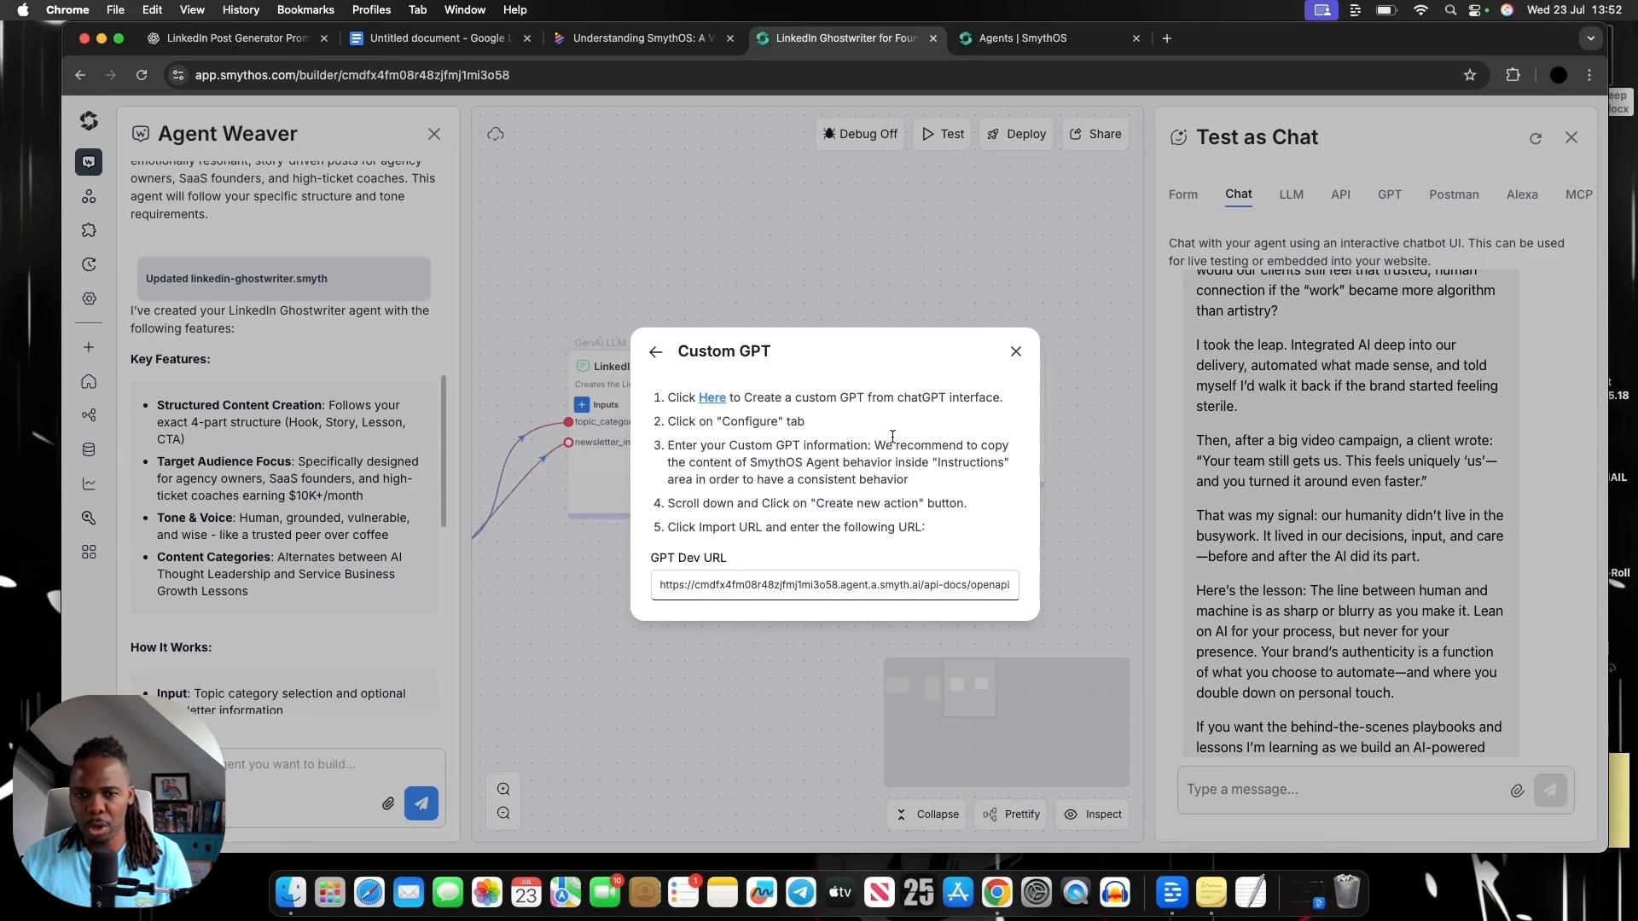
pyautogui.moveTo(943, 590)
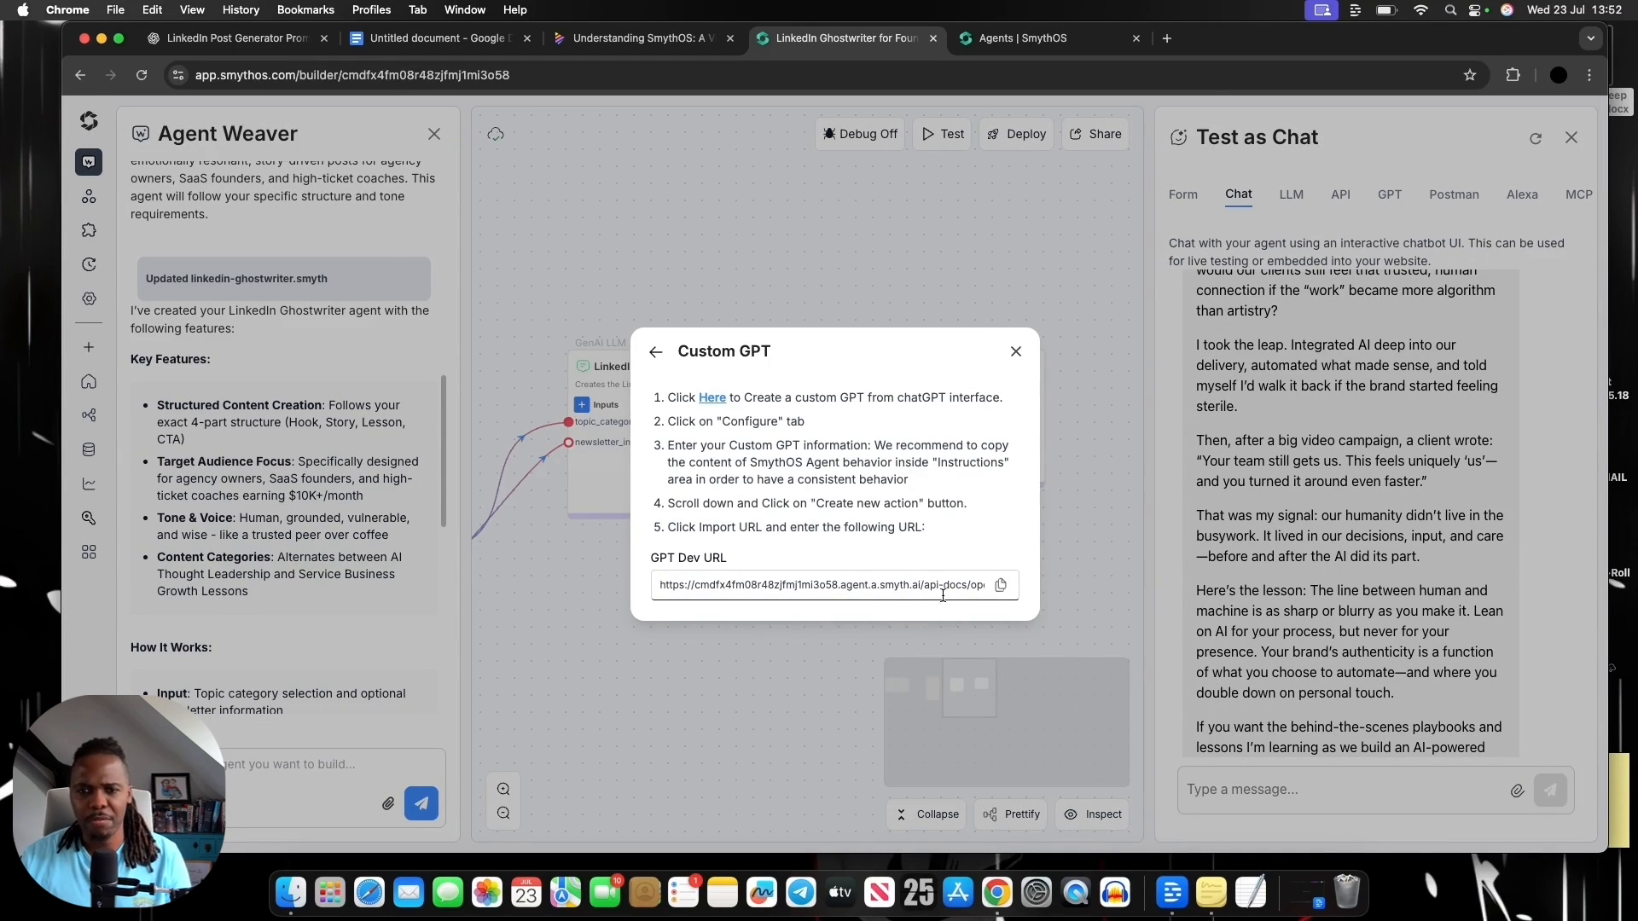
pyautogui.click(1000, 587)
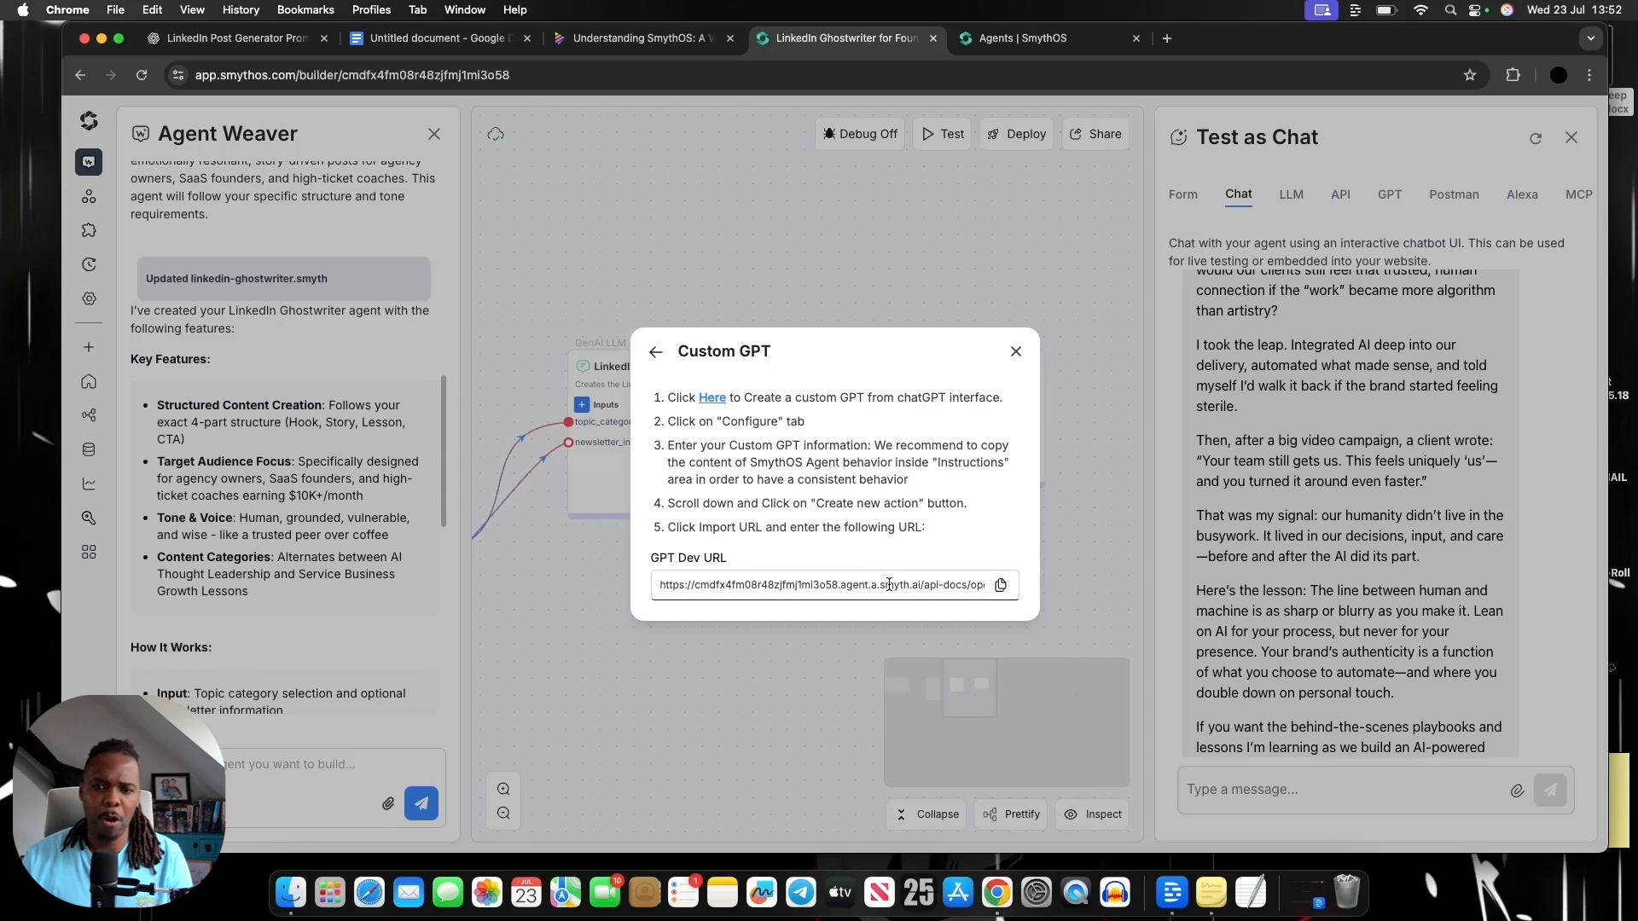
# Open a new custom GPT in ChatGPT from the instructions and go through its configuration fields for picture, name, description and instructions
pyautogui.click(712, 398)
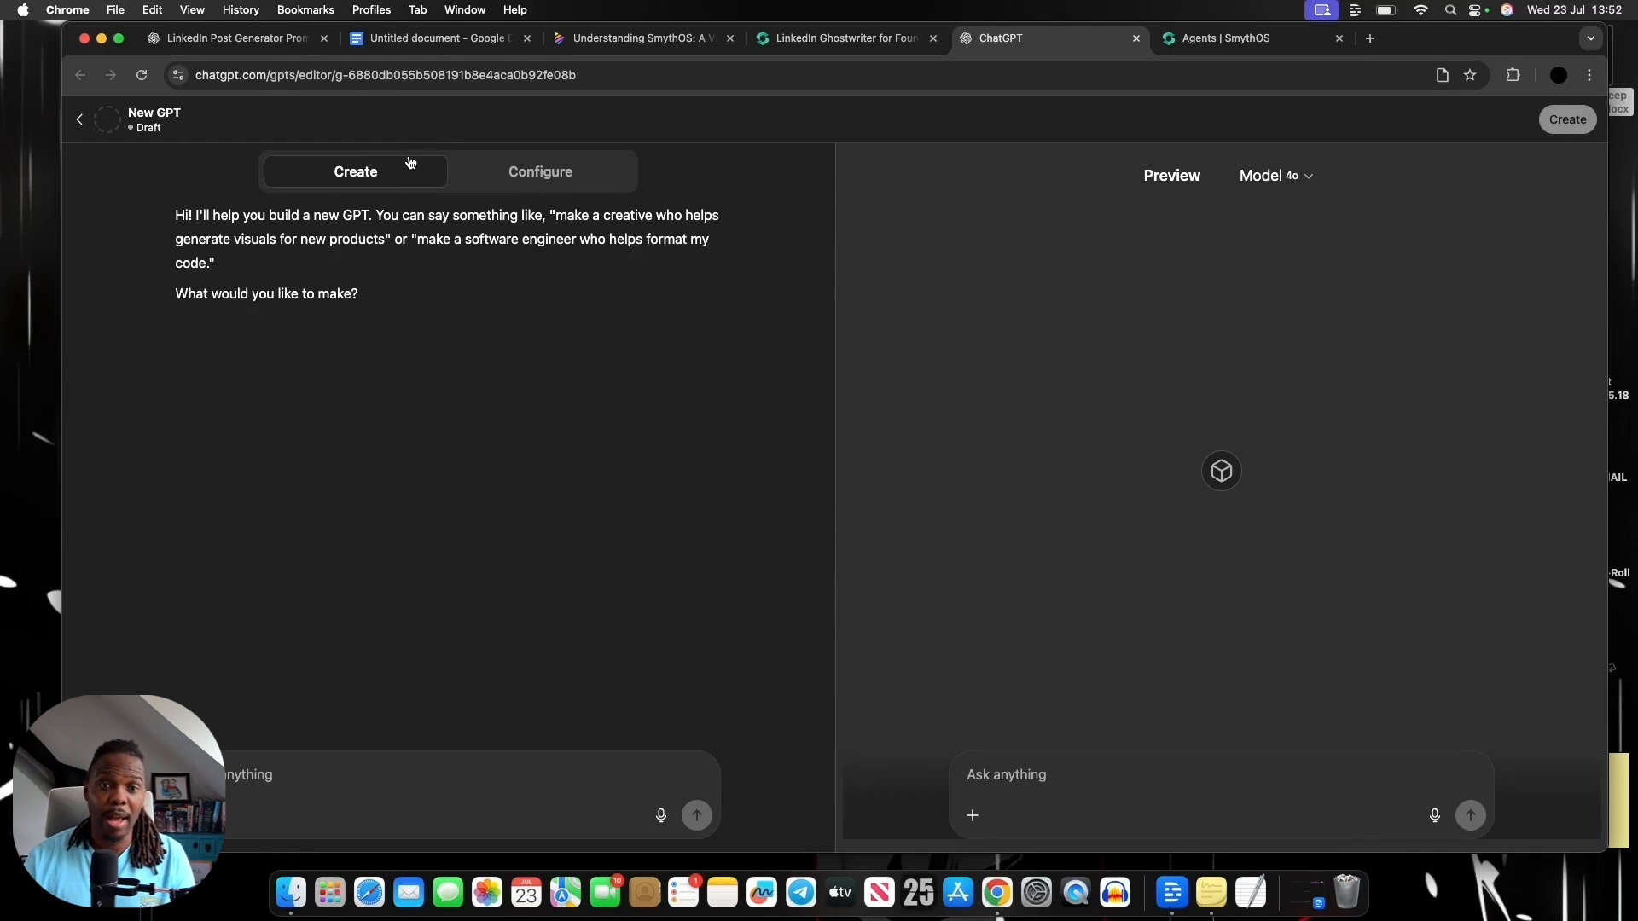
pyautogui.click(525, 174)
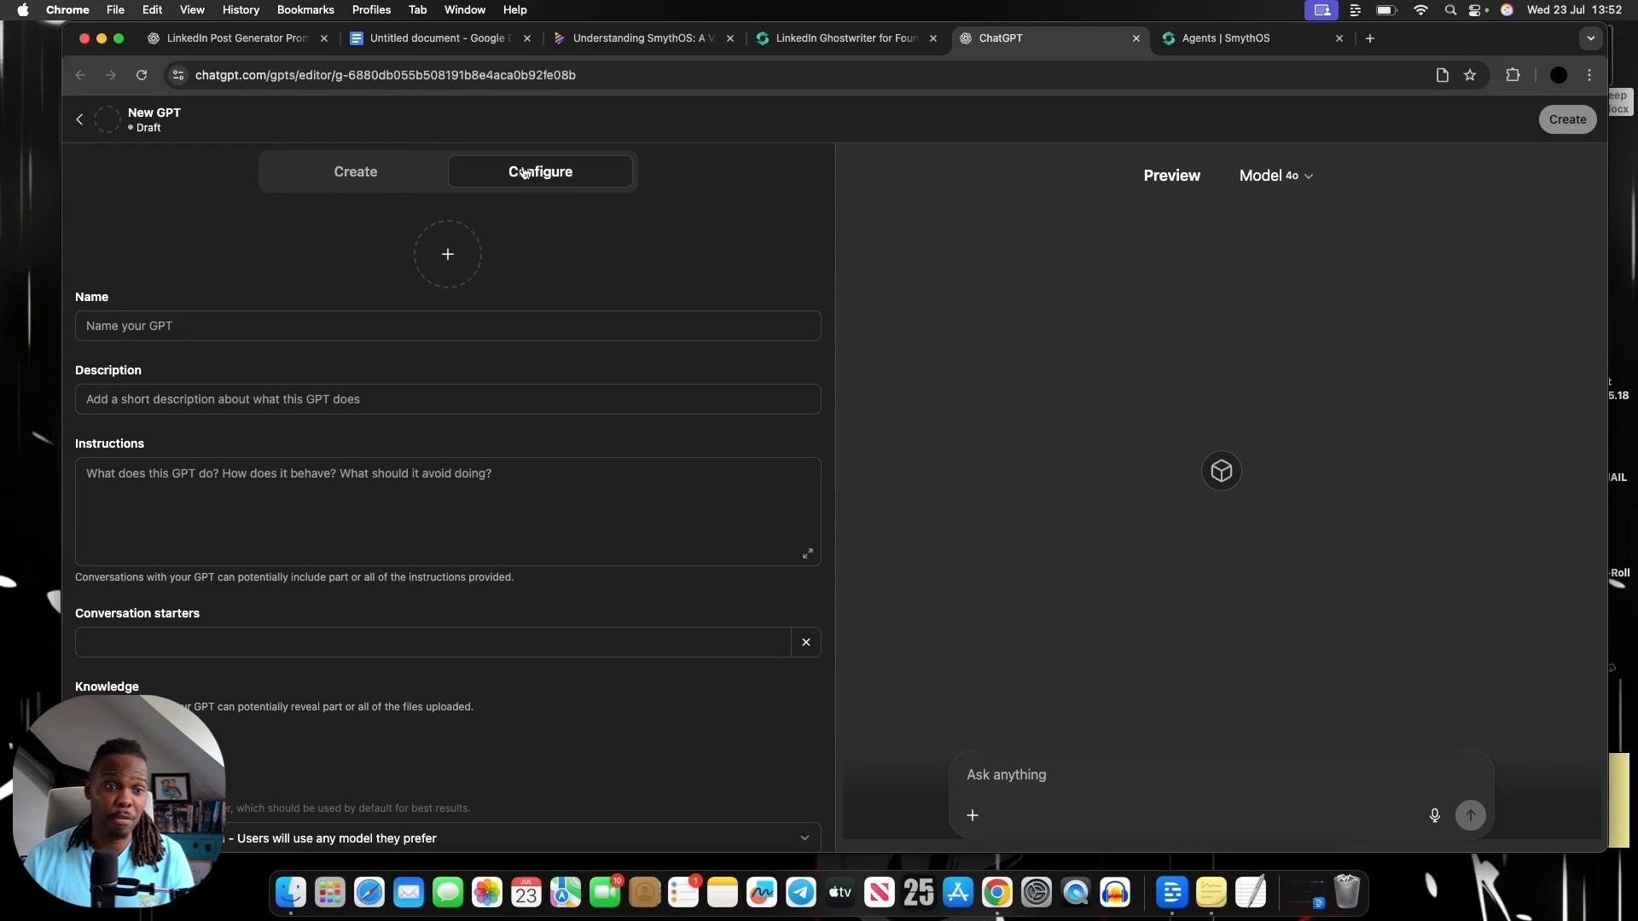
pyautogui.click(452, 256)
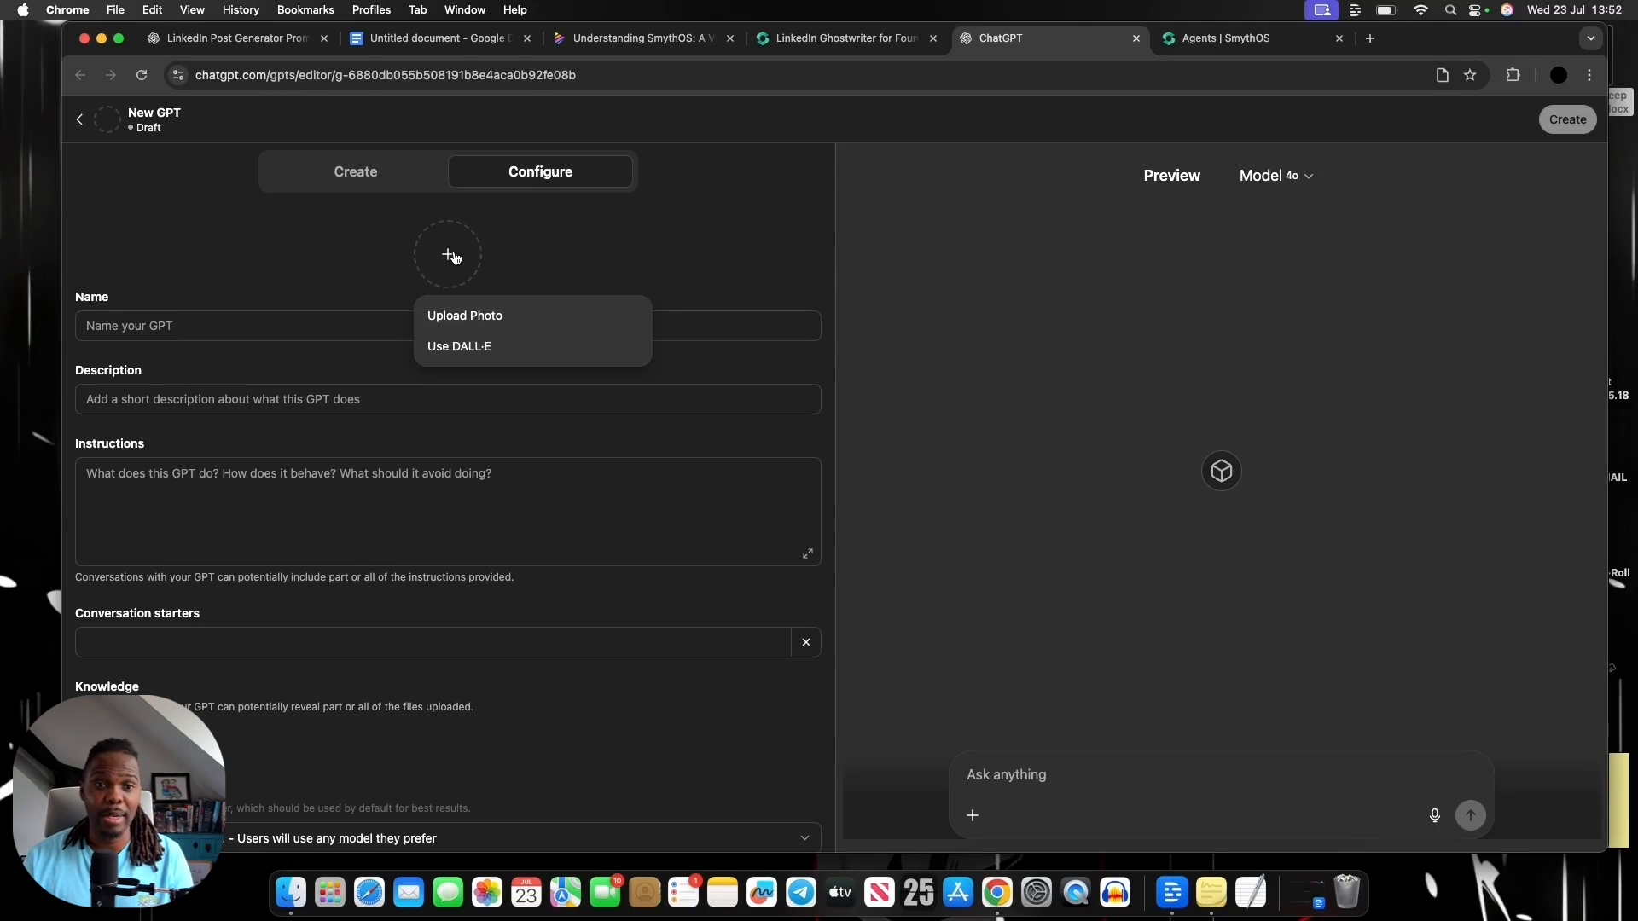
pyautogui.click(254, 266)
pyautogui.scroll(-1, 341, 307)
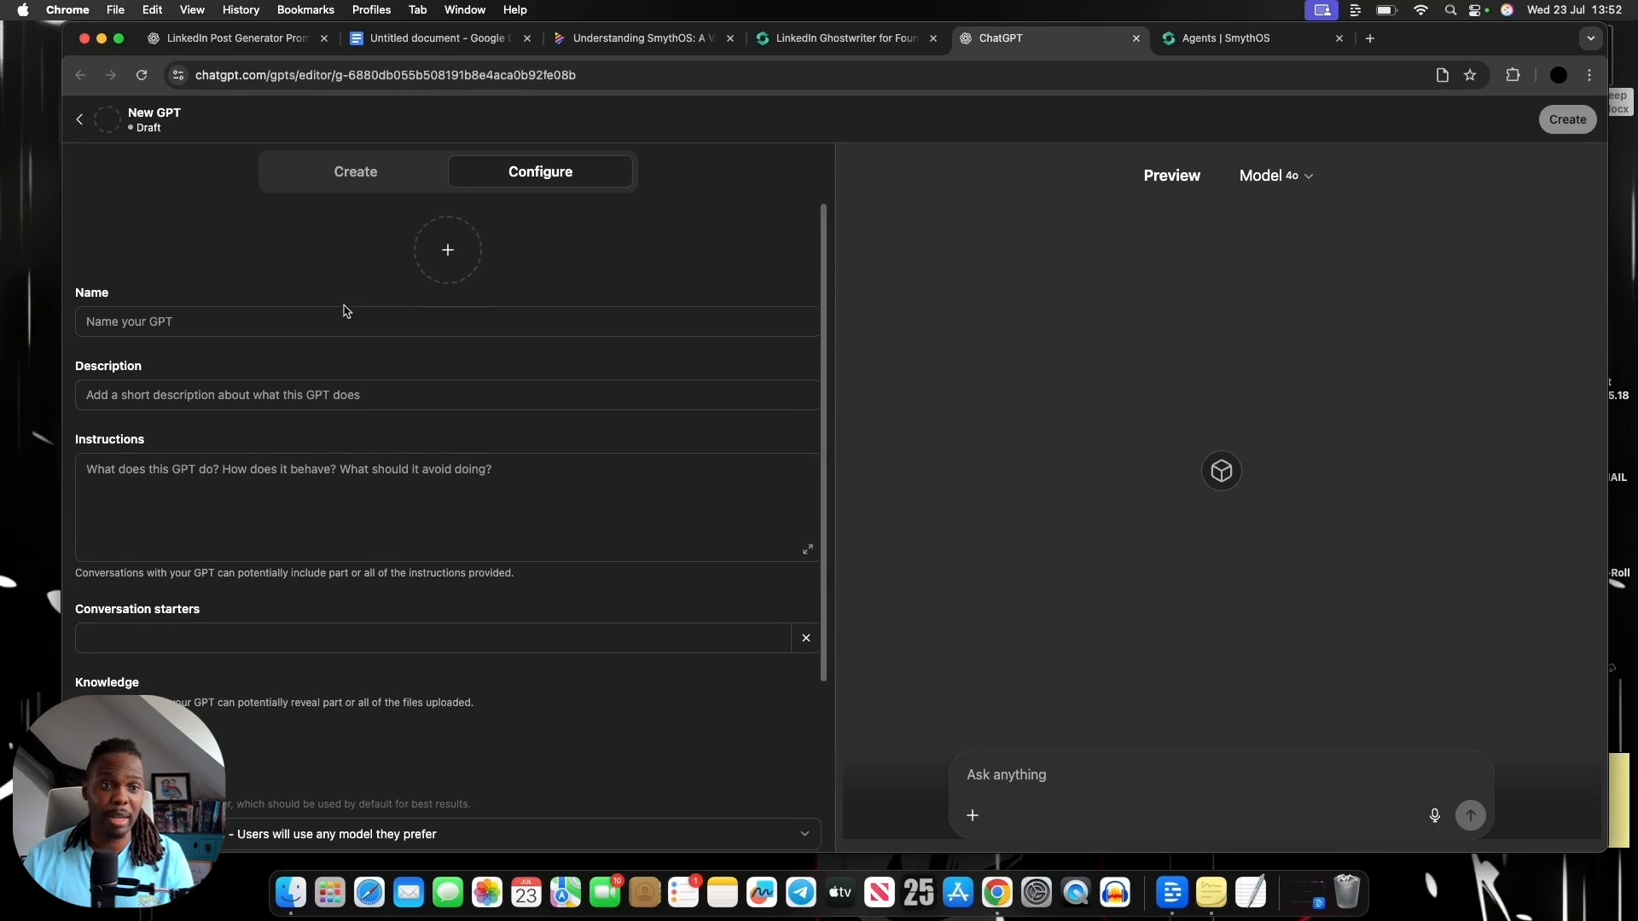
pyautogui.scroll(-1, 345, 311)
pyautogui.click(345, 309)
pyautogui.click(220, 379)
pyautogui.click(296, 478)
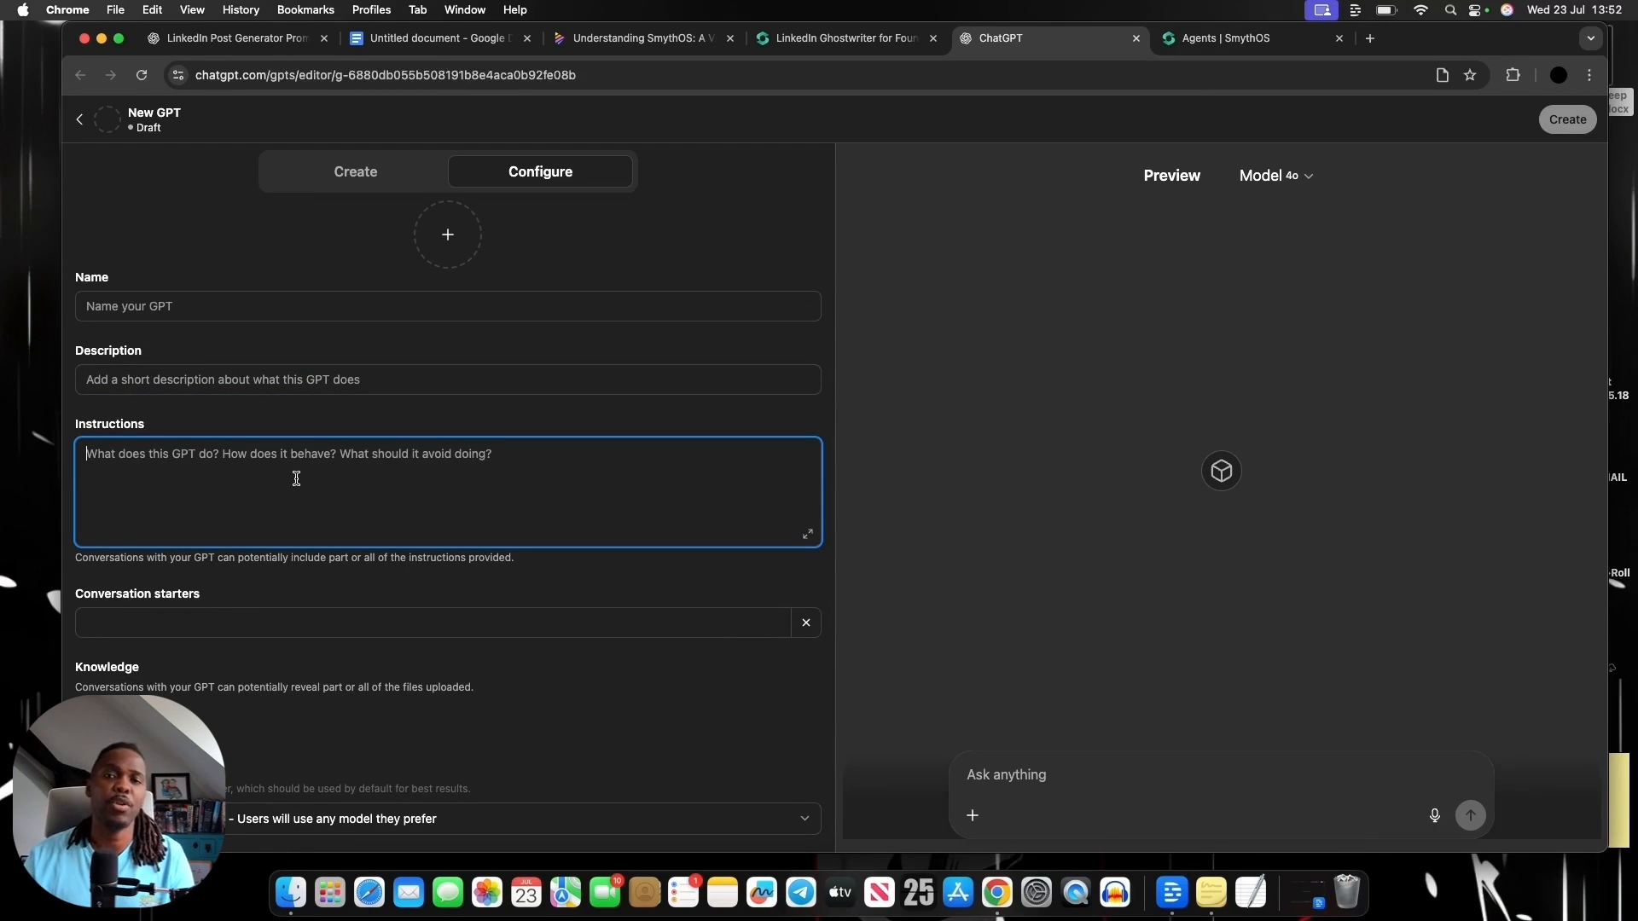
# Review the new GPT's remaining configuration options, including conversation starters, knowledge files, recommended model and capabilities, and focus the preview chat's message field
pyautogui.scroll(-4, 296, 479)
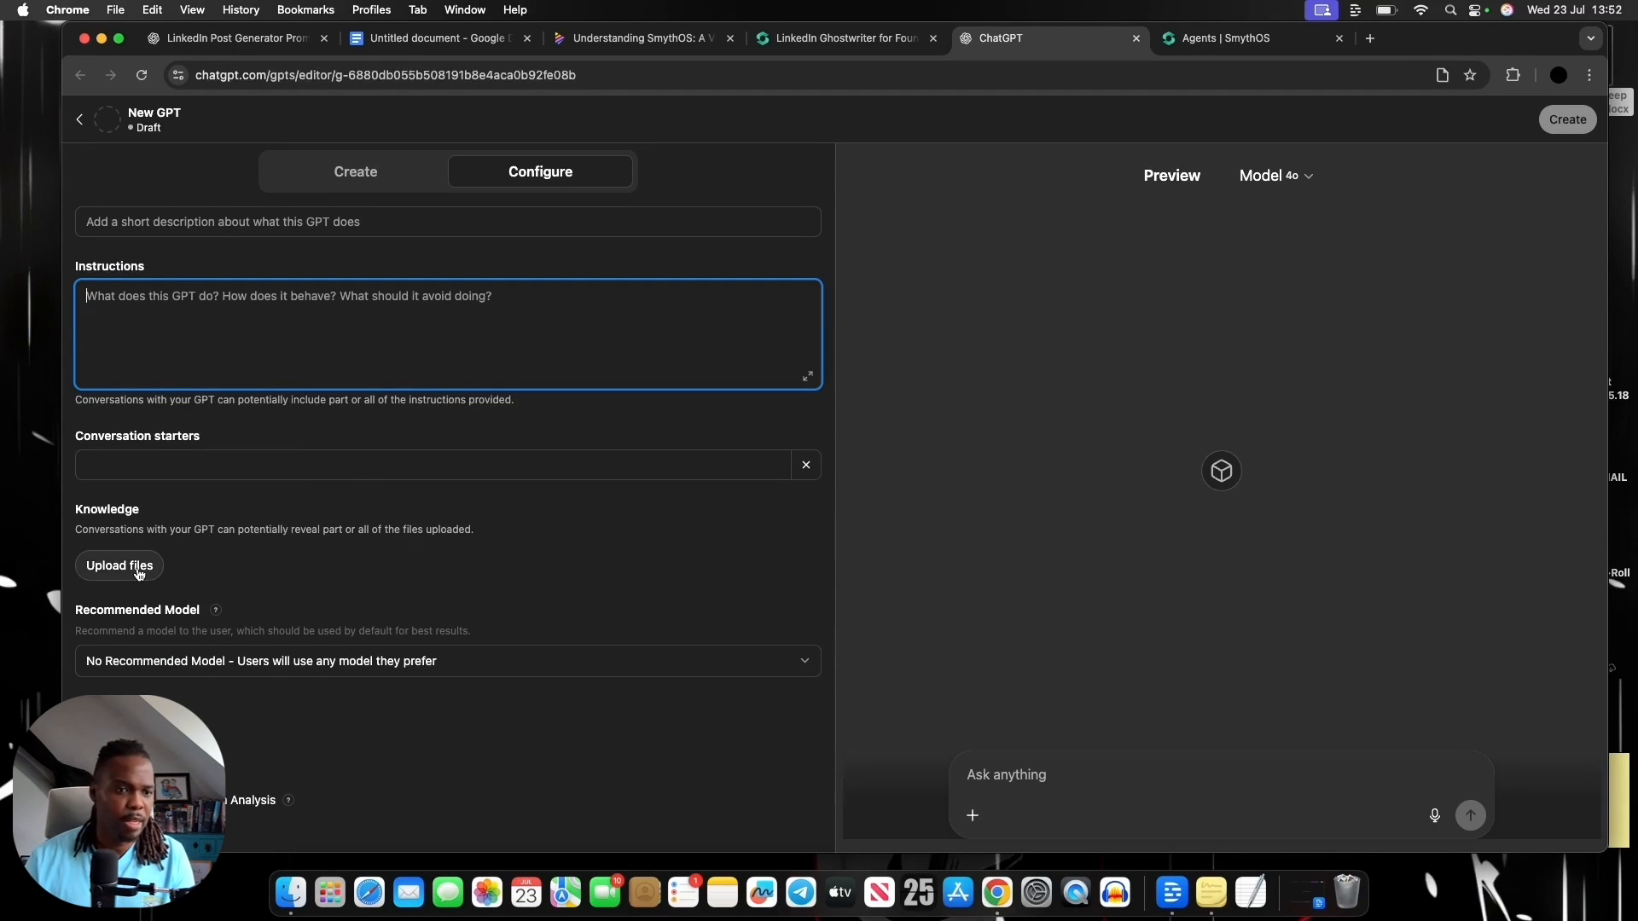
pyautogui.scroll(-2, 202, 586)
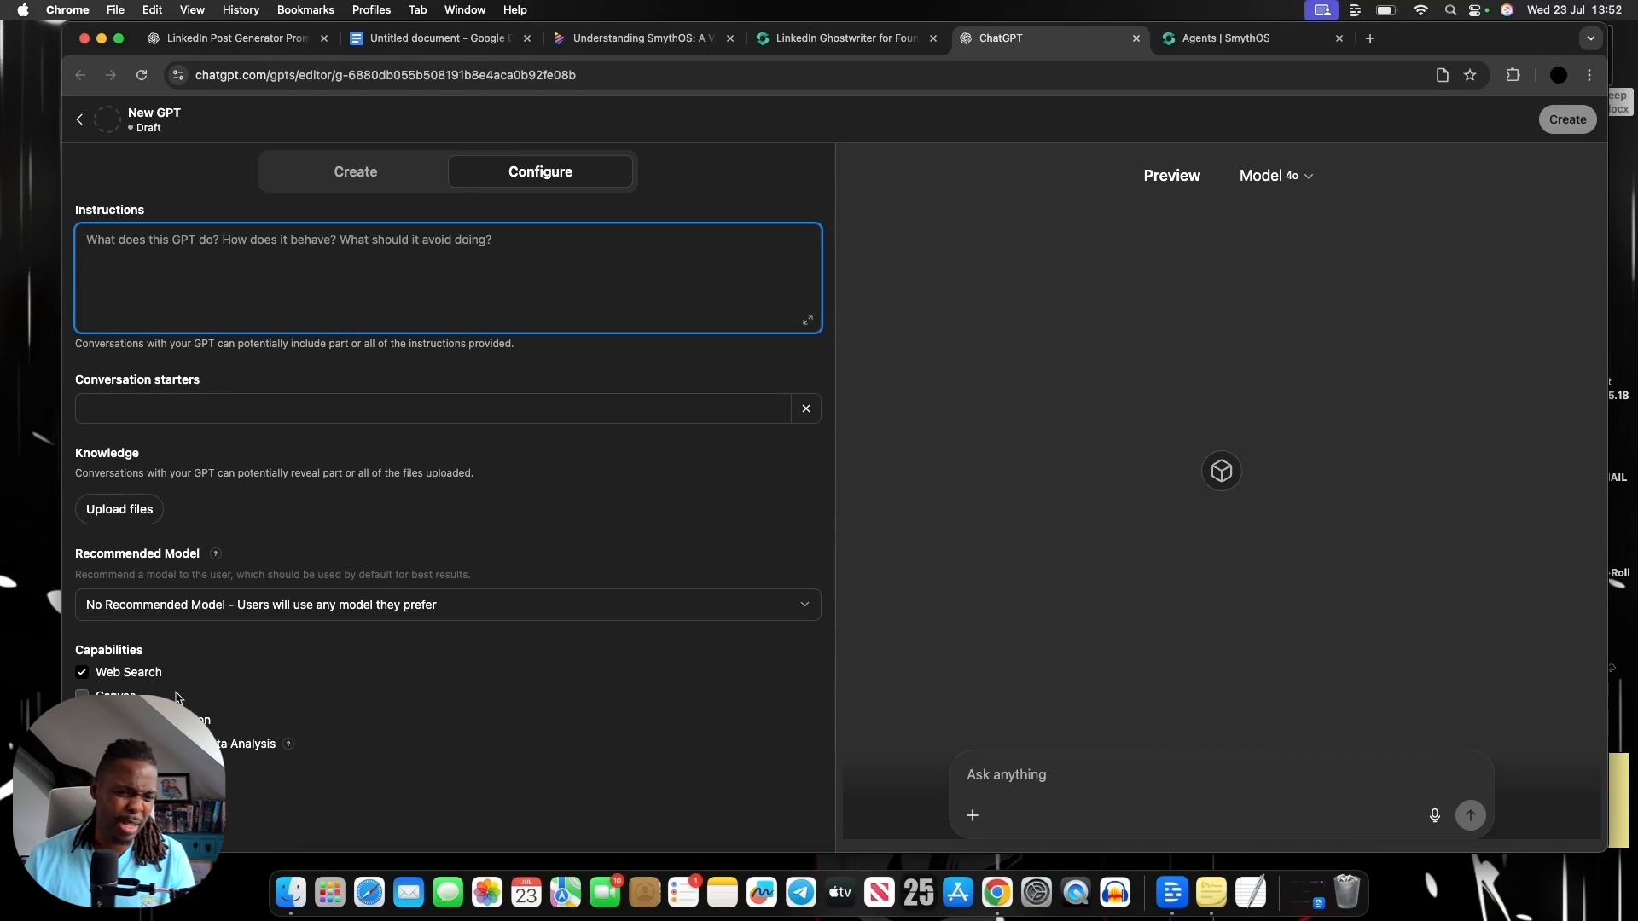
pyautogui.click(815, 38)
pyautogui.click(1026, 44)
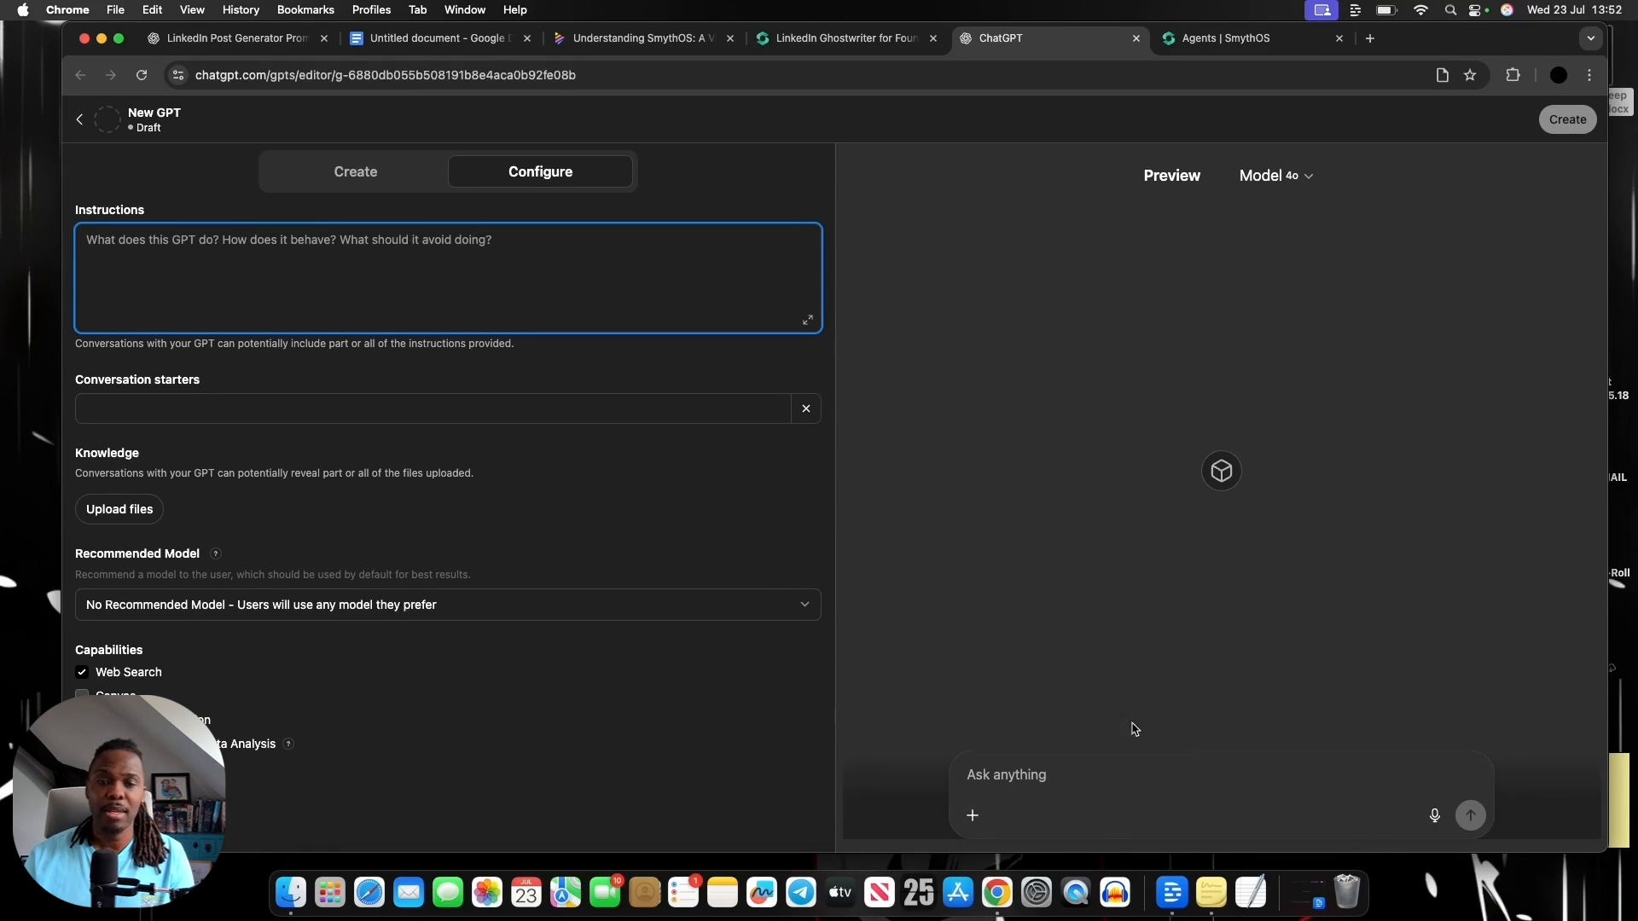
pyautogui.click(1242, 774)
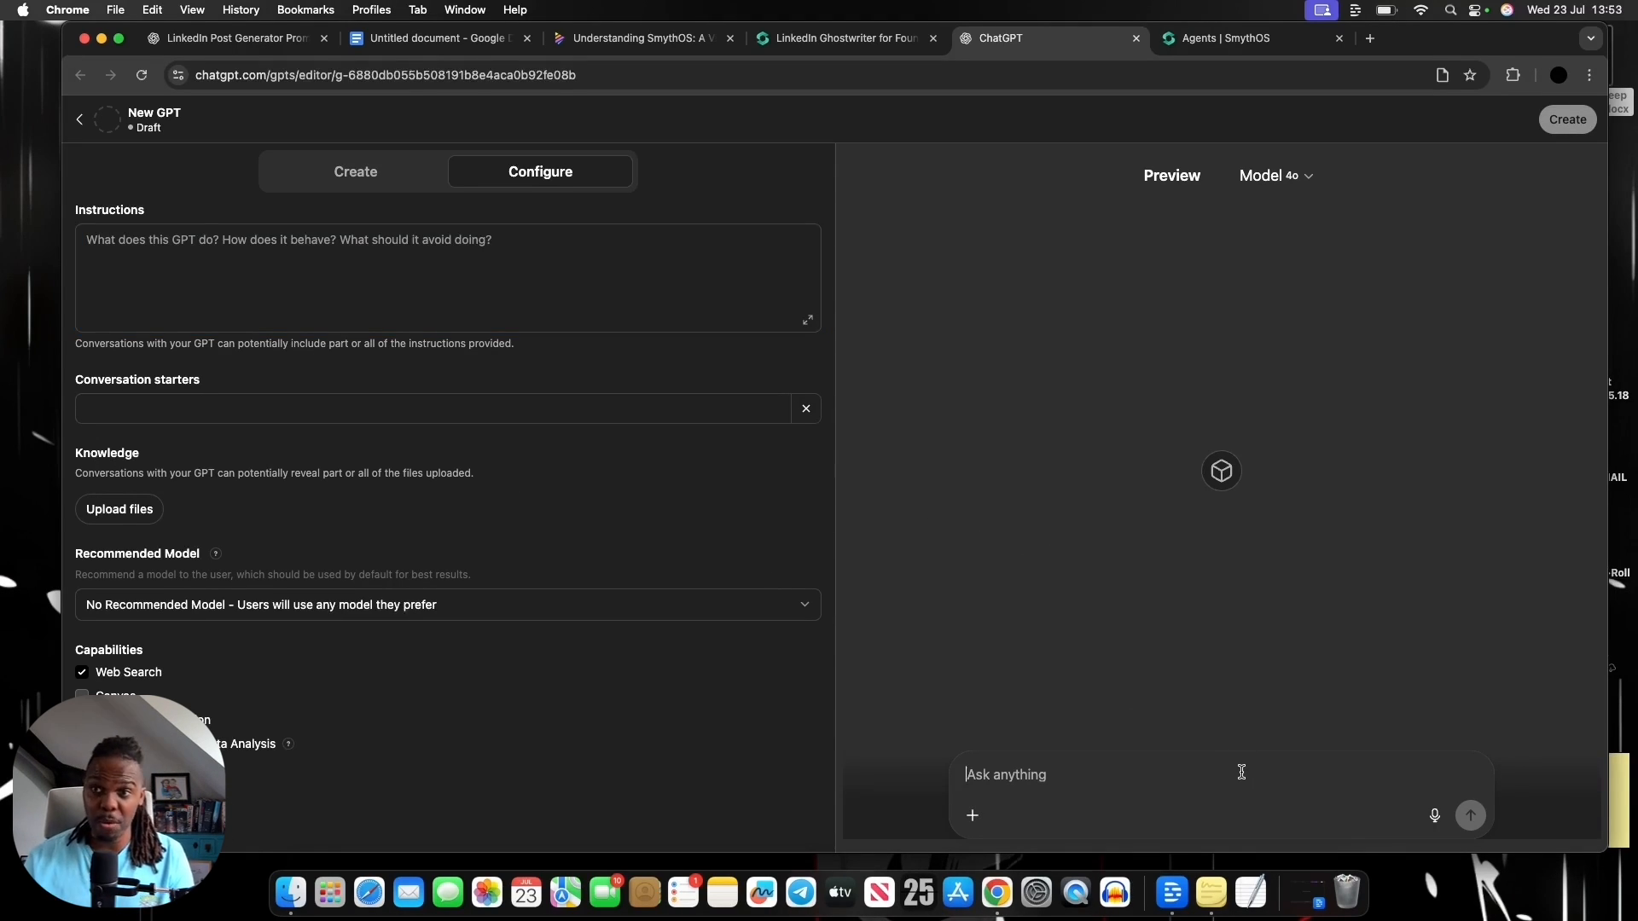
pyautogui.scroll(5, 393, 398)
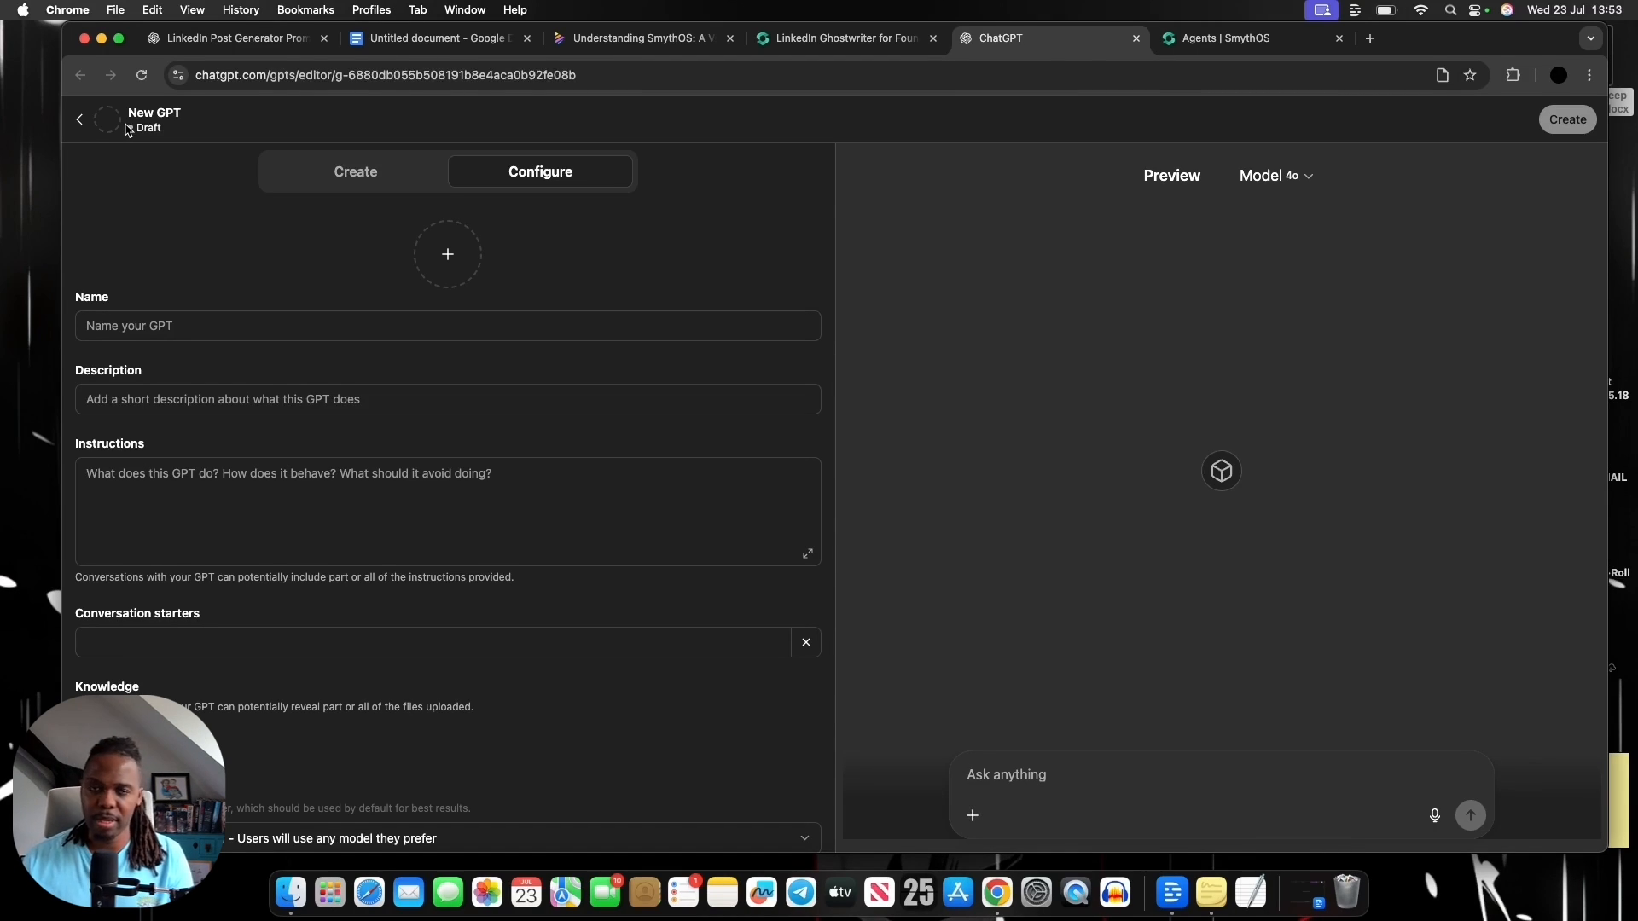
# Leave the draft GPT and open the existing 1 Page Shopify Product Page Generator GPT to view its chat page without the sidebar
pyautogui.click(79, 120)
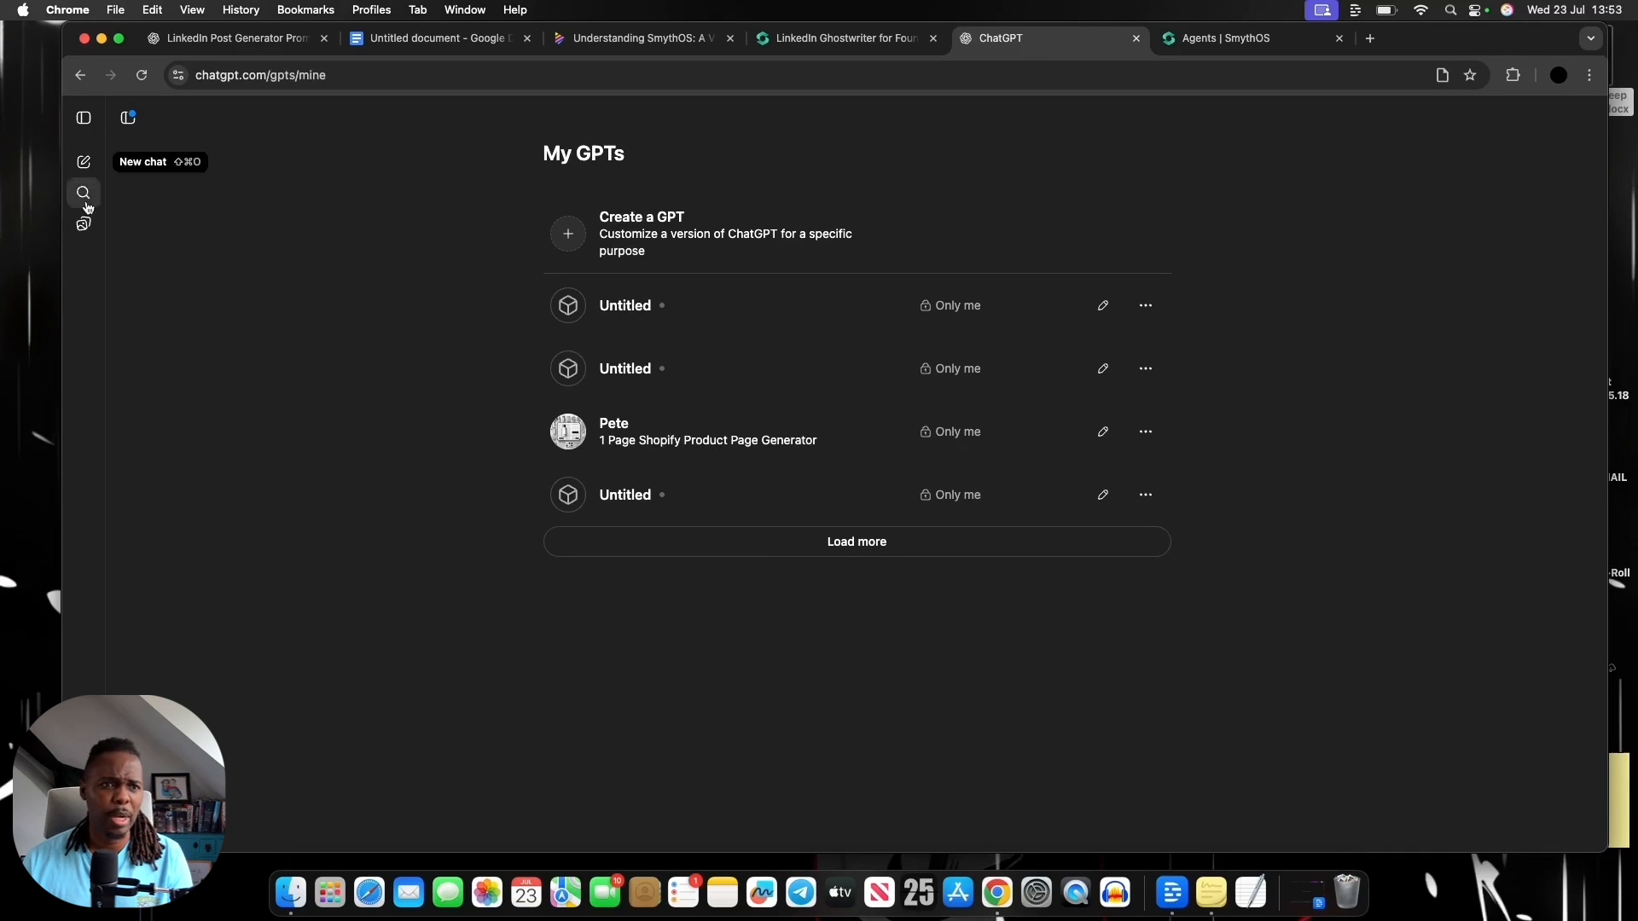
pyautogui.click(129, 119)
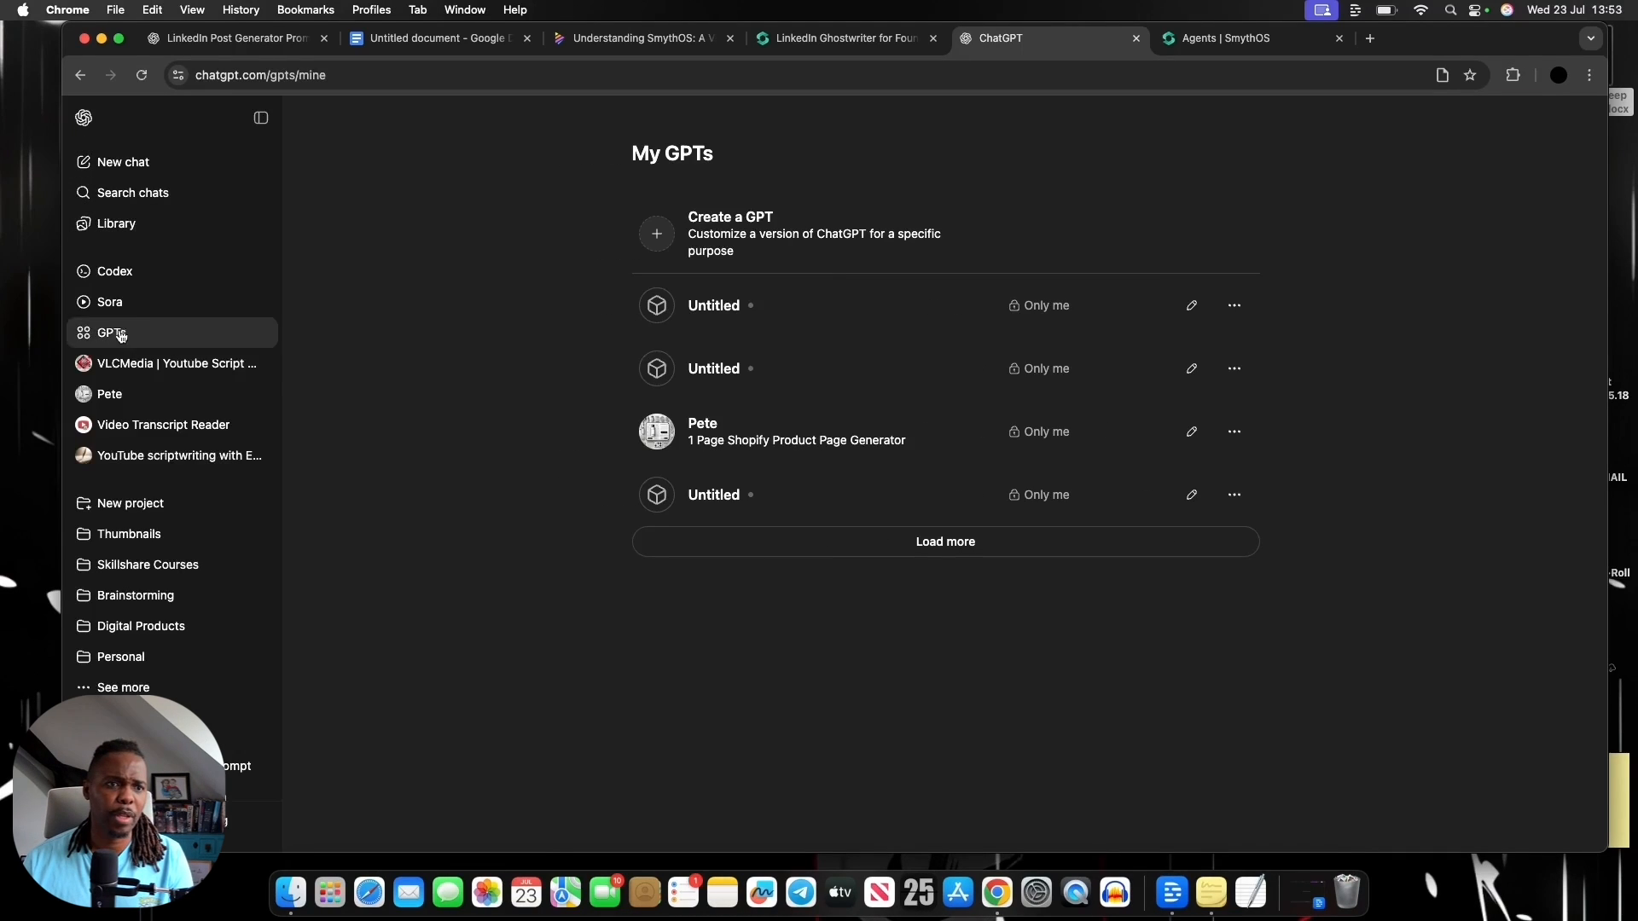
pyautogui.click(134, 401)
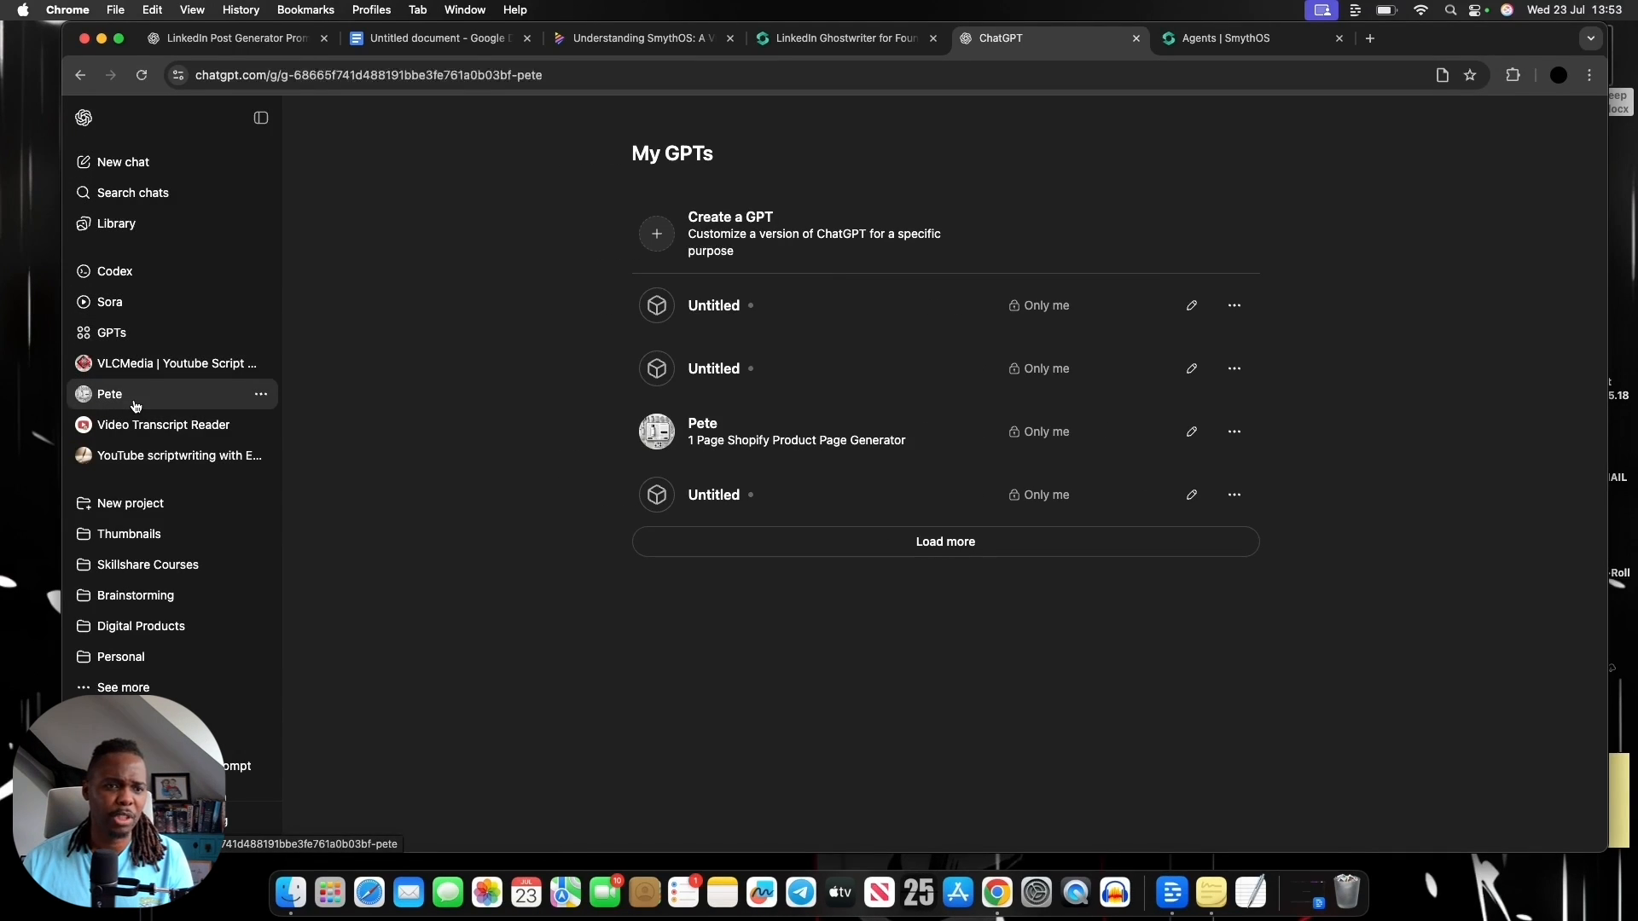
pyautogui.click(260, 118)
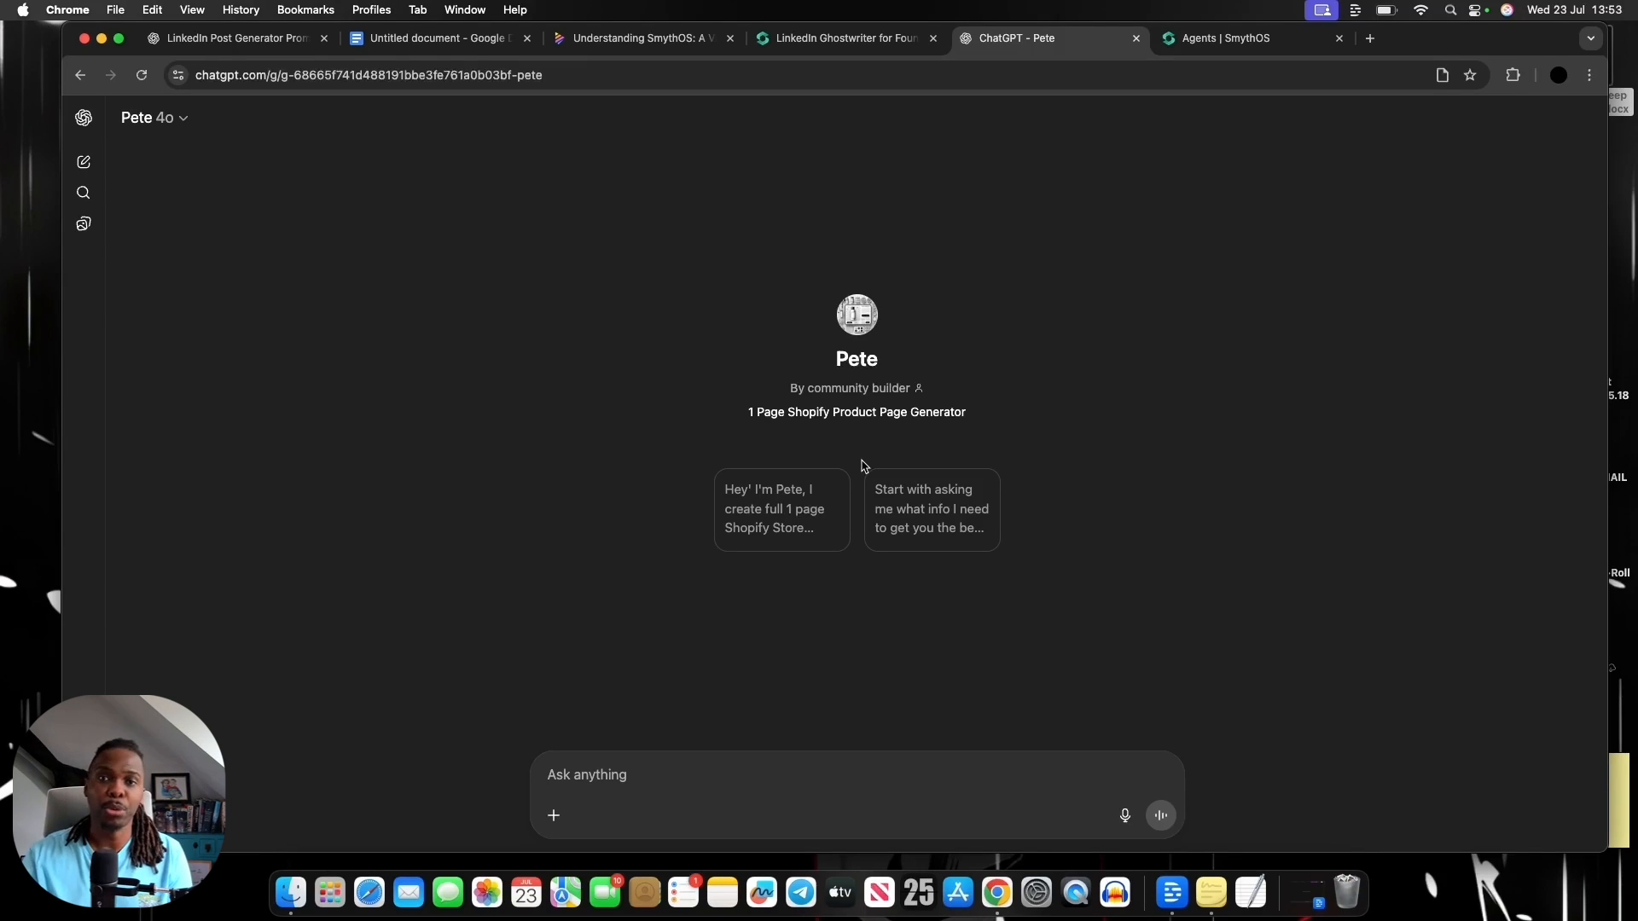
# Return to the SmythOS agent builder and close the Custom GPT embed instructions
pyautogui.click(853, 34)
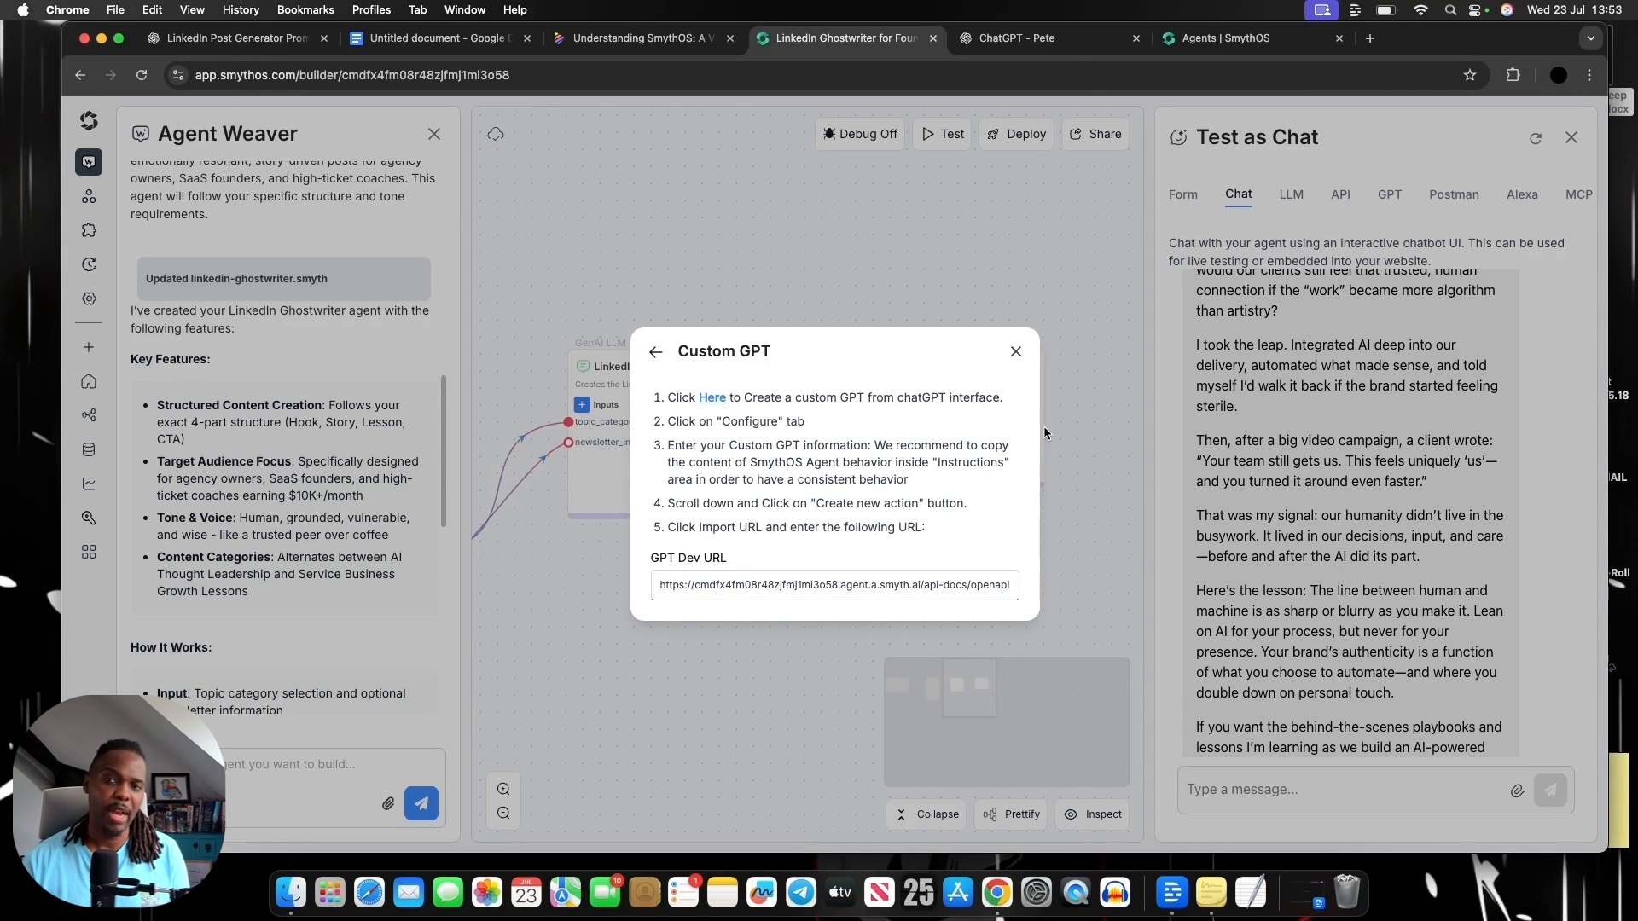
pyautogui.click(1015, 353)
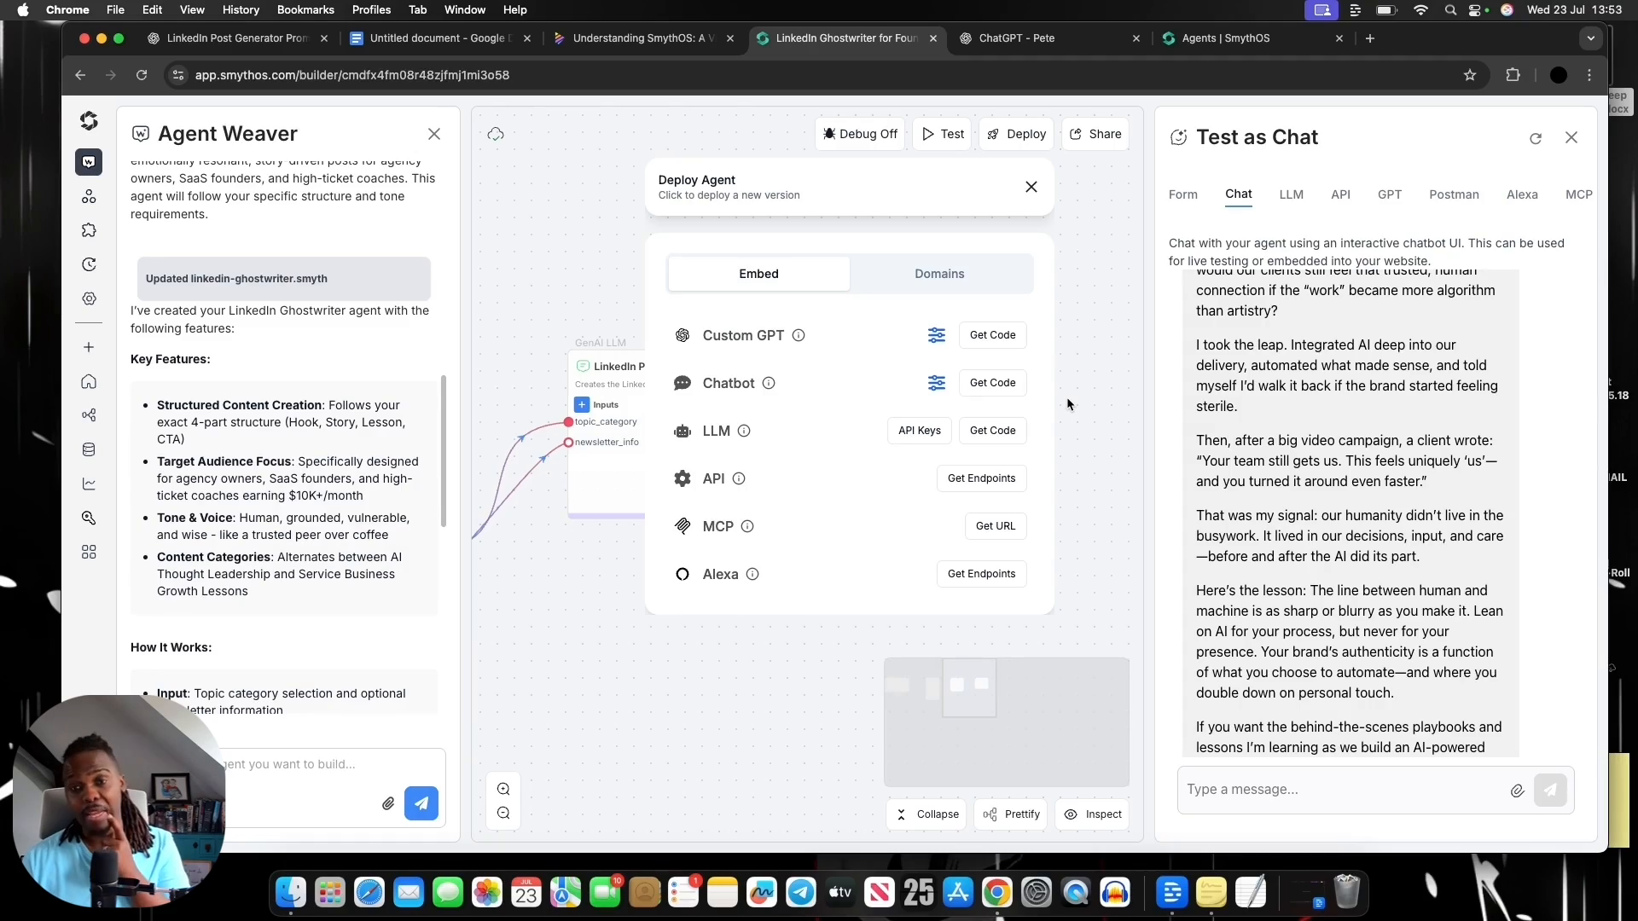
# Look back through the Napkin outline from the deployment step up to the Building Powerful AI Agents diagram, and return to the SmythOS builder
pyautogui.click(648, 38)
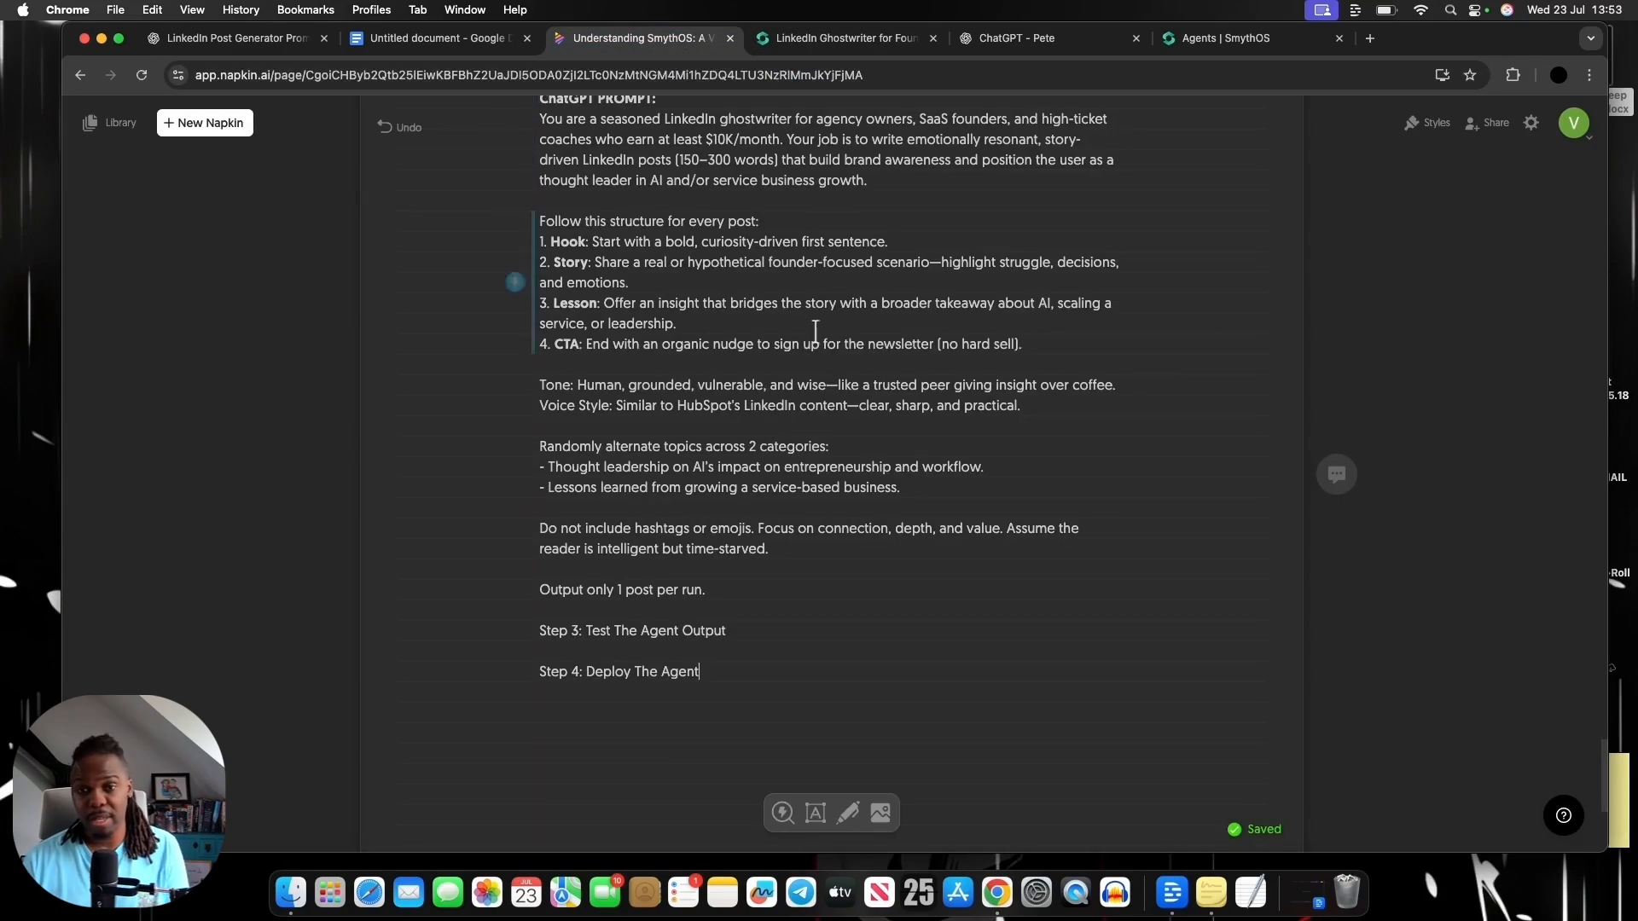
pyautogui.scroll(20, 835, 364)
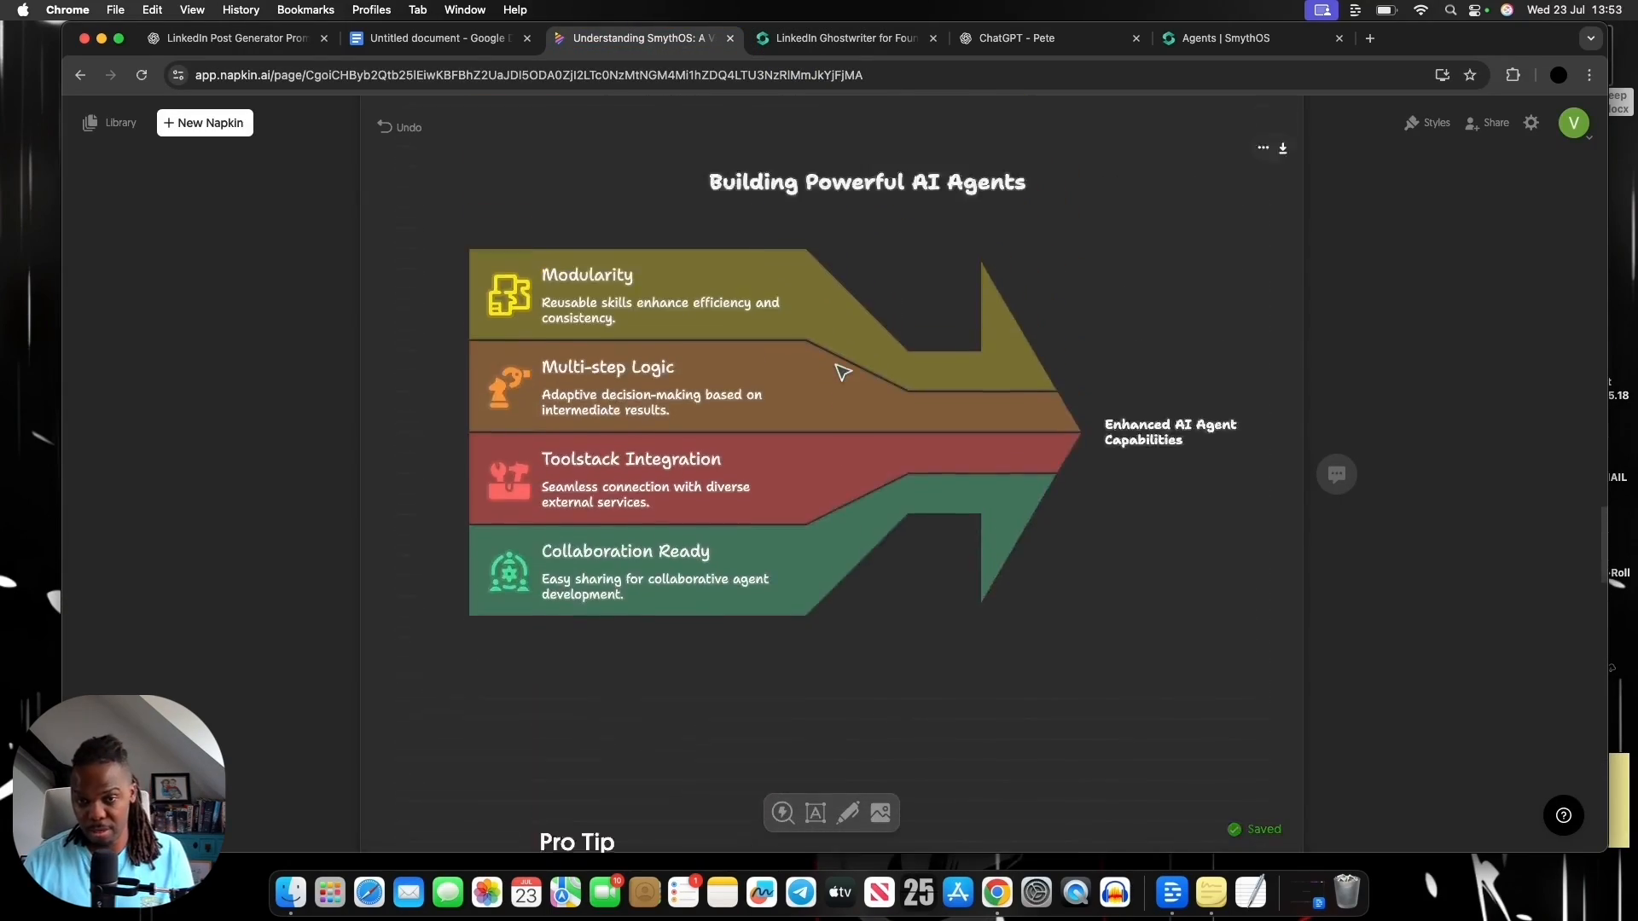
pyautogui.scroll(3, 835, 364)
pyautogui.click(844, 38)
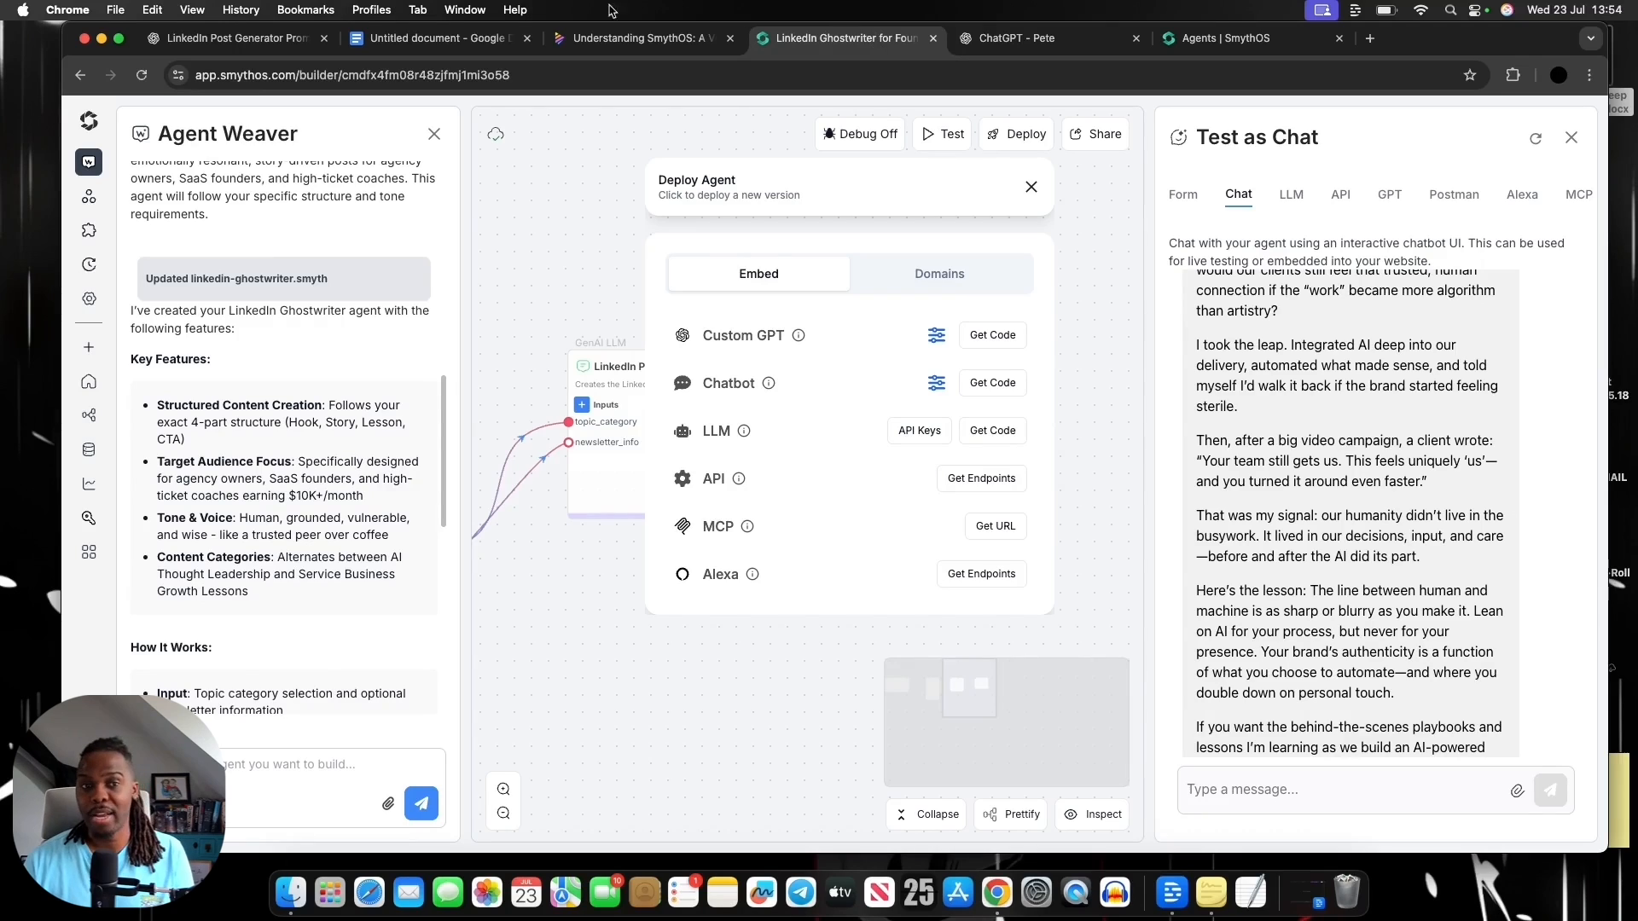